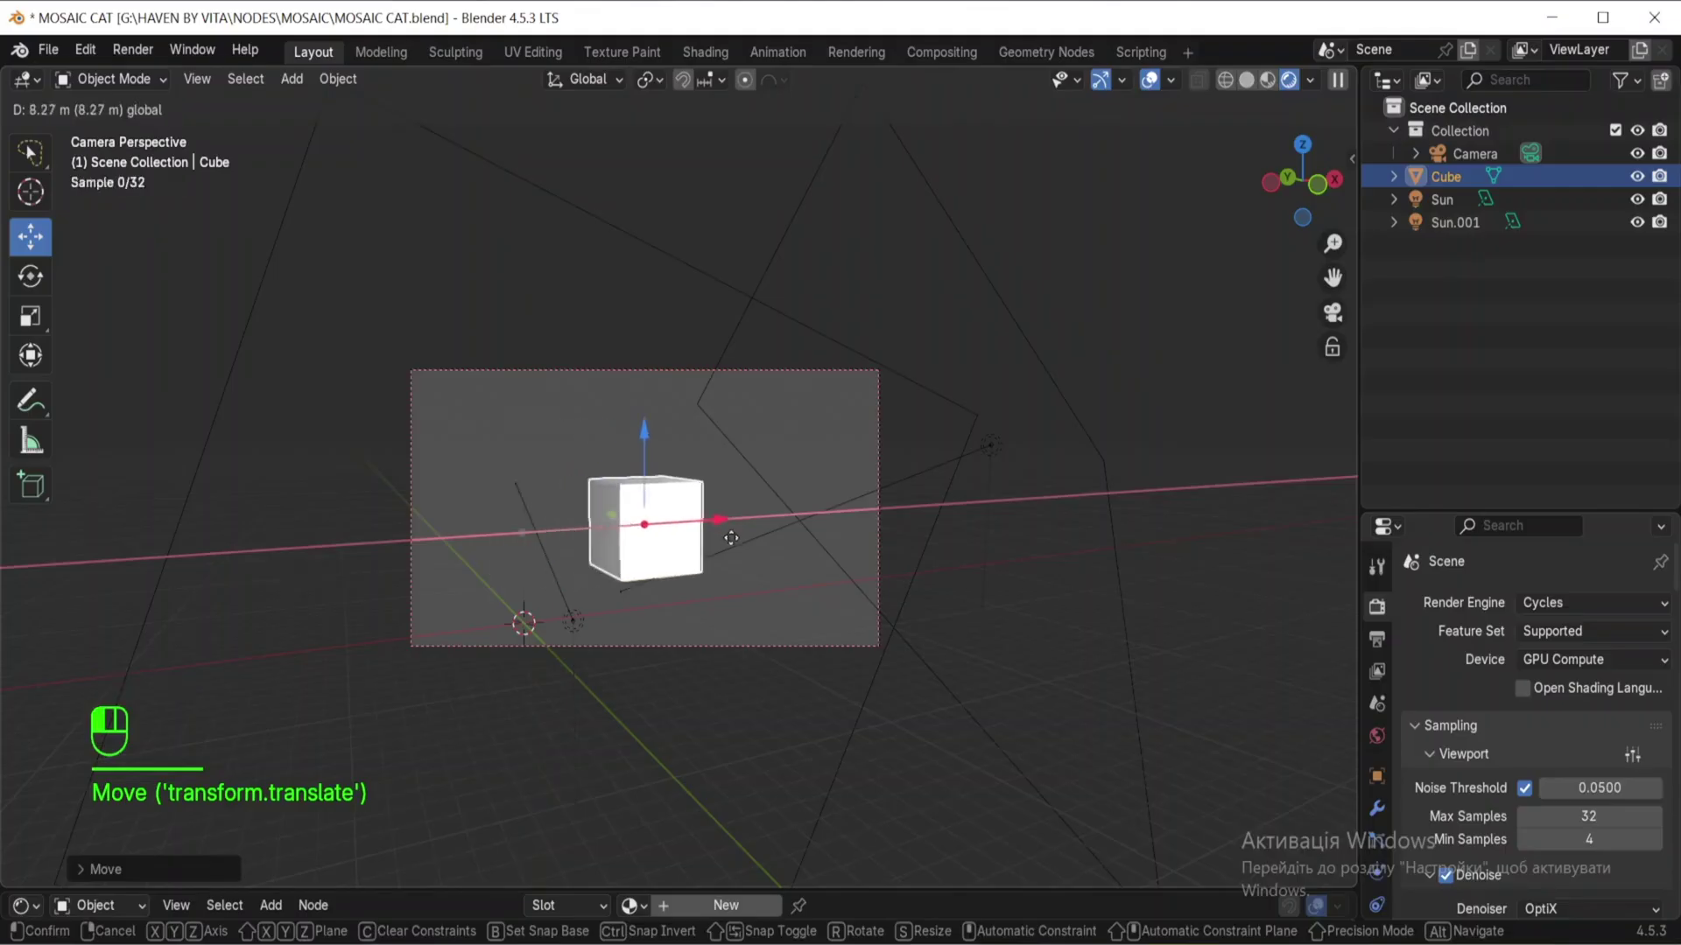
Step: Scale the cube up by about 1.36 and give it a new material in an enlarged shader editor
key(s)
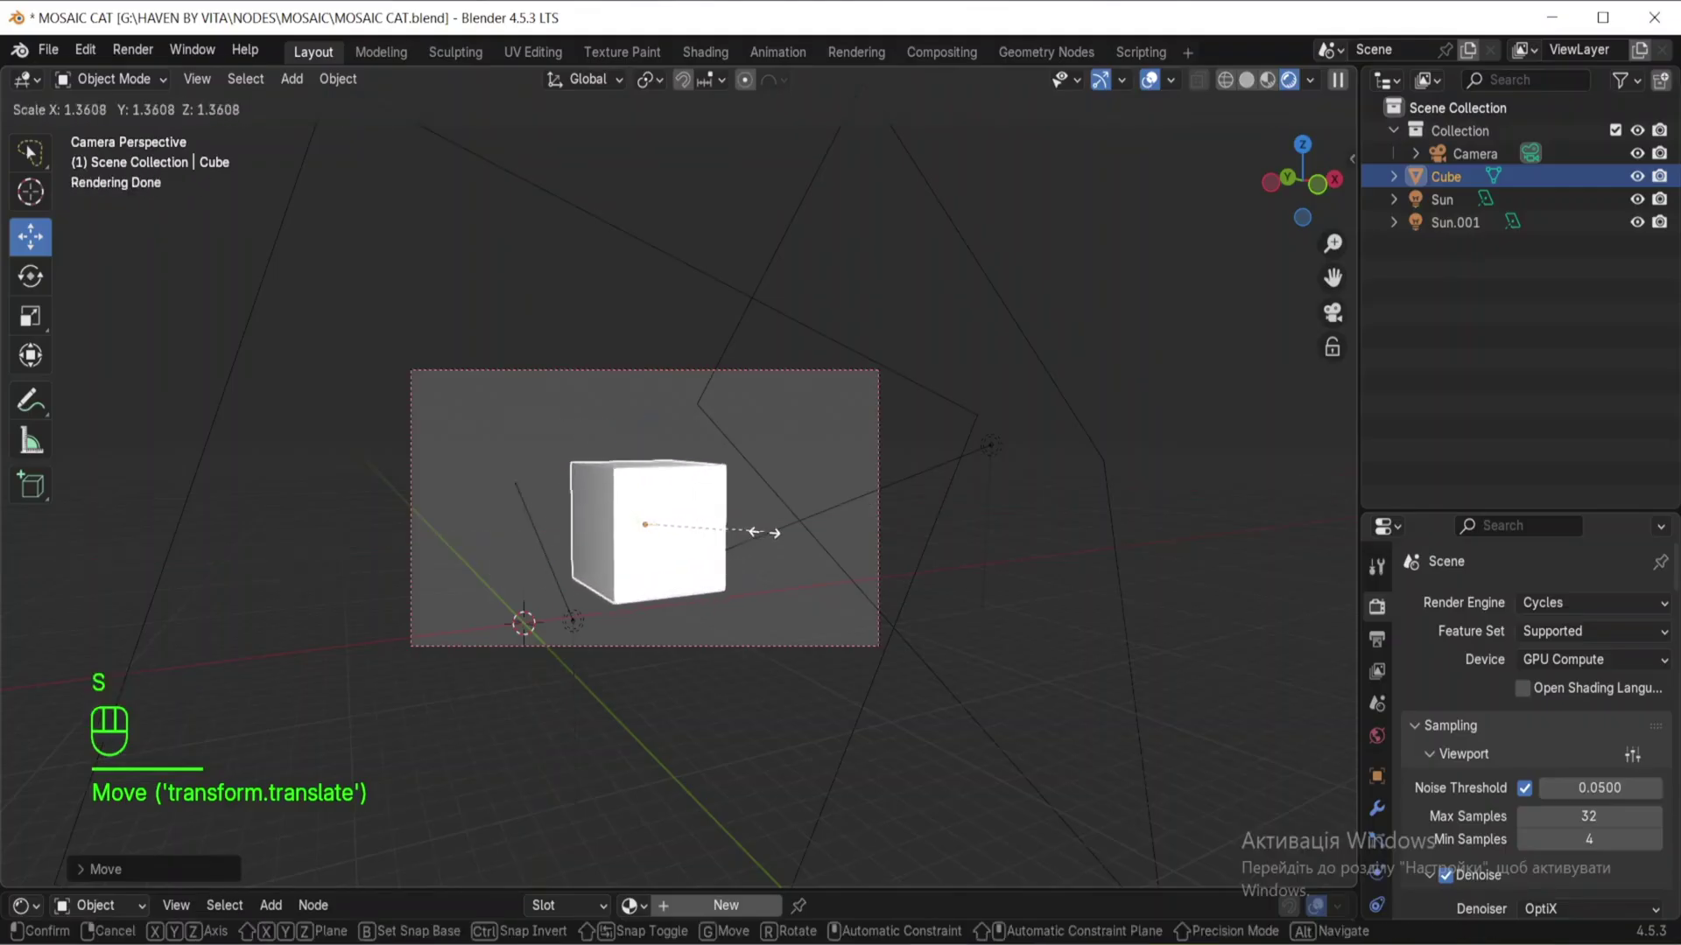
click(761, 532)
drag(996, 884, 986, 338)
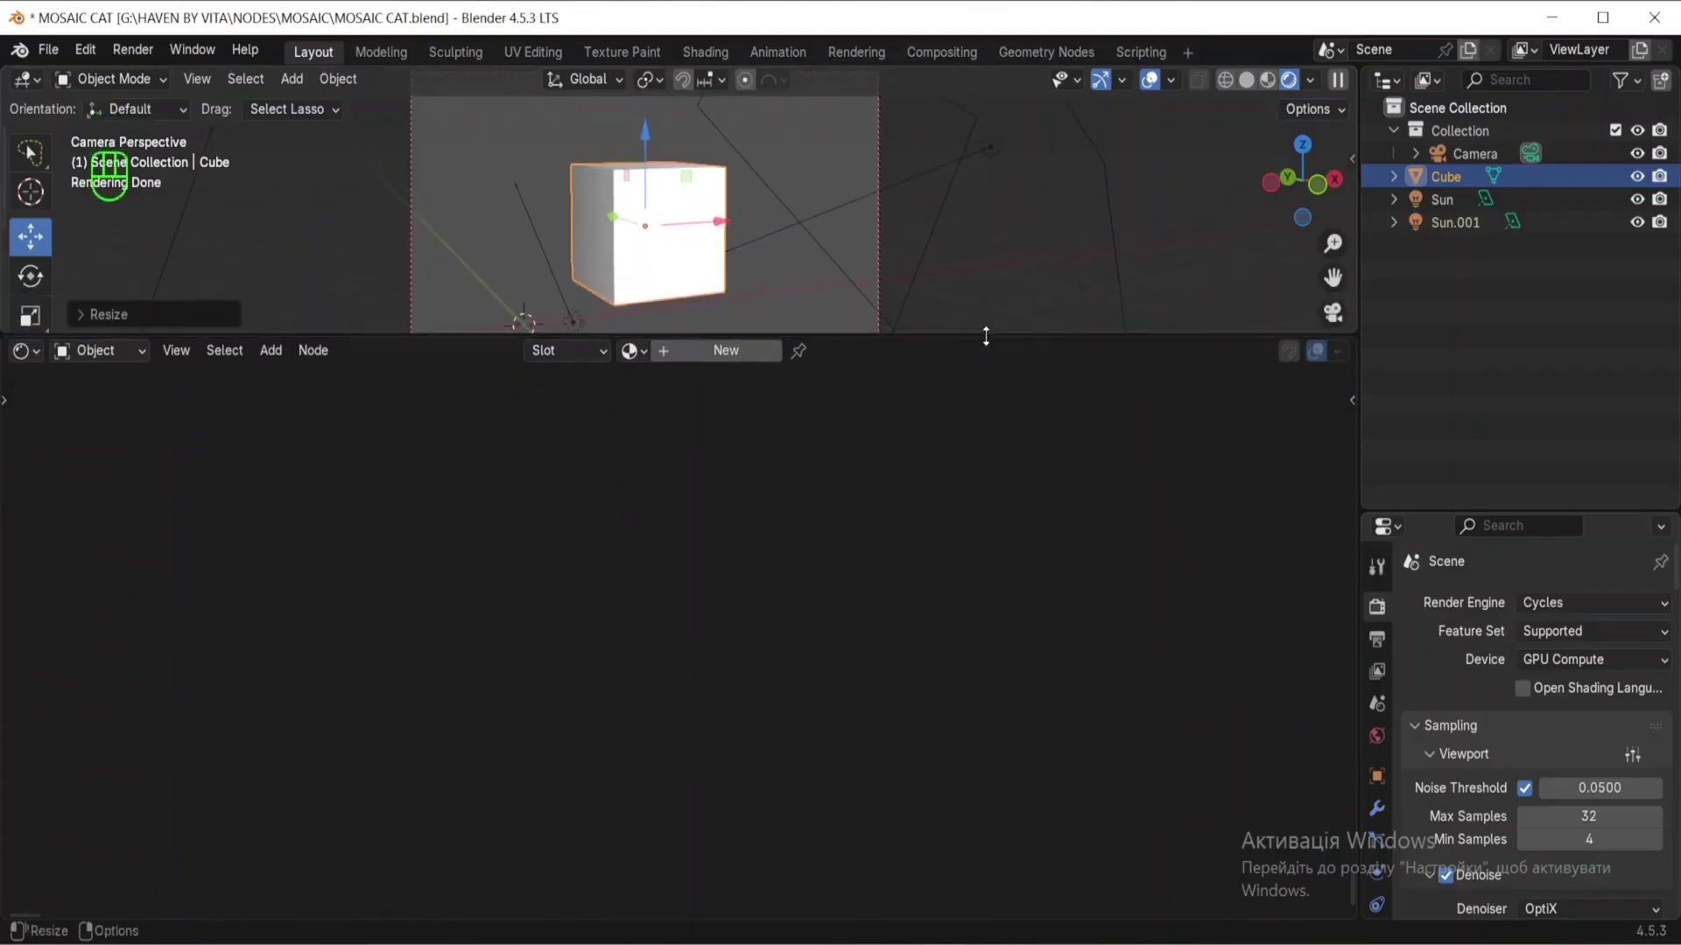
click(744, 352)
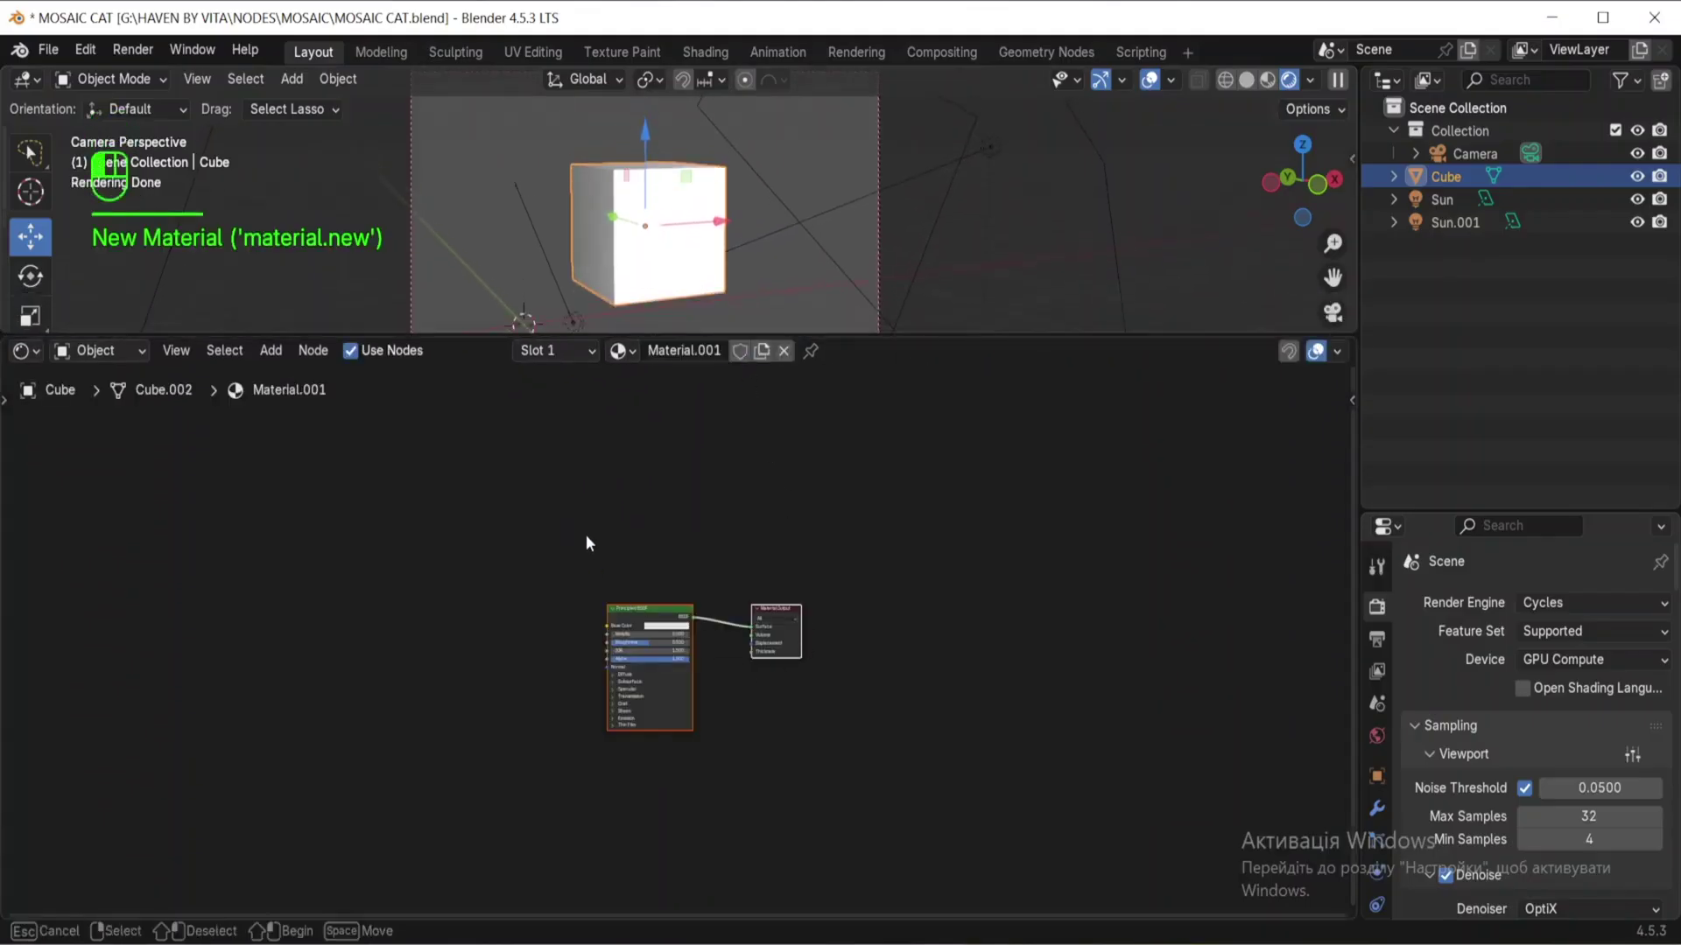
Step: Move the Principled BSDF and Material Output nodes aside and apart to free space for texture nodes
drag(563, 529, 954, 836)
key(g)
click(942, 596)
click(958, 612)
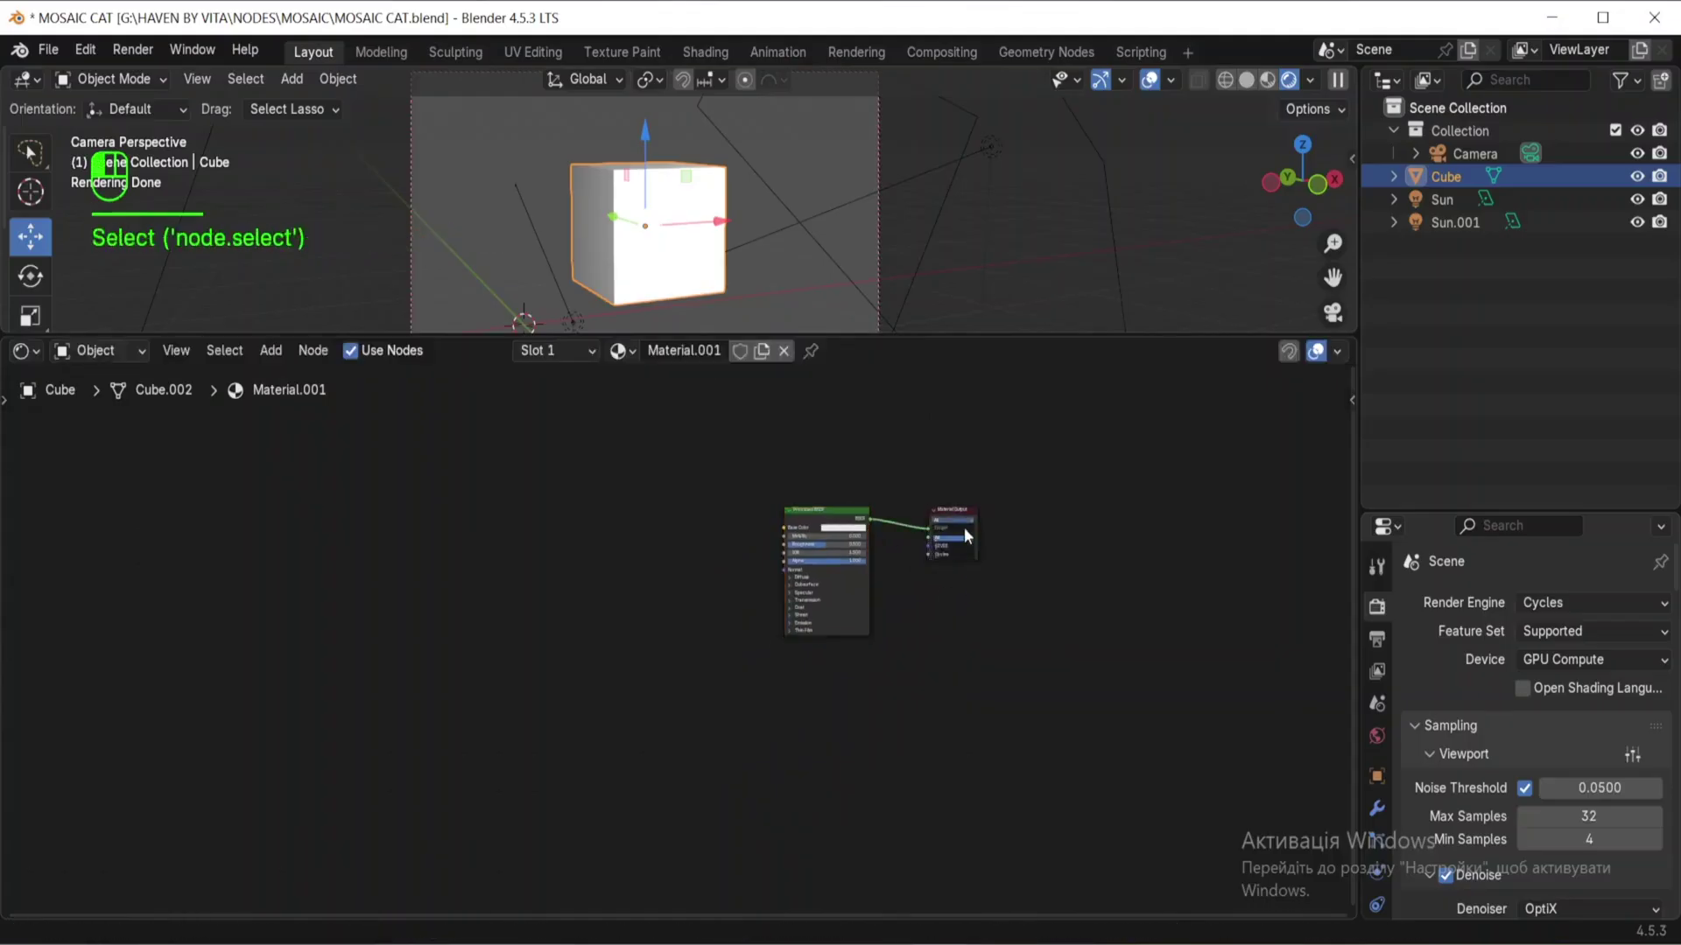
click(963, 507)
drag(964, 510, 1109, 645)
drag(810, 511, 859, 475)
scroll(482, 546, up, 2)
middle_drag(545, 524, 566, 660)
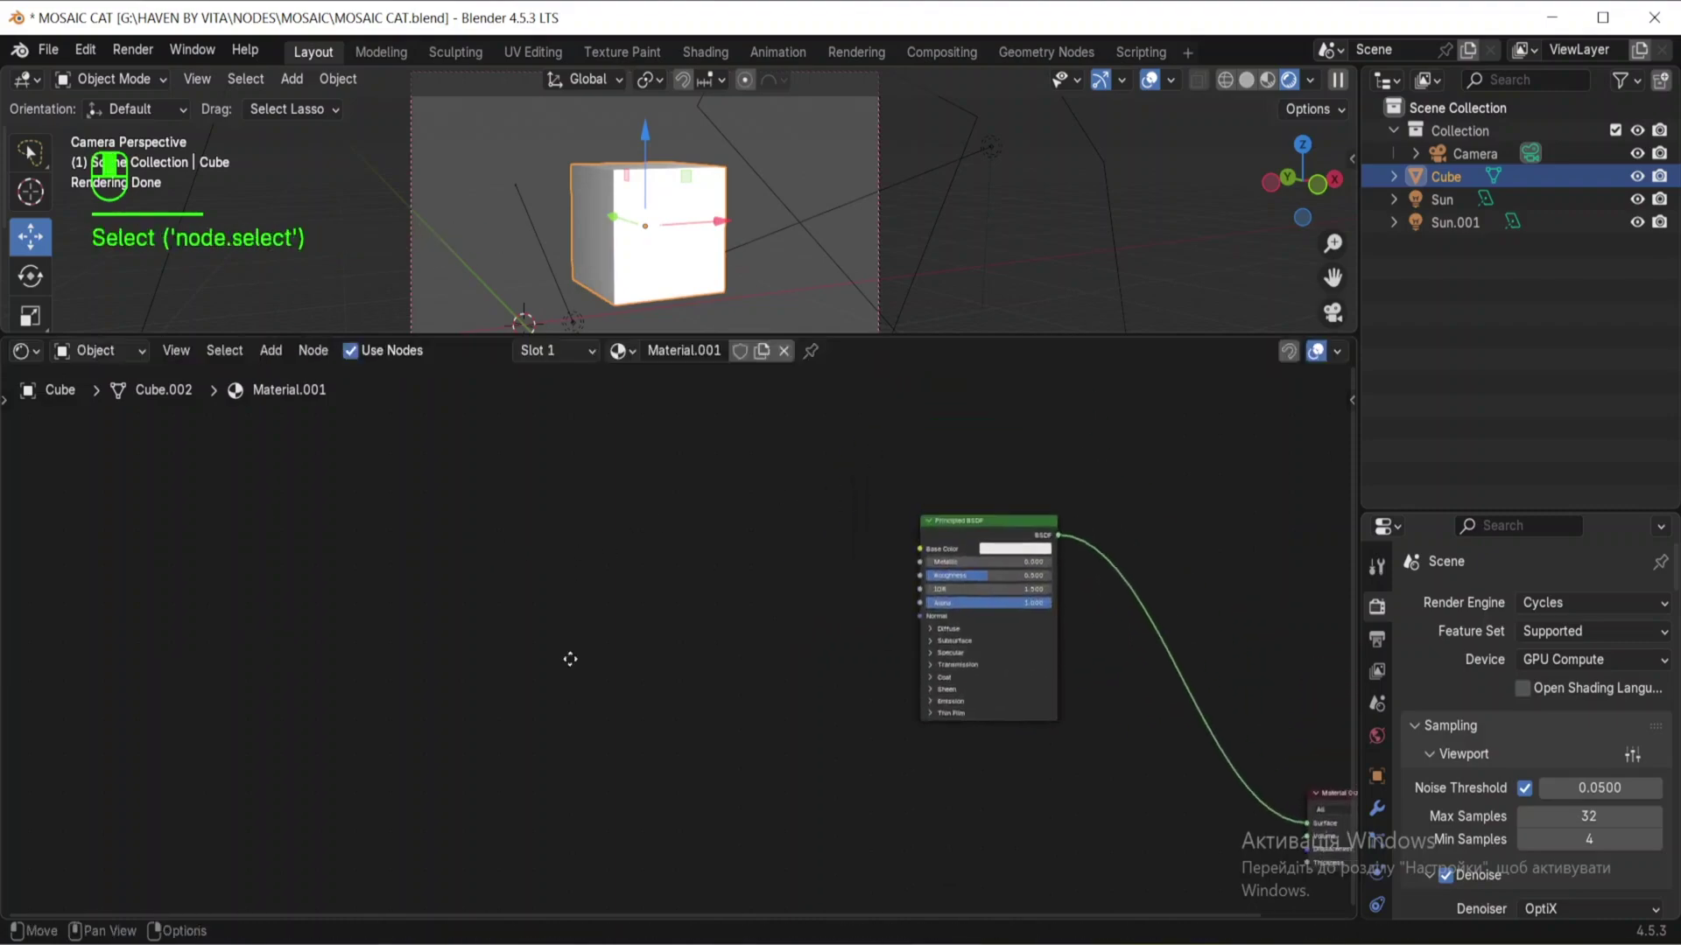
Step: Add a Noise Texture node to the left of the Principled BSDF
key(shift+a)
click(438, 607)
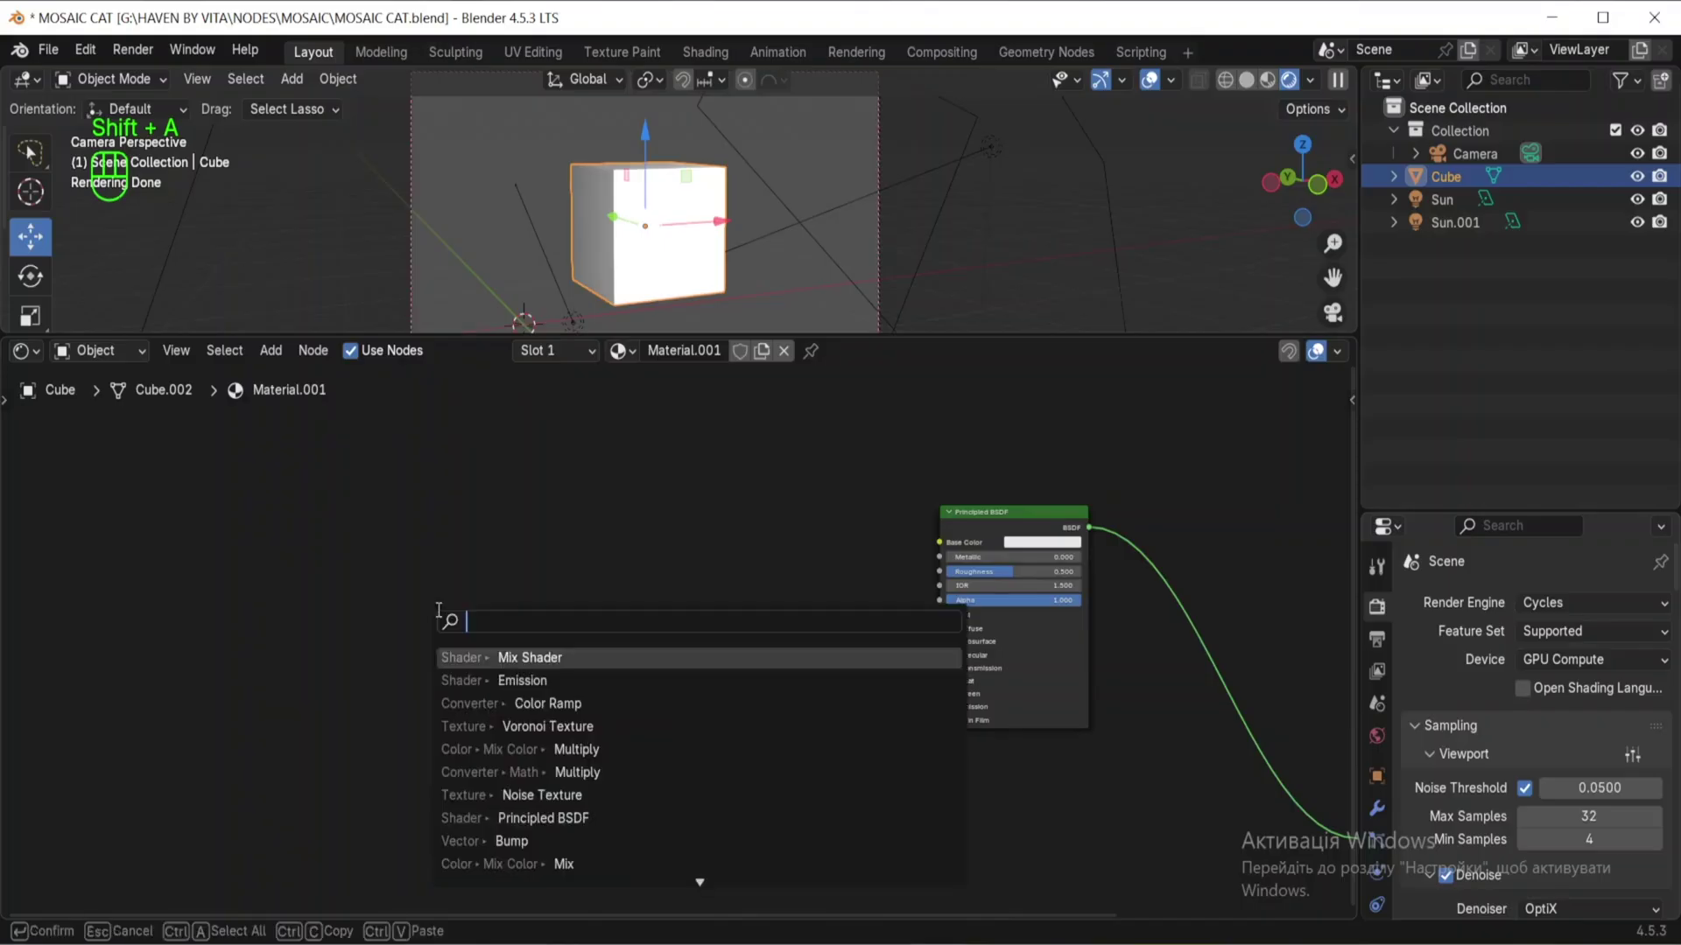
text(noise)
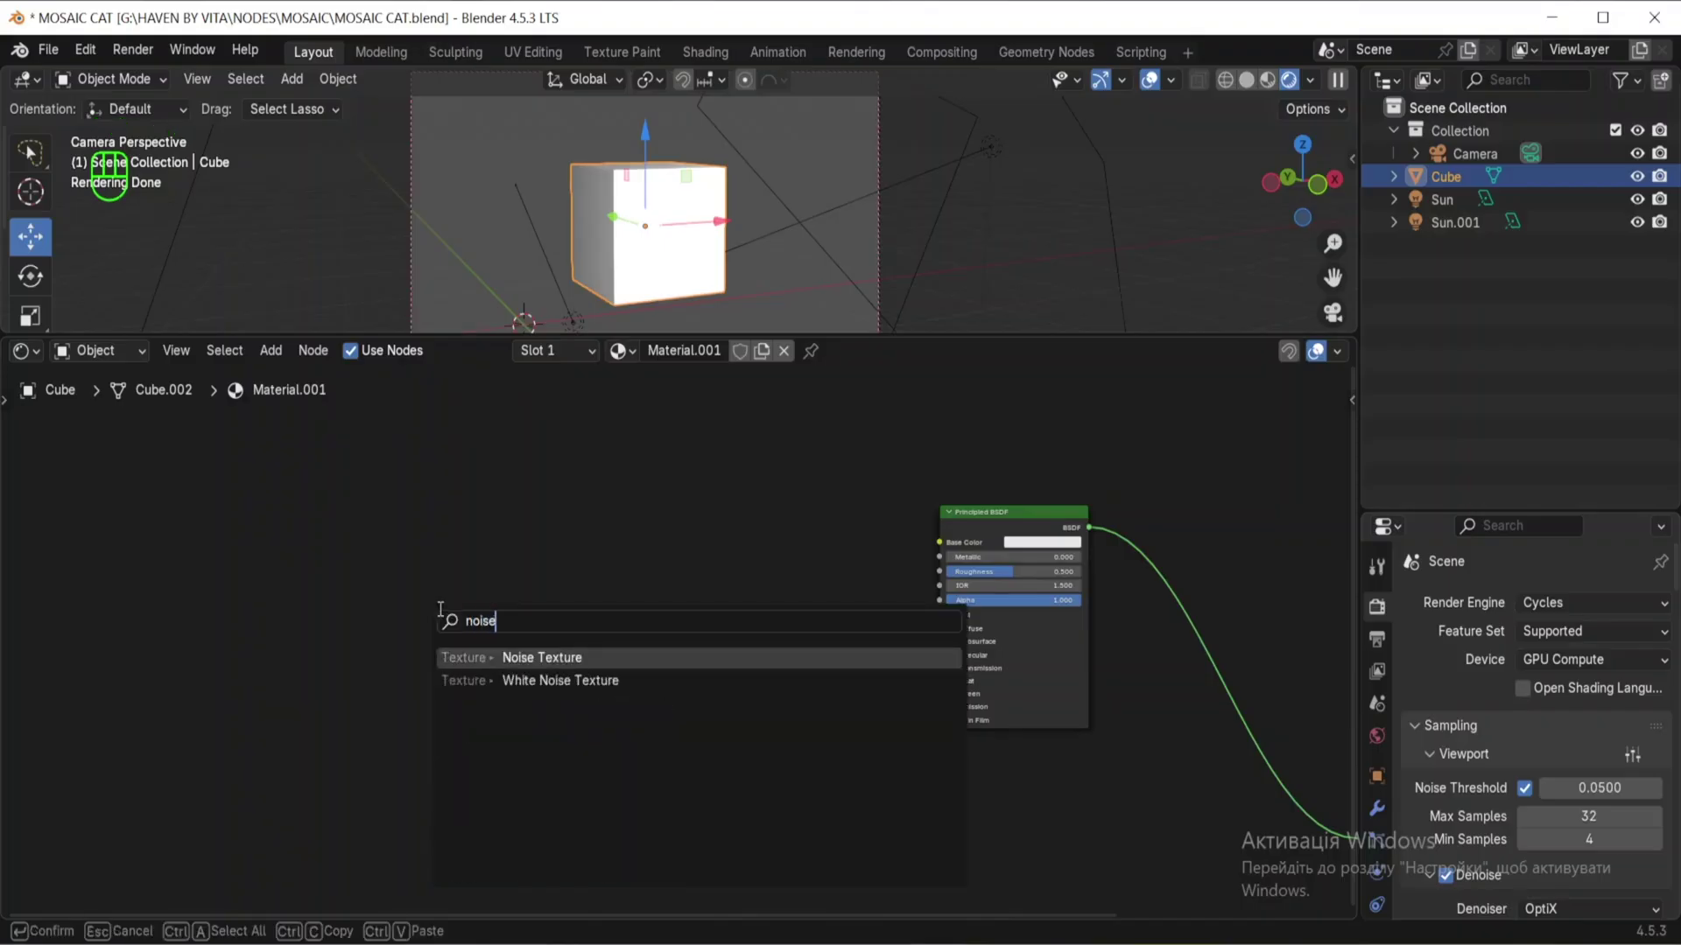
click(518, 657)
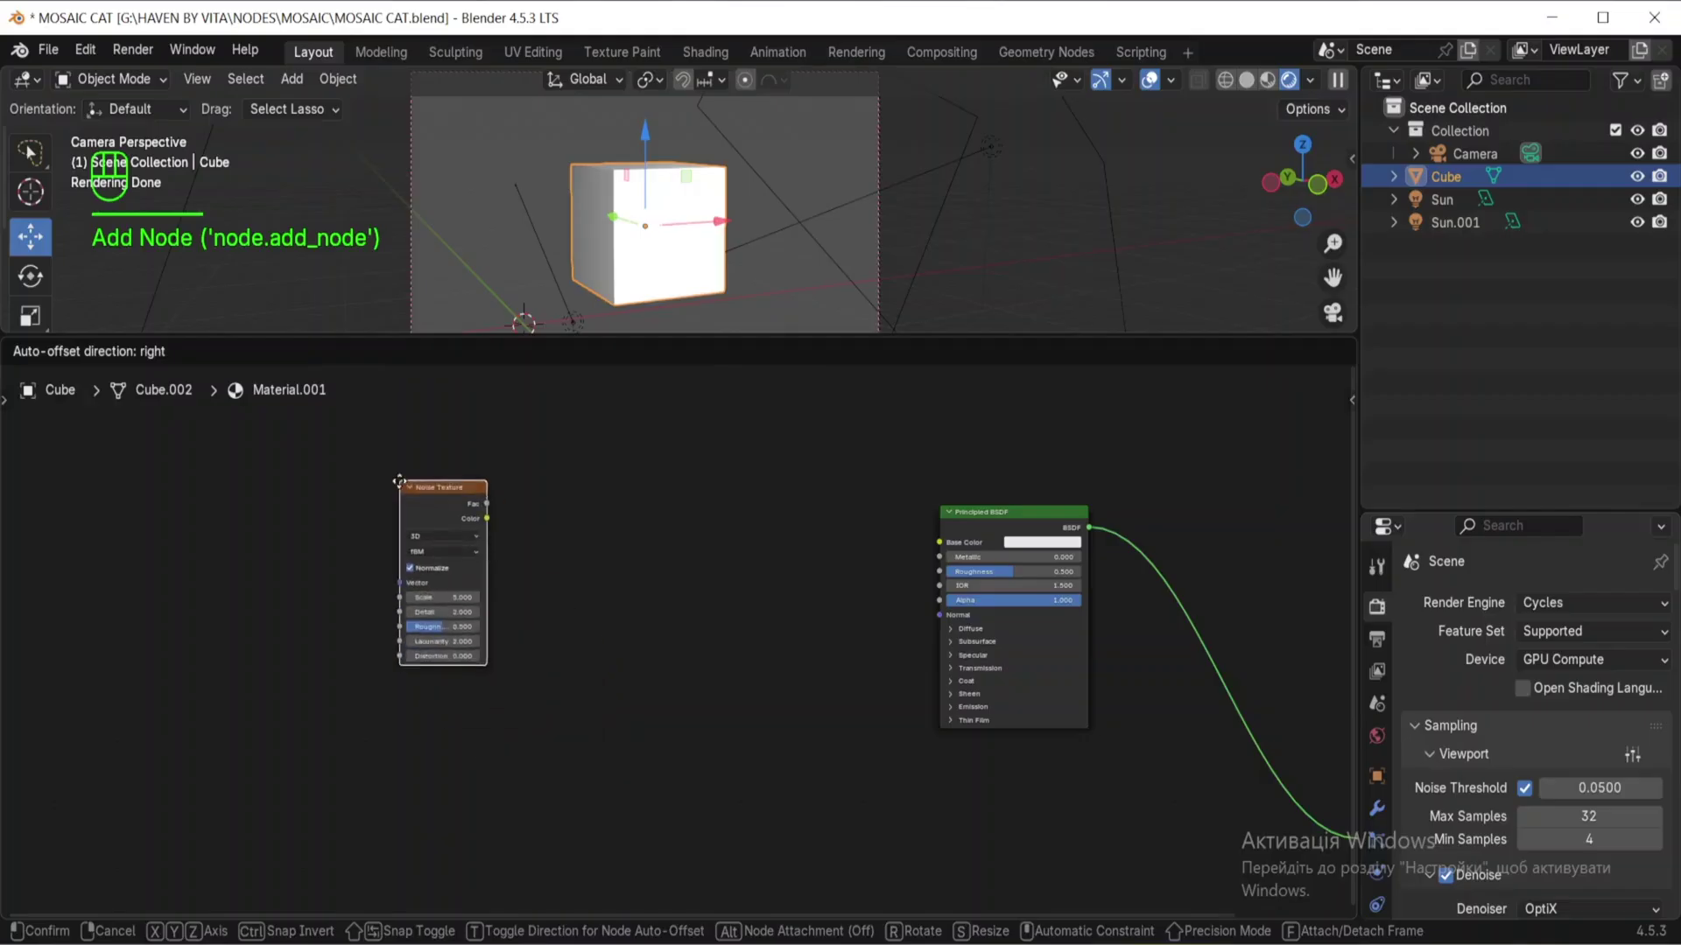
click(389, 509)
Step: Set the Noise Texture's Scale to 69 and Detail to 1
scroll(385, 506, up, 3)
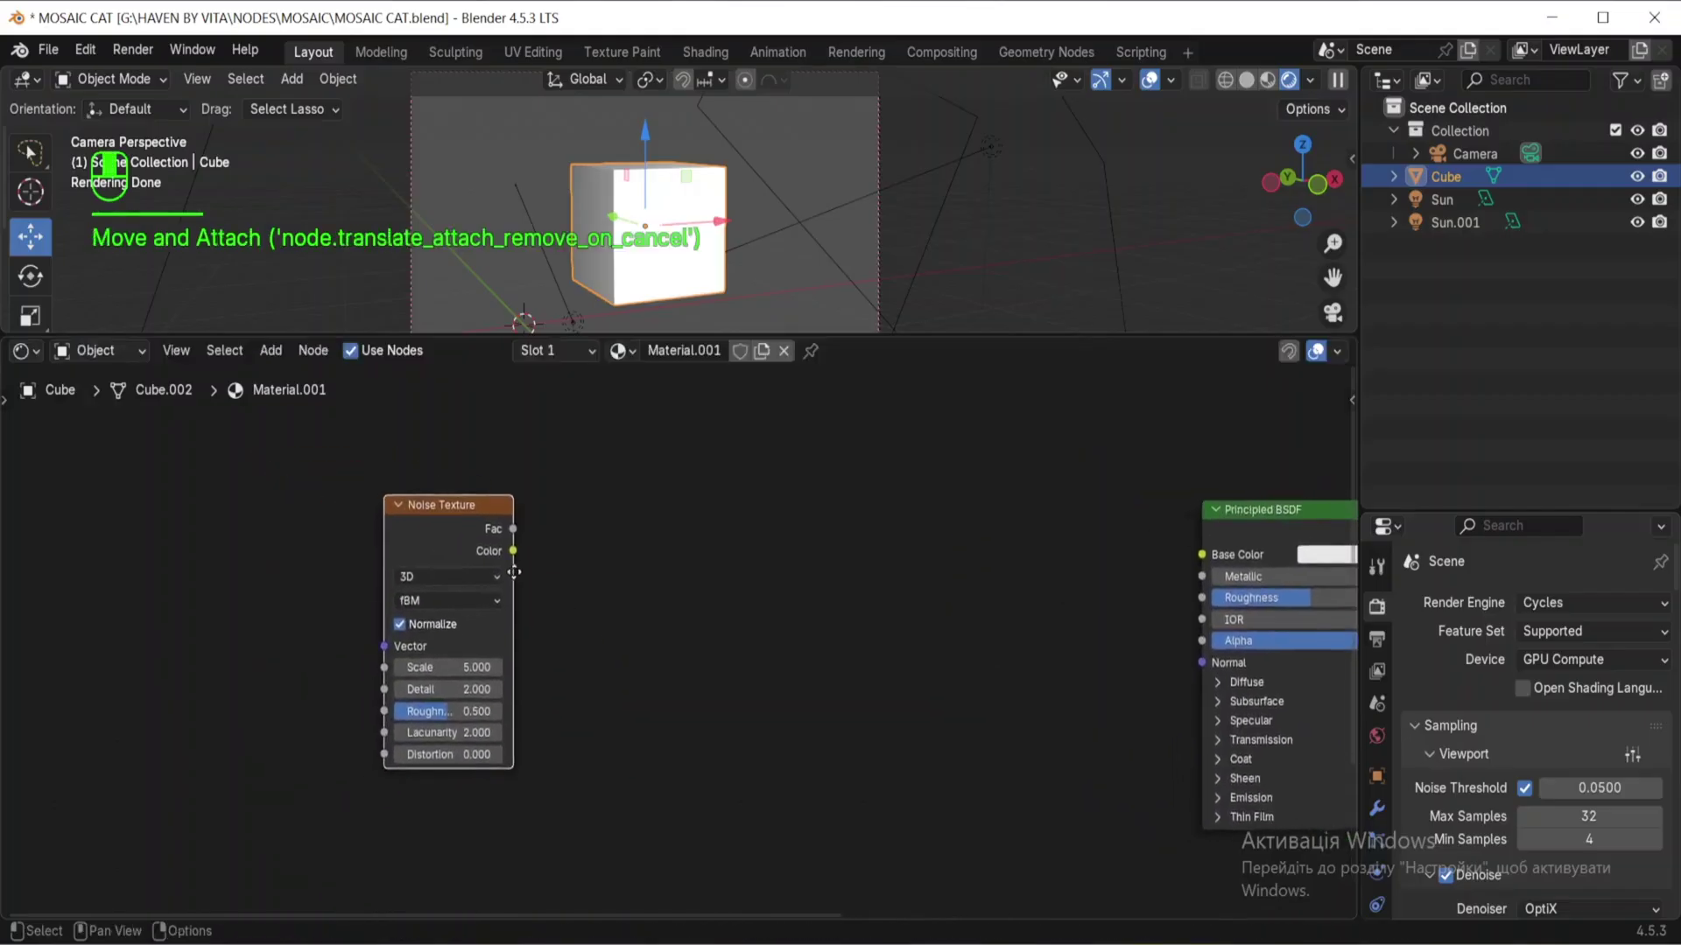
scroll(497, 569, up, 1)
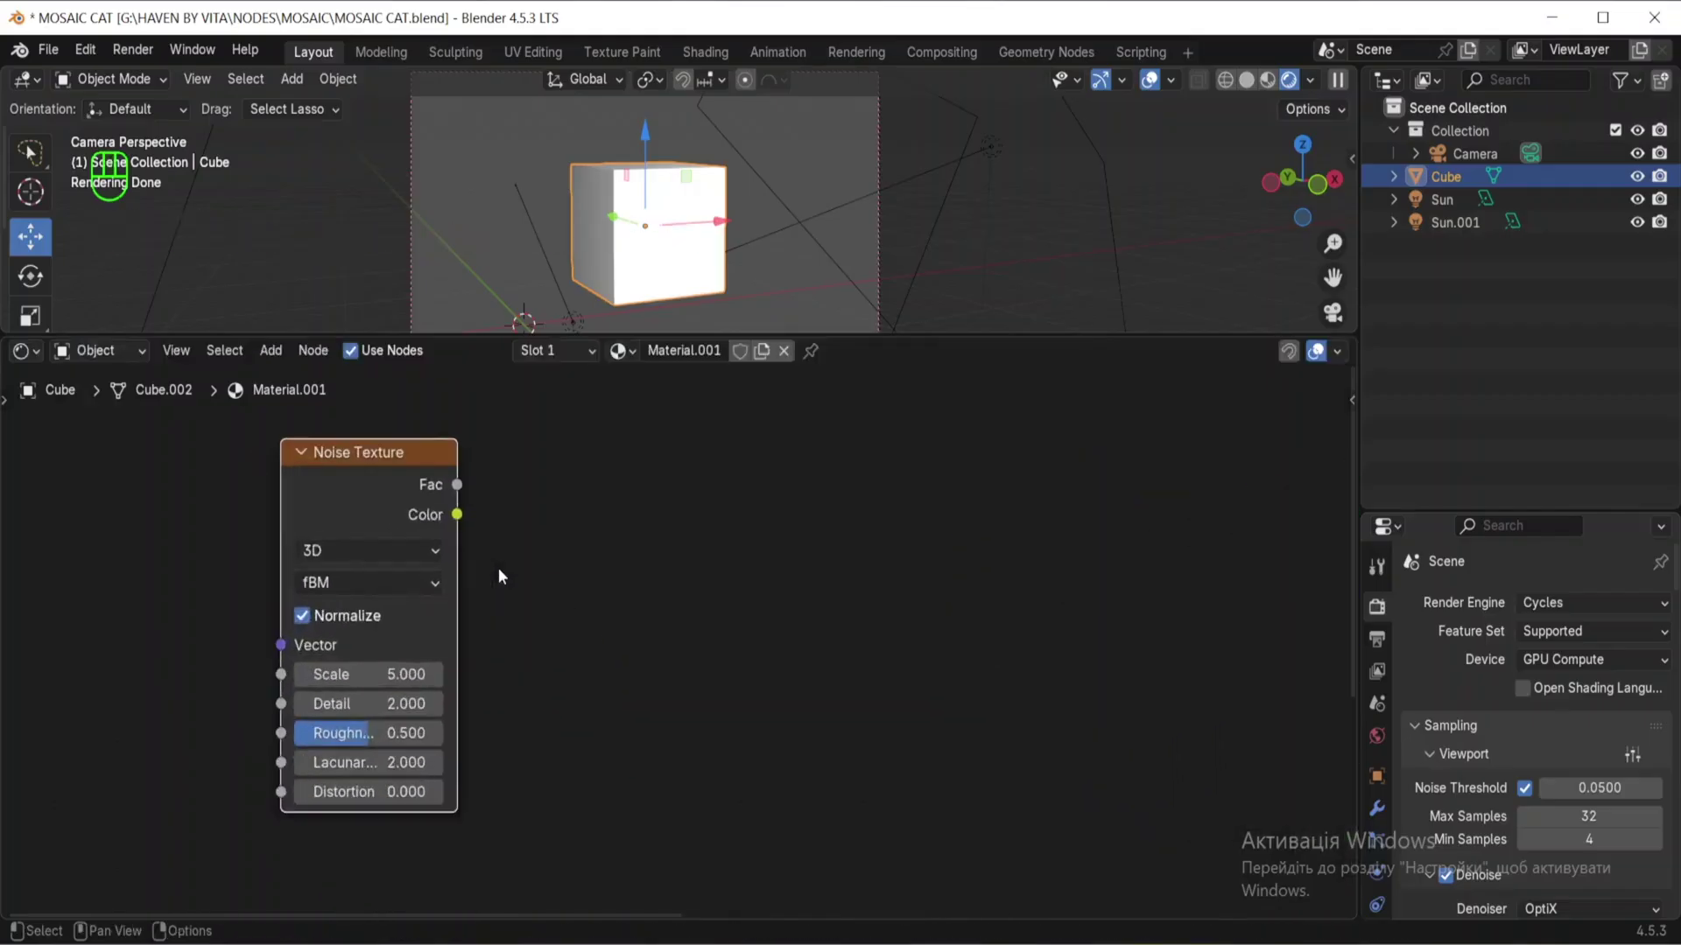
click(385, 678)
text(69)
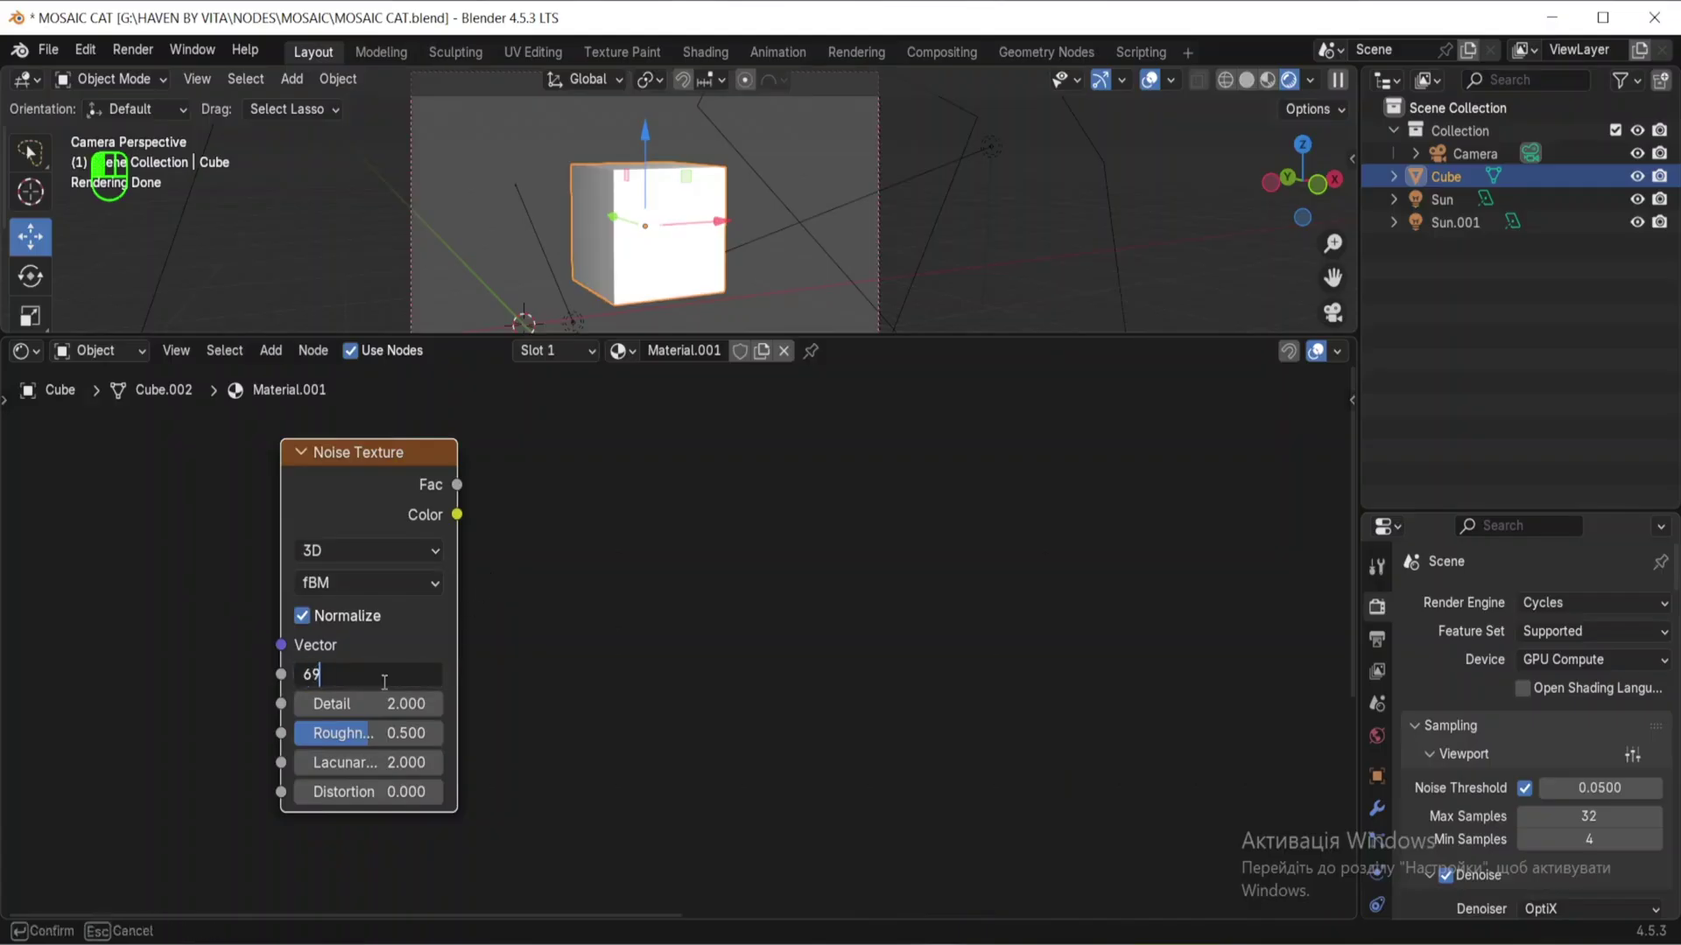
key(Return)
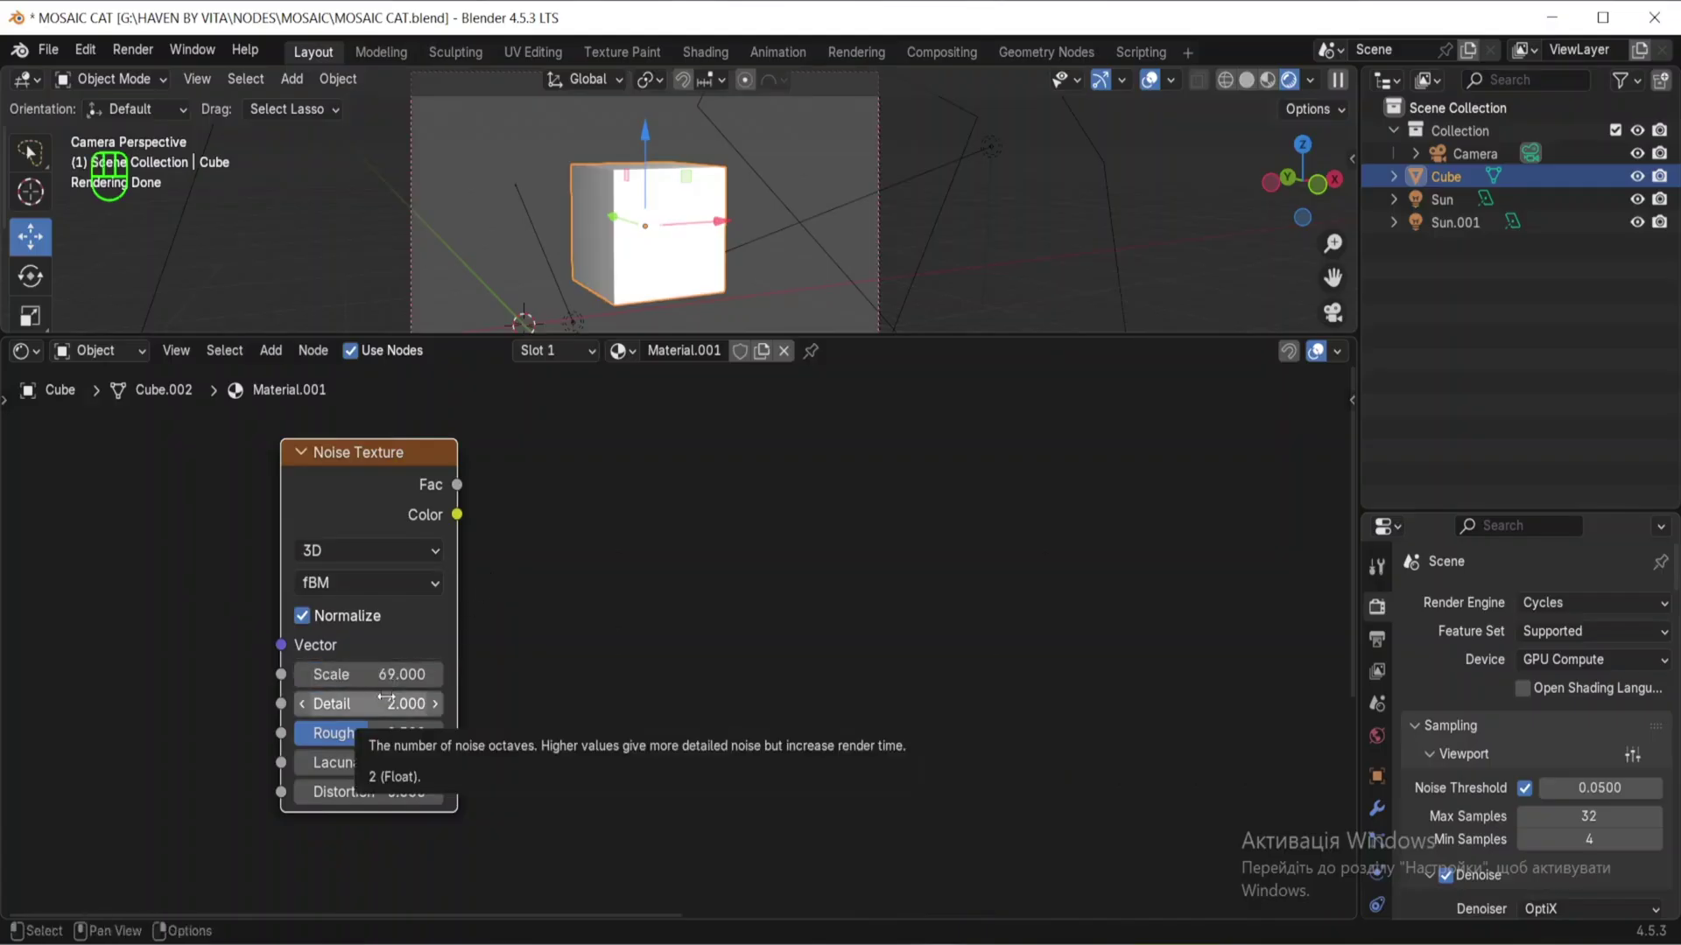
click(386, 703)
text(1)
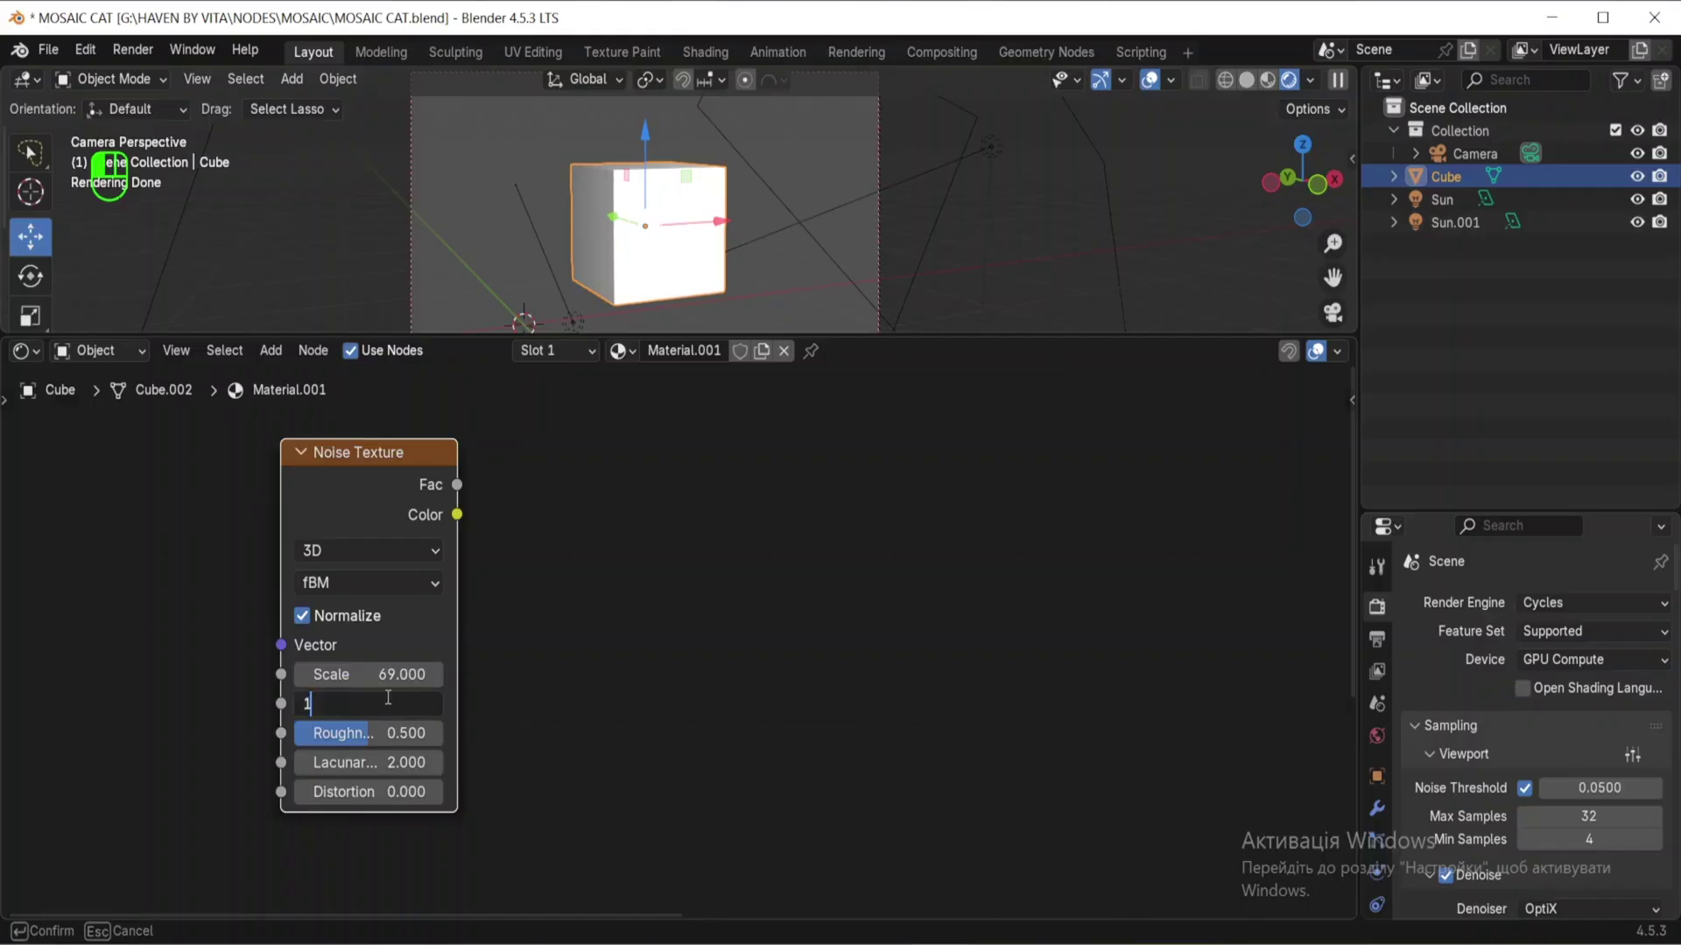
key(Return)
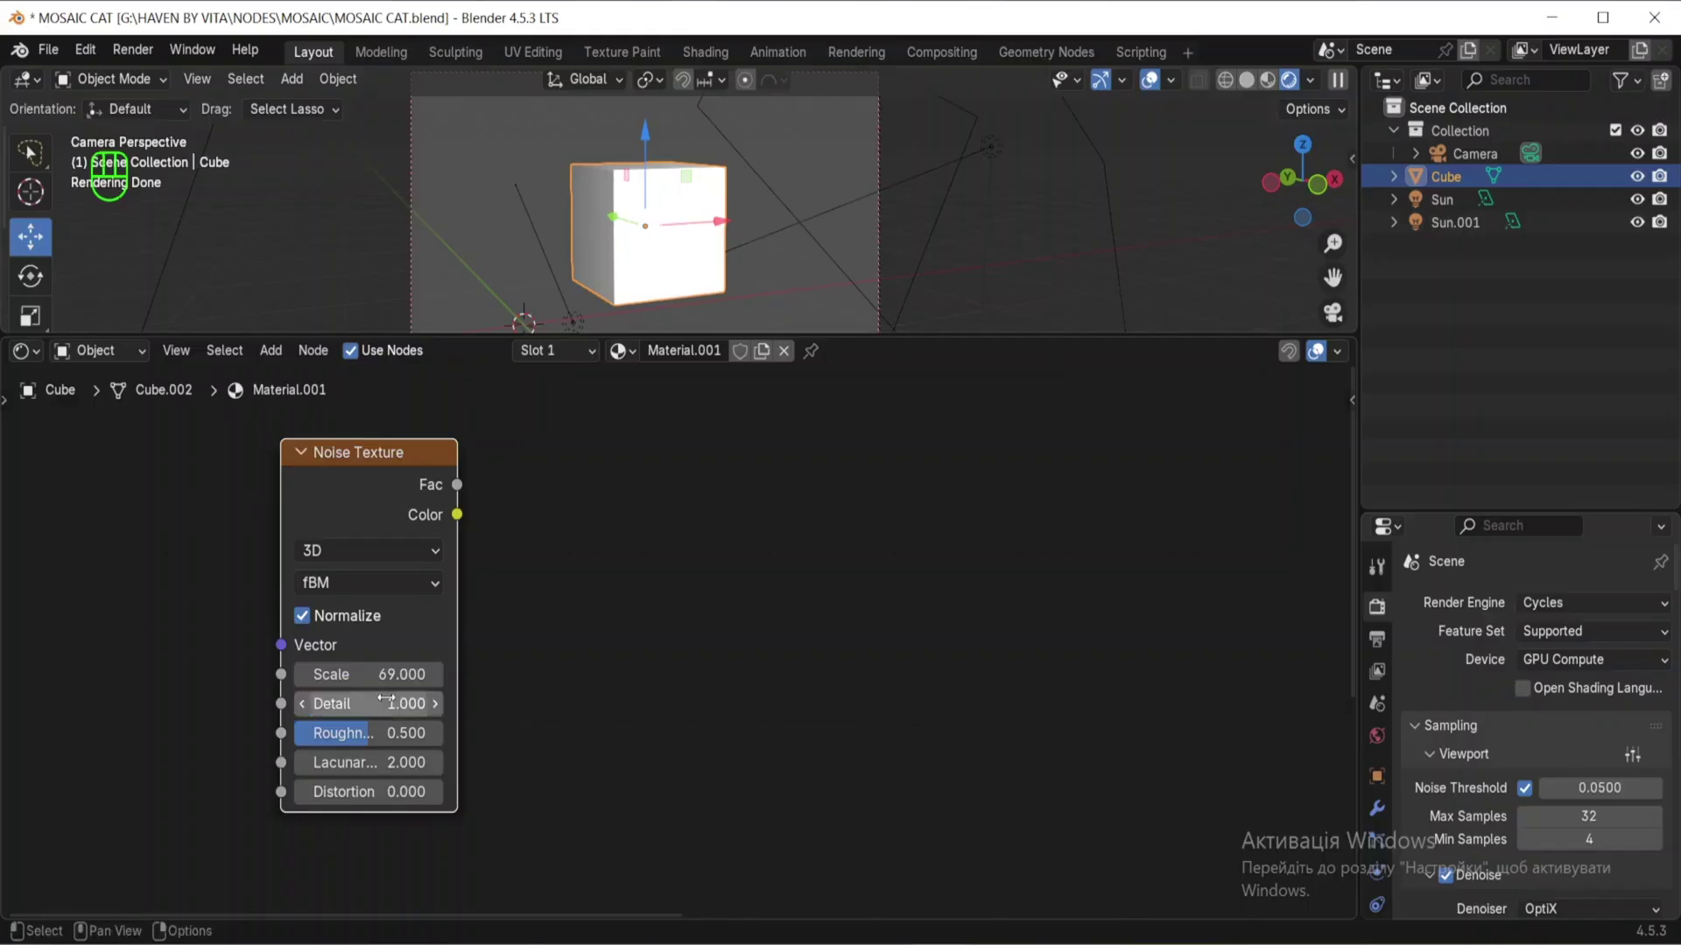
Step: Set the Noise Texture's Roughness to 0.3 and Distortion to 4
click(386, 731)
click(389, 729)
key(BackSpace)
text(3)
key(Return)
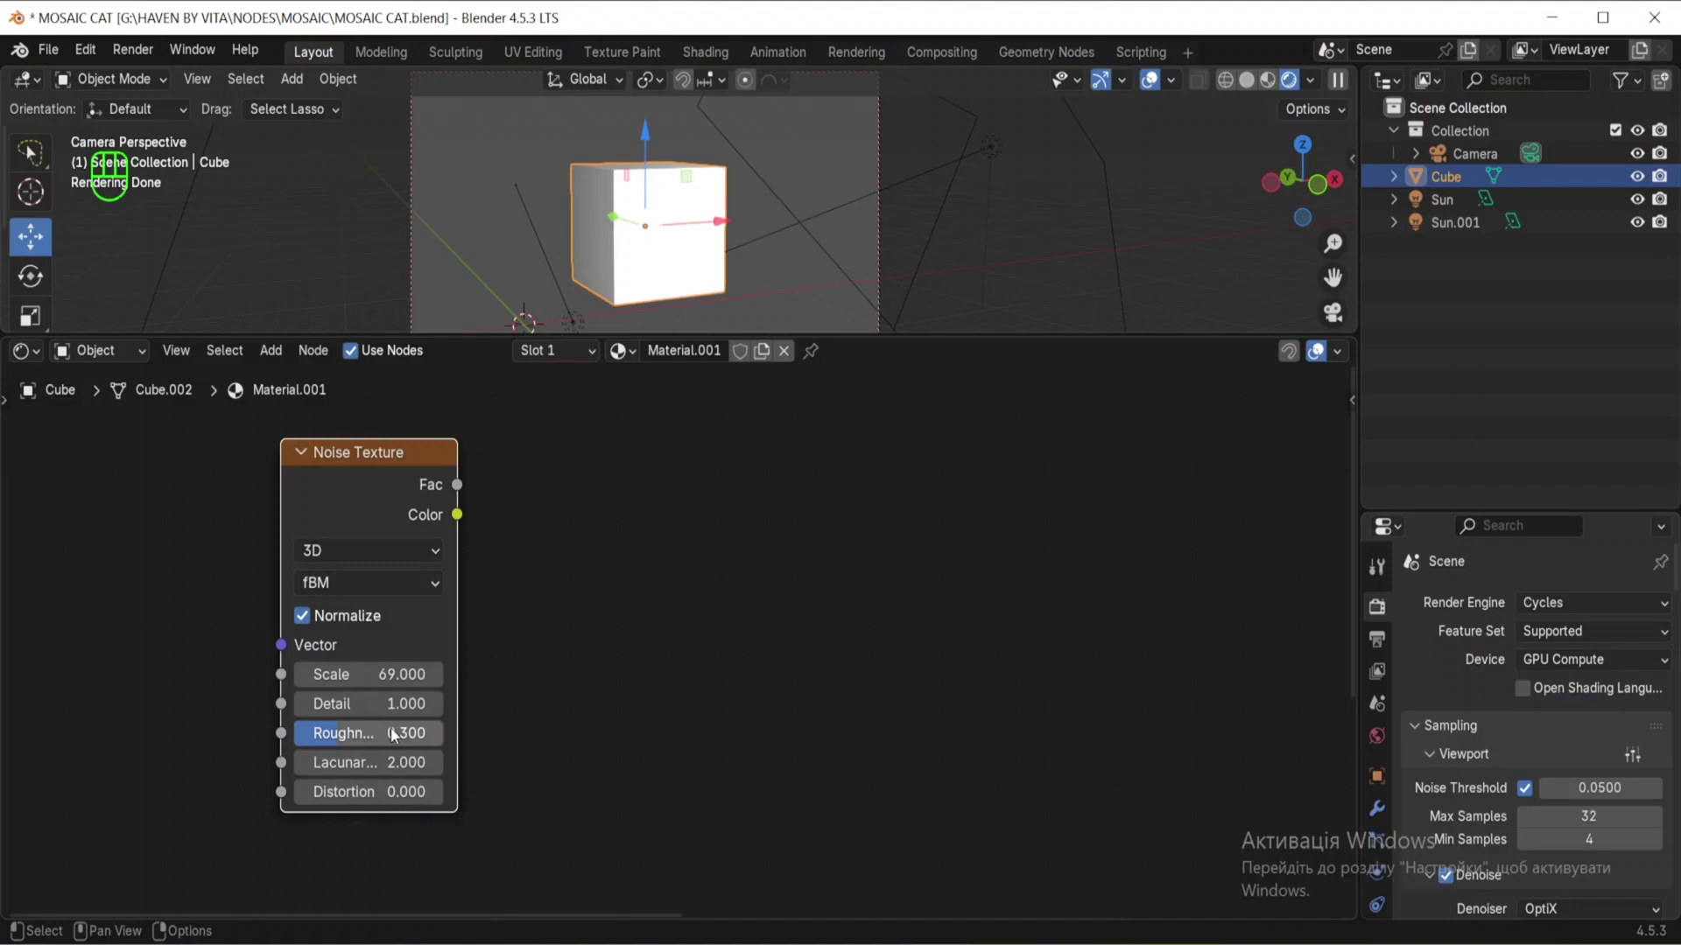
click(412, 793)
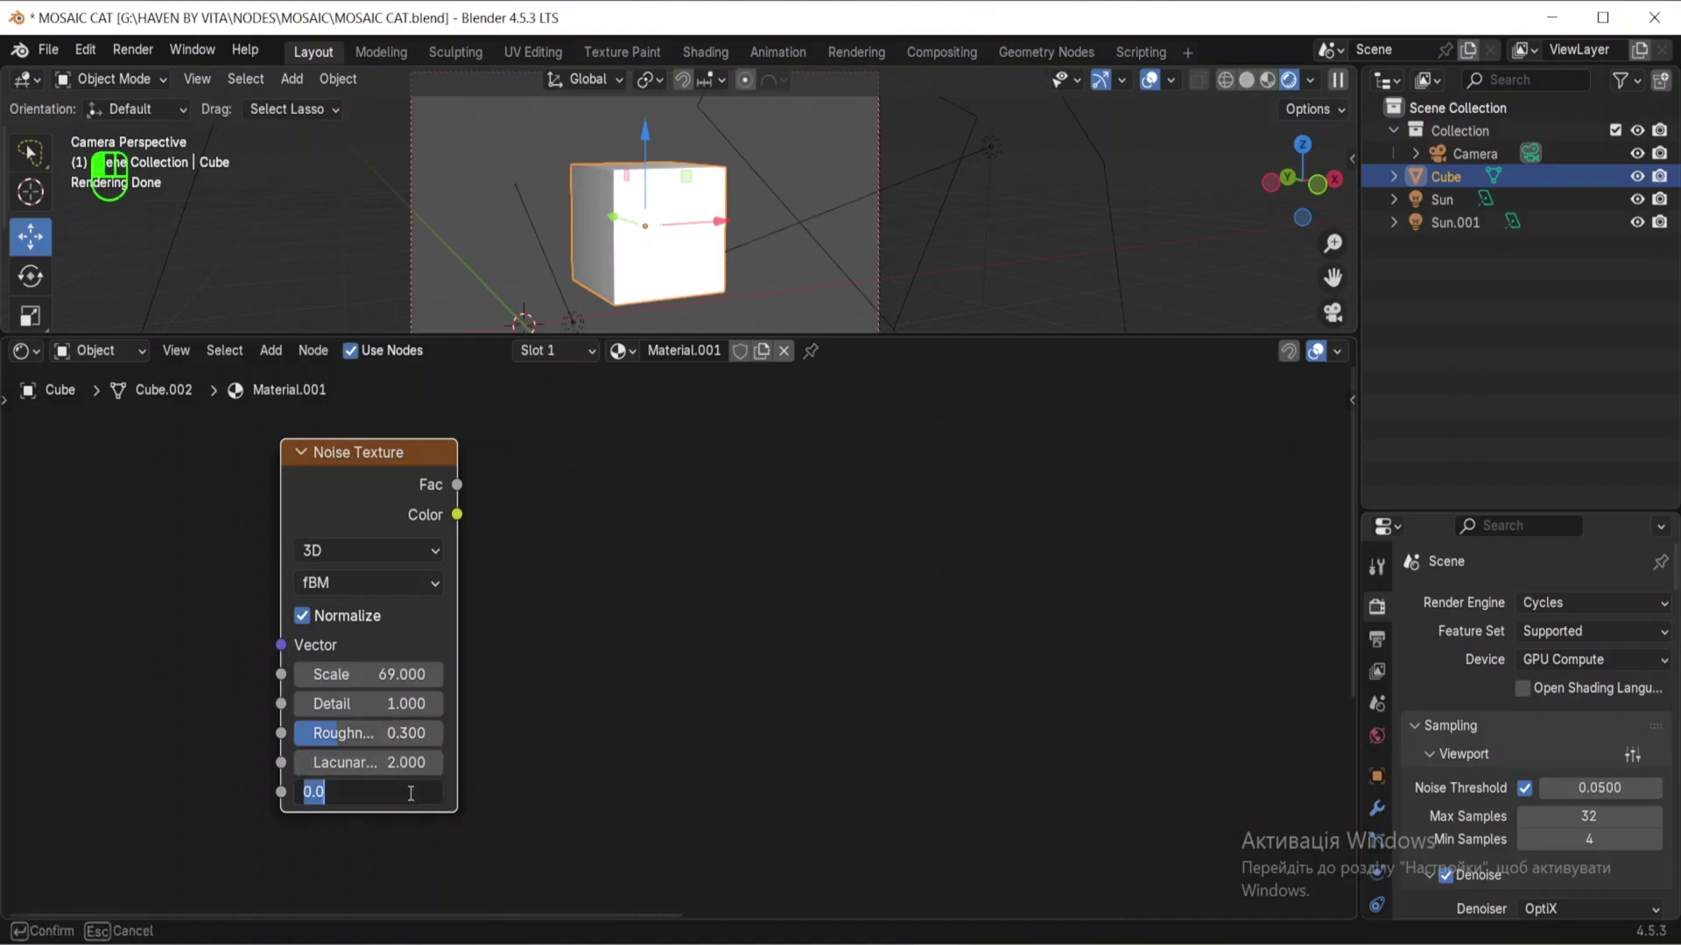
text(4)
key(Return)
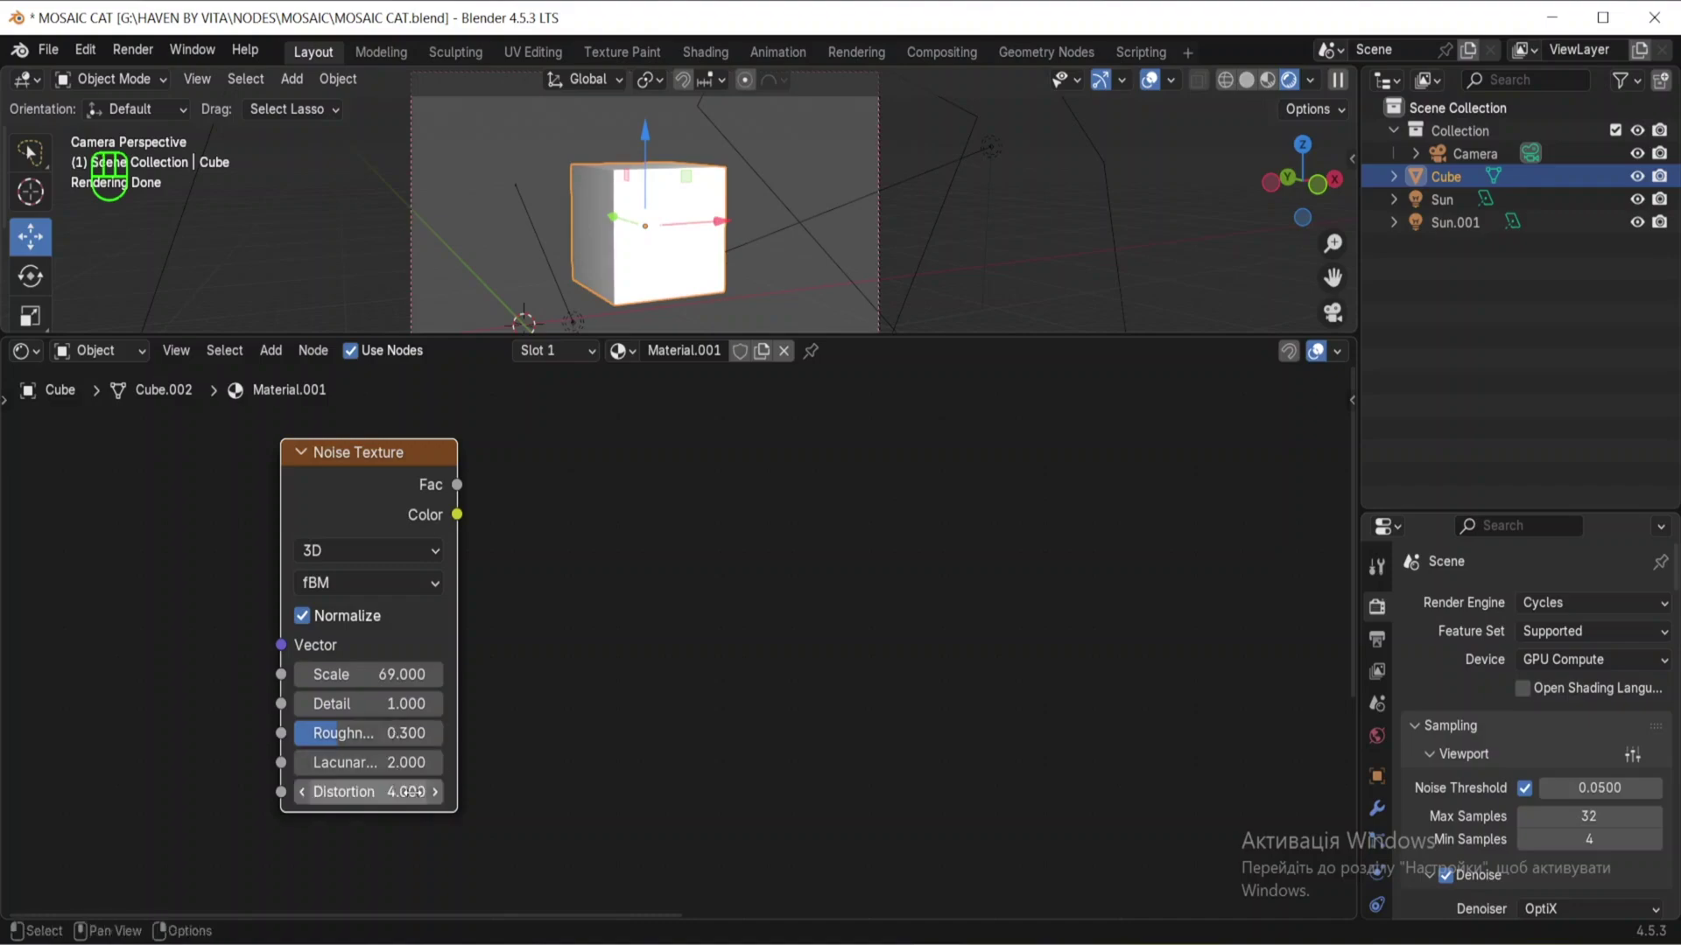
click(653, 565)
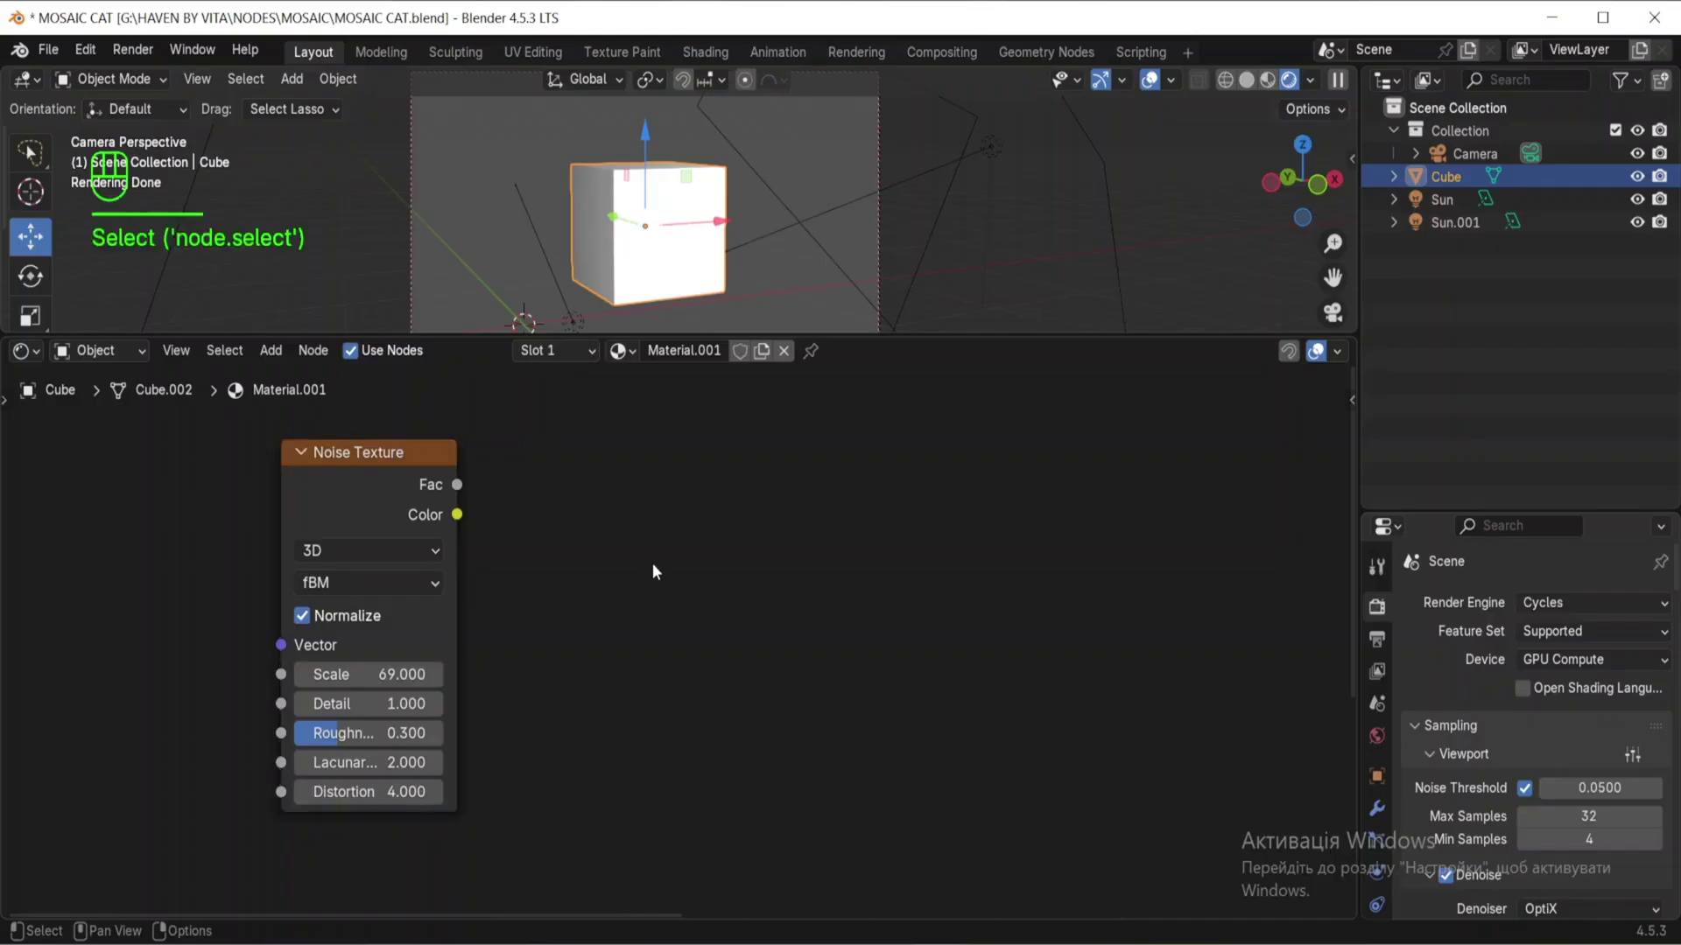
Step: Add a Color Ramp node just to the right of the Noise Texture
key(shift)
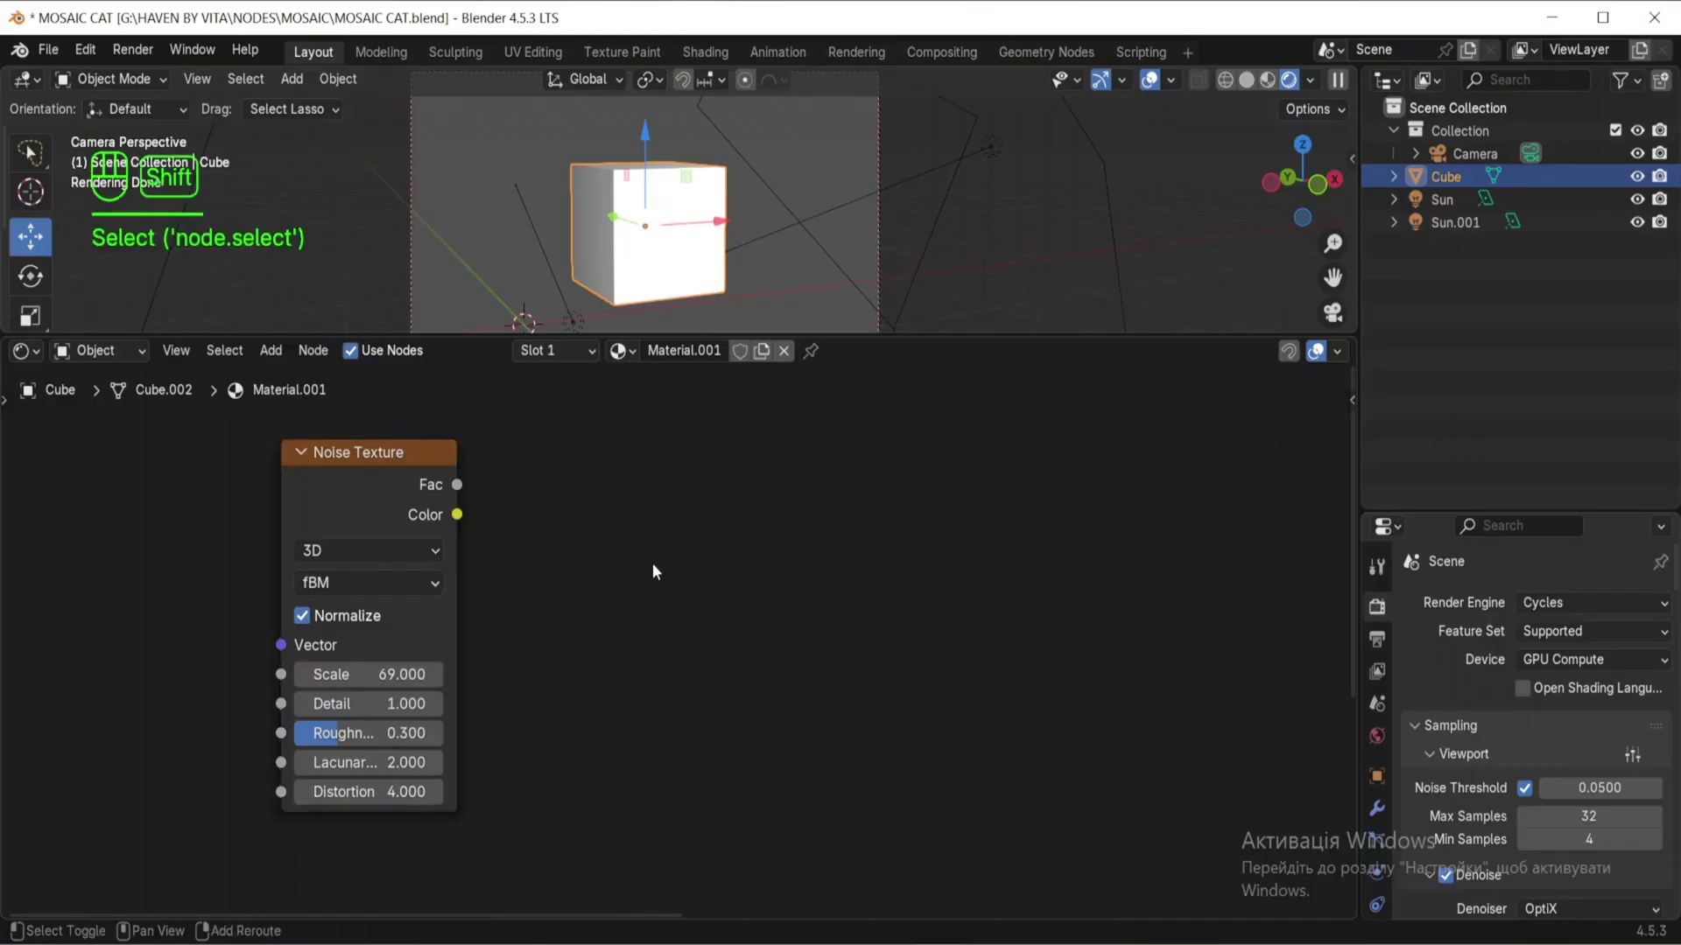
key(shift+a)
click(653, 563)
text(colo)
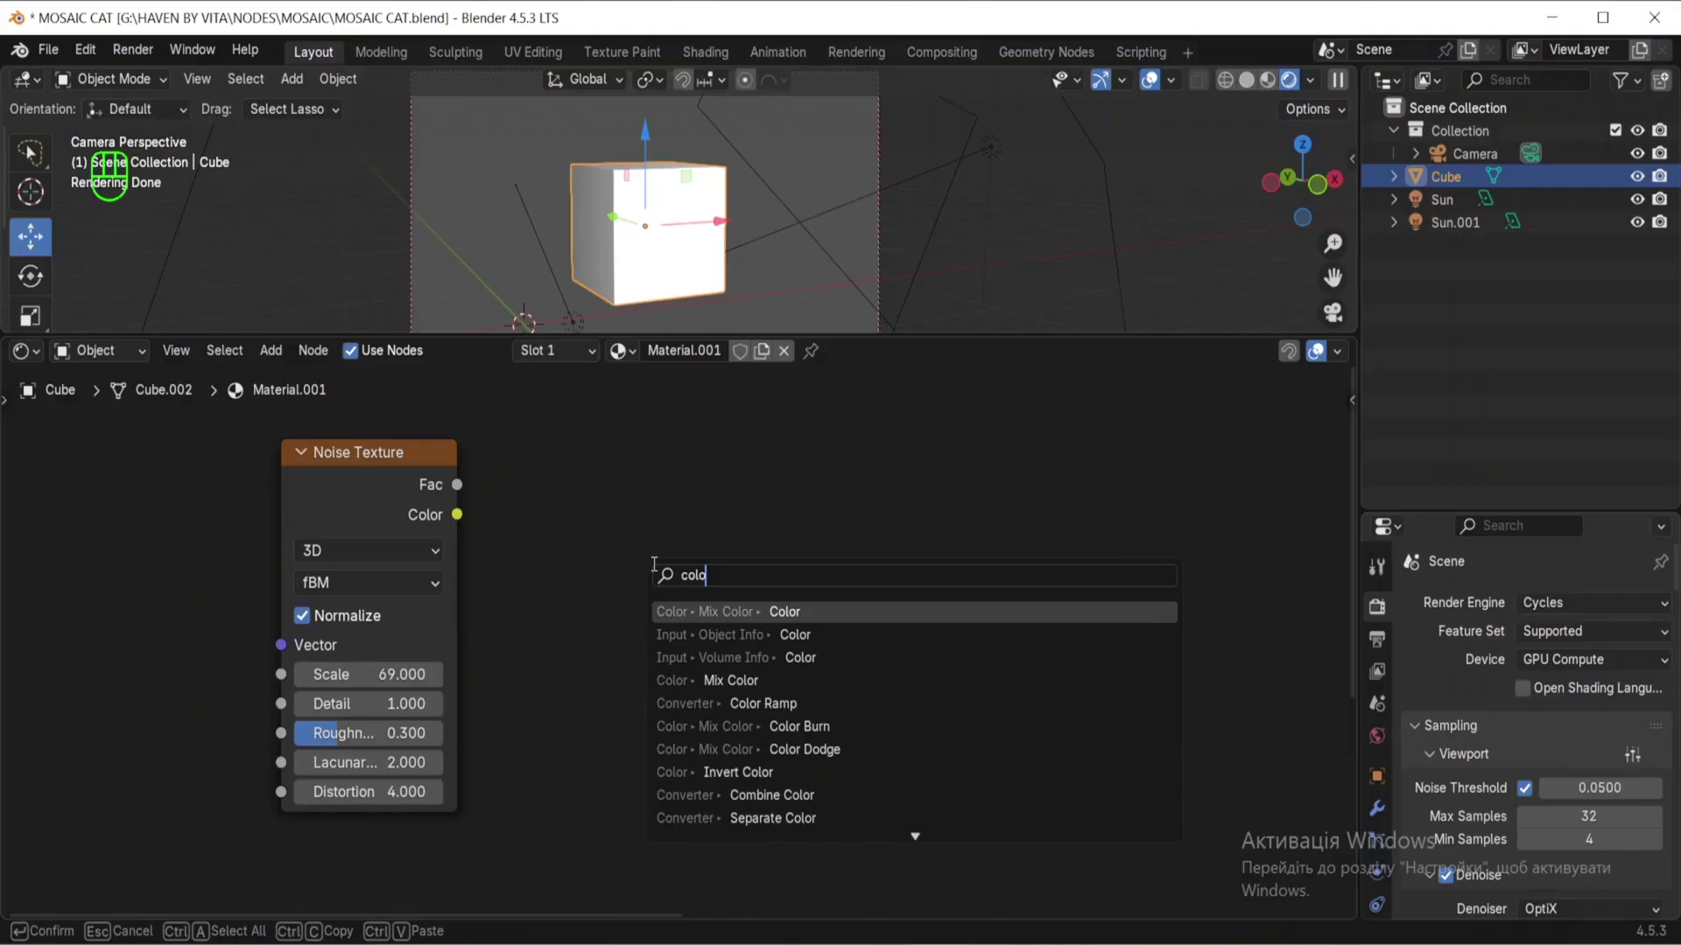
text(r ramp)
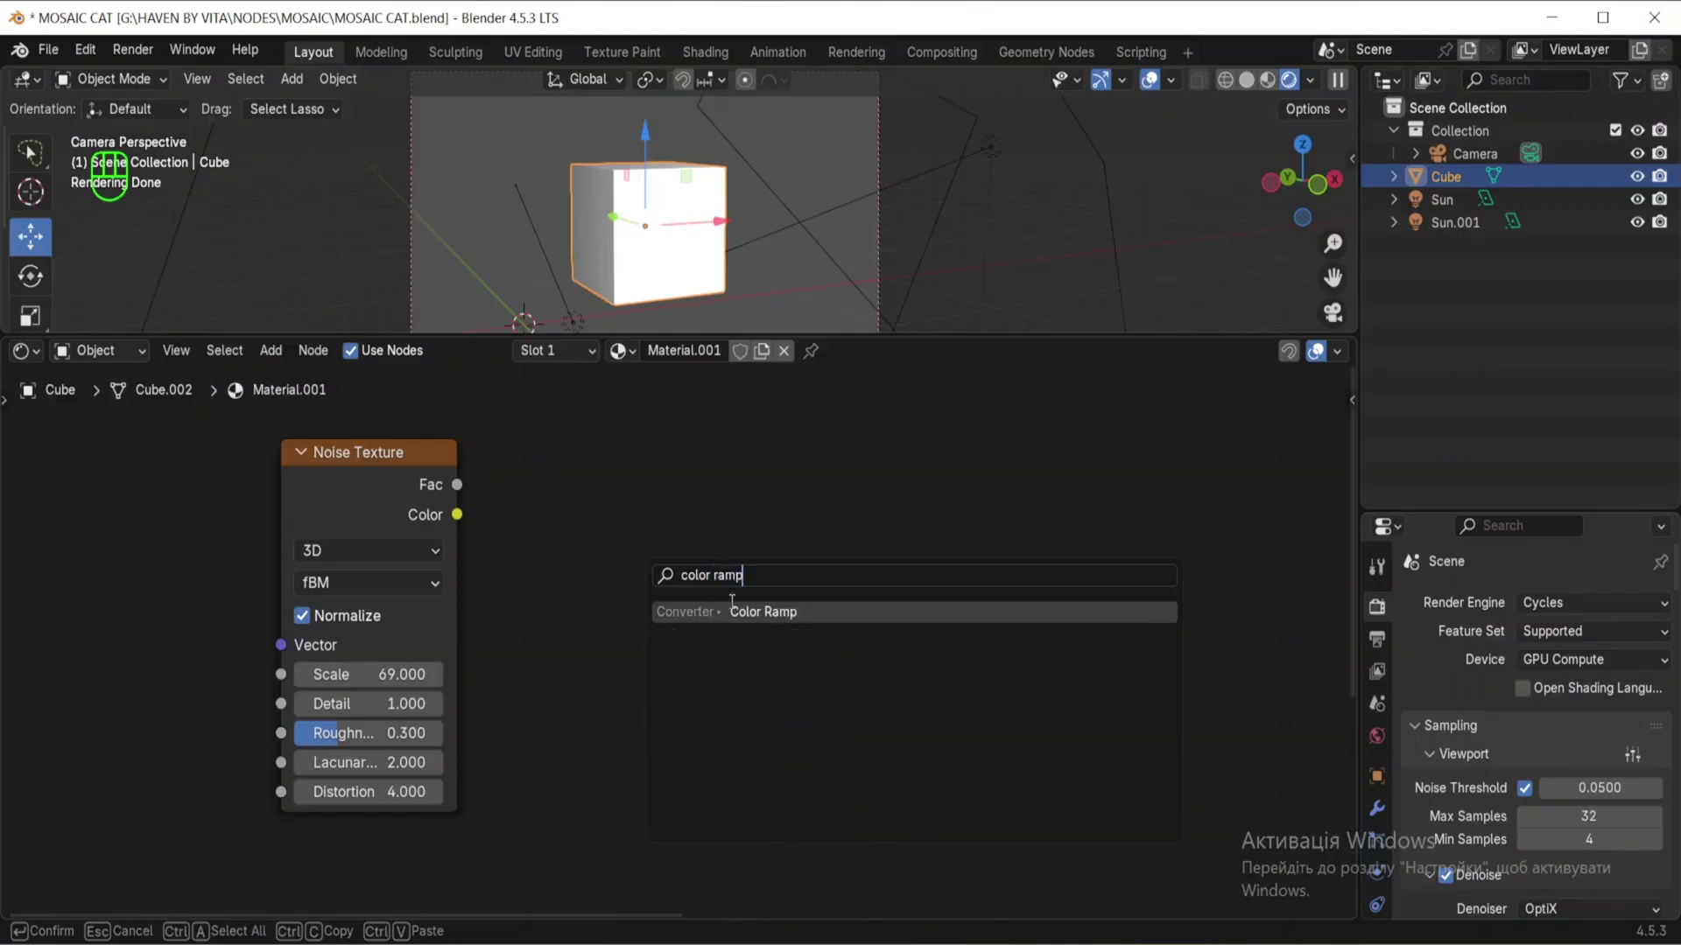
key(Return)
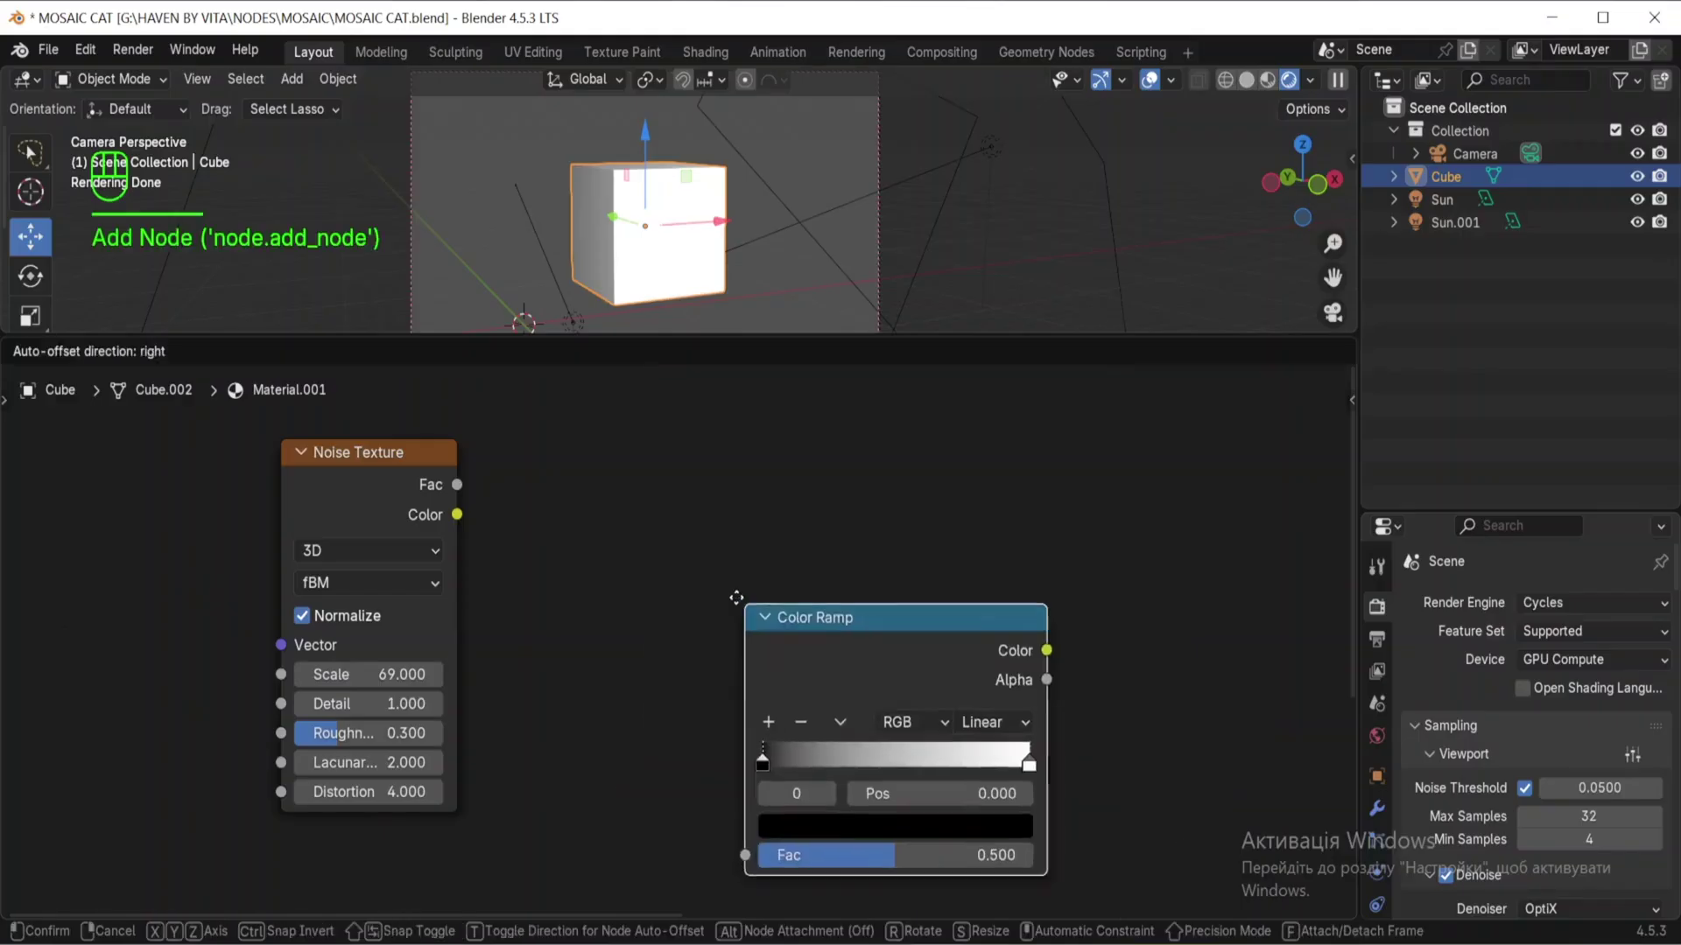
click(566, 565)
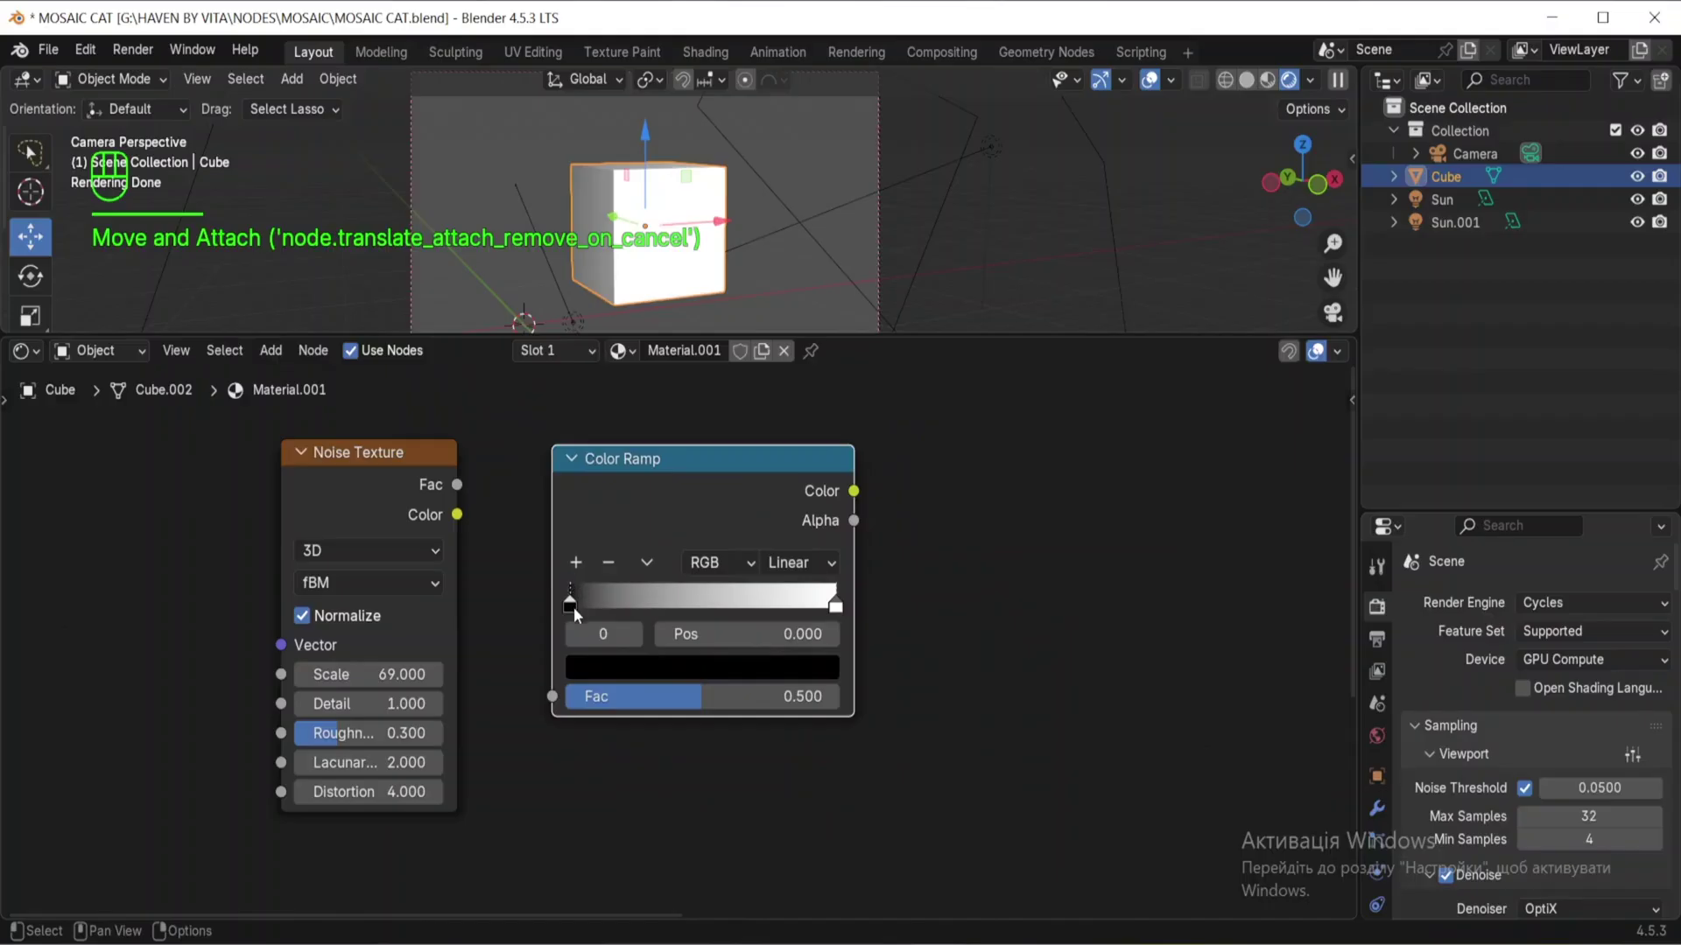
Step: Colour the Color Ramp's black stop light orange and shift it to a position of about 0.458
click(578, 667)
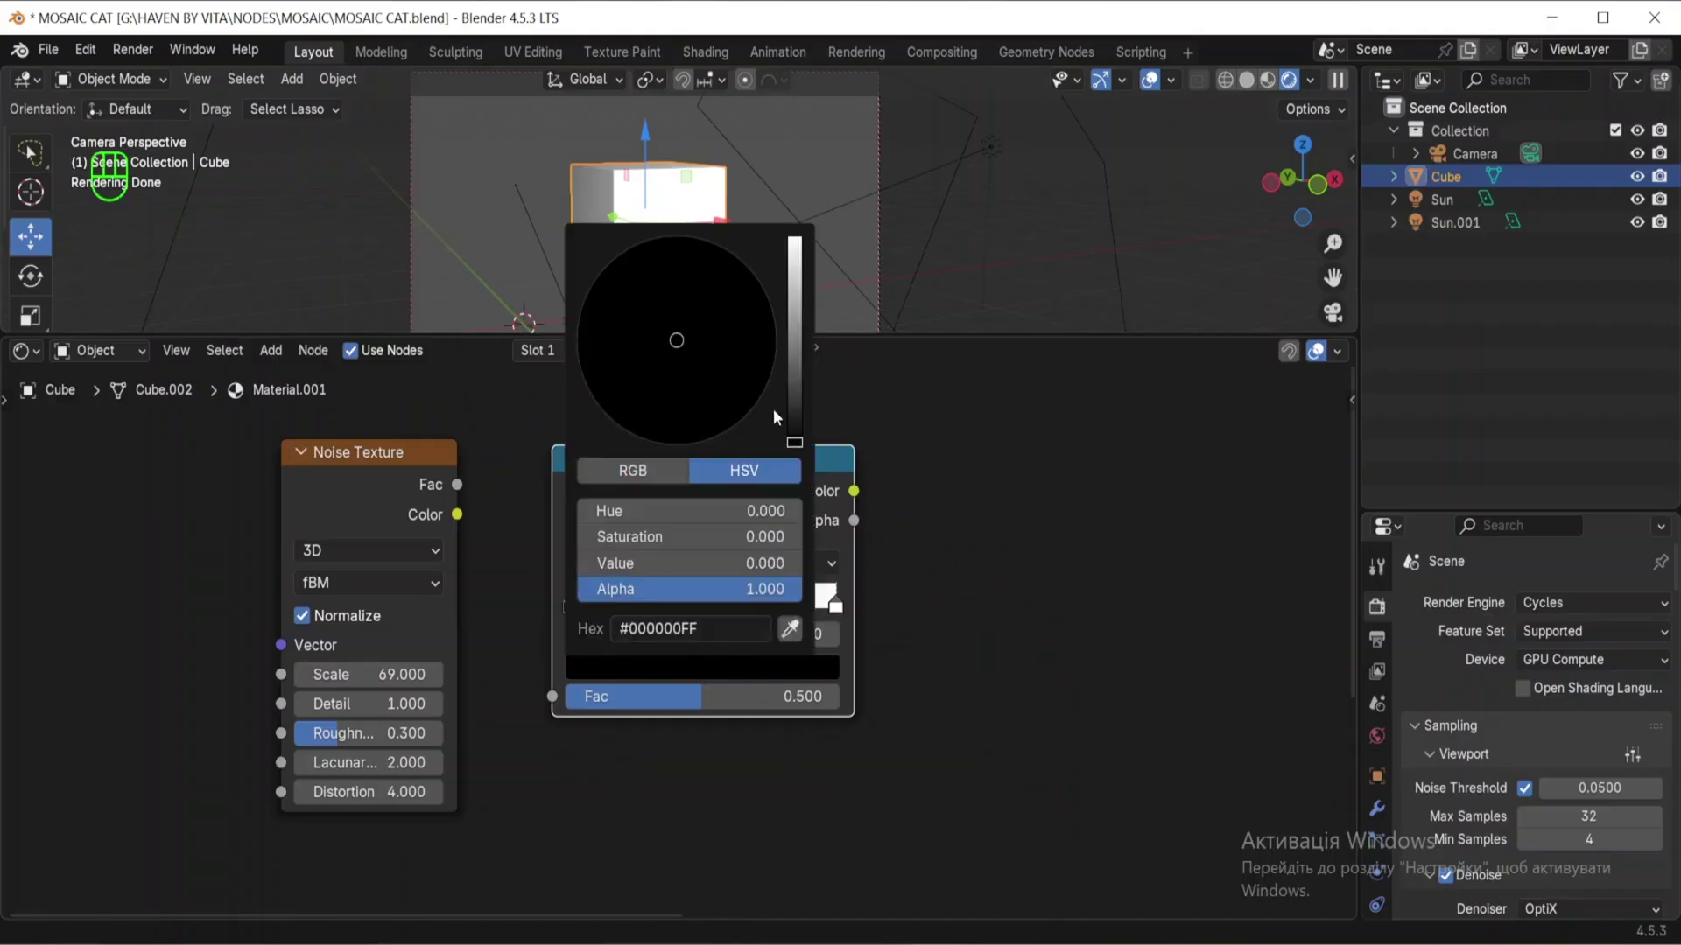
click(766, 310)
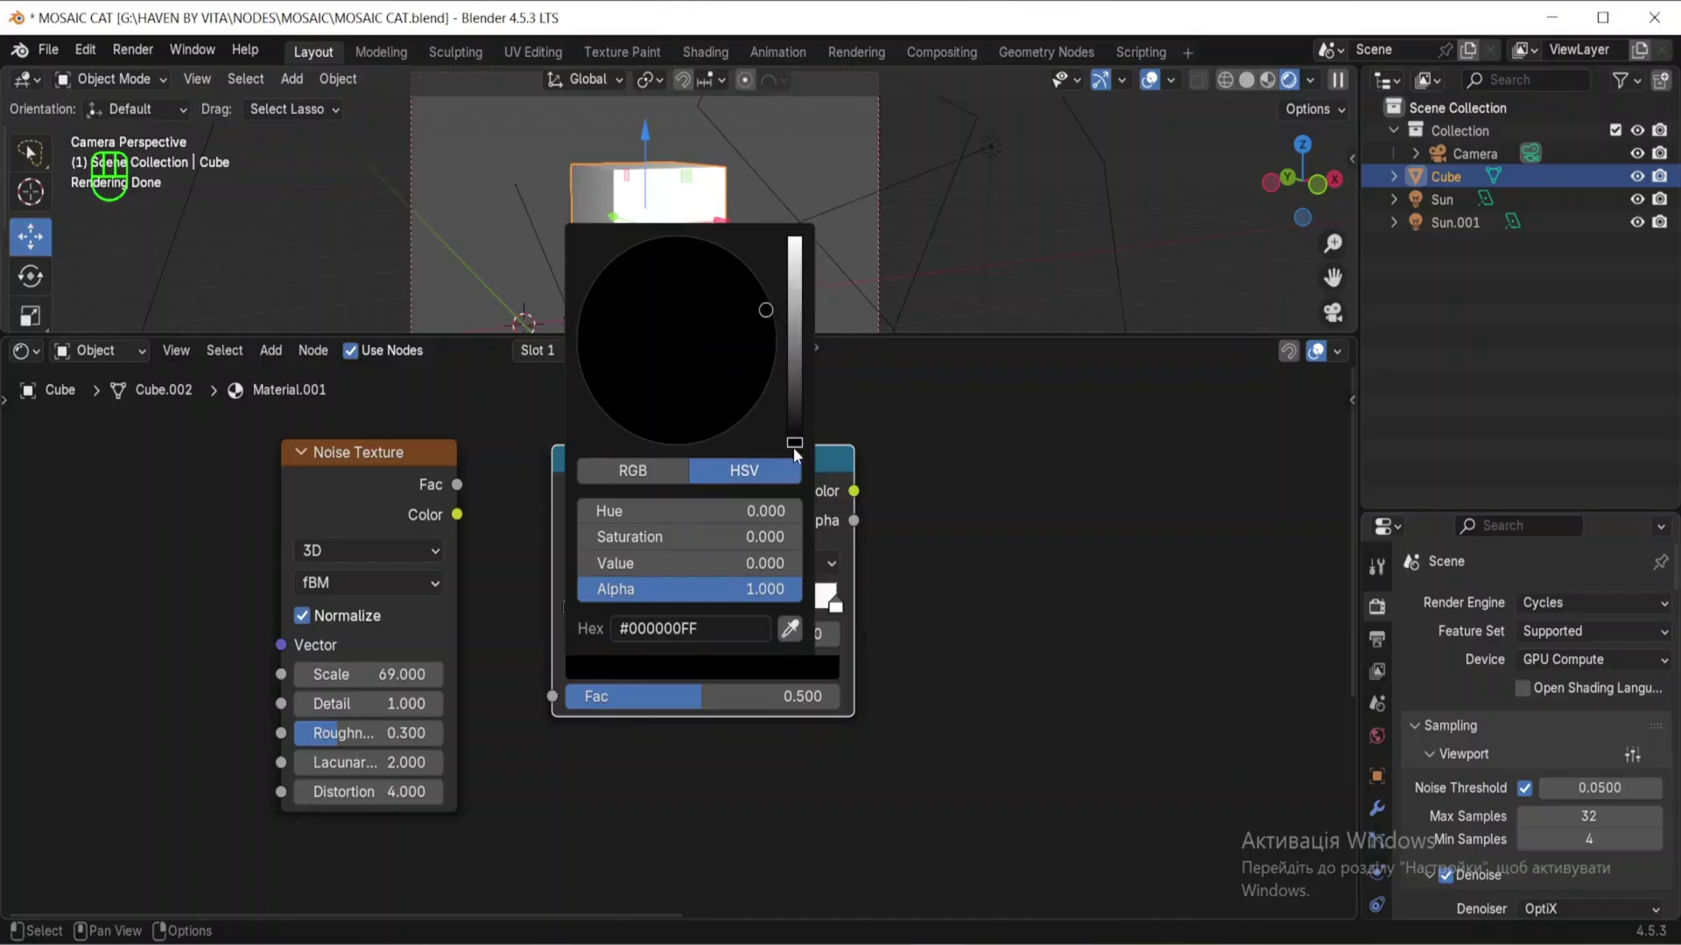
drag(791, 403, 794, 238)
click(648, 389)
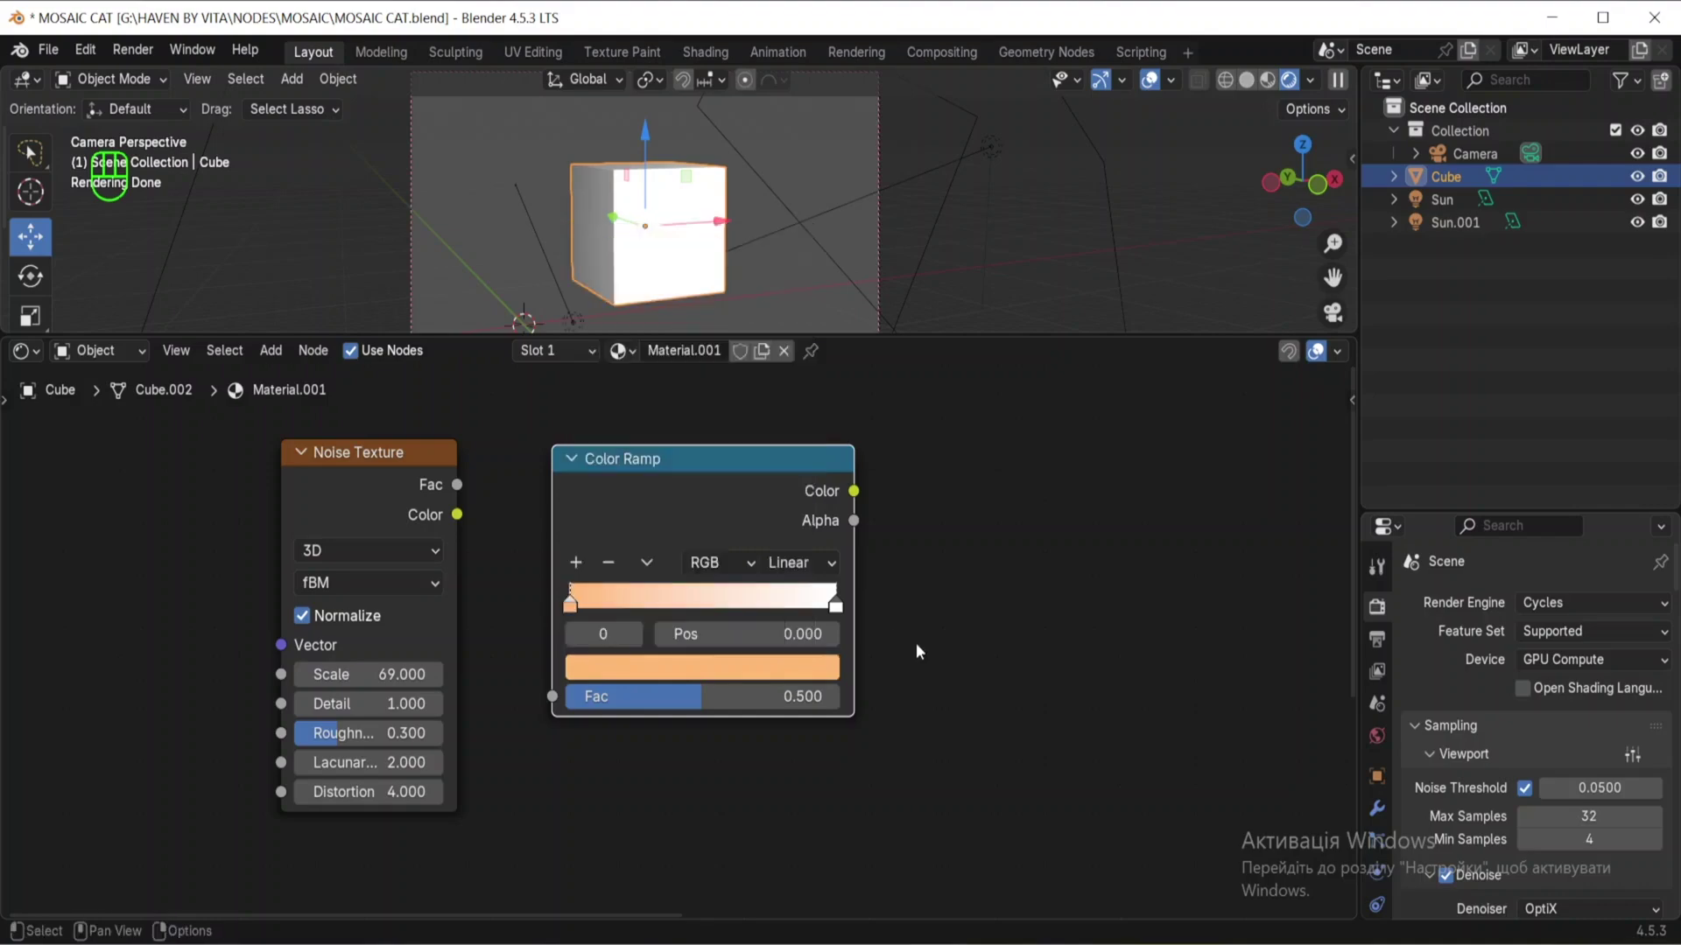
drag(575, 611, 702, 614)
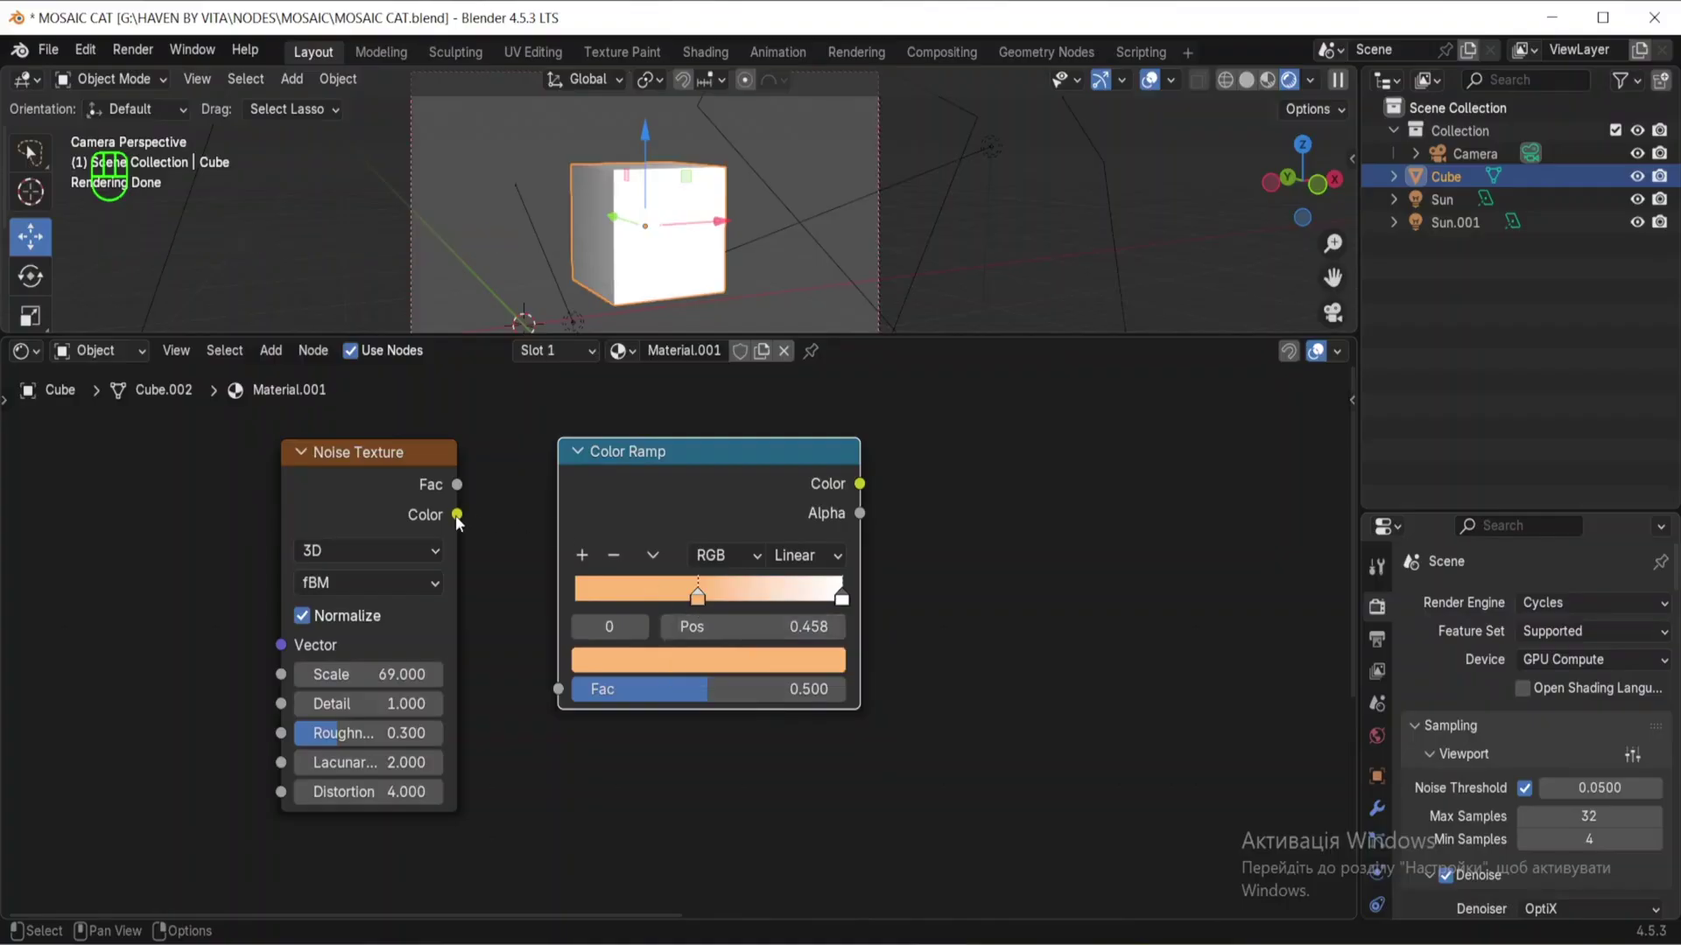
Step: Connect the Noise Texture's Color to the Color Ramp's Fac and bring the Principled BSDF next to the ramp
drag(456, 515, 473, 557)
drag(505, 623, 558, 689)
drag(654, 469, 658, 485)
scroll(658, 485, down, 2)
scroll(1017, 570, down, 1)
drag(1156, 525, 855, 470)
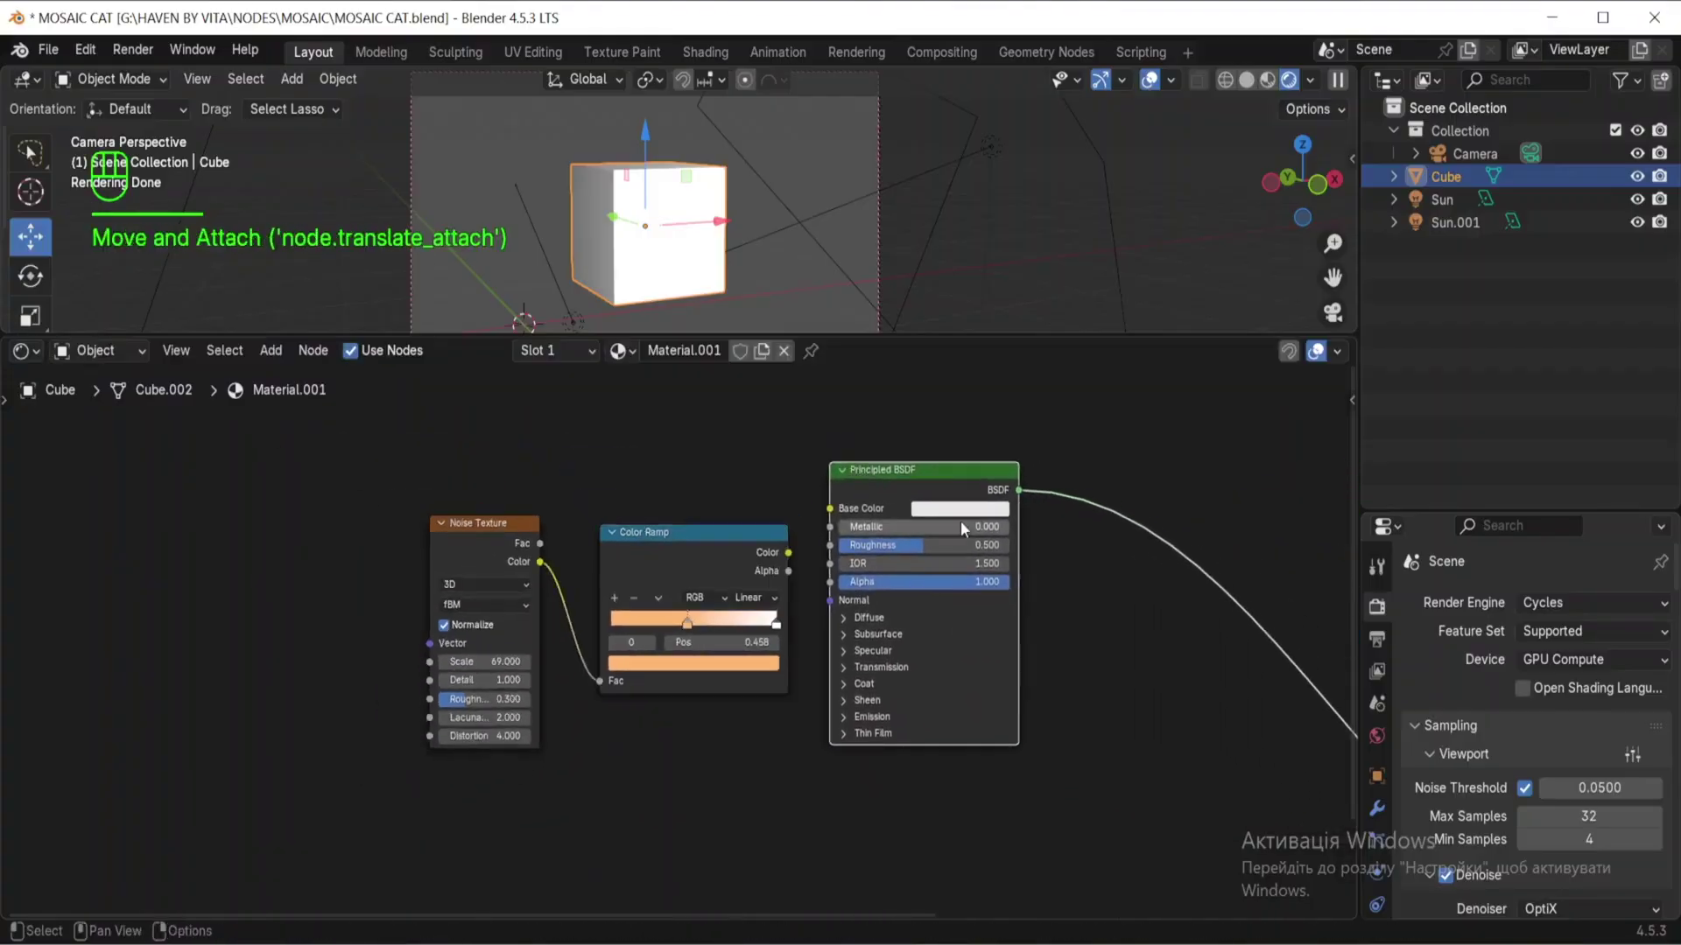
Step: Set the Principled BSDF's Roughness to 0.7
scroll(959, 522, up, 3)
scroll(773, 555, up, 2)
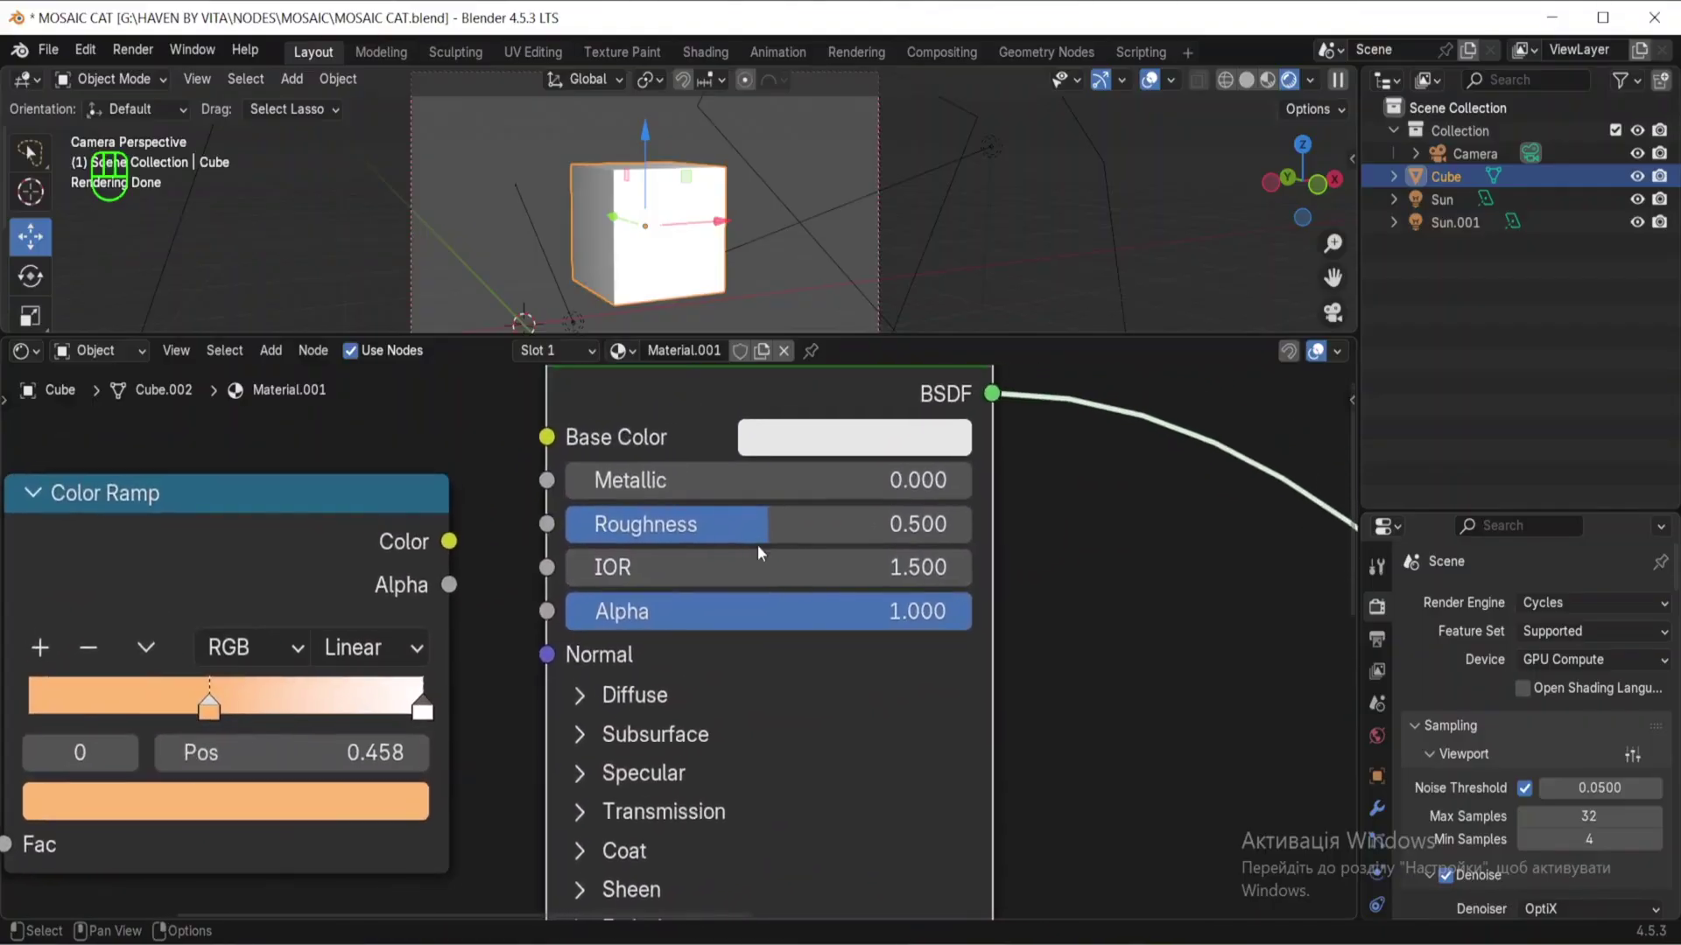
click(840, 531)
click(849, 531)
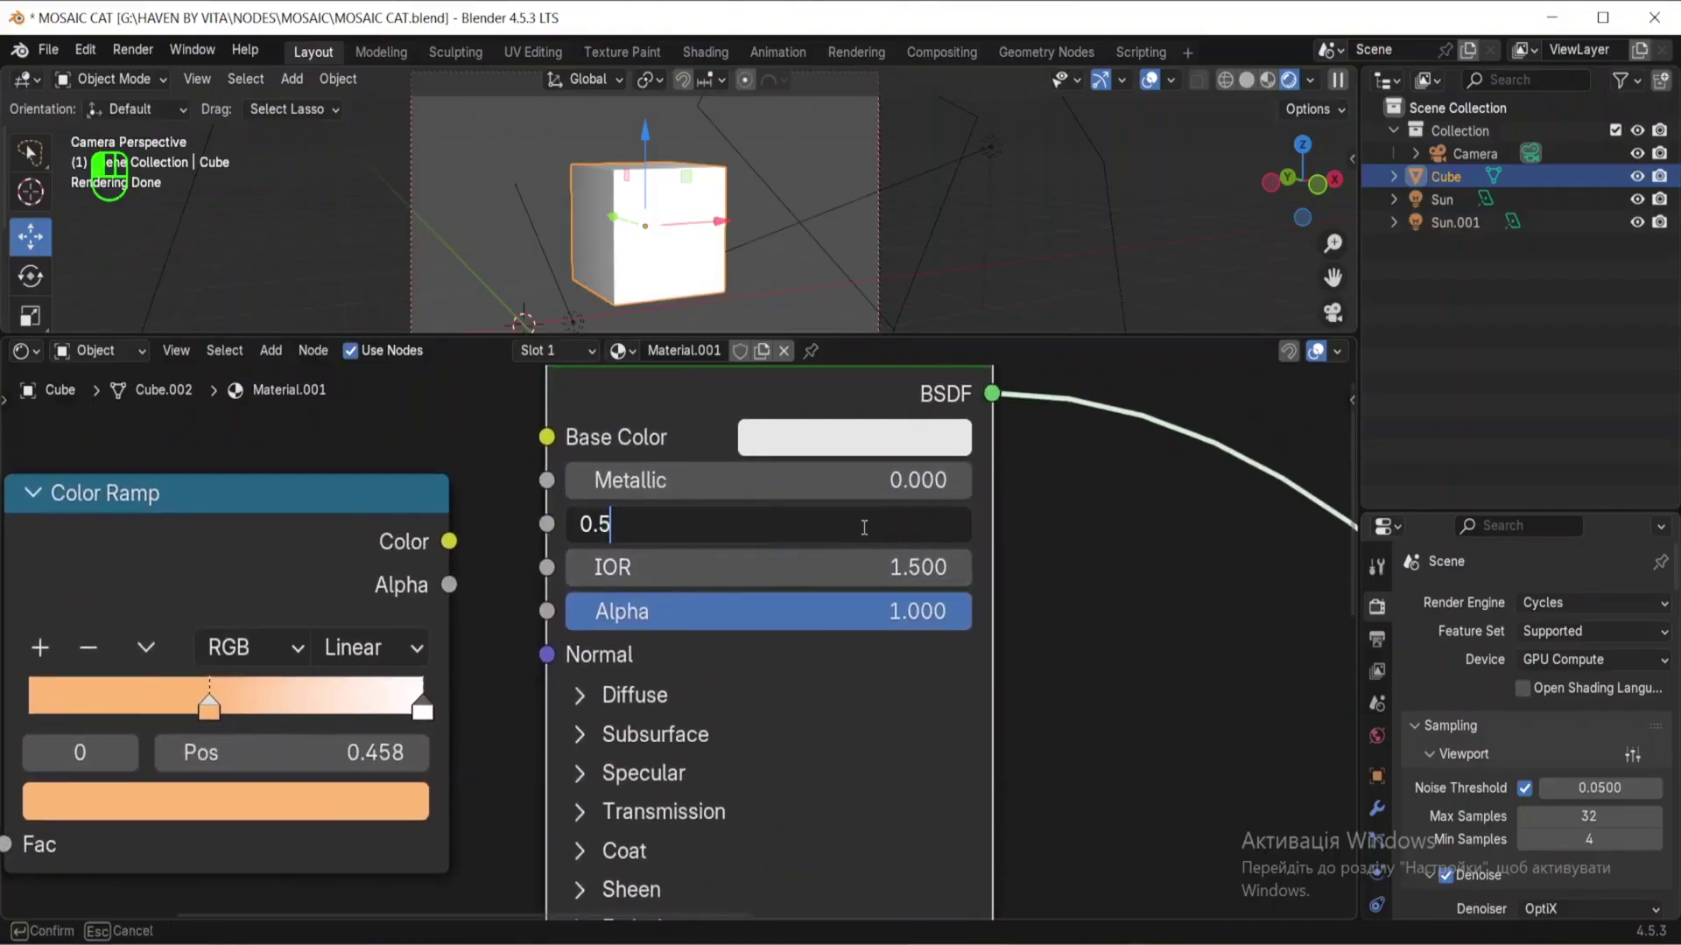
key(BackSpace)
text(7)
key(Return)
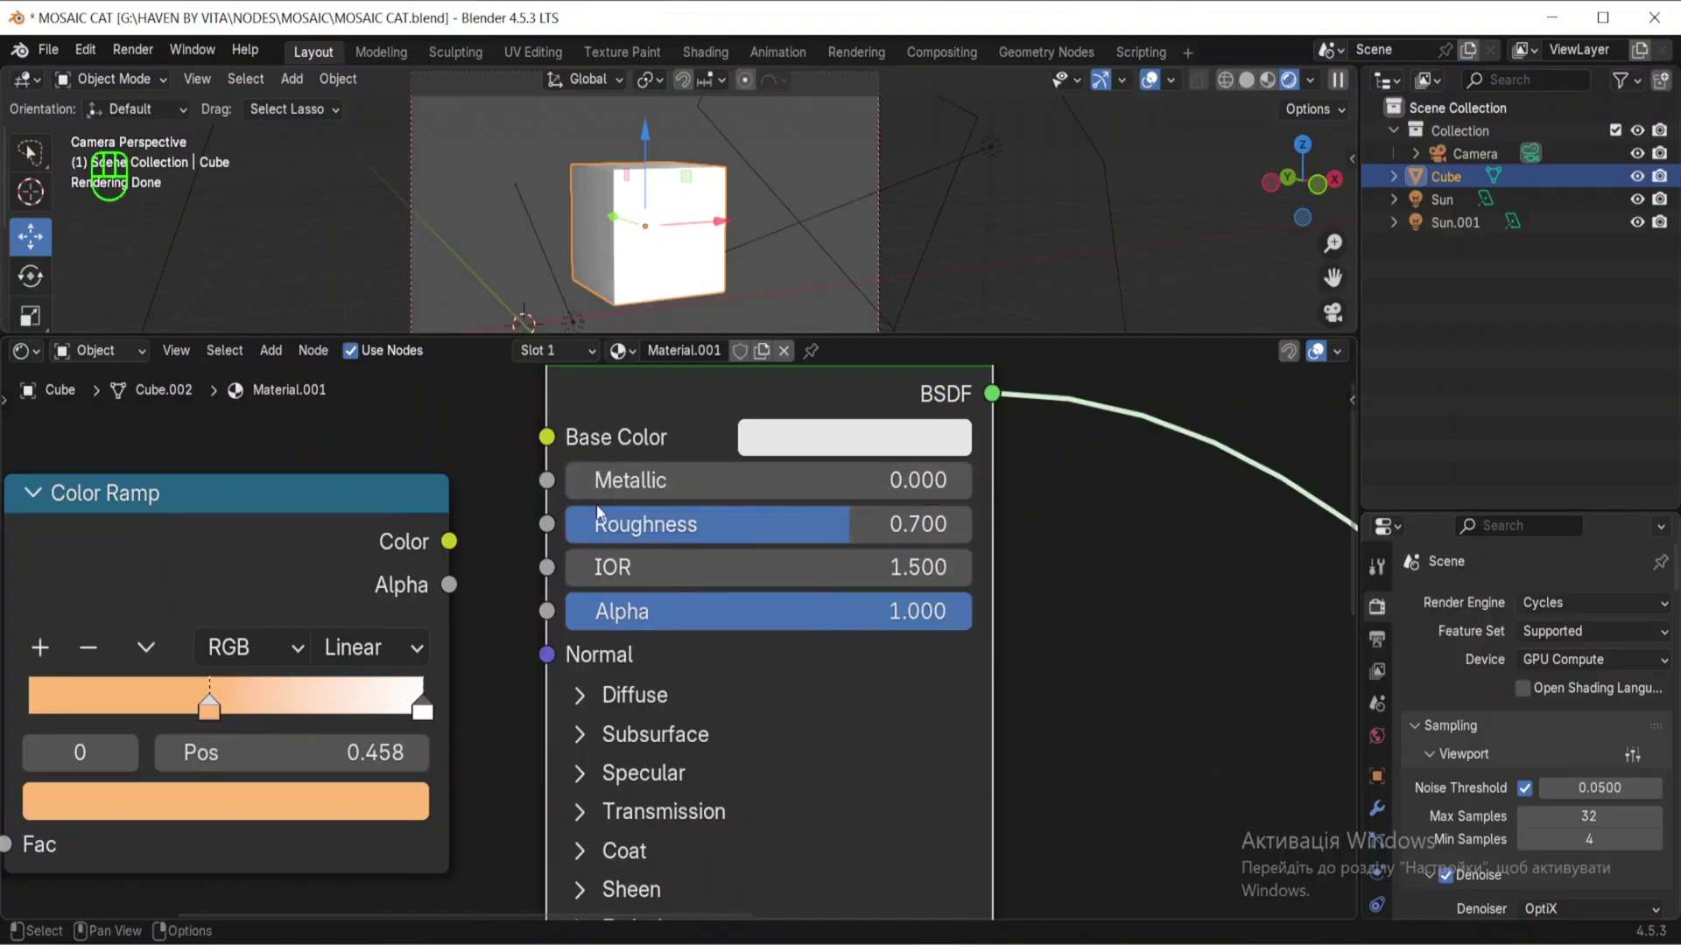
Step: Connect the Color Ramp's Color to the Principled BSDF's Base Color and space the nodes farther apart
drag(454, 545, 547, 437)
scroll(809, 605, down, 3)
scroll(809, 605, down, 5)
middle_drag(797, 629, 889, 626)
drag(775, 411, 854, 426)
drag(676, 439, 710, 438)
Step: Add a second Noise Texture node in the empty space below the first one
scroll(585, 633, up, 4)
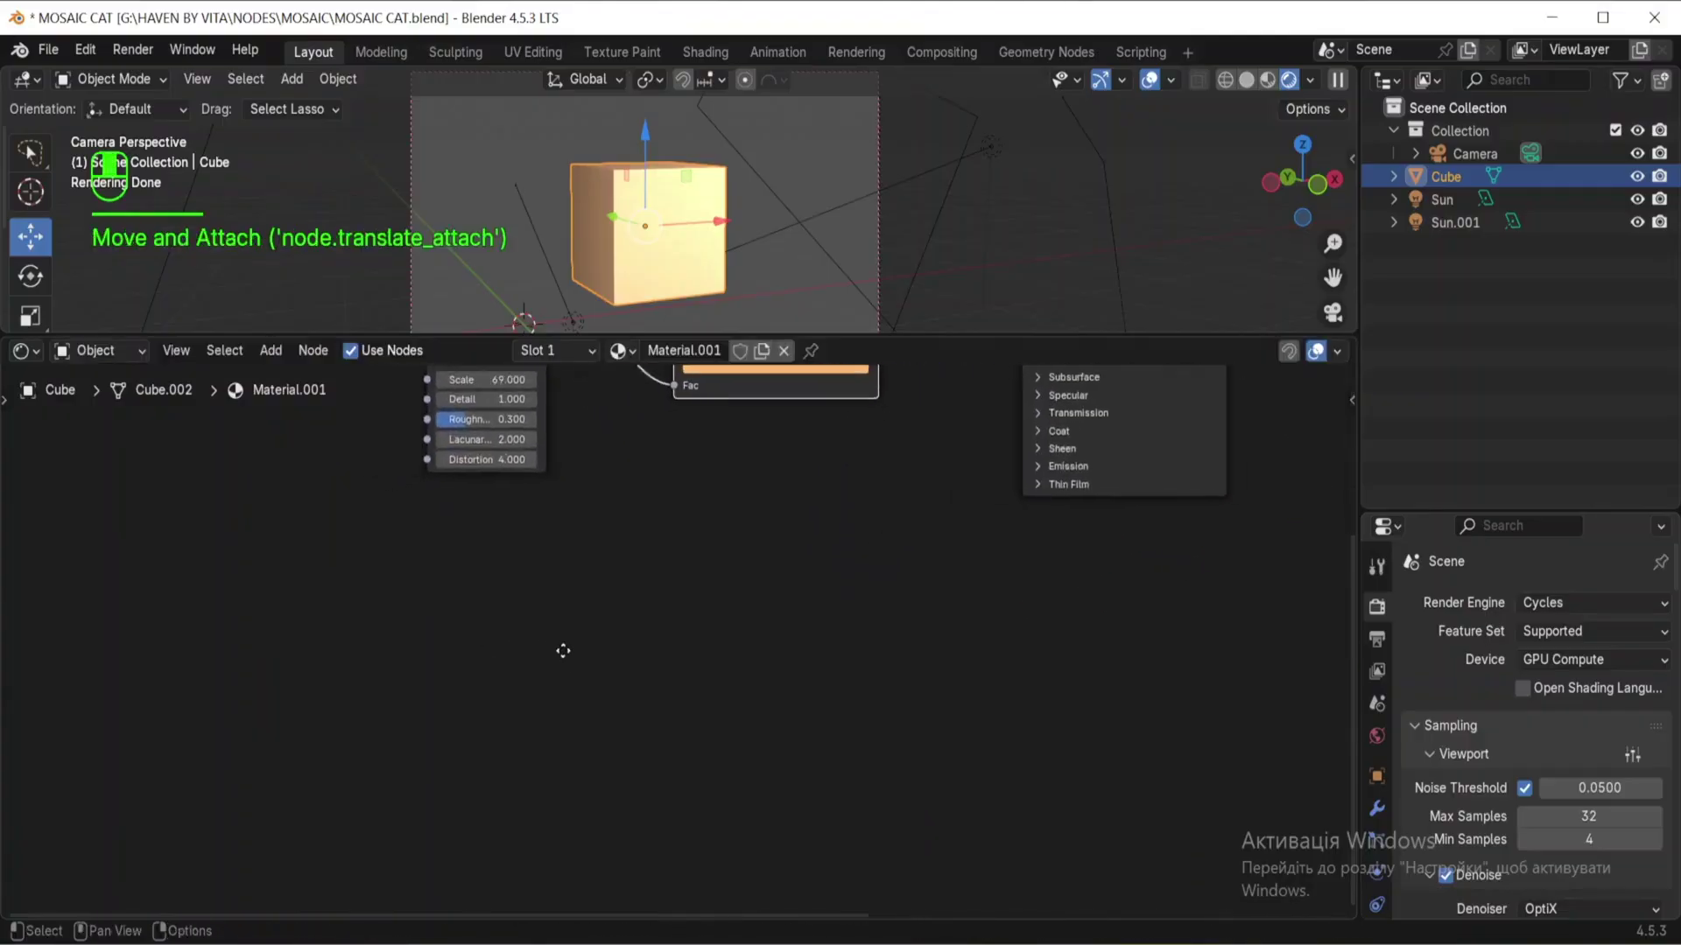
click(542, 641)
key(shift+a)
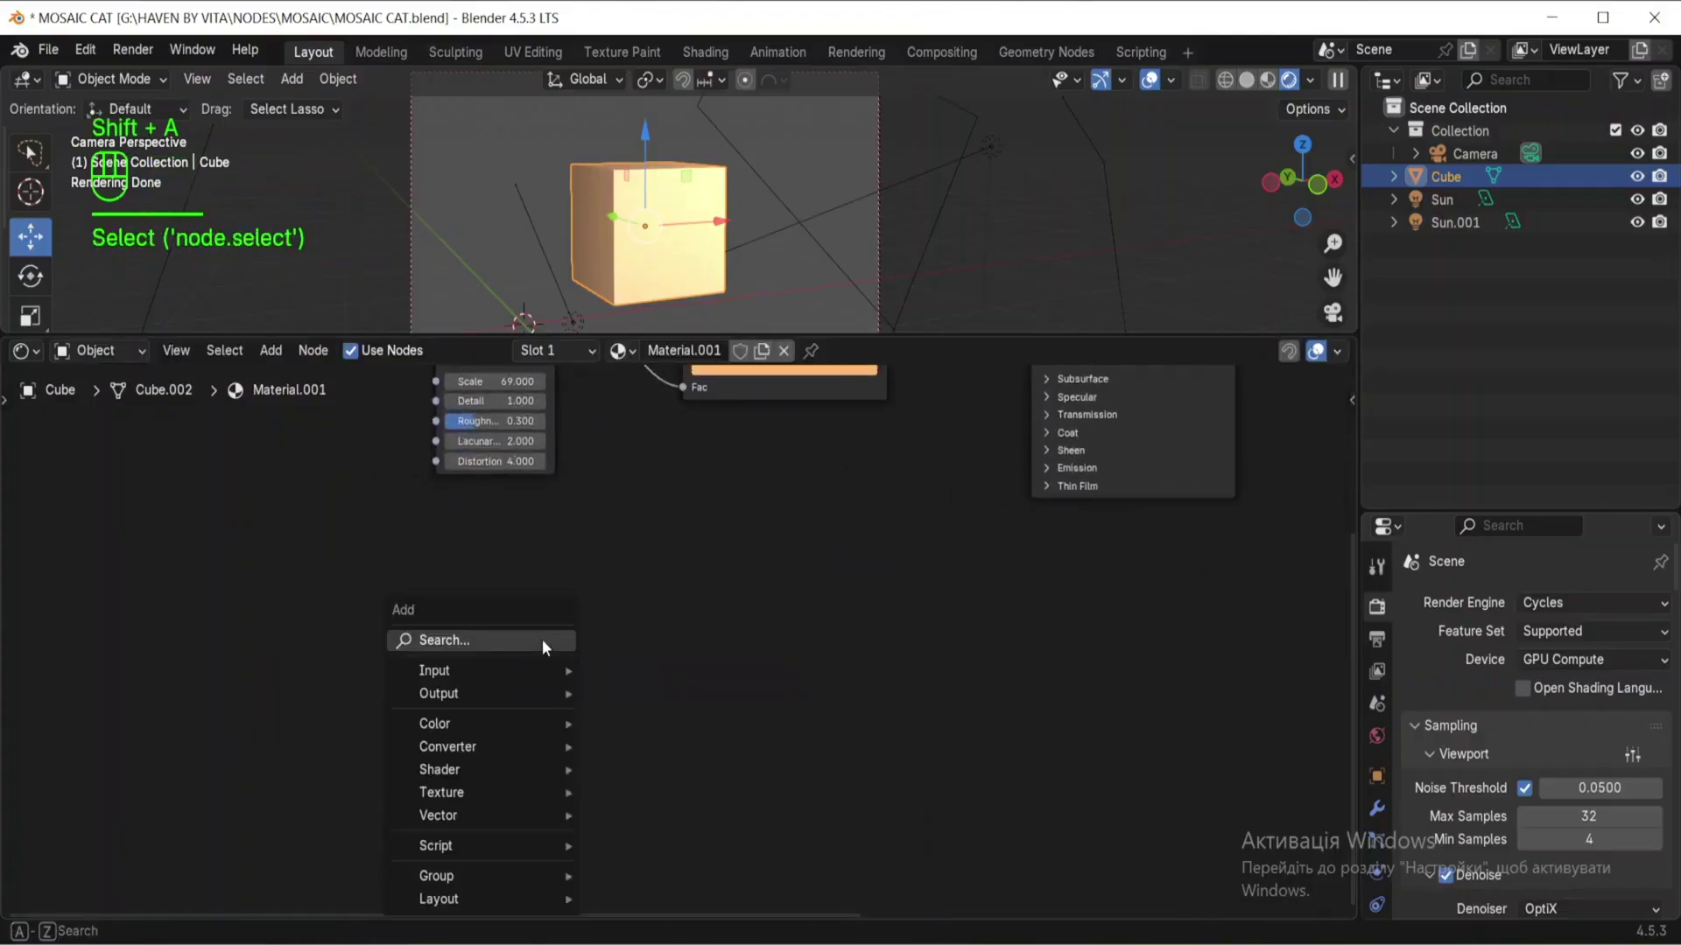
click(542, 640)
text(noise)
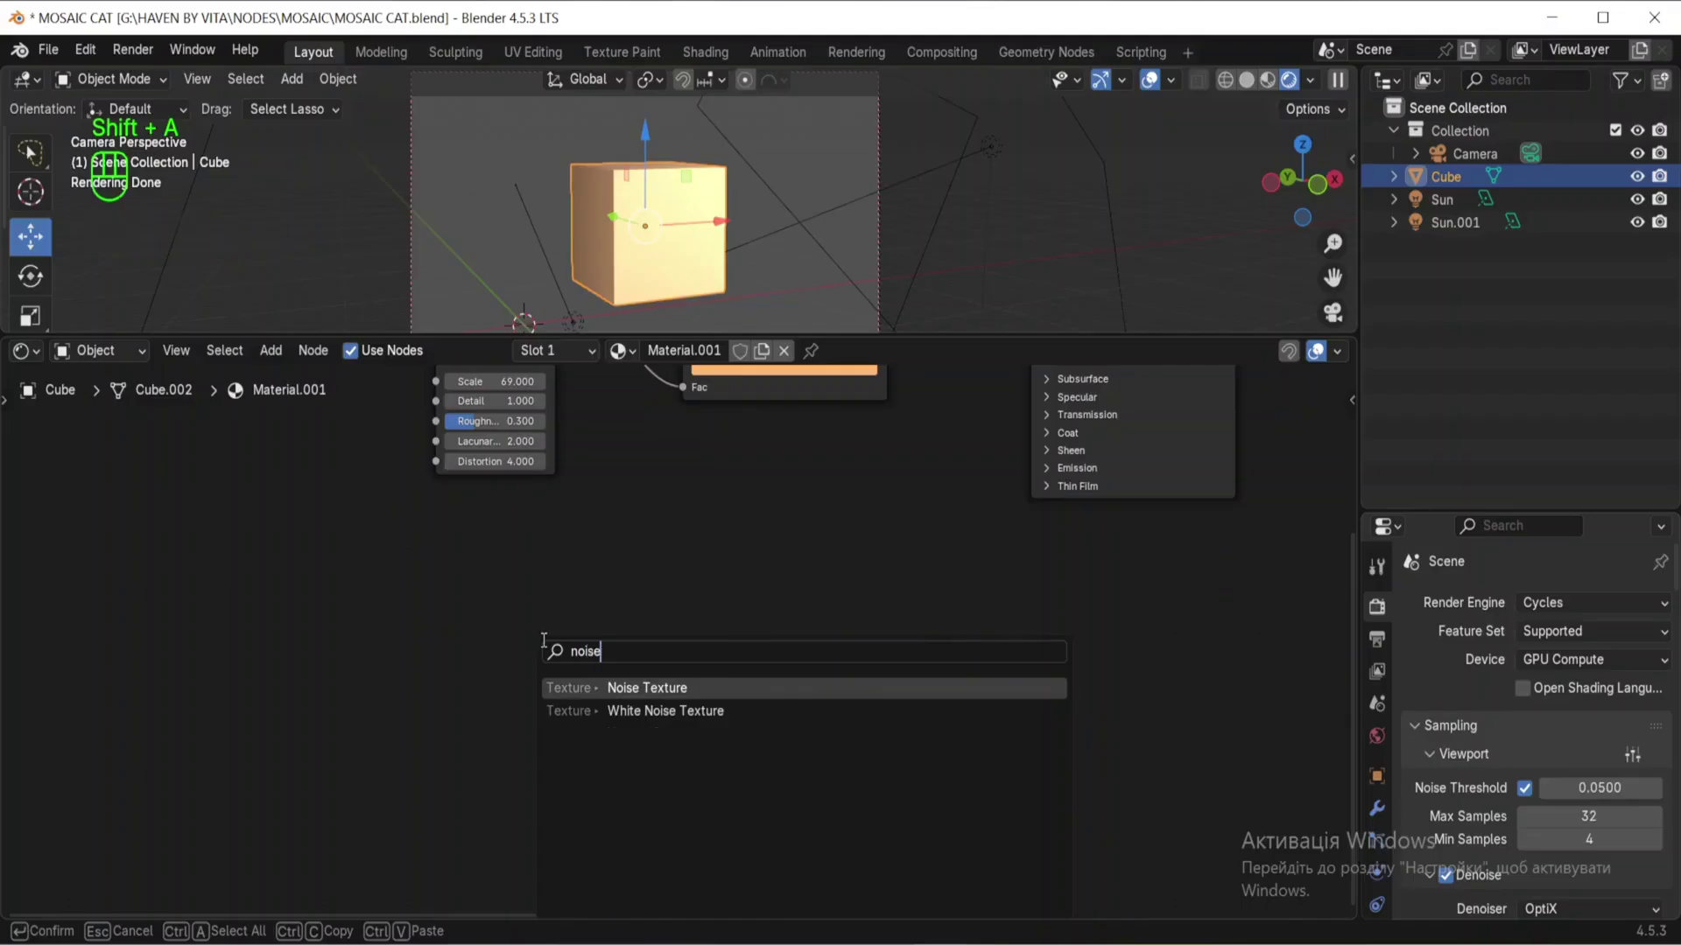
click(646, 688)
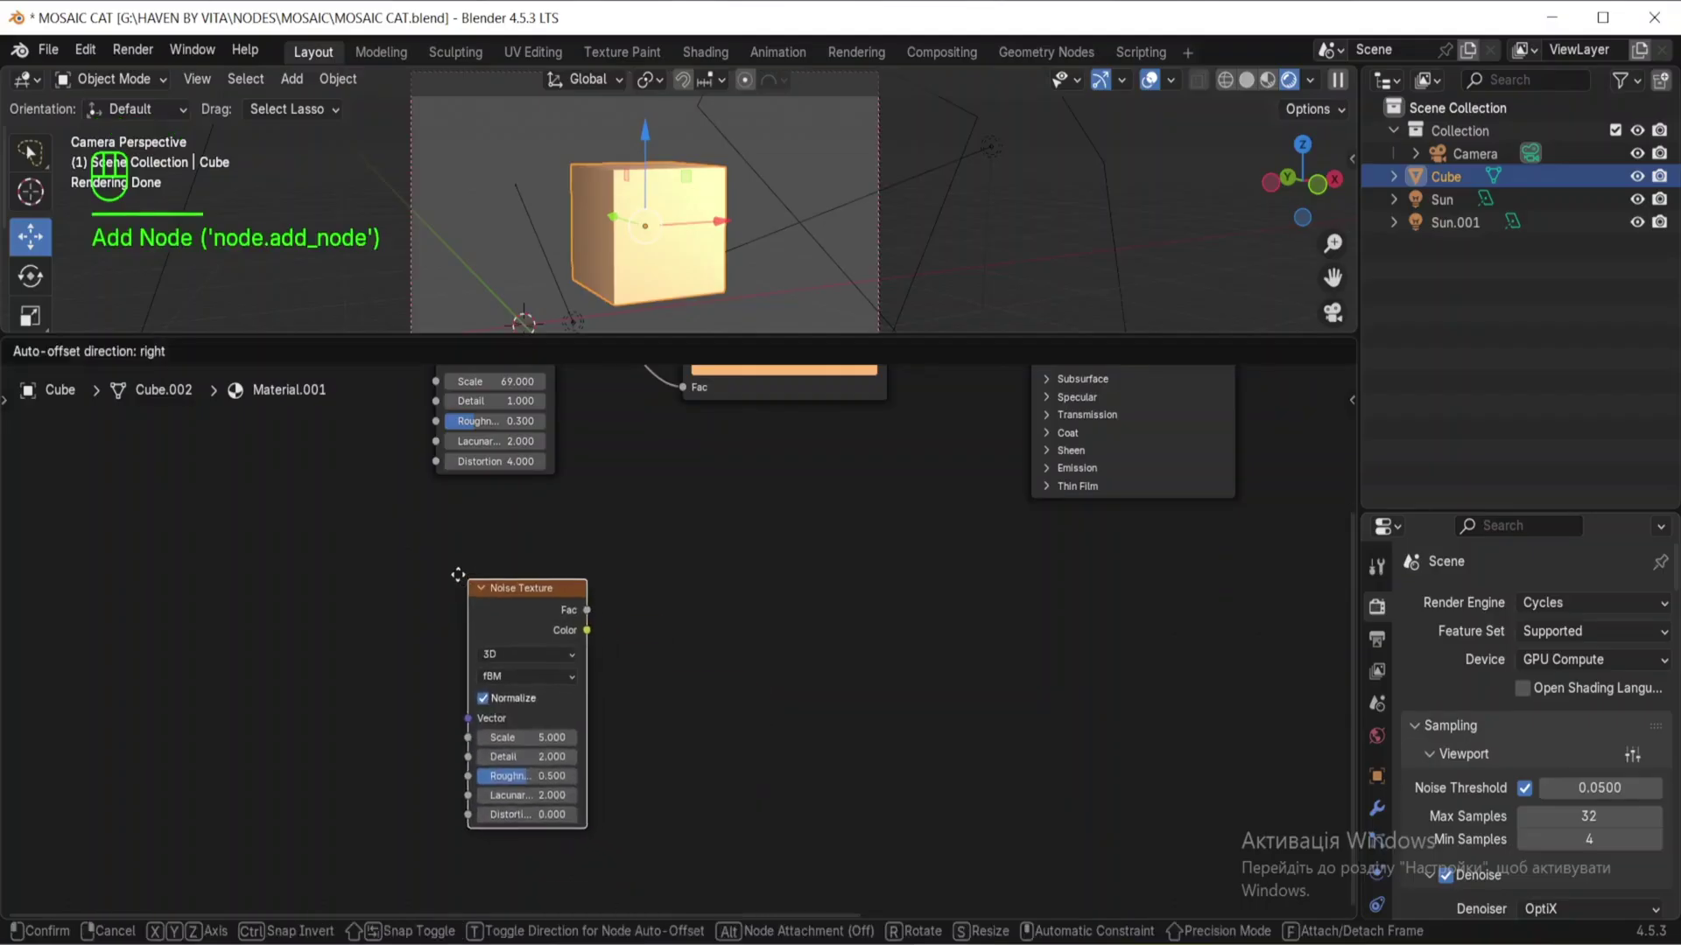
click(403, 671)
scroll(403, 671, up, 1)
middle_drag(515, 627, 617, 581)
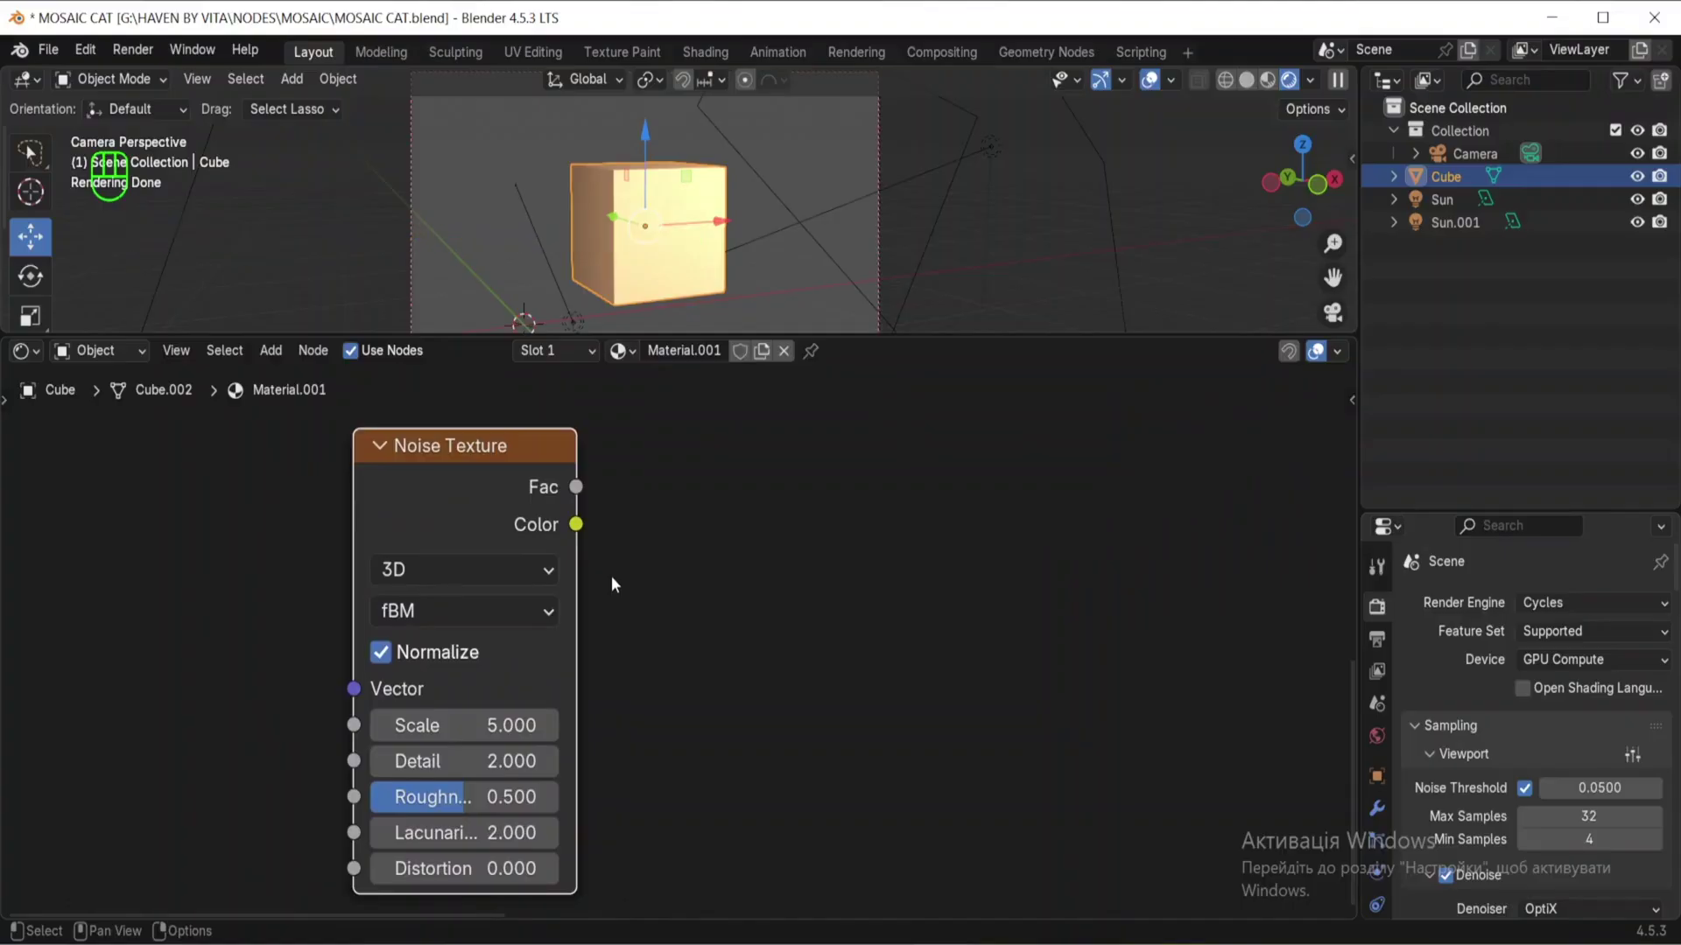
Step: Set the new Noise Texture's Scale to 130, Detail to 0 and Distortion to -48
click(490, 725)
text(130)
key(Return)
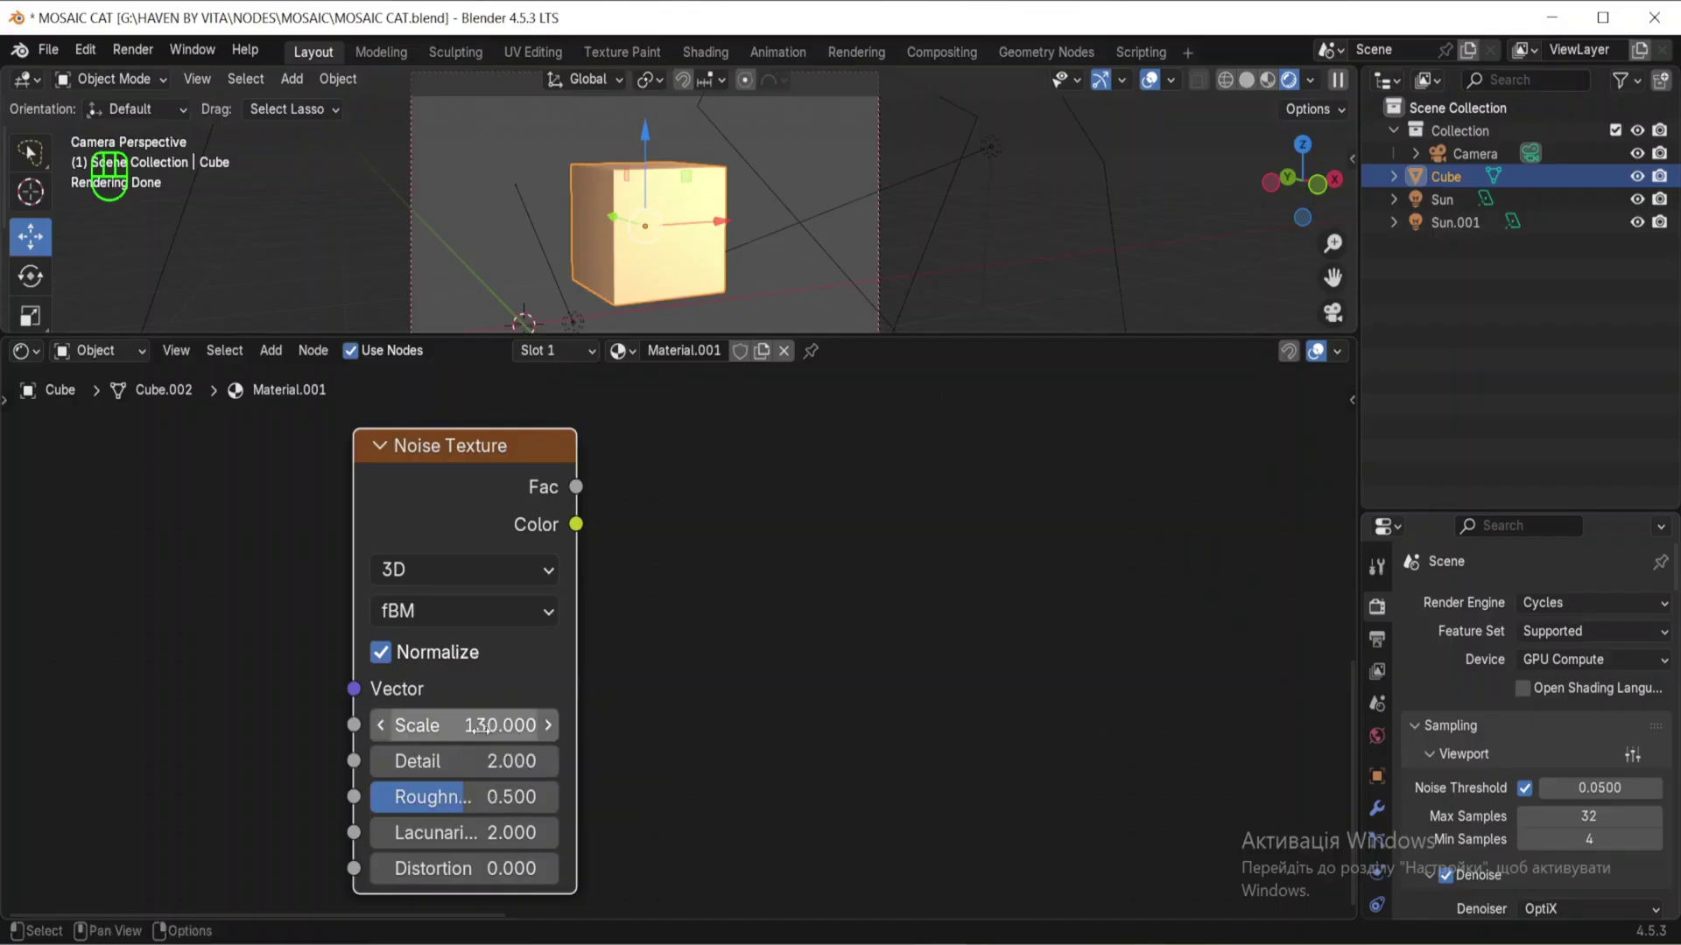
click(475, 761)
text(0)
key(Return)
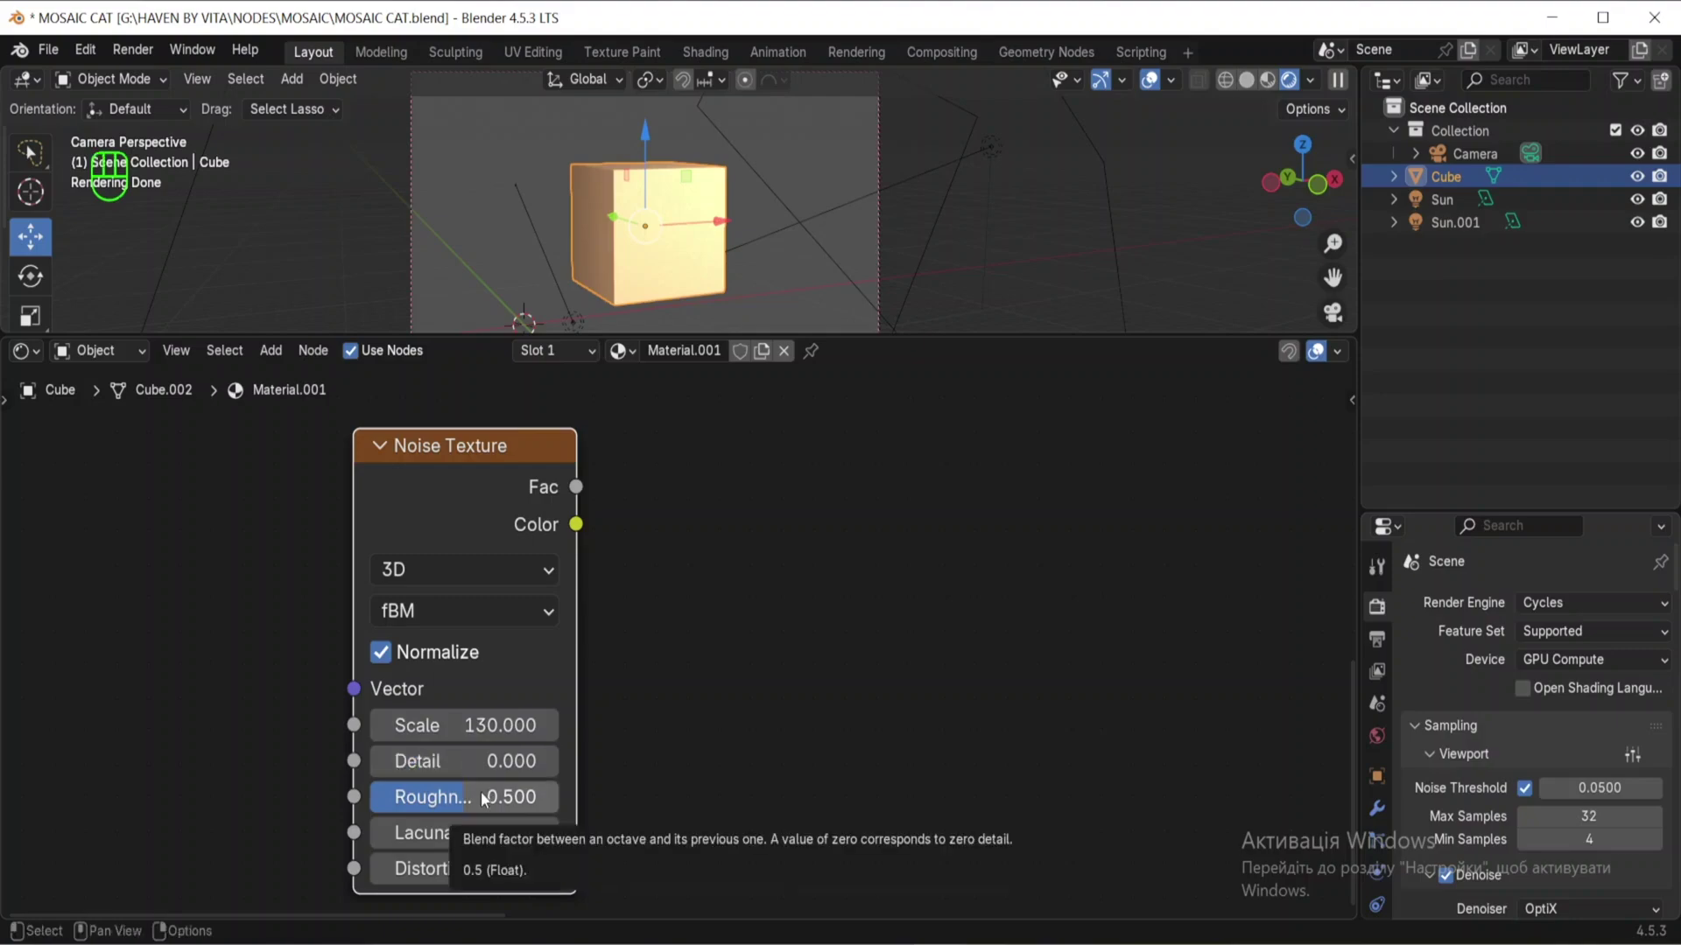
click(476, 871)
text(-48)
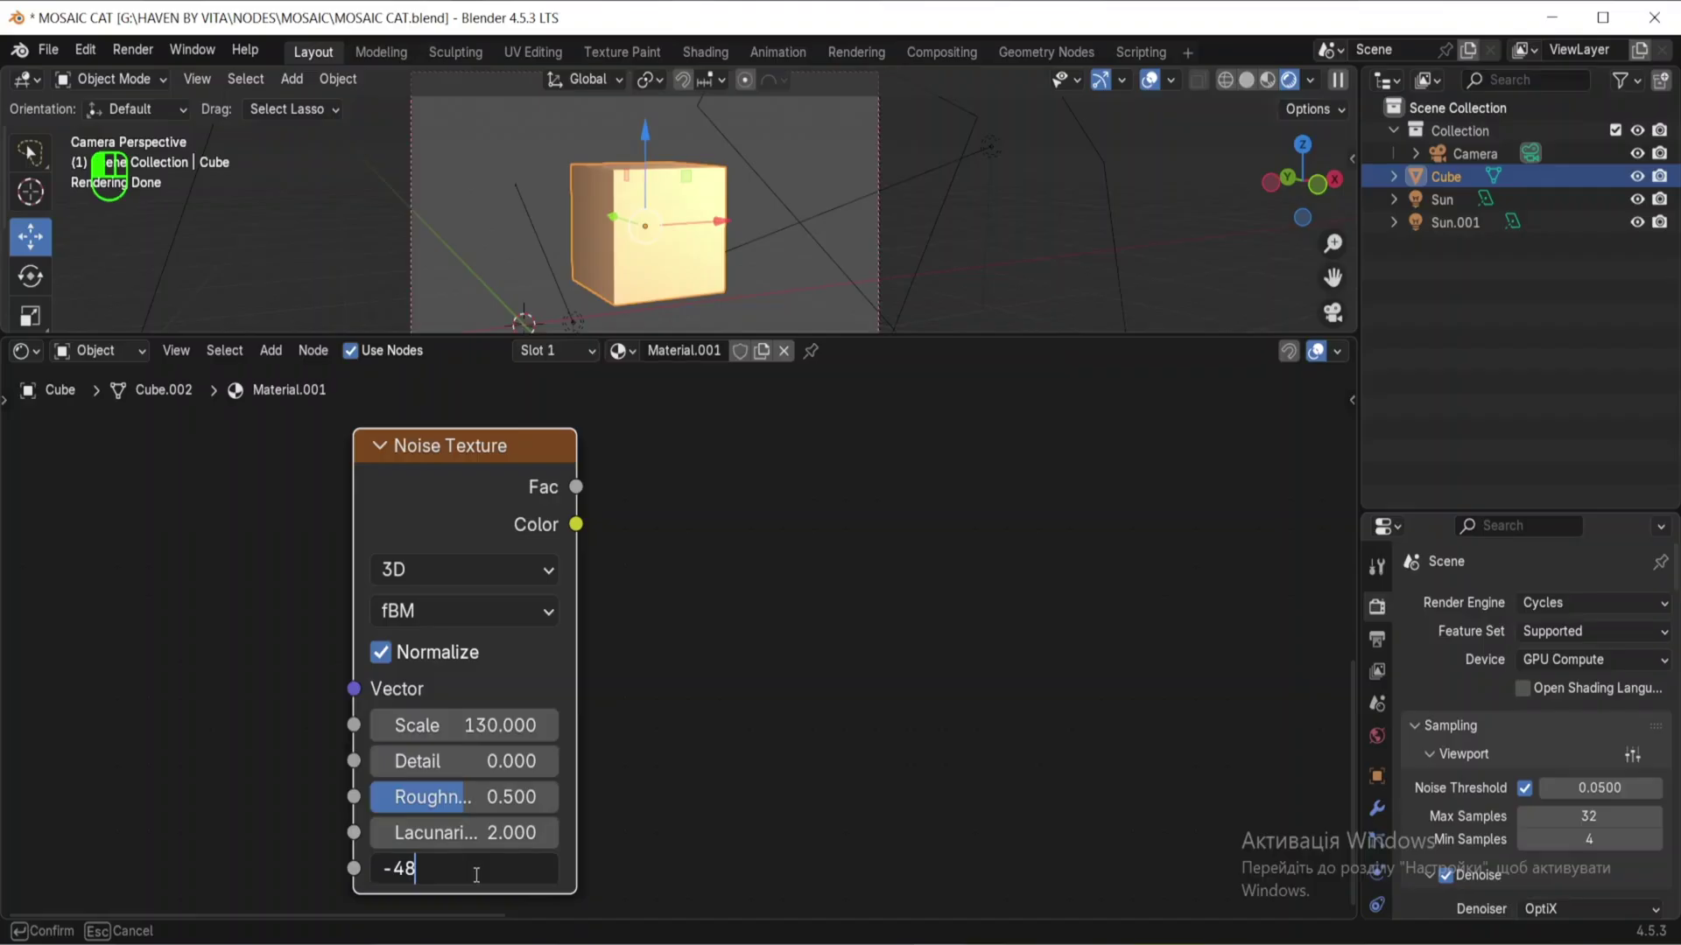
key(Return)
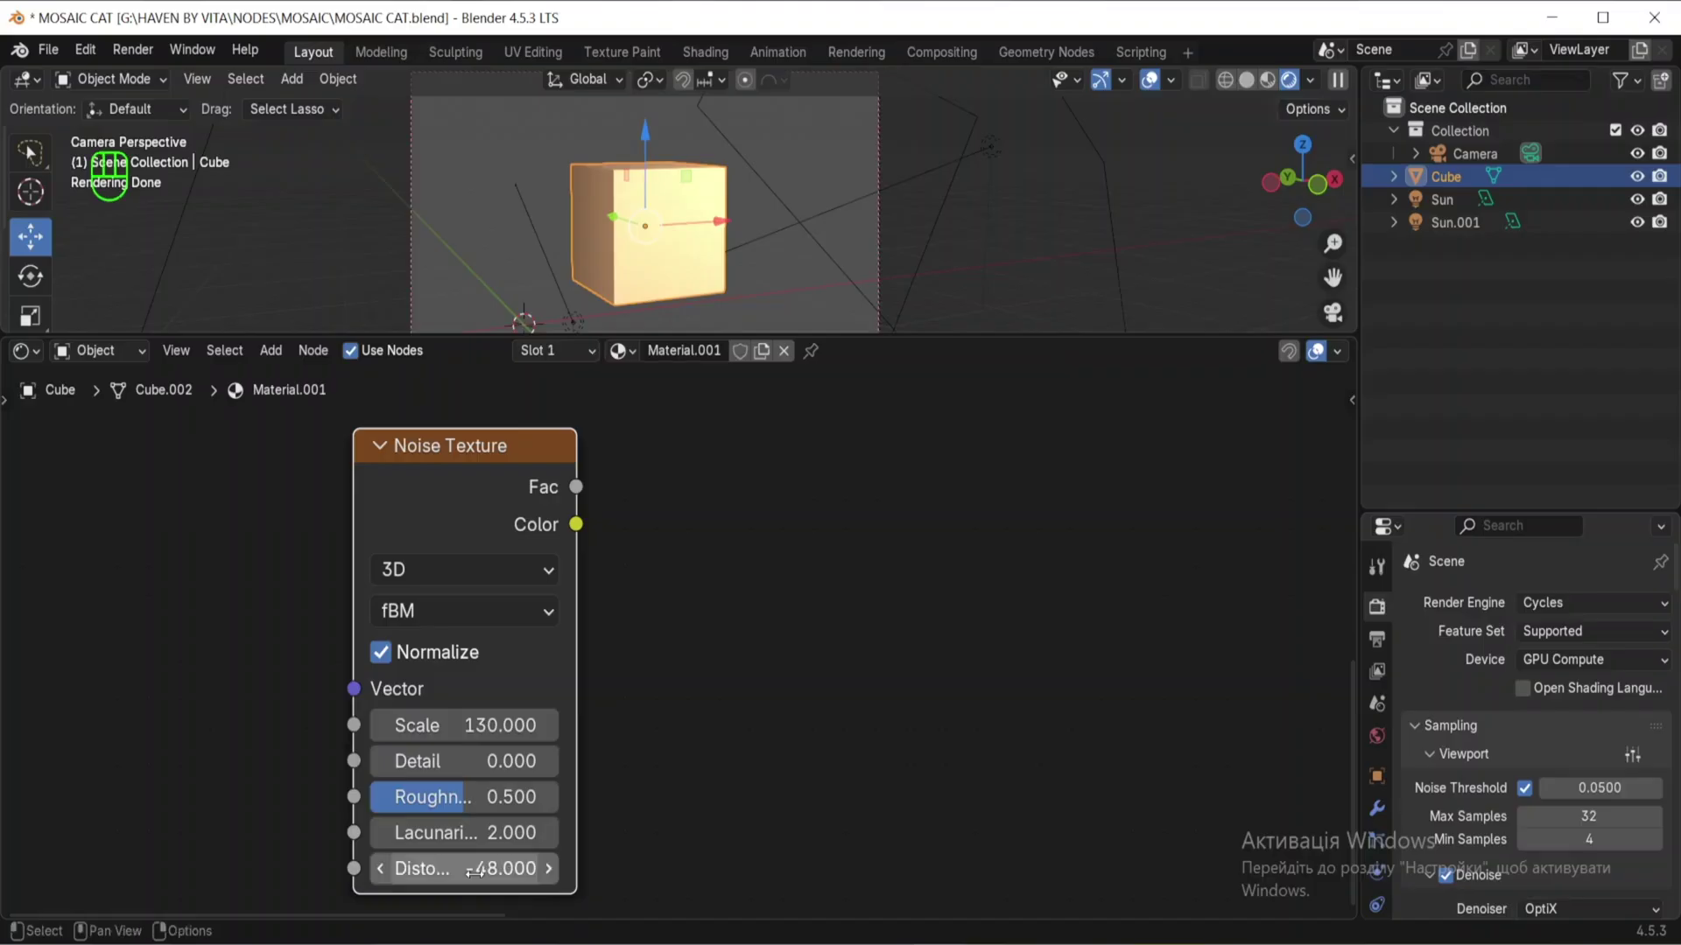
Step: Add a Mix Color Multiply node beside the new Noise Texture and connect the noise's Color to its A input
click(696, 554)
key(shift+a)
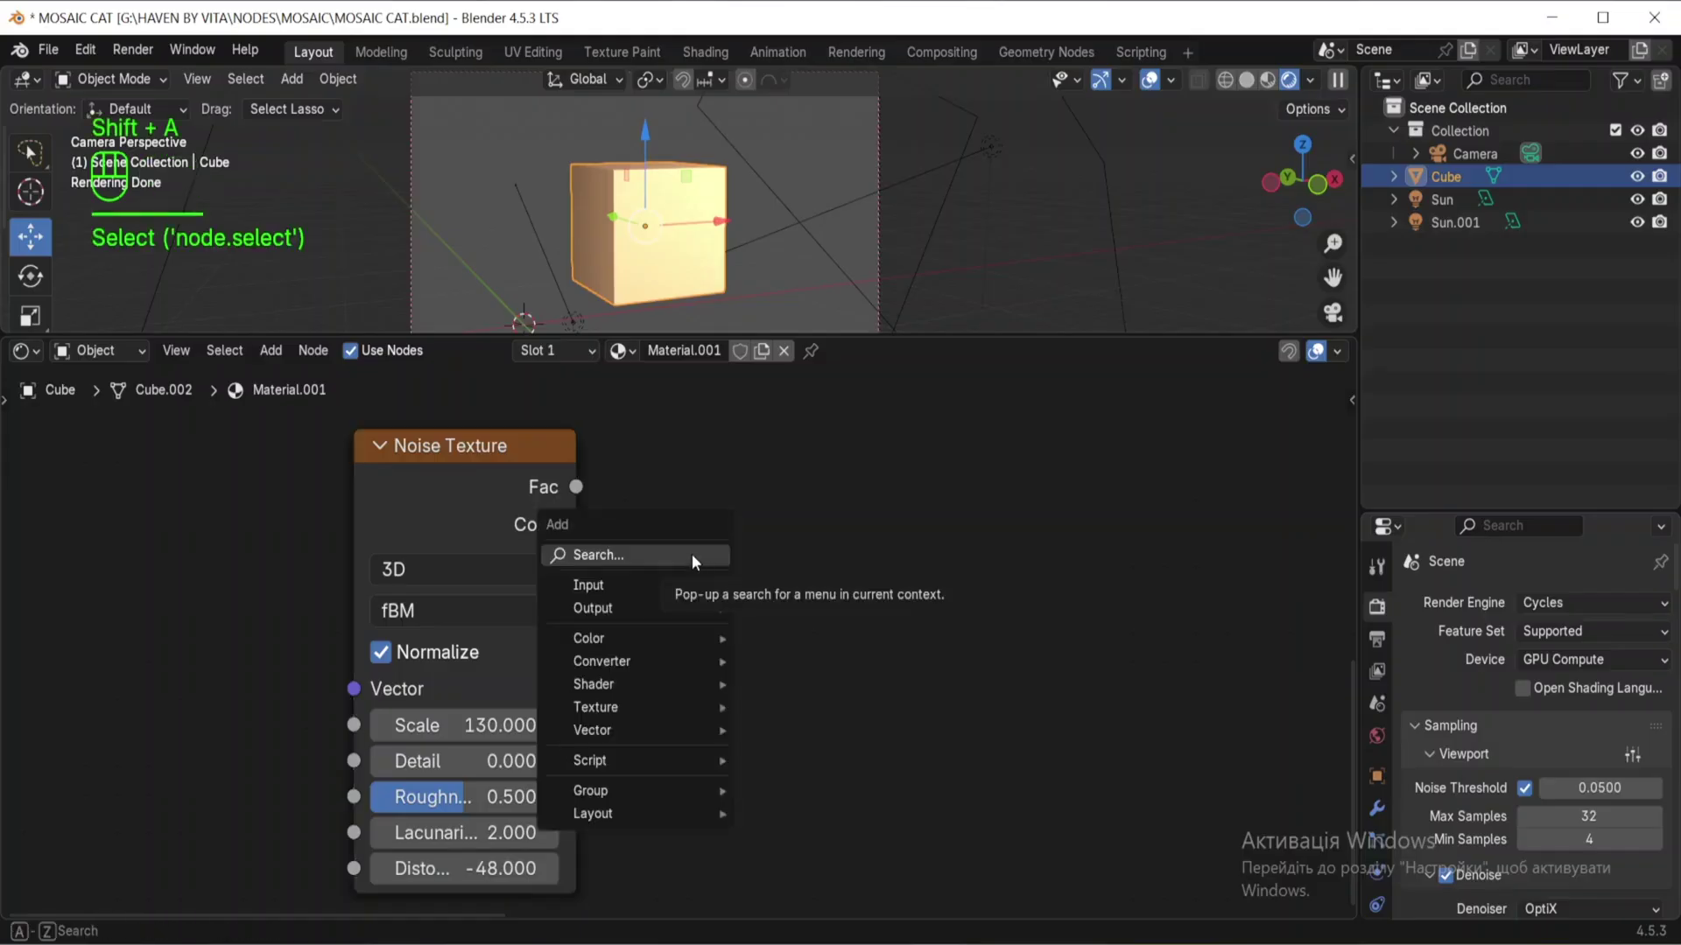
click(692, 553)
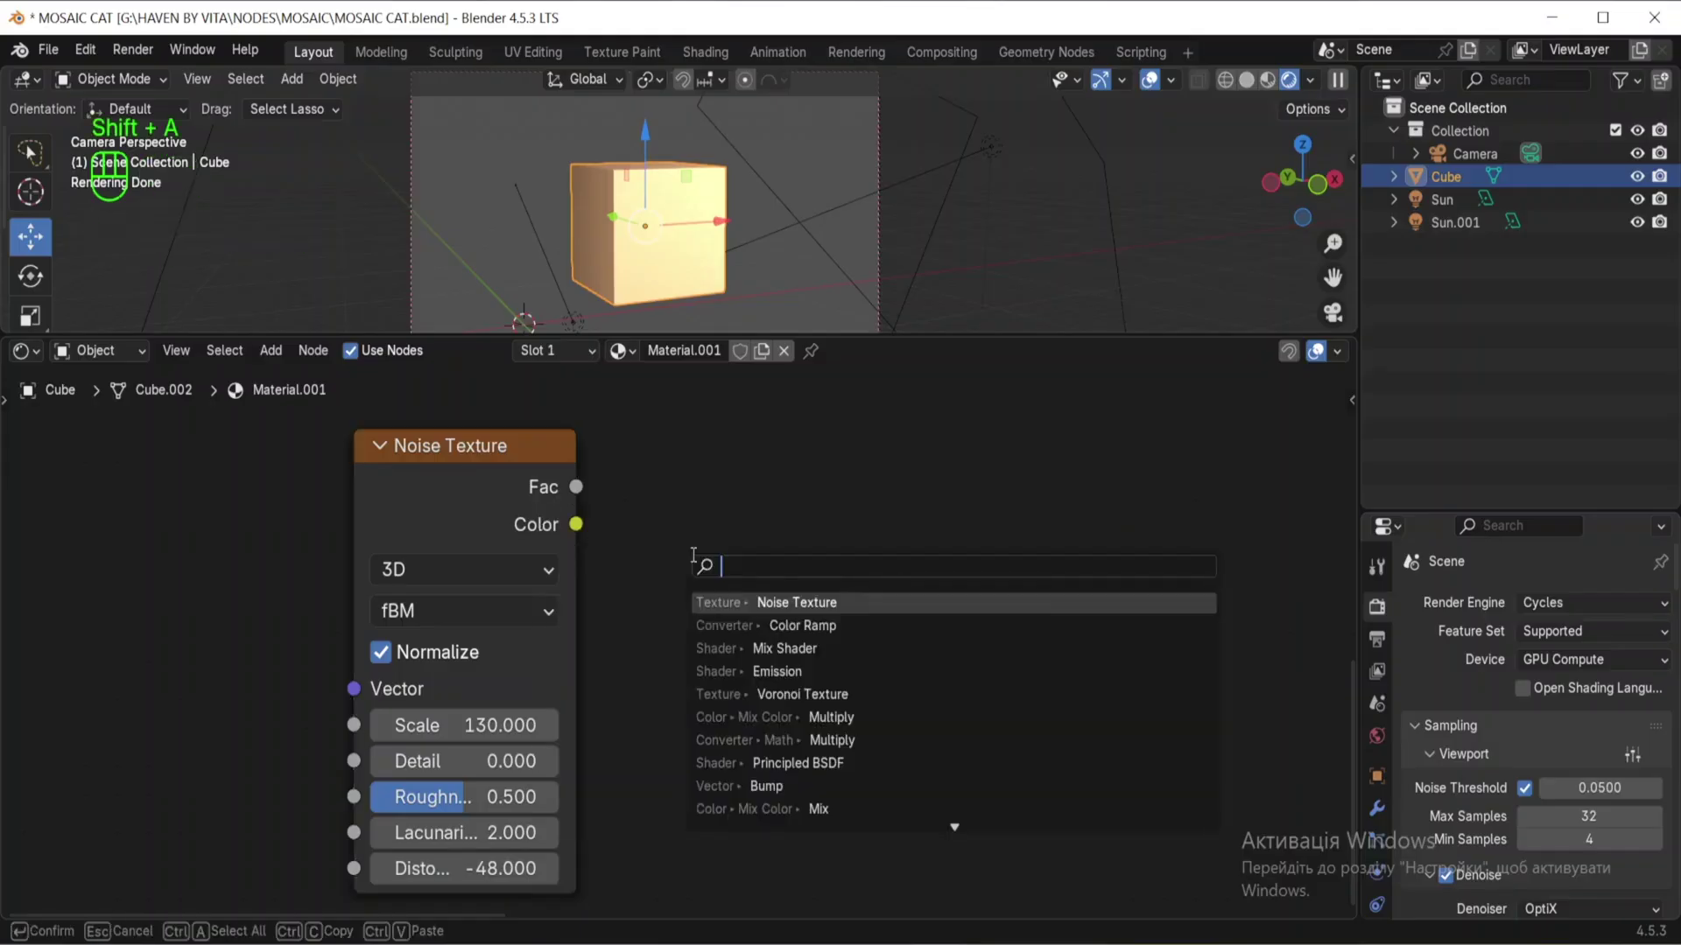
text(mul)
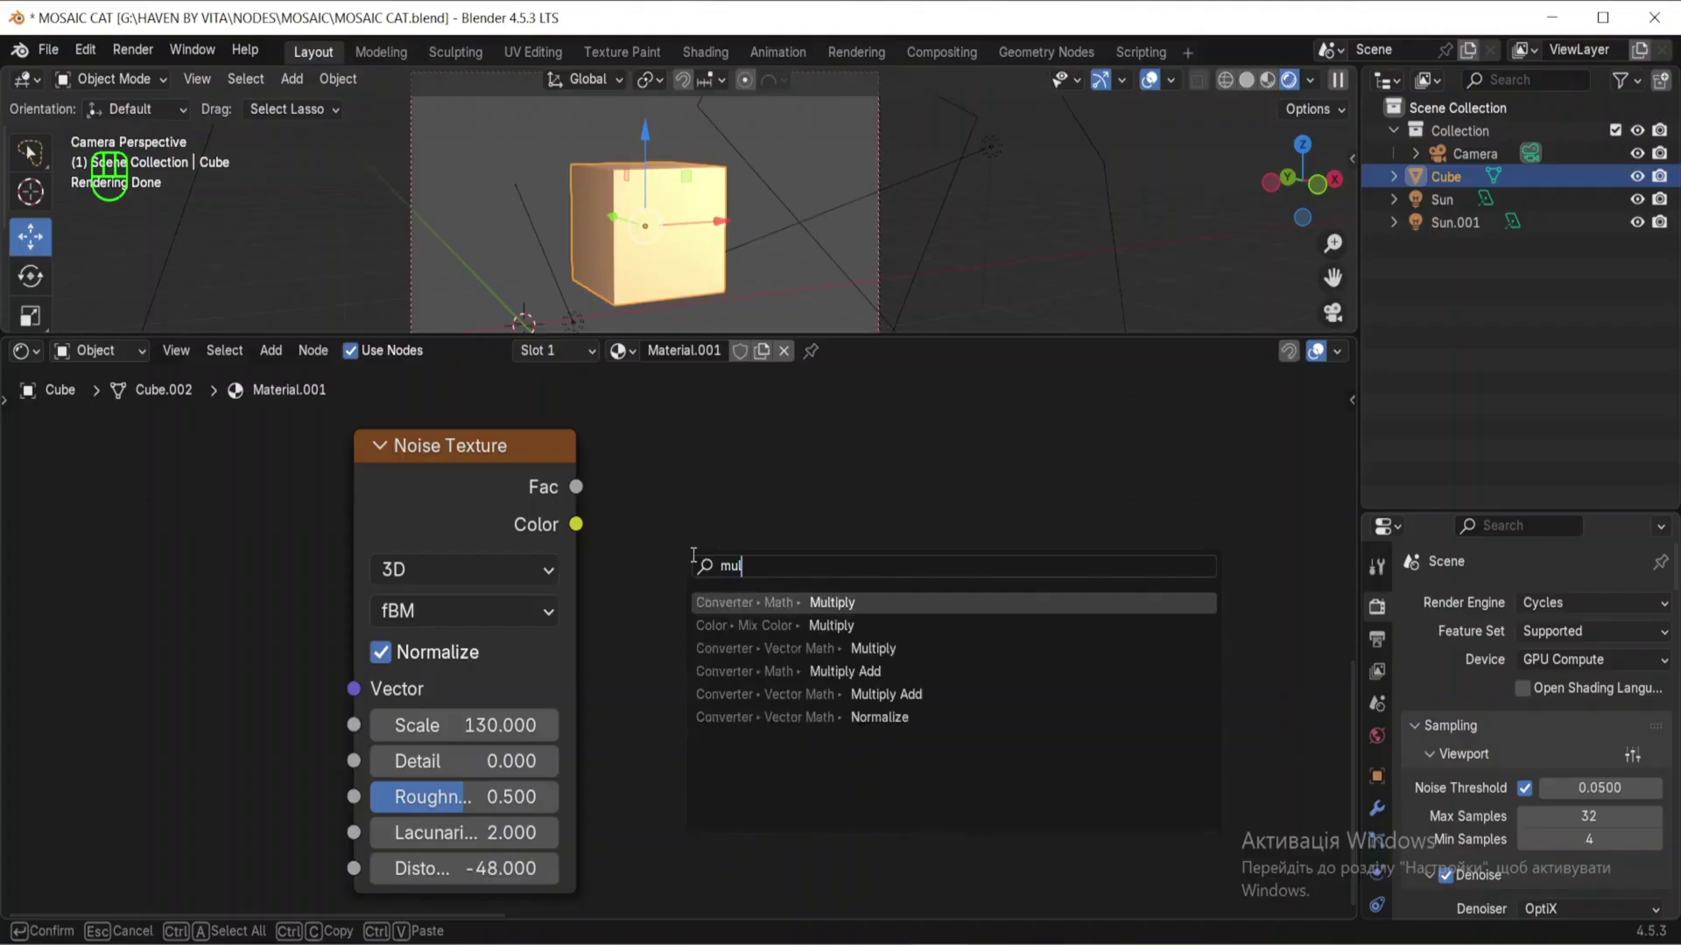
click(727, 625)
click(652, 459)
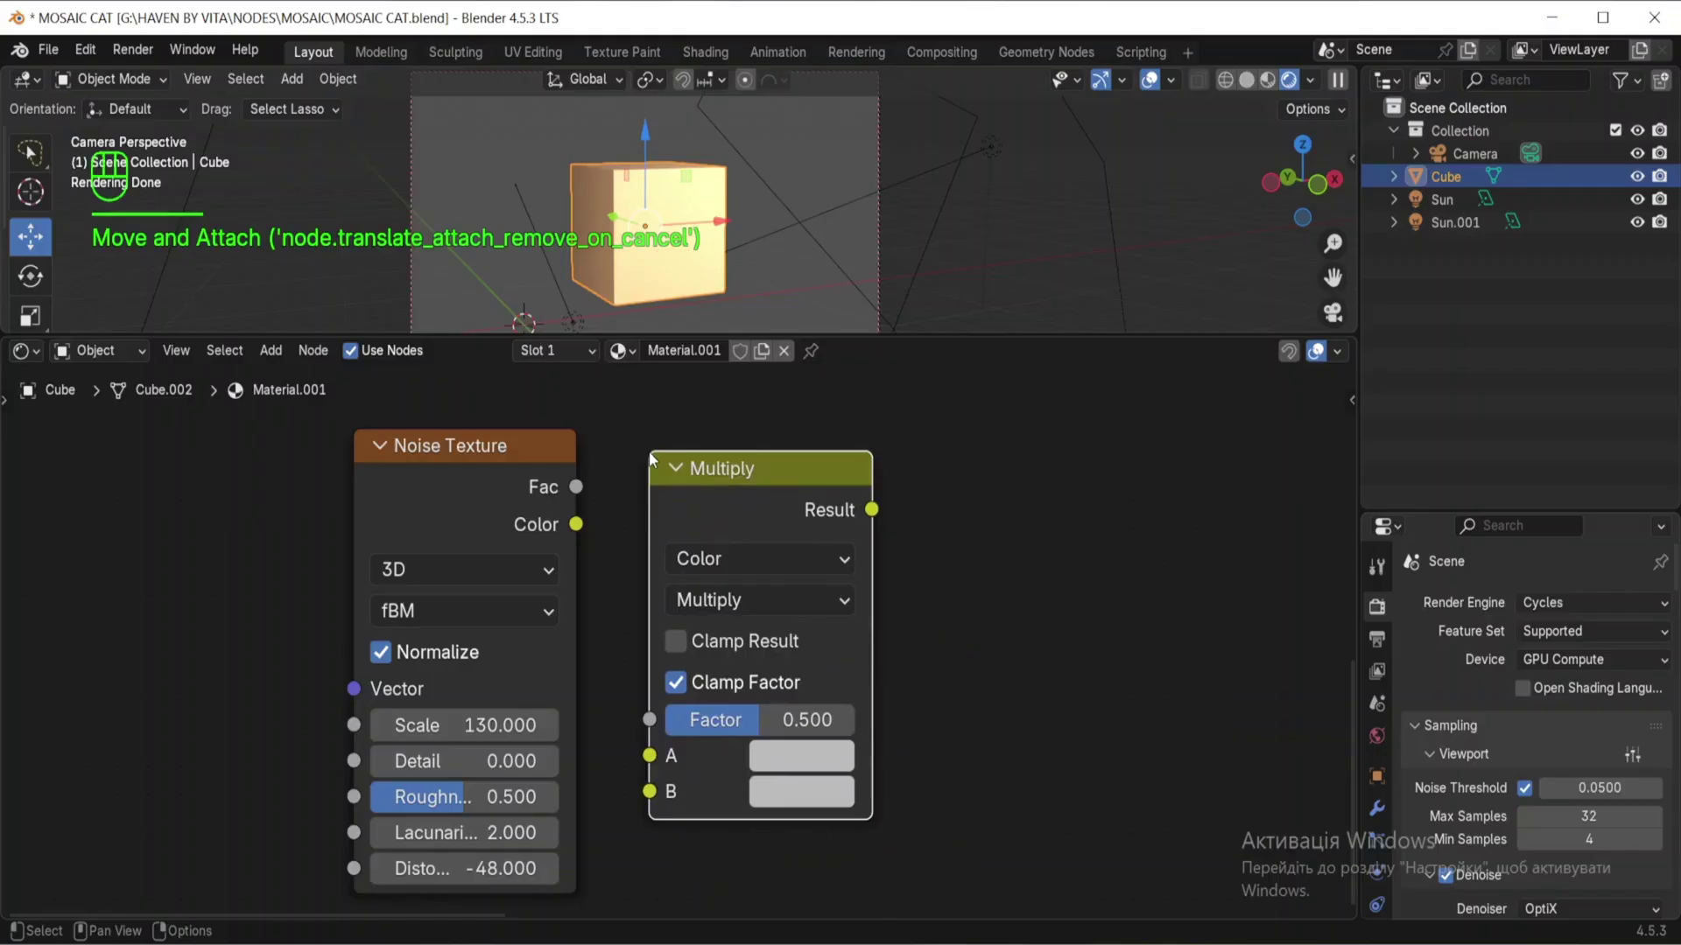
drag(569, 522, 630, 759)
Step: Add a Voronoi Texture node after the Multiply node and set its feature to Distance to Edge
scroll(714, 560, down, 2)
middle_drag(711, 541, 365, 539)
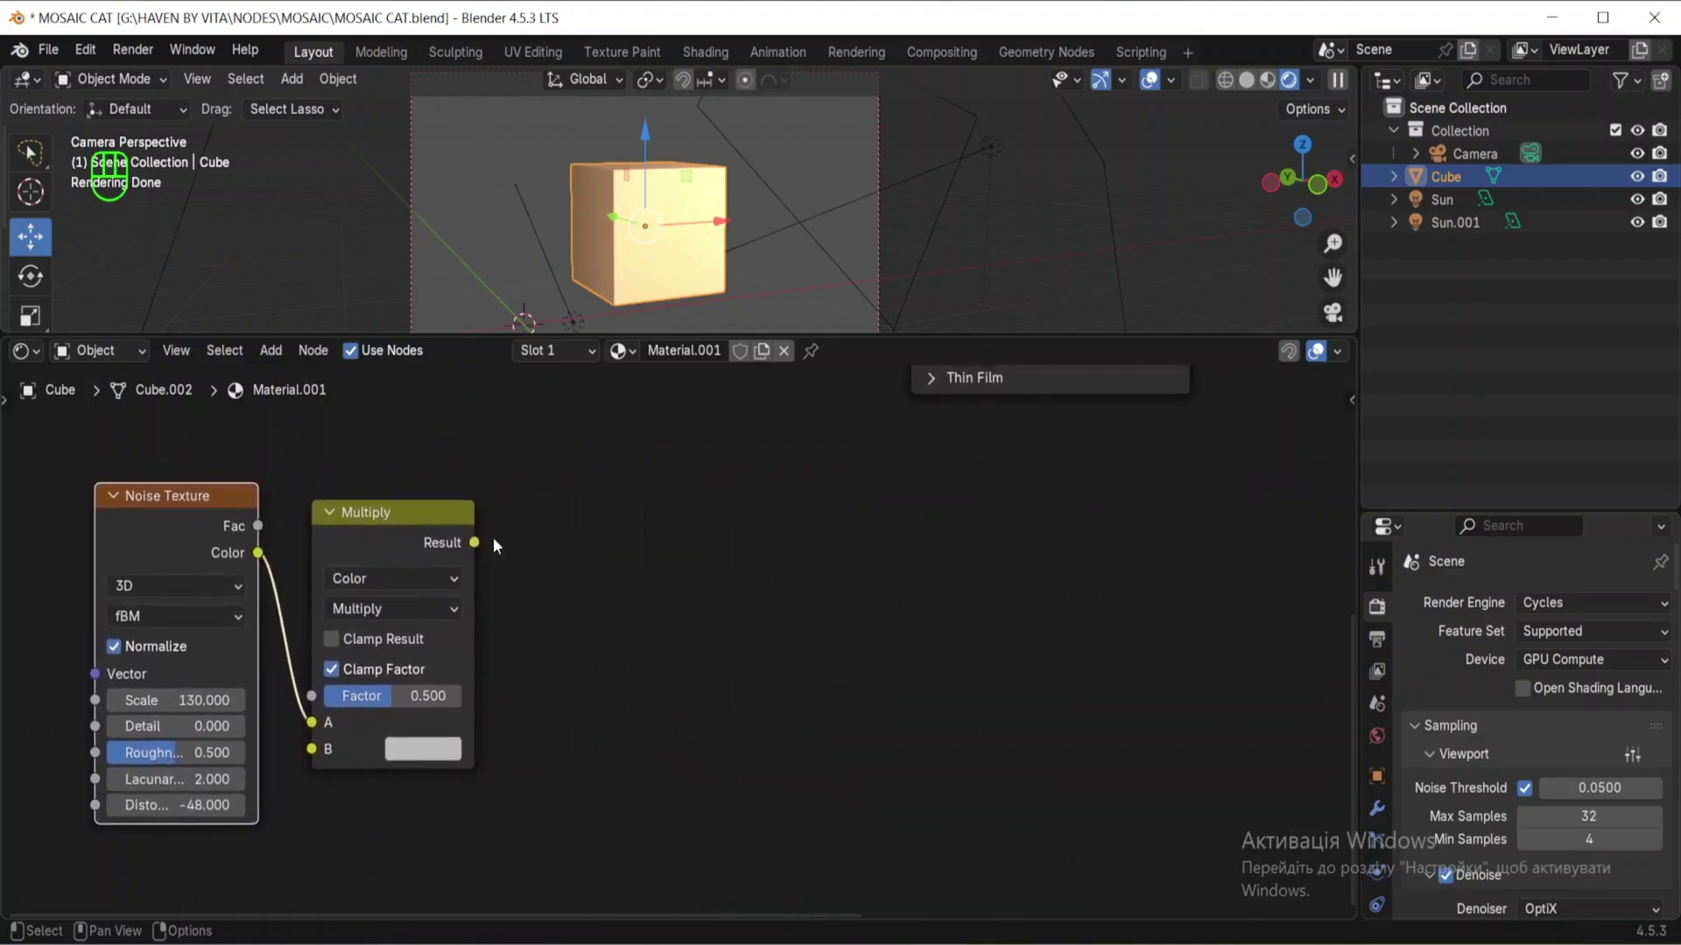
click(600, 538)
key(shift+a)
click(601, 537)
text(voro)
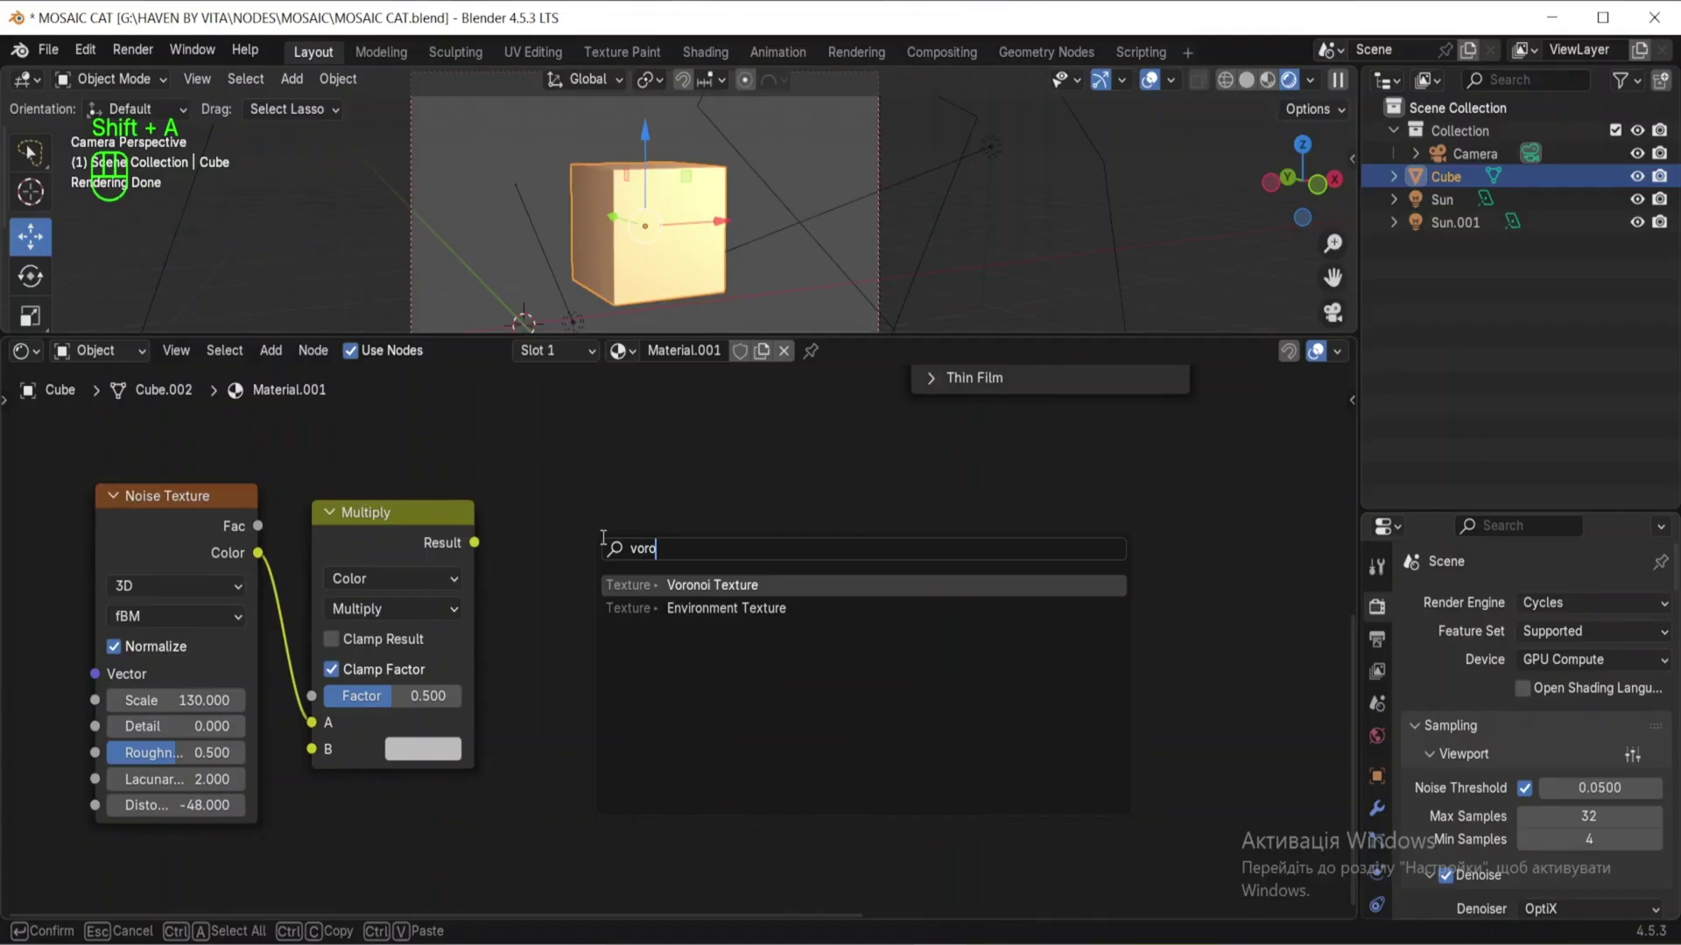
click(774, 584)
click(580, 449)
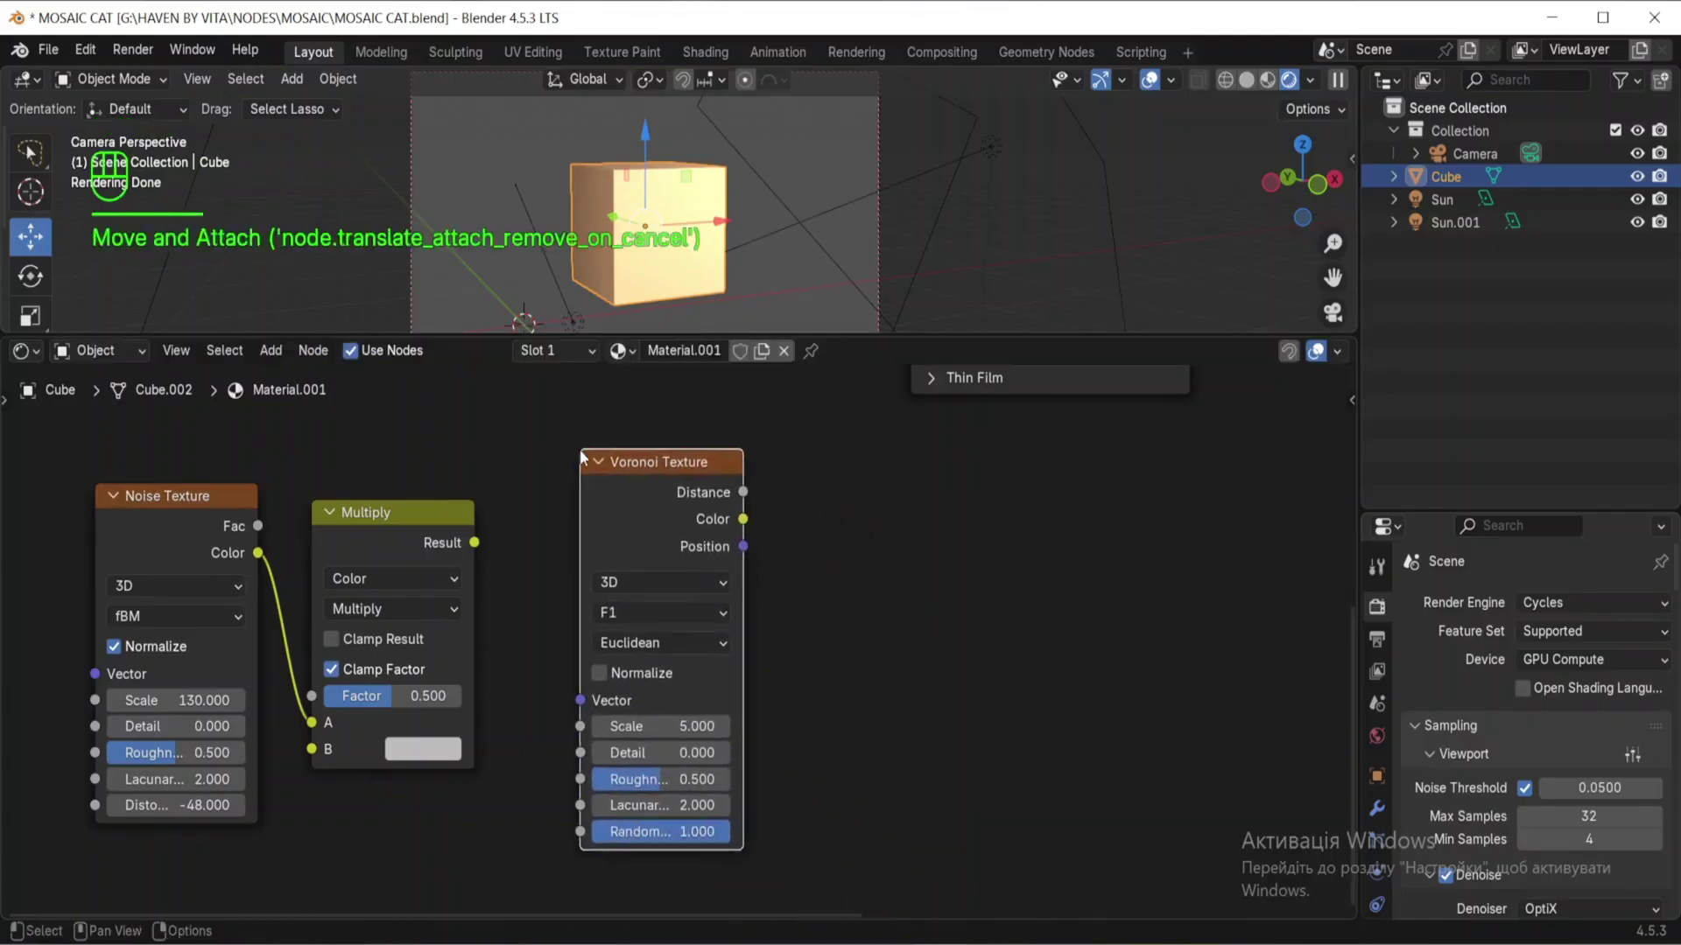
click(648, 623)
click(697, 752)
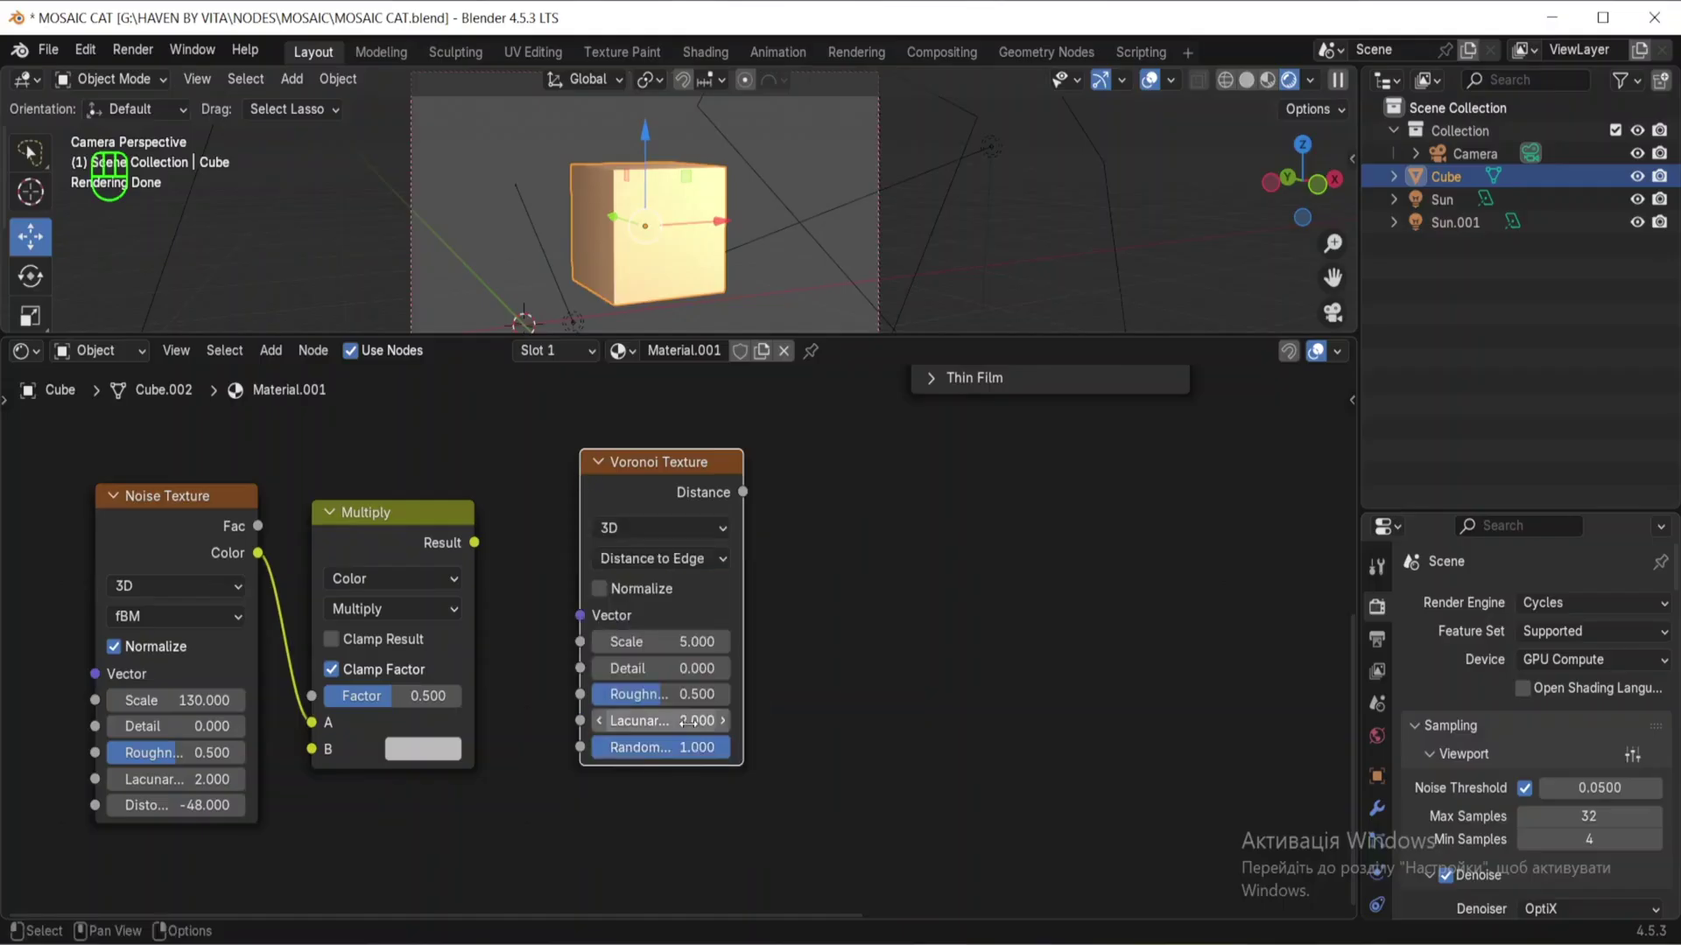
Step: Set the Voronoi Texture's Scale to 13 and Roughness to 0.3
click(671, 643)
text(13)
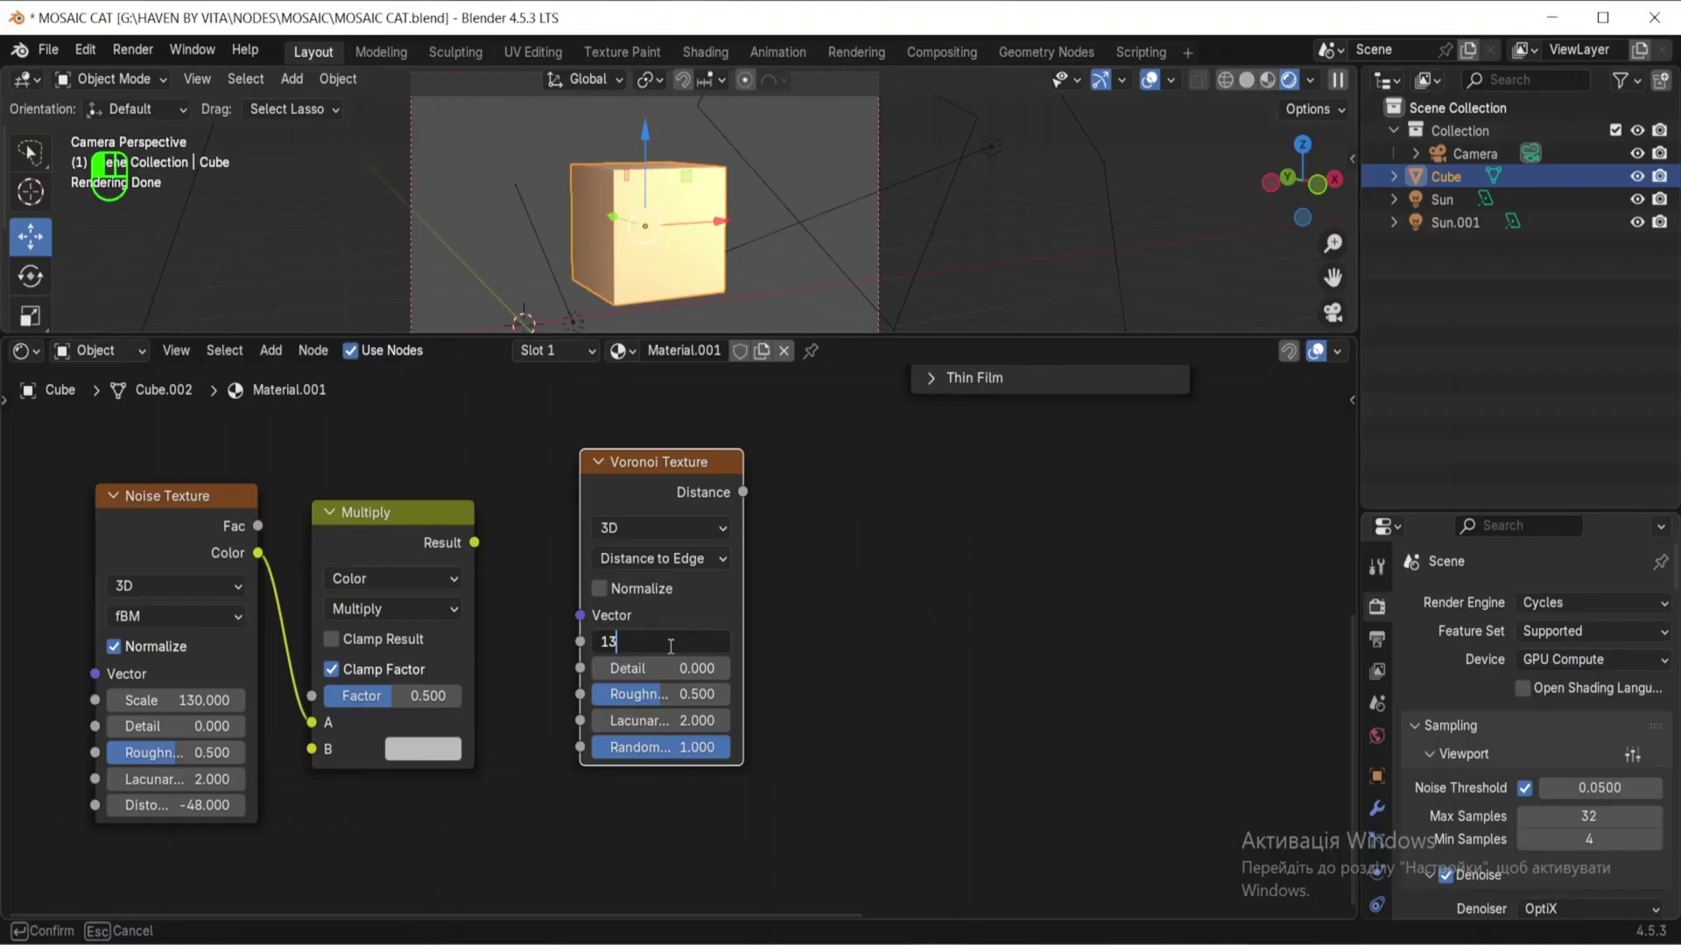
key(Return)
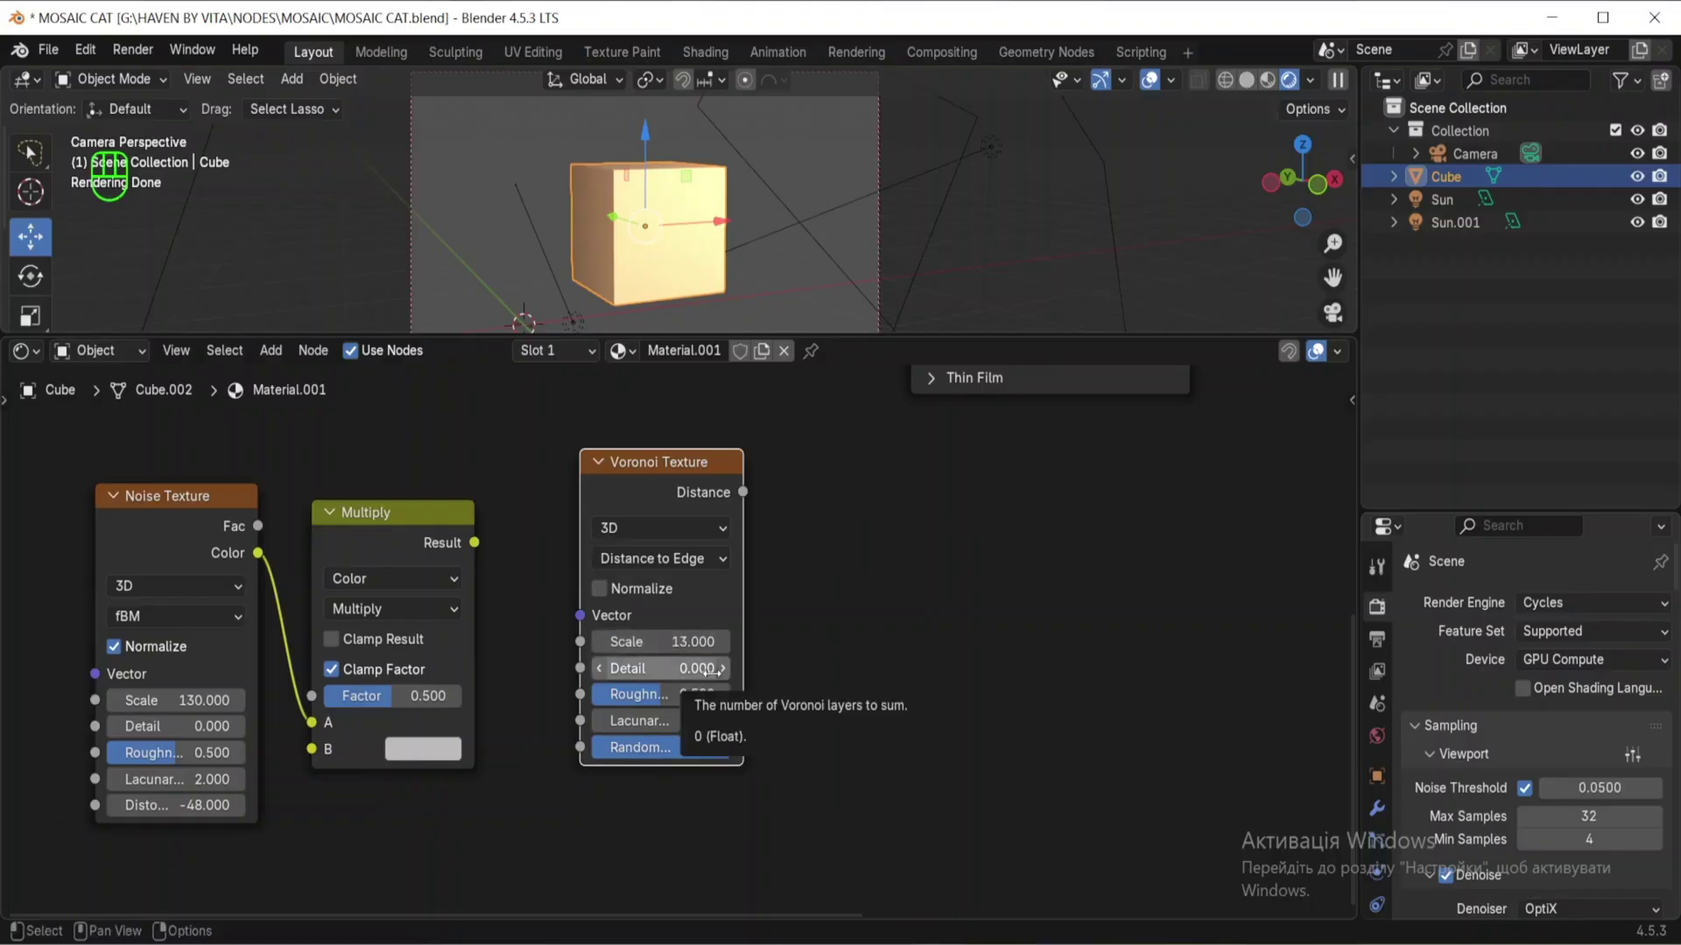
click(698, 697)
click(693, 696)
key(BackSpace)
text(3)
key(Return)
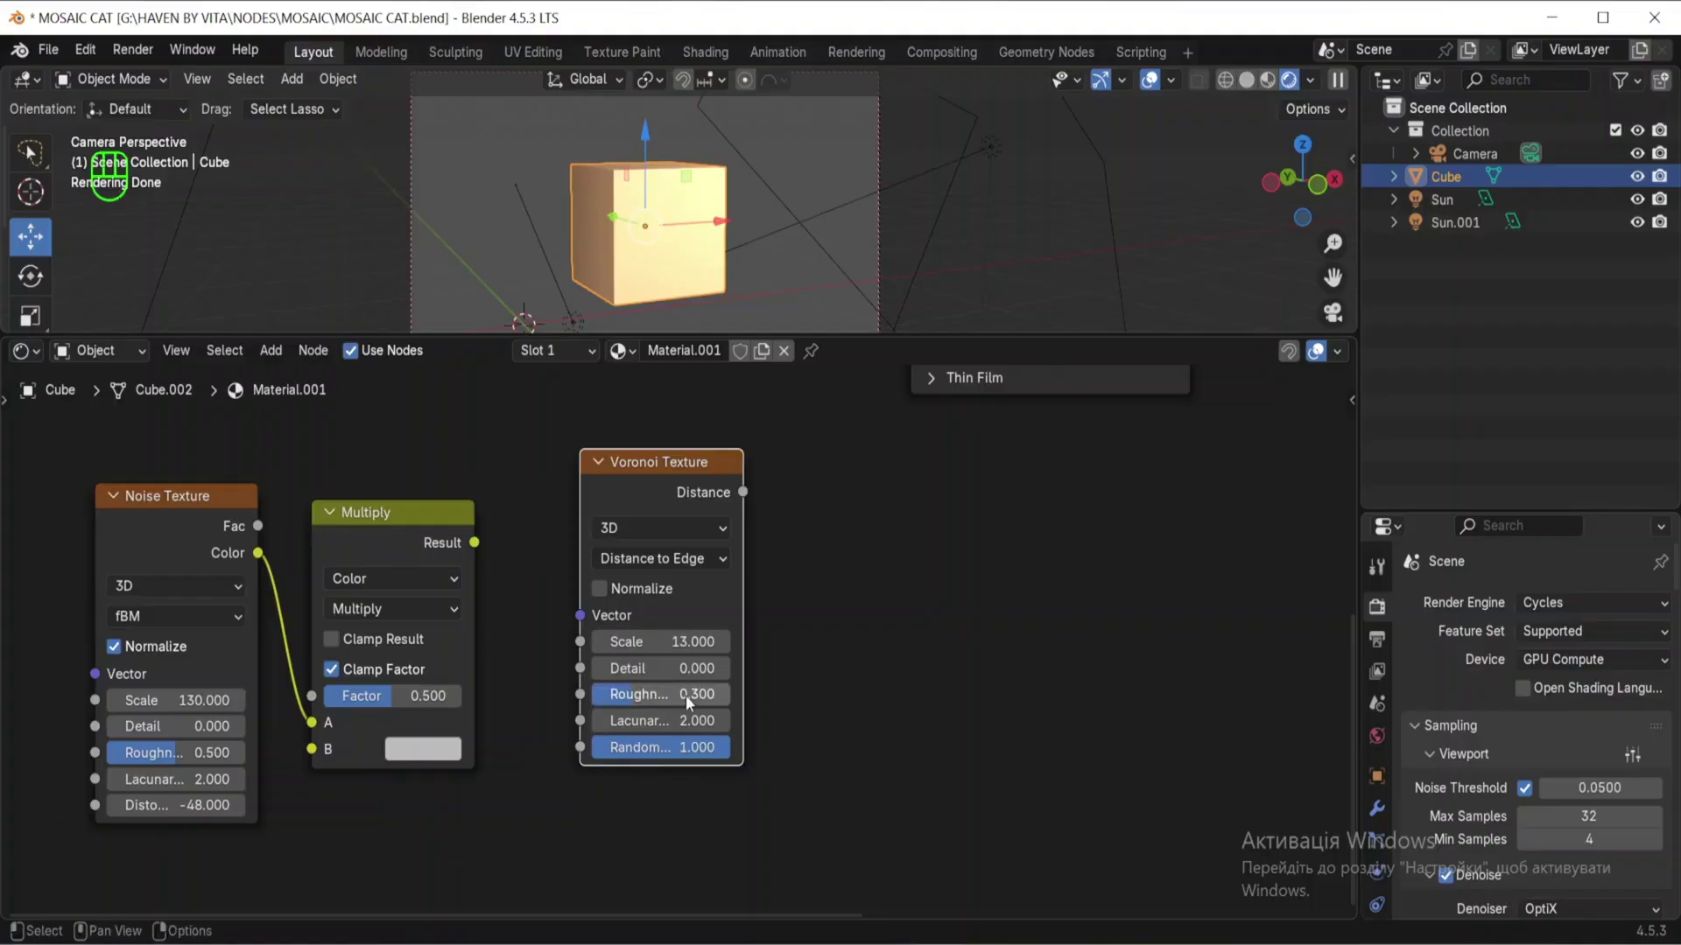
Step: Set the Voronoi Texture's Randomness to 0.6 and connect the Multiply node's Result to its Lacunarity
drag(700, 749, 674, 749)
click(711, 749)
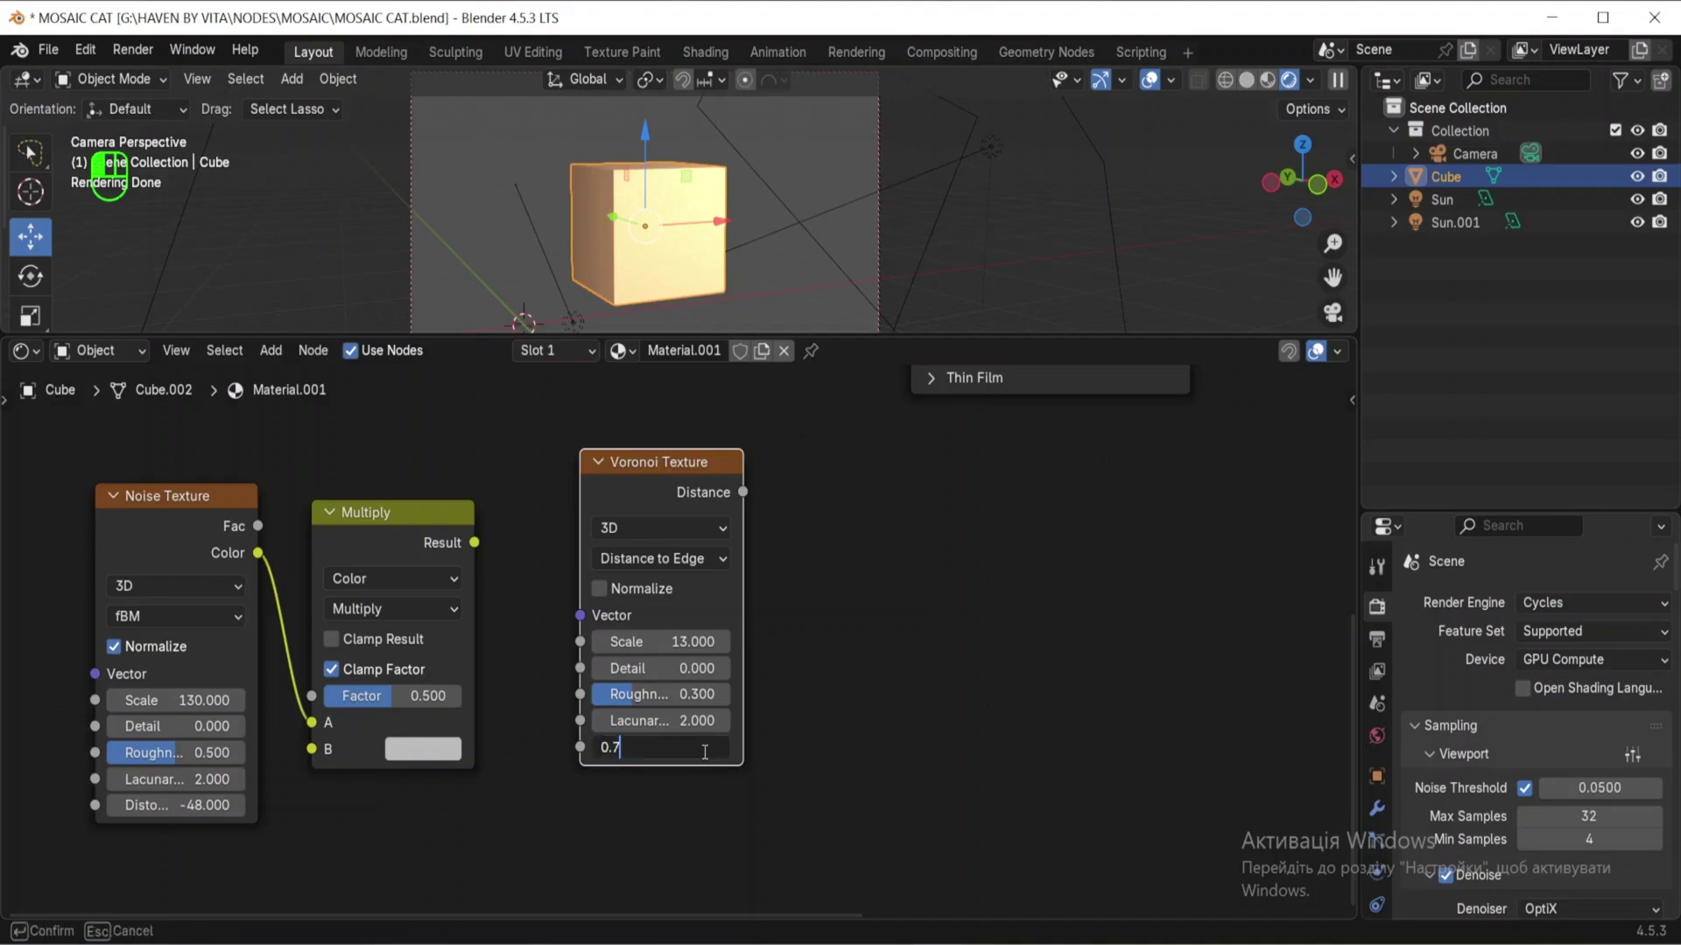
key(BackSpace)
key(Return)
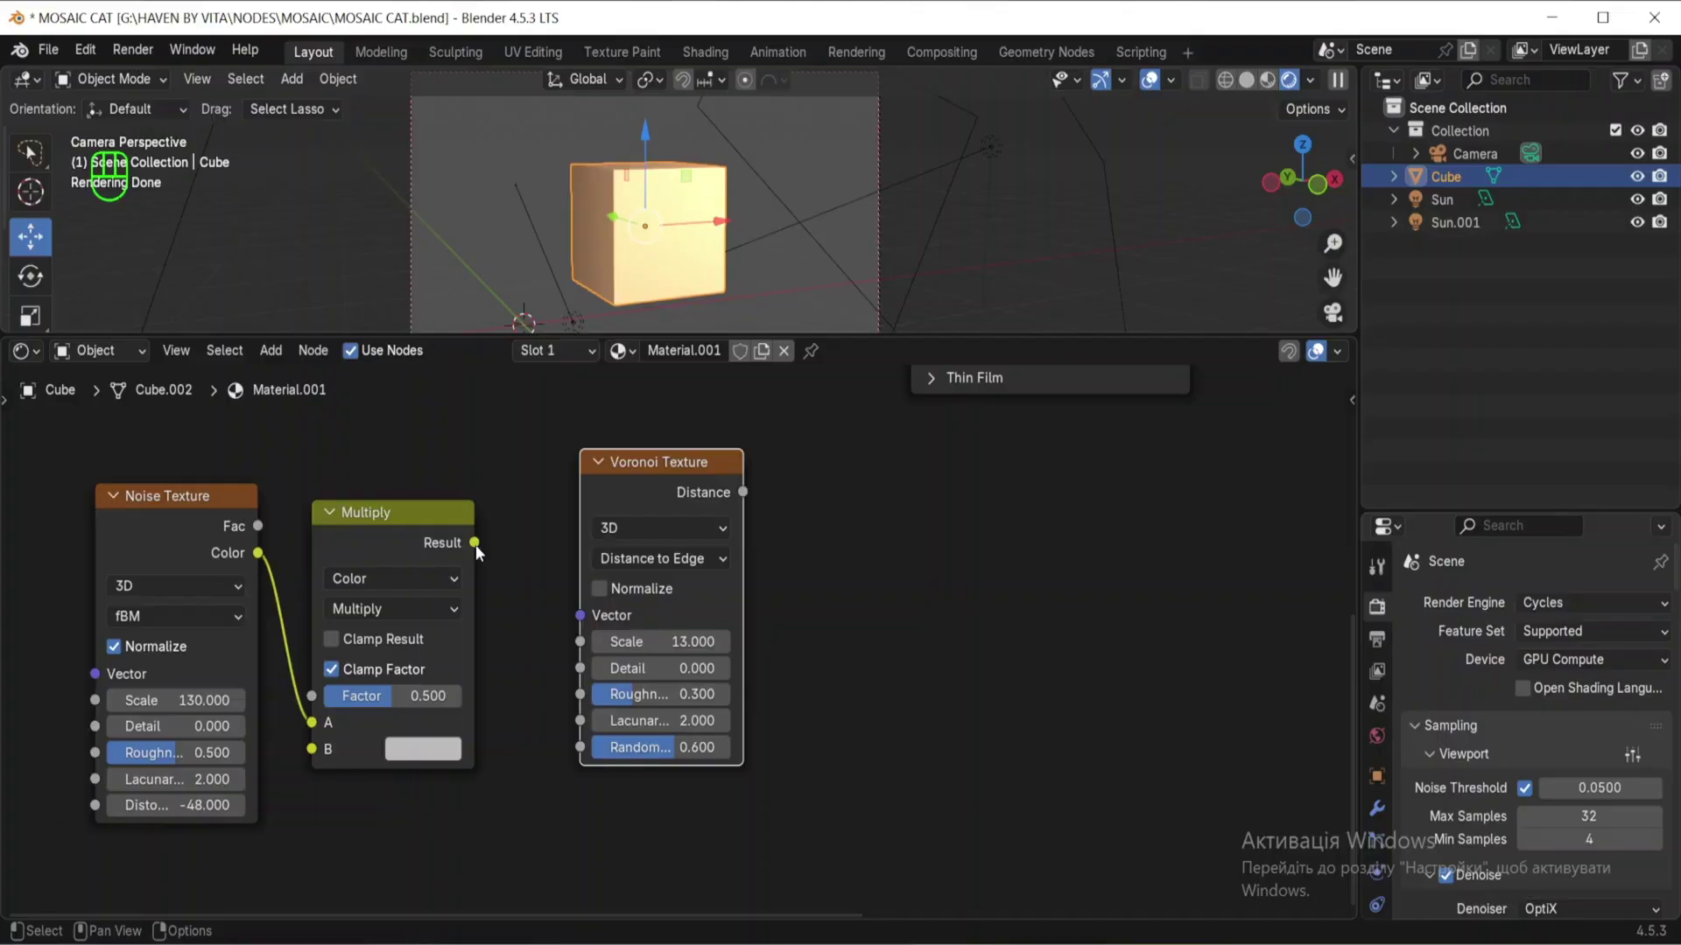
drag(475, 544, 567, 724)
Step: Add a second Color Ramp node beside the Voronoi Texture and connect the Voronoi's Distance to its Fac
middle_drag(947, 641, 815, 728)
click(829, 663)
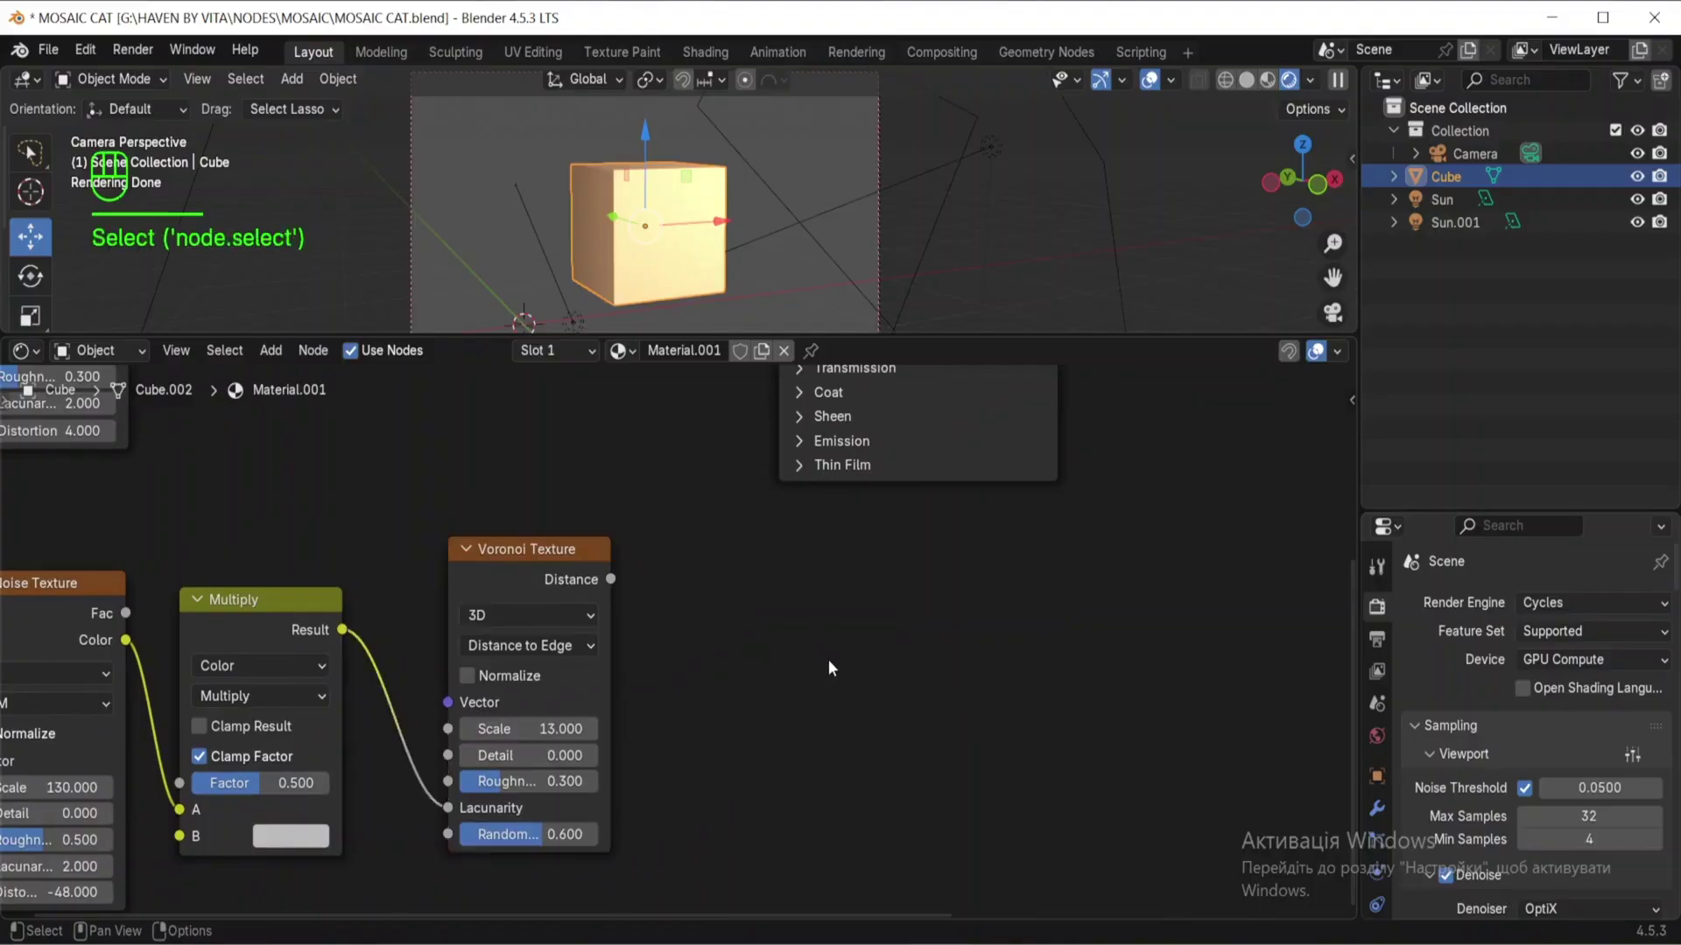
key(shift+a)
click(828, 660)
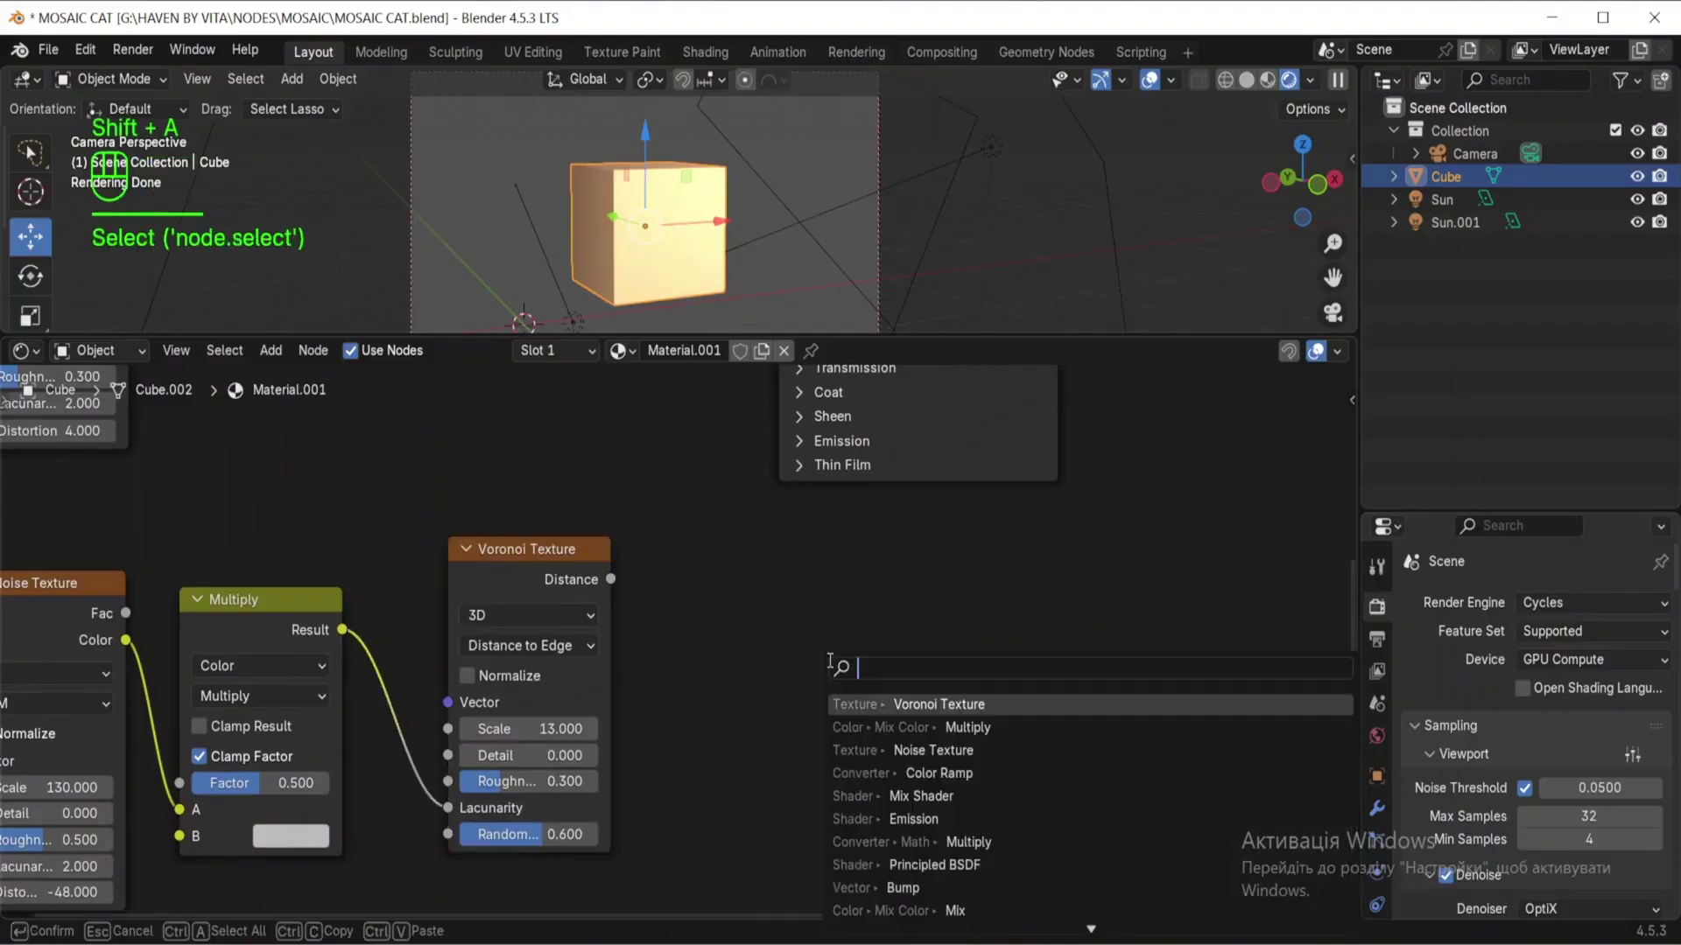
text(color)
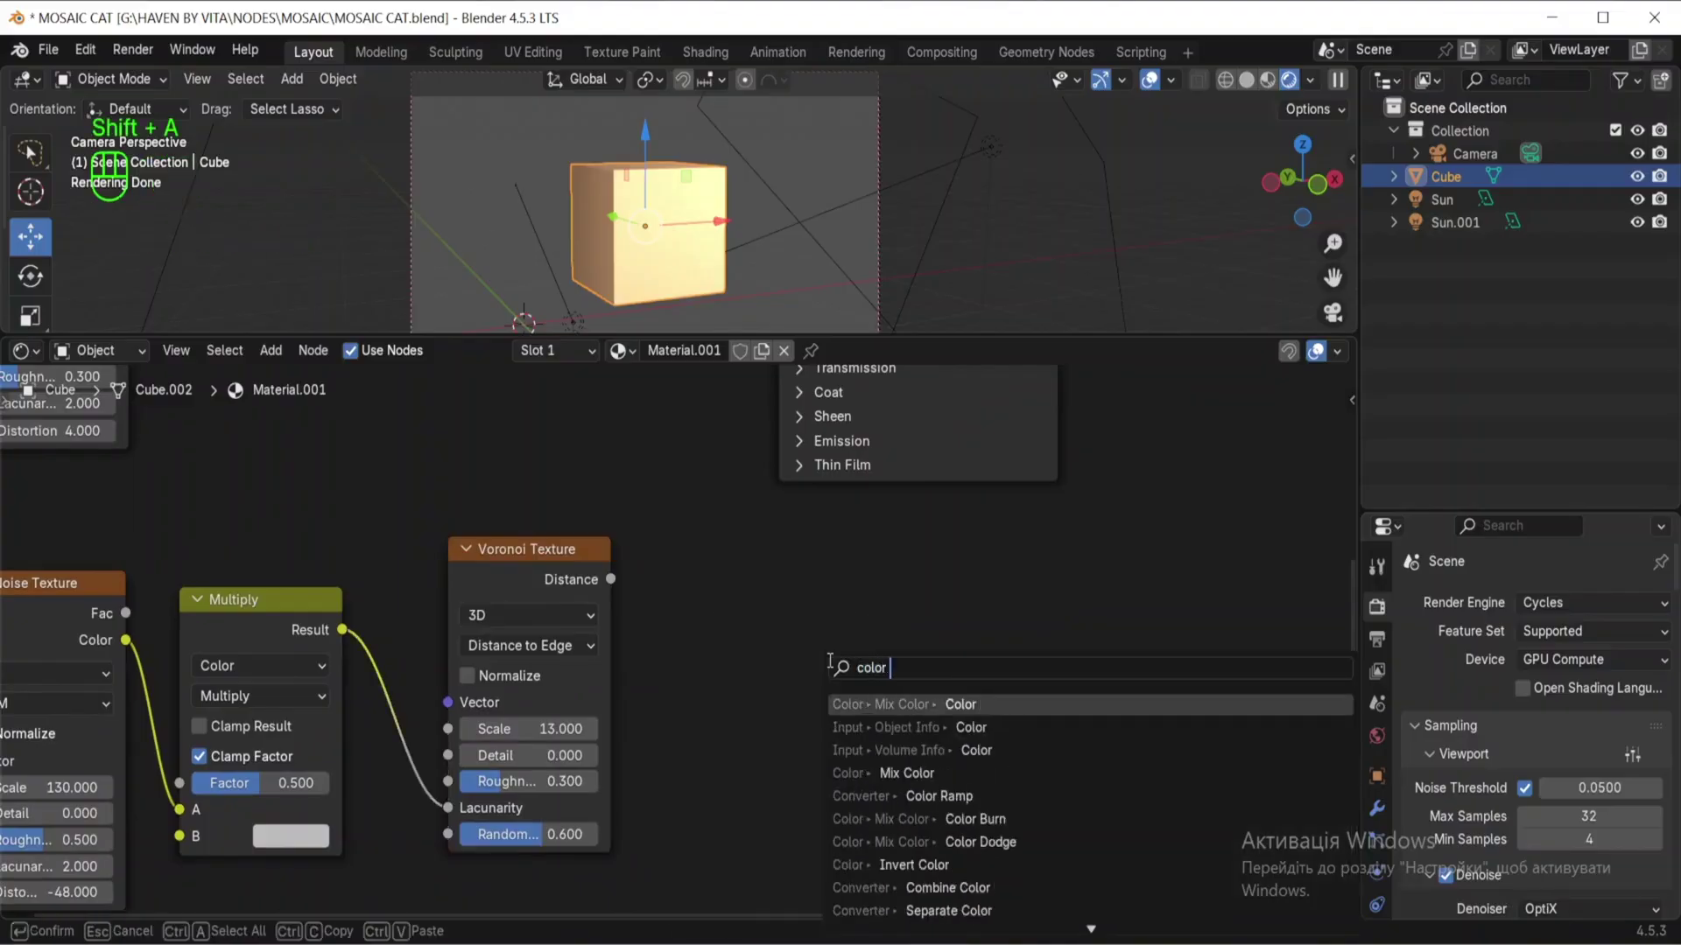
text( ram)
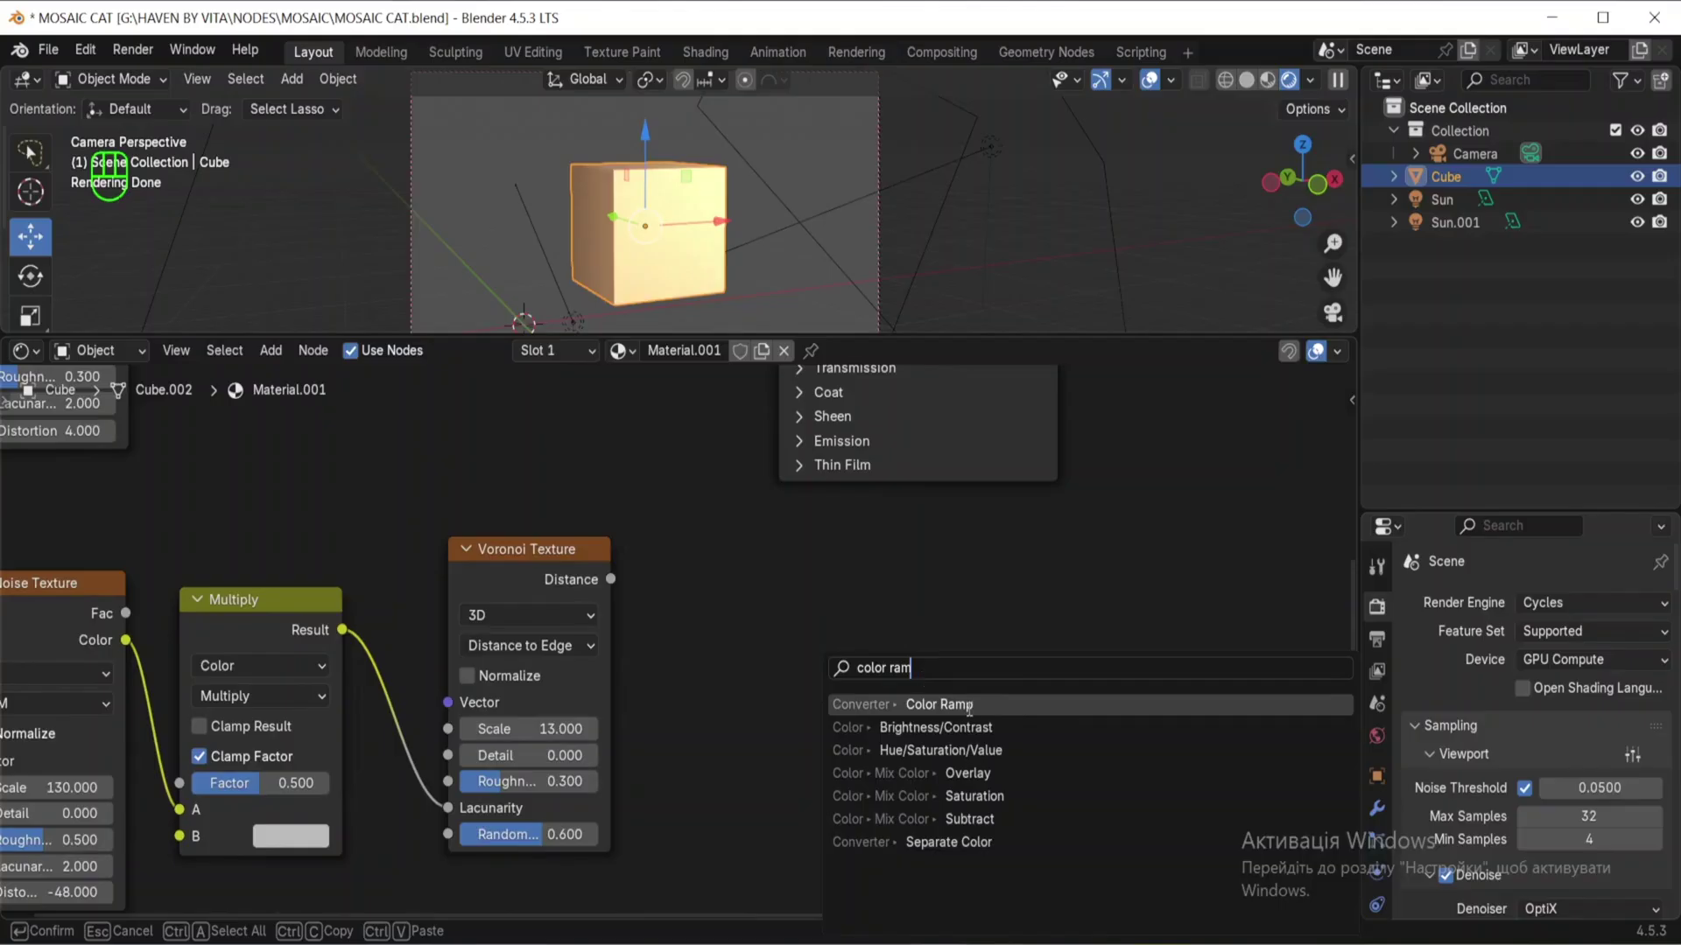
click(969, 706)
click(694, 559)
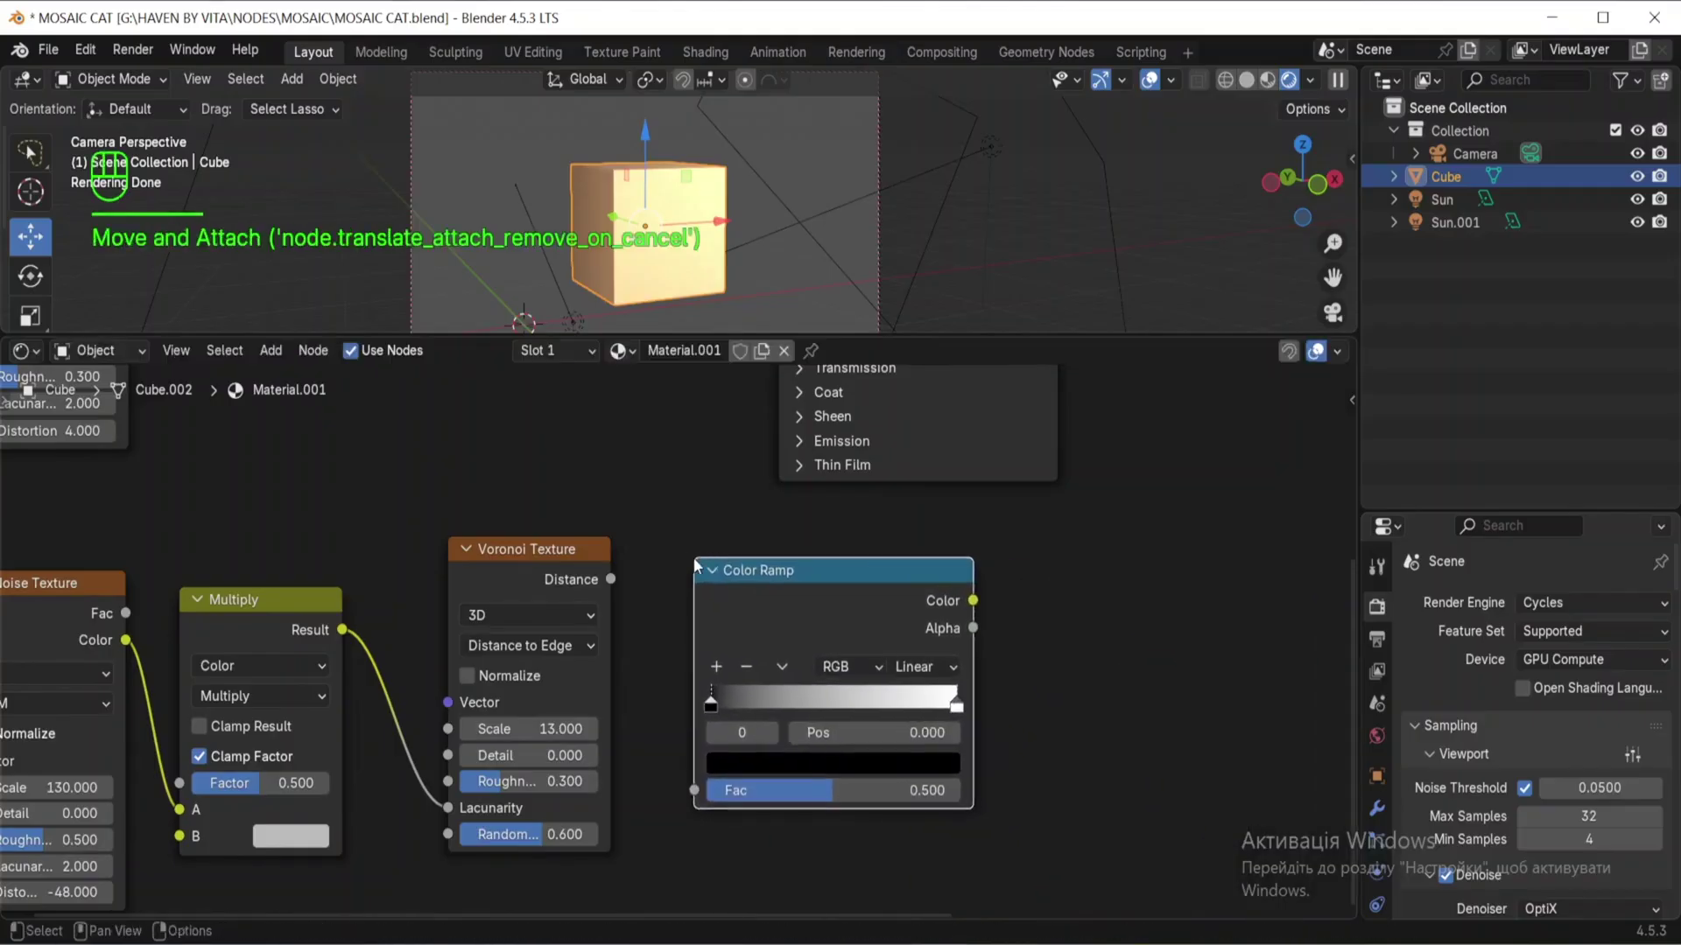
drag(611, 580, 679, 791)
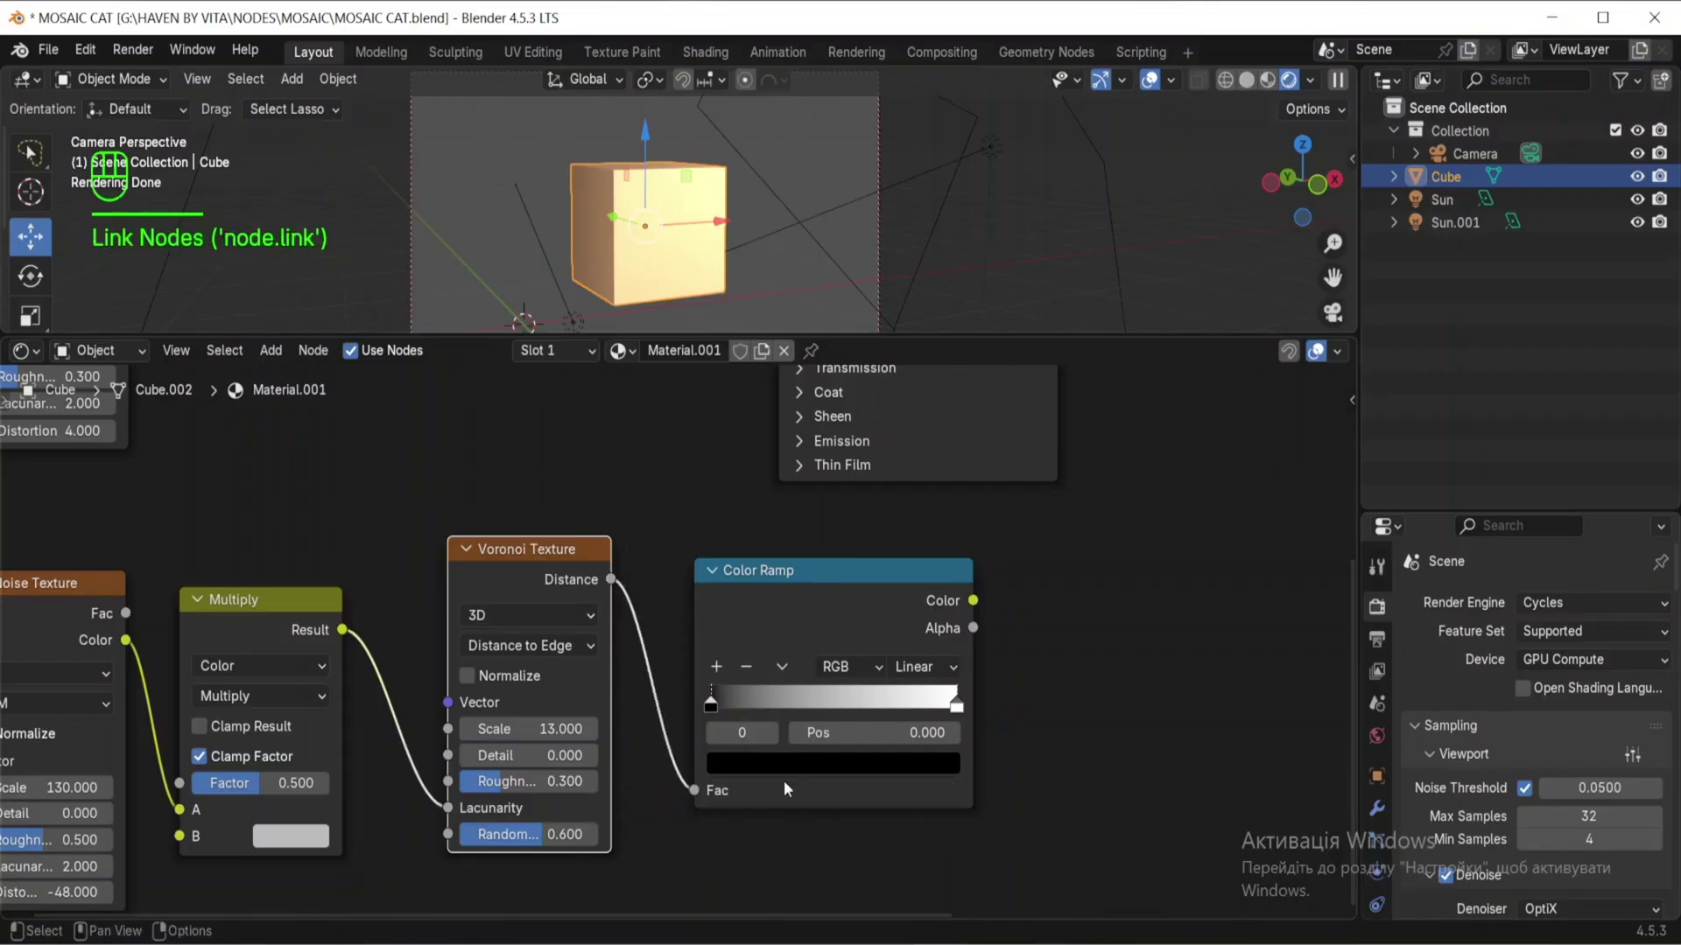
scroll(1075, 671, down, 1)
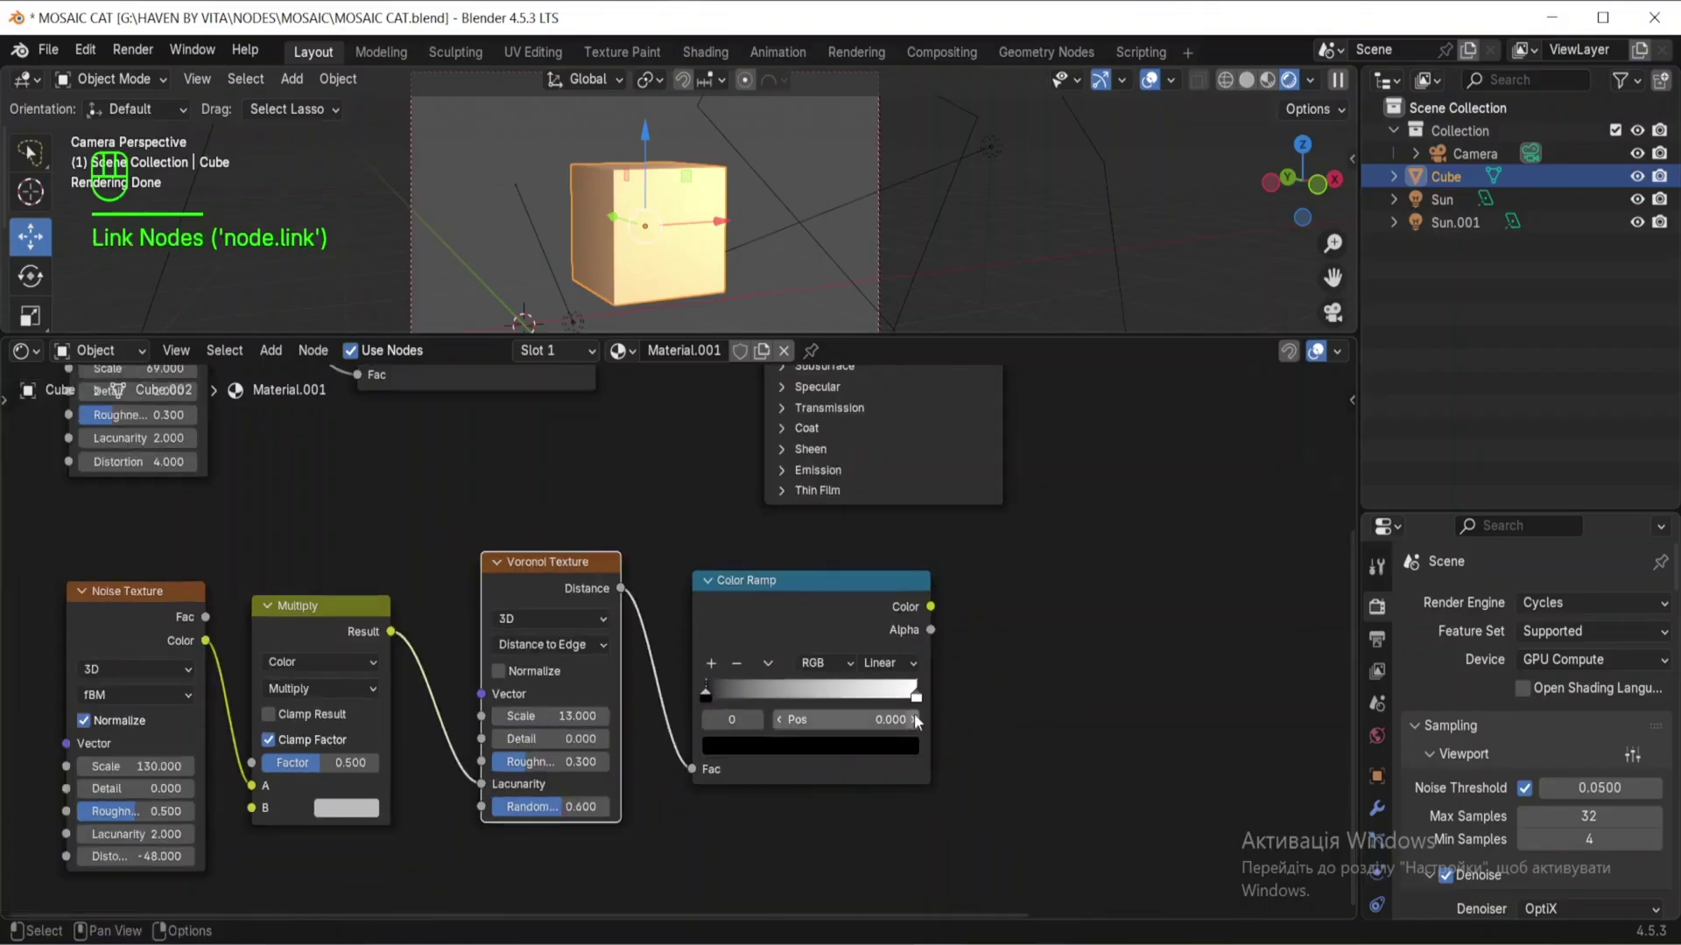
mouse_move(919, 707)
mouse_down()
mouse_move(889, 716)
mouse_move(930, 716)
mouse_up()
Step: Try moving the new Color Ramp's white stop to the start of the gradient and undo that change
scroll(814, 689, up, 1)
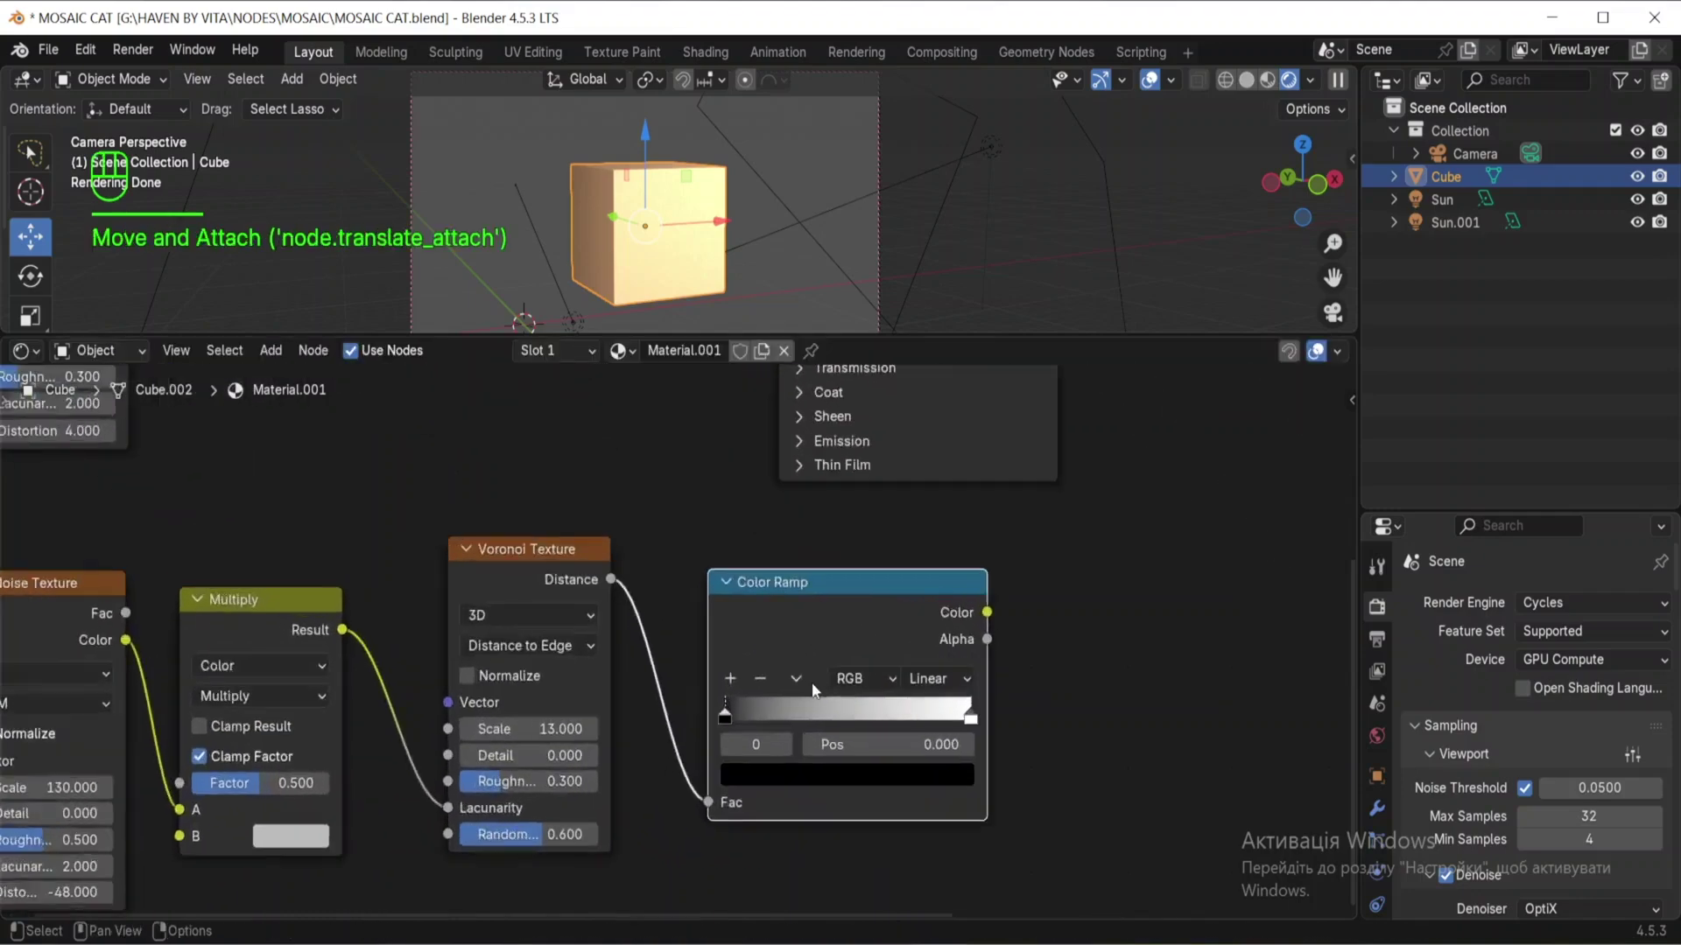
drag(994, 723, 688, 716)
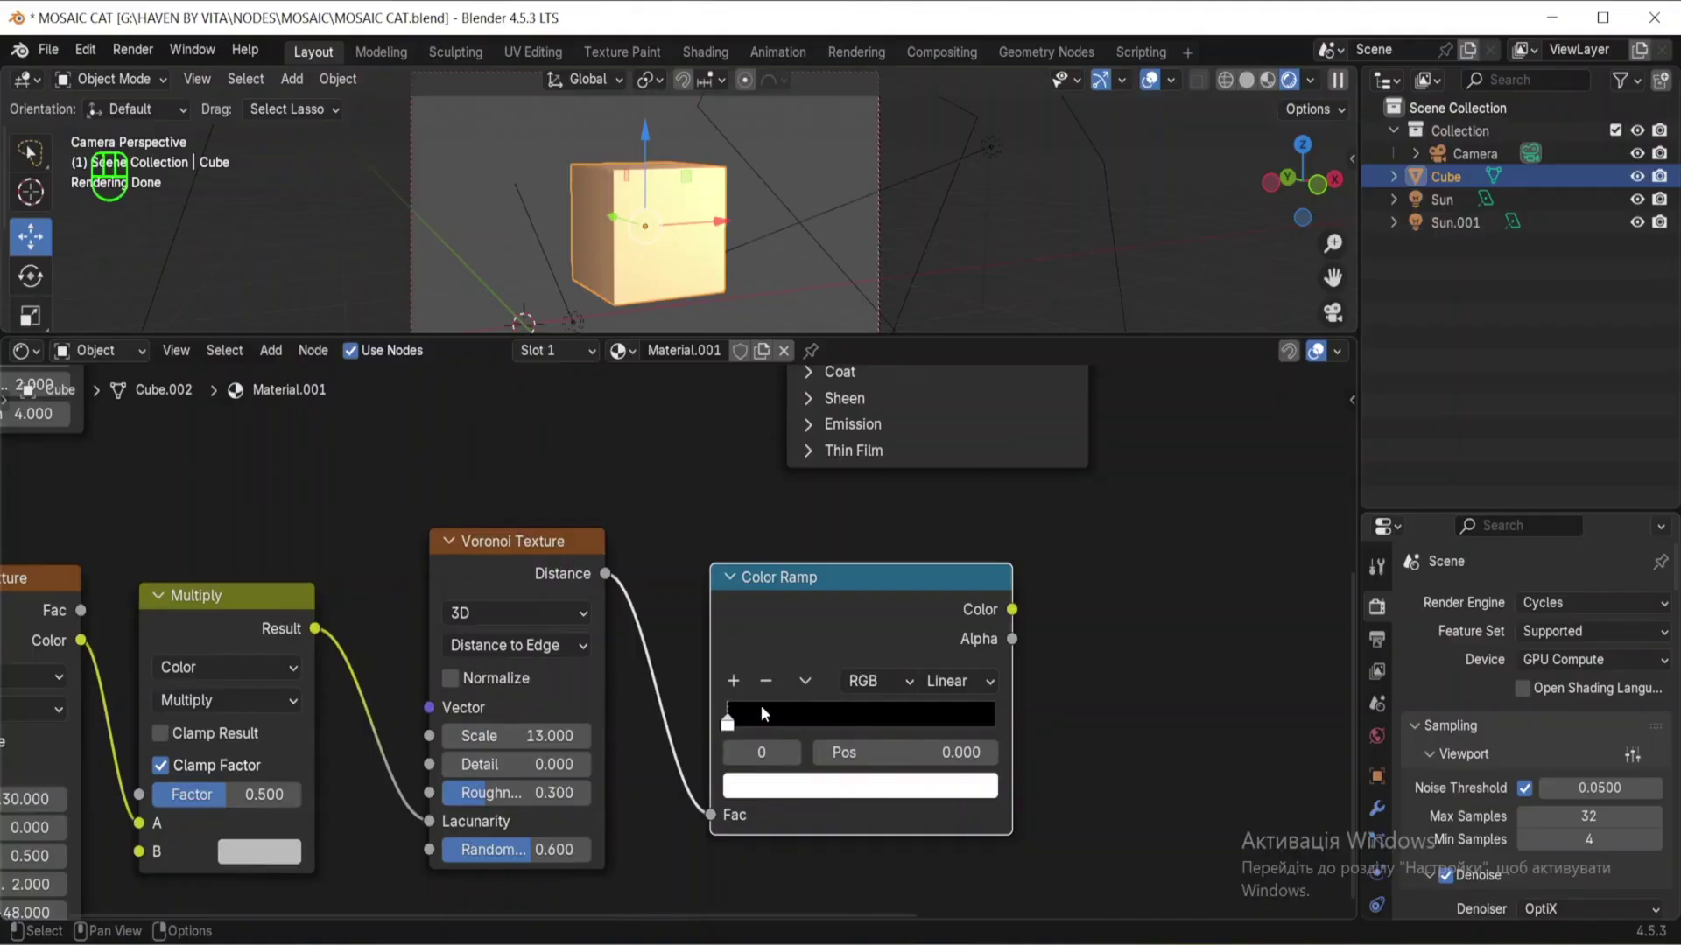
scroll(959, 660, down, 2)
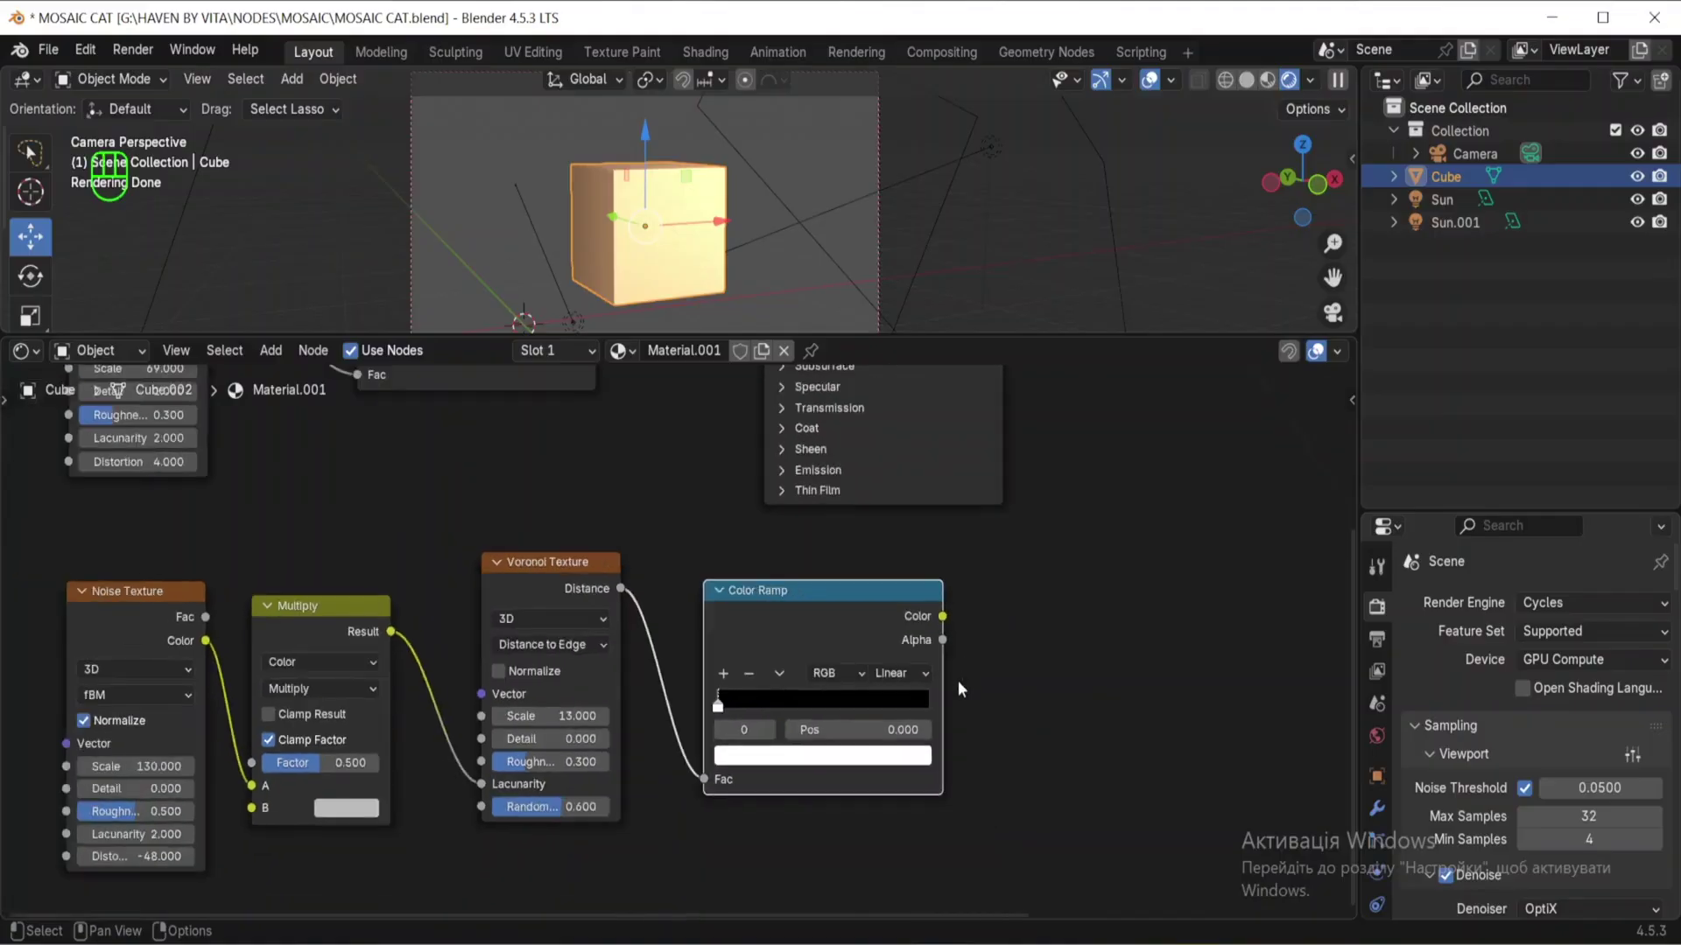
key(ctrl+z)
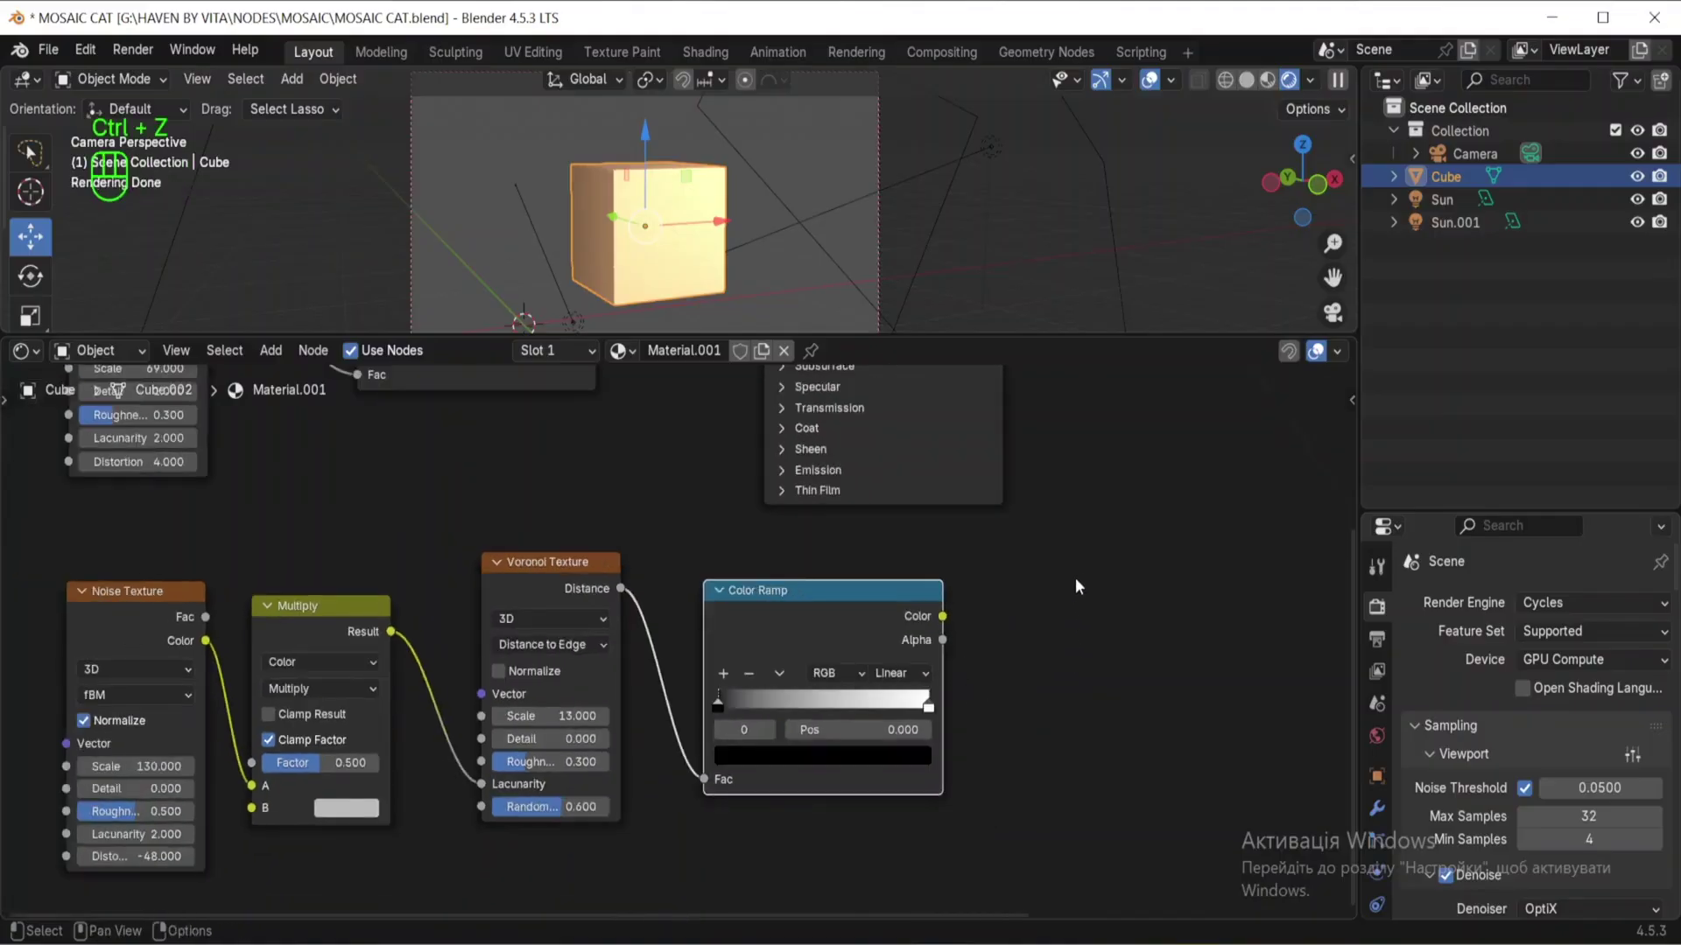
Step: Add an Emission shader node beside the Color Ramp fed by the Voronoi Texture
scroll(893, 646, down, 3)
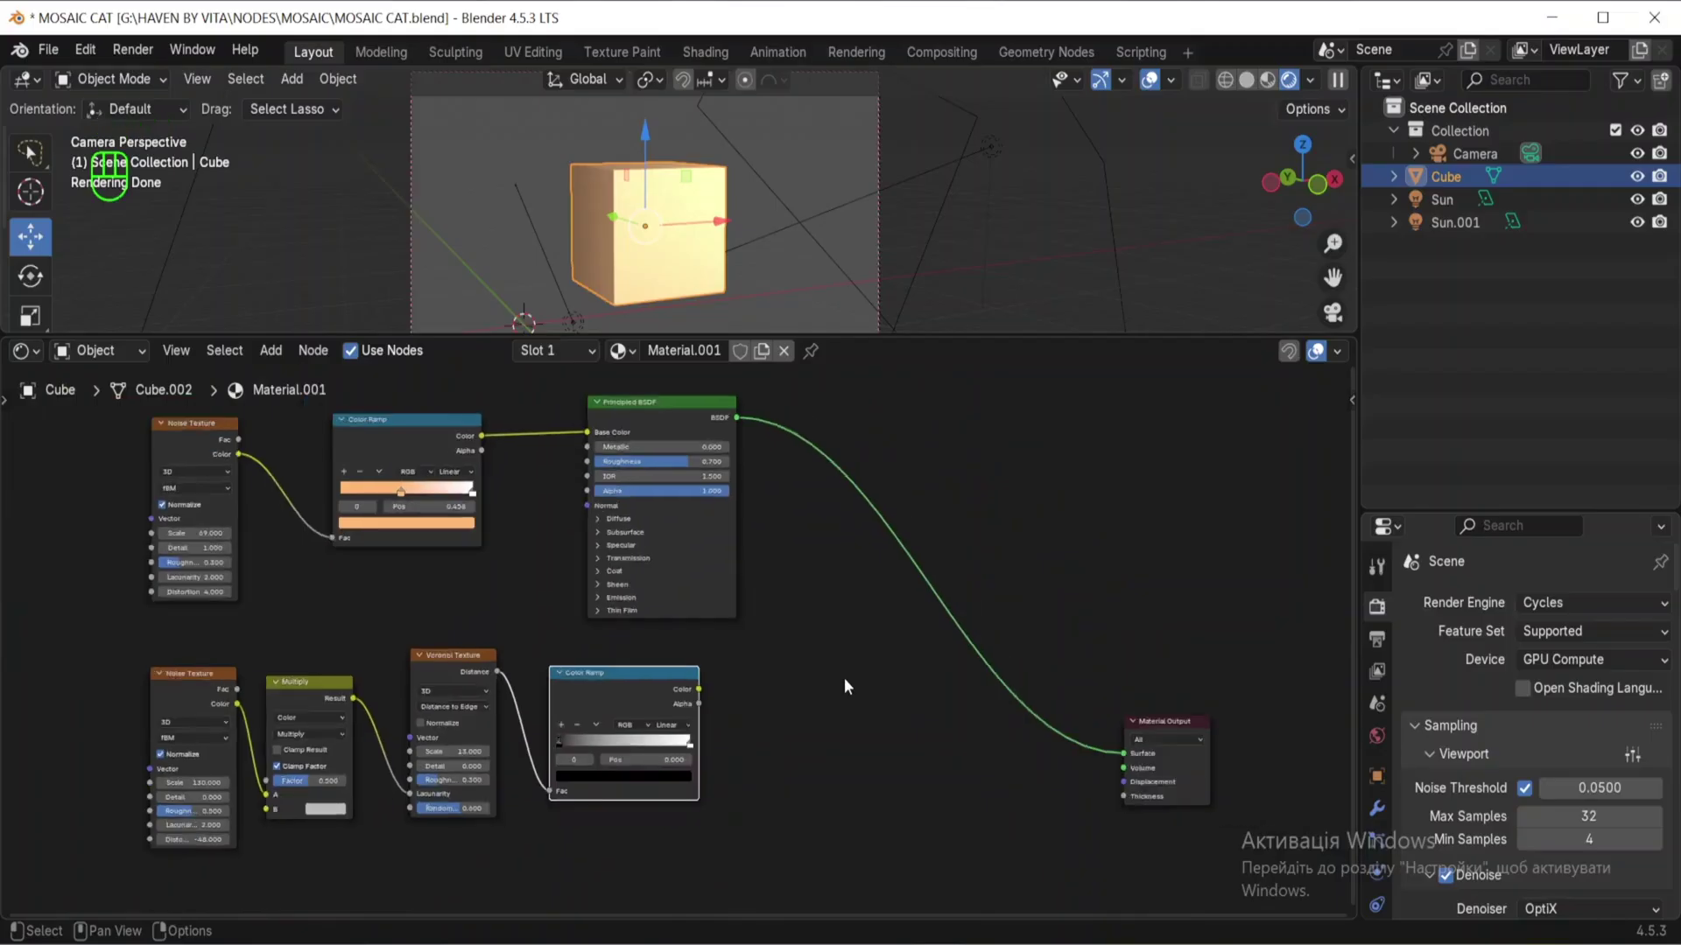
scroll(844, 677, up, 2)
click(885, 784)
key(shift+a)
mouse_move(886, 789)
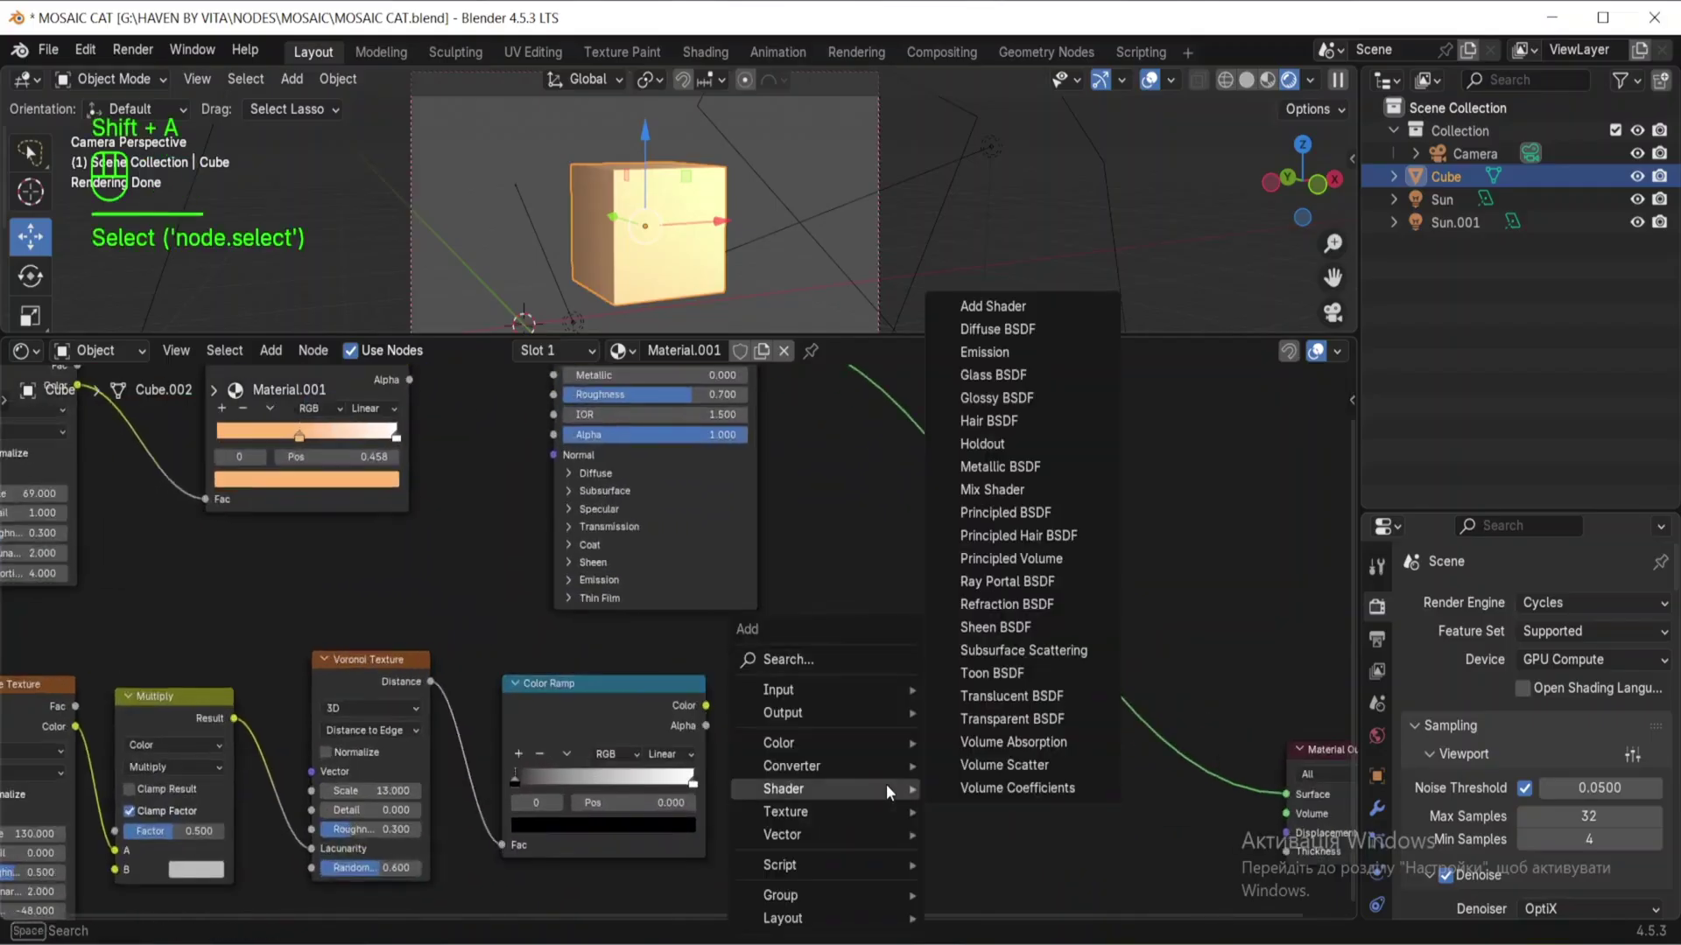
click(827, 664)
text(em)
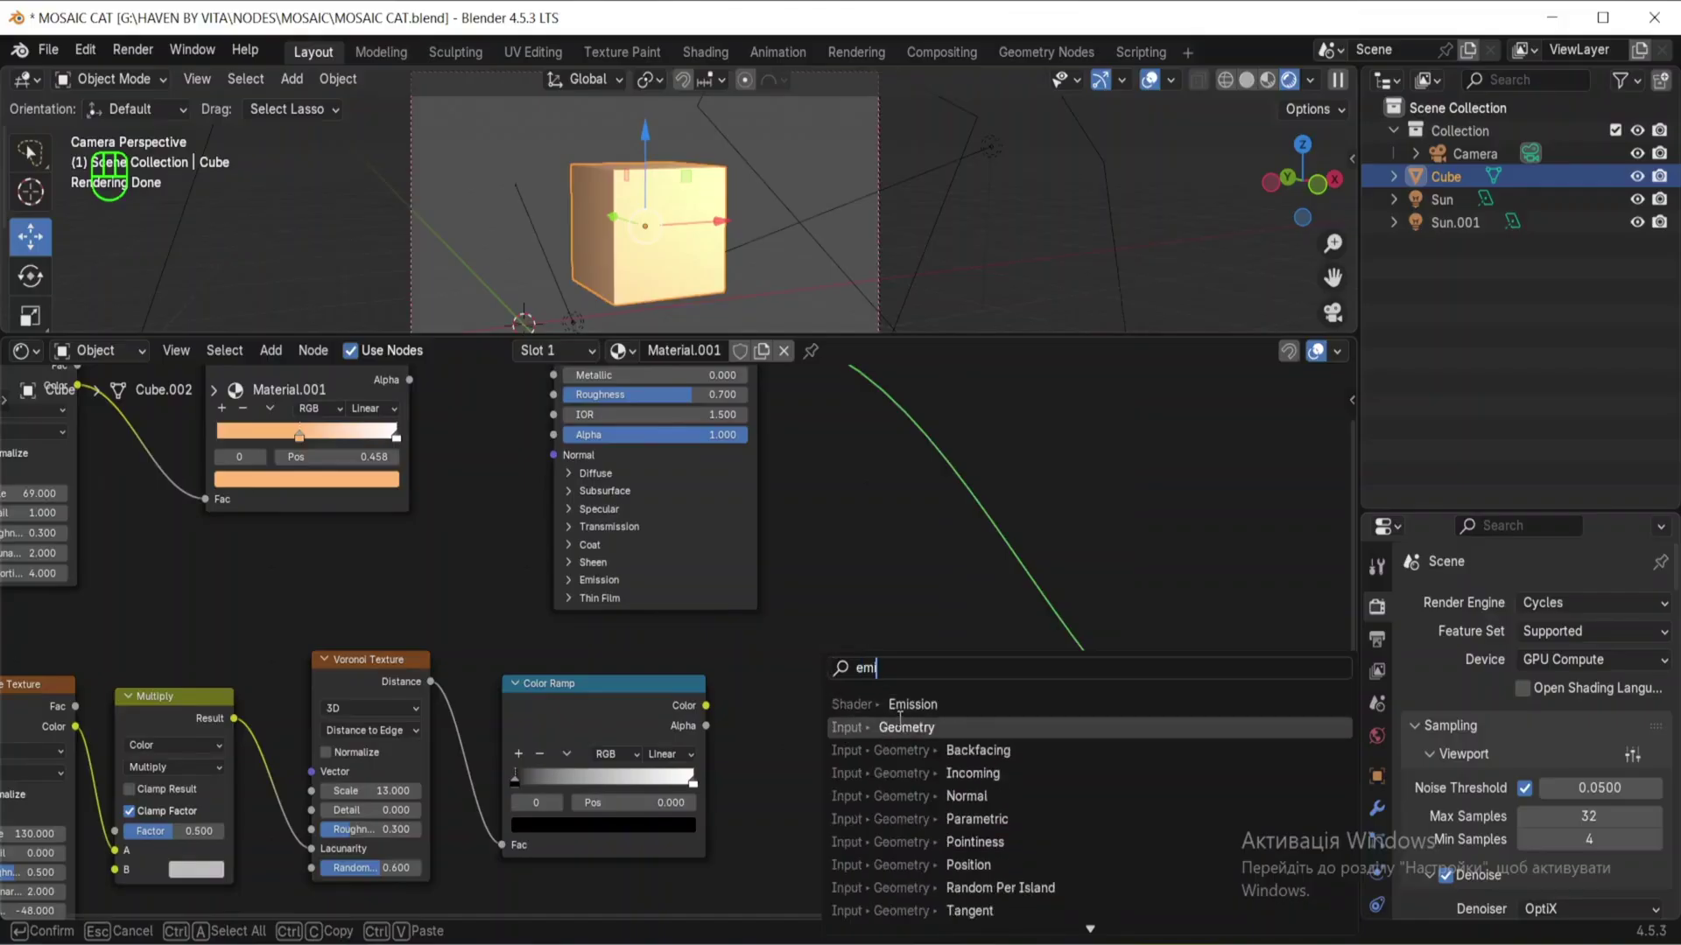
key(Return)
click(817, 676)
Step: Set the Emission node's Strength to 6.2 and connect the neighbouring Color Ramp's Color to its Color input
click(851, 749)
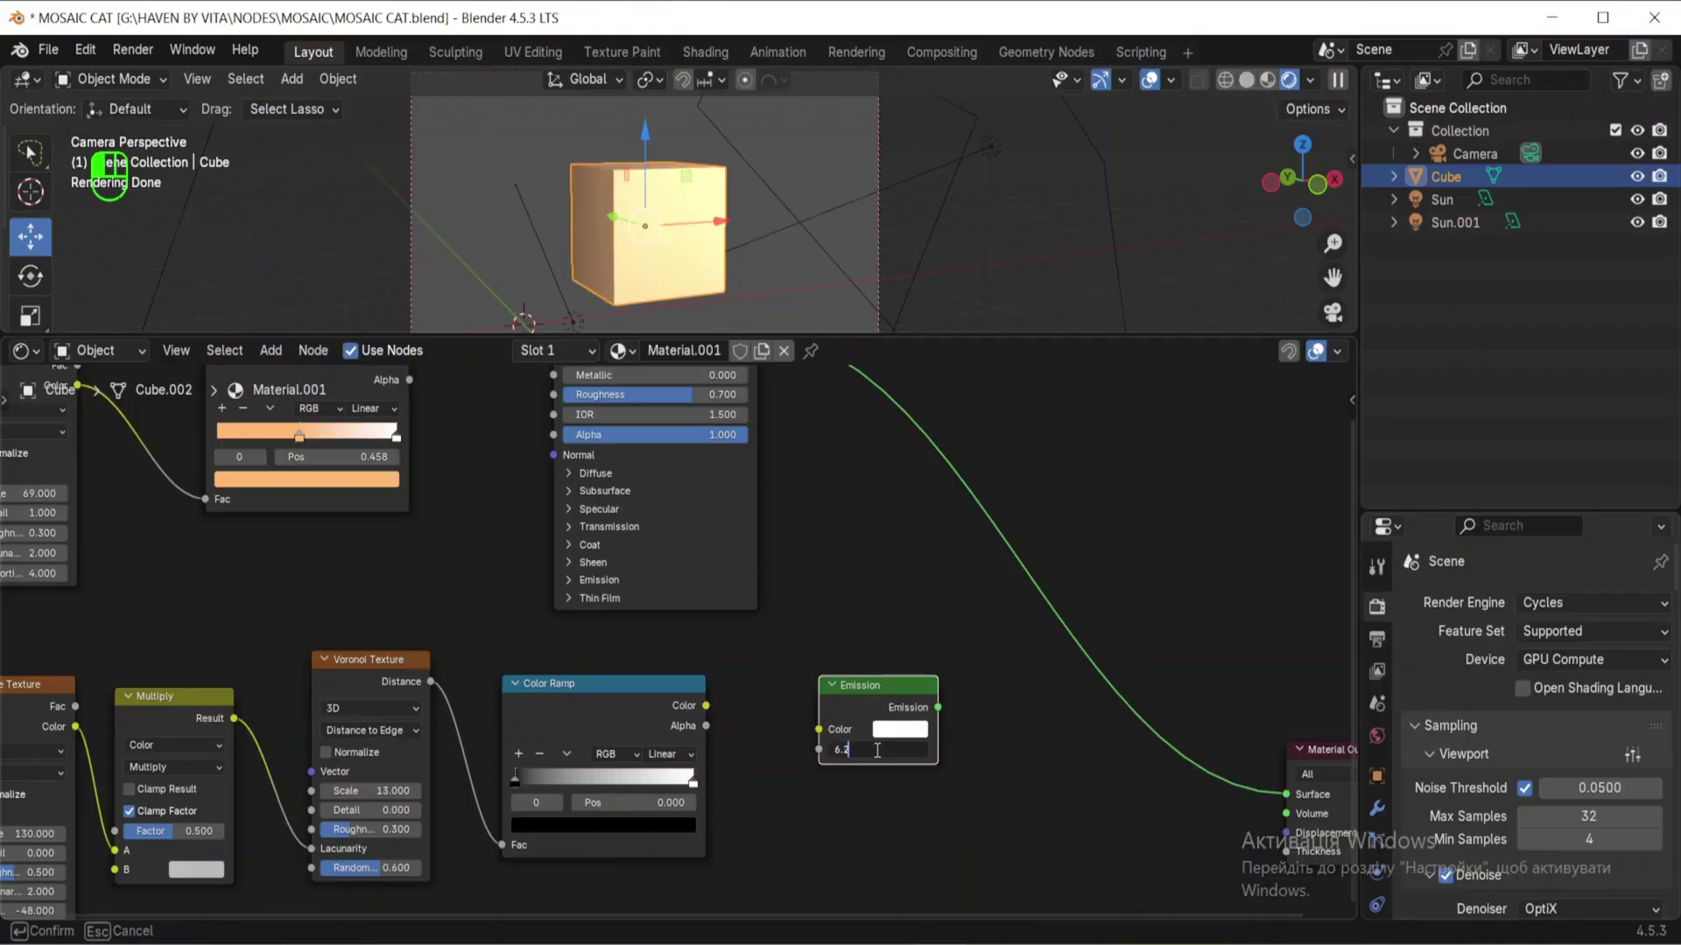
text(6.2)
key(Return)
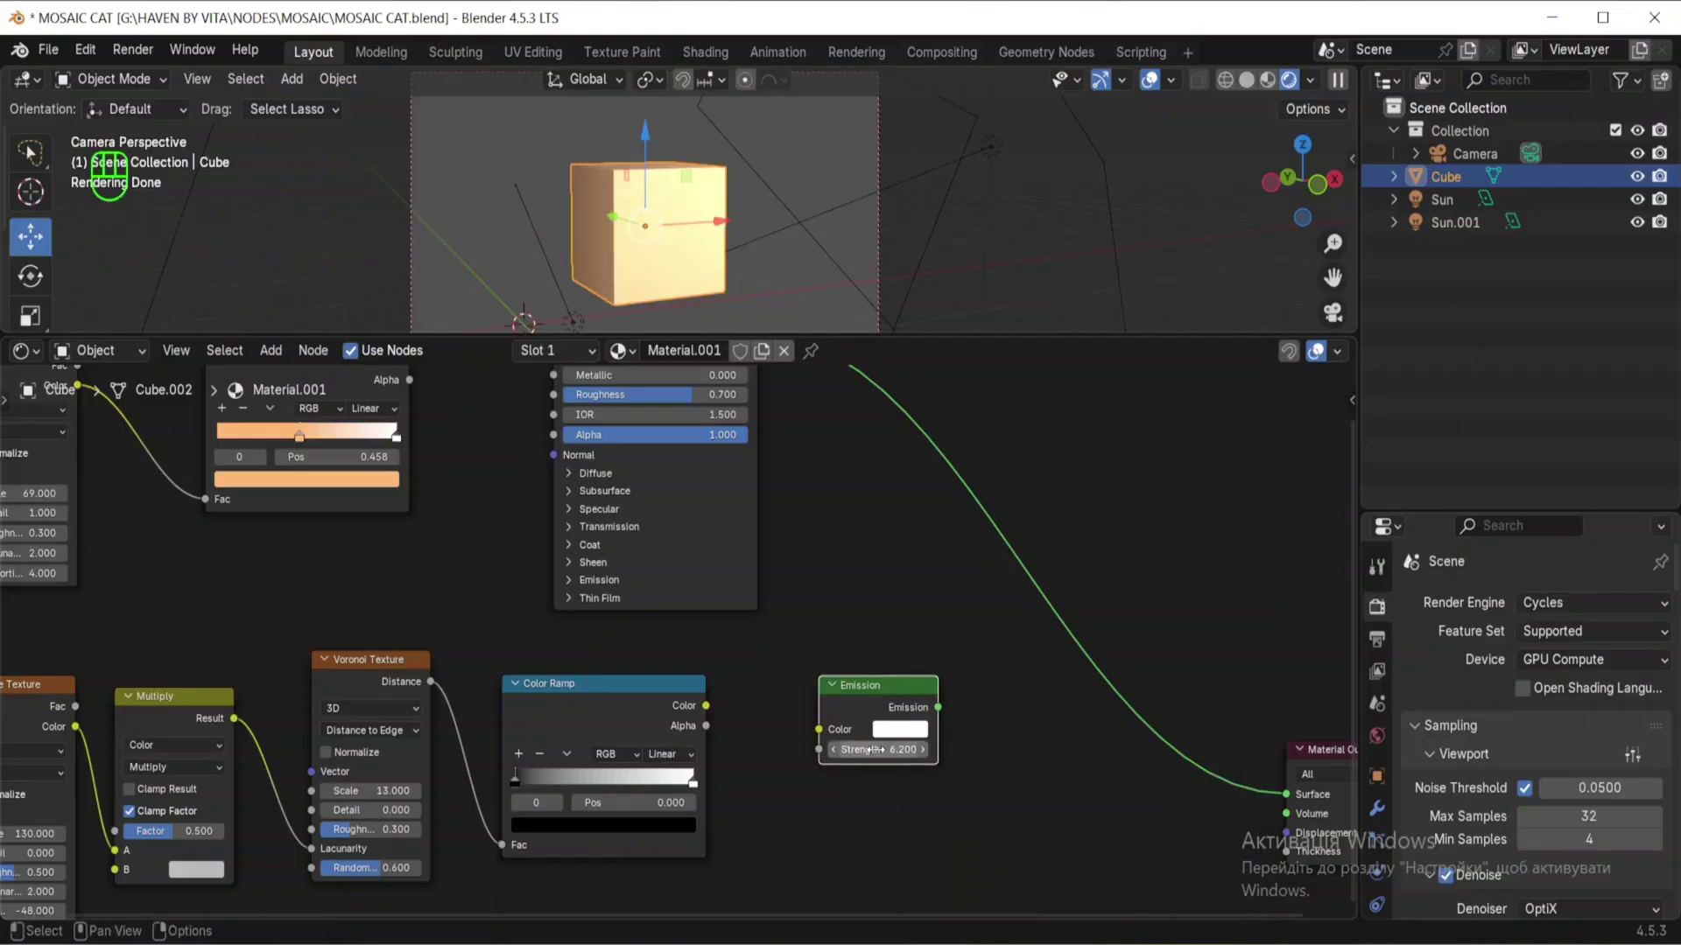
drag(703, 704, 805, 730)
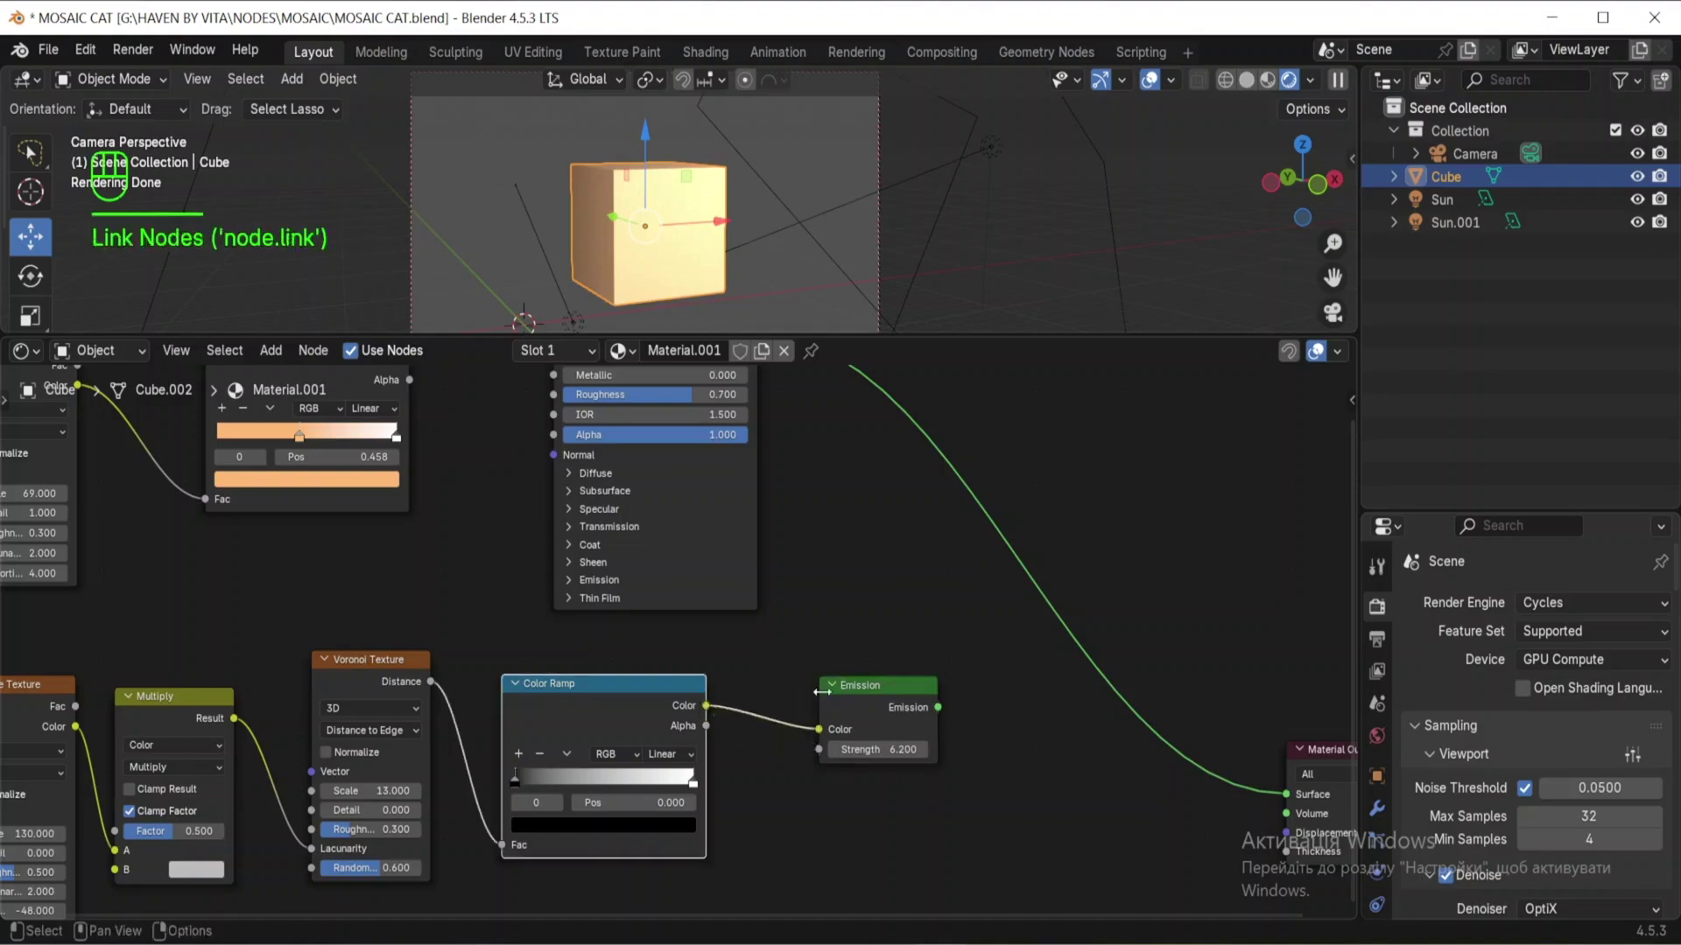
Step: Insert a Mix Shader between the Principled BSDF and Material Output, and connect Emission to its second Shader input
click(893, 587)
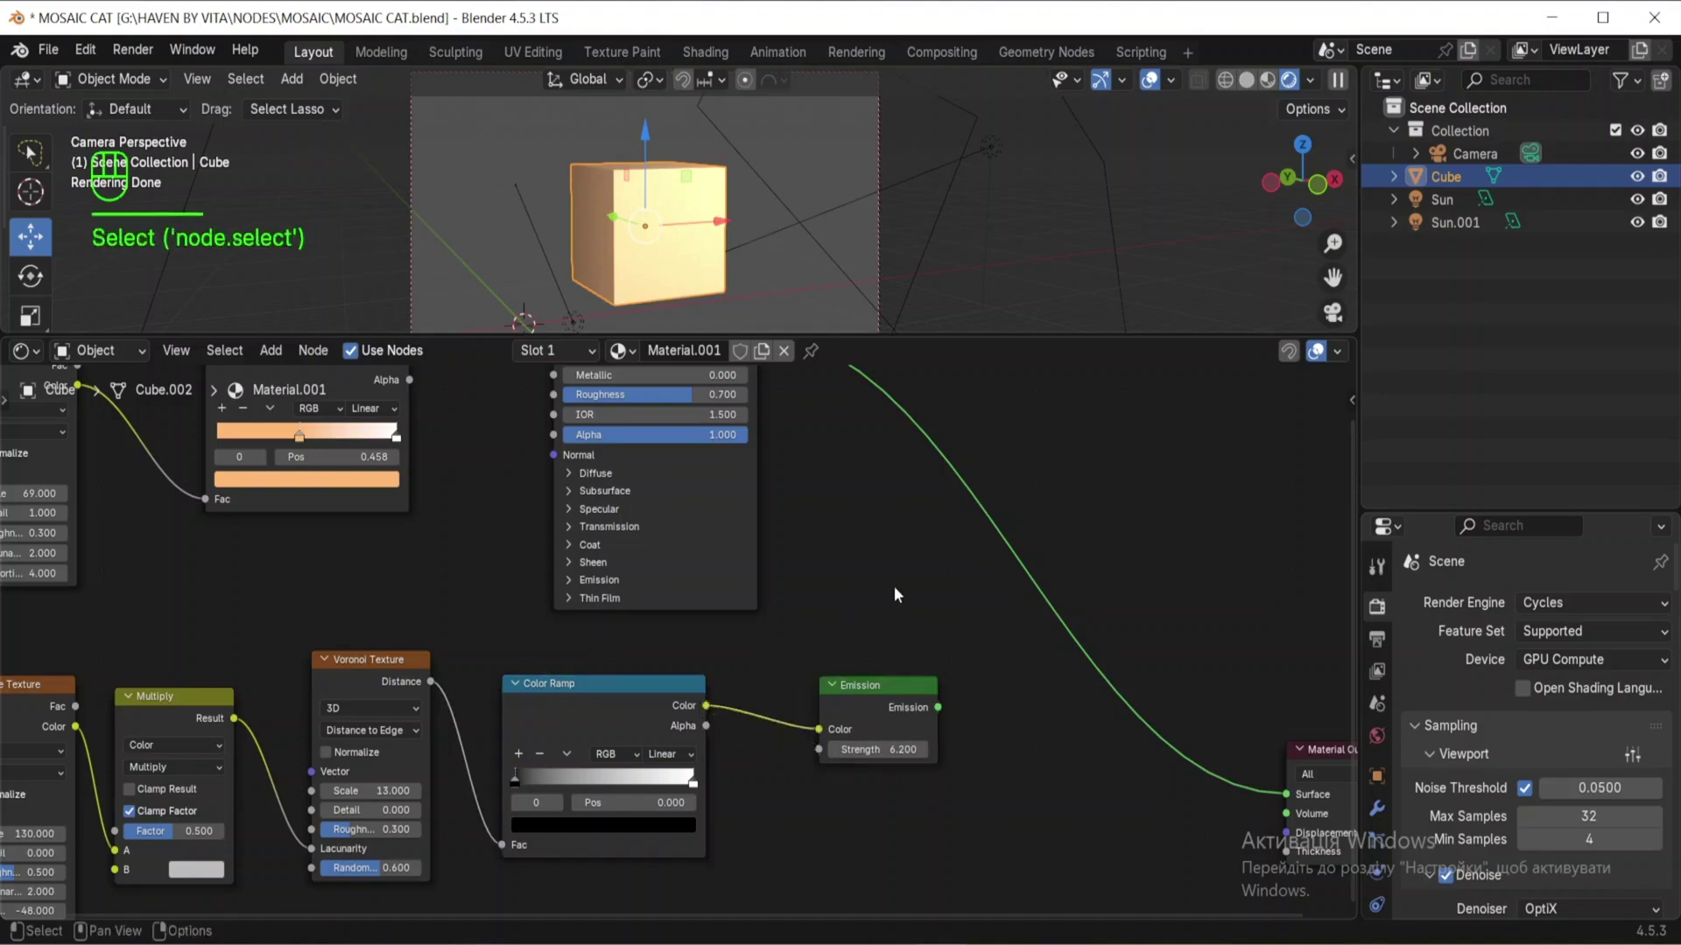
key(shift+a)
click(895, 586)
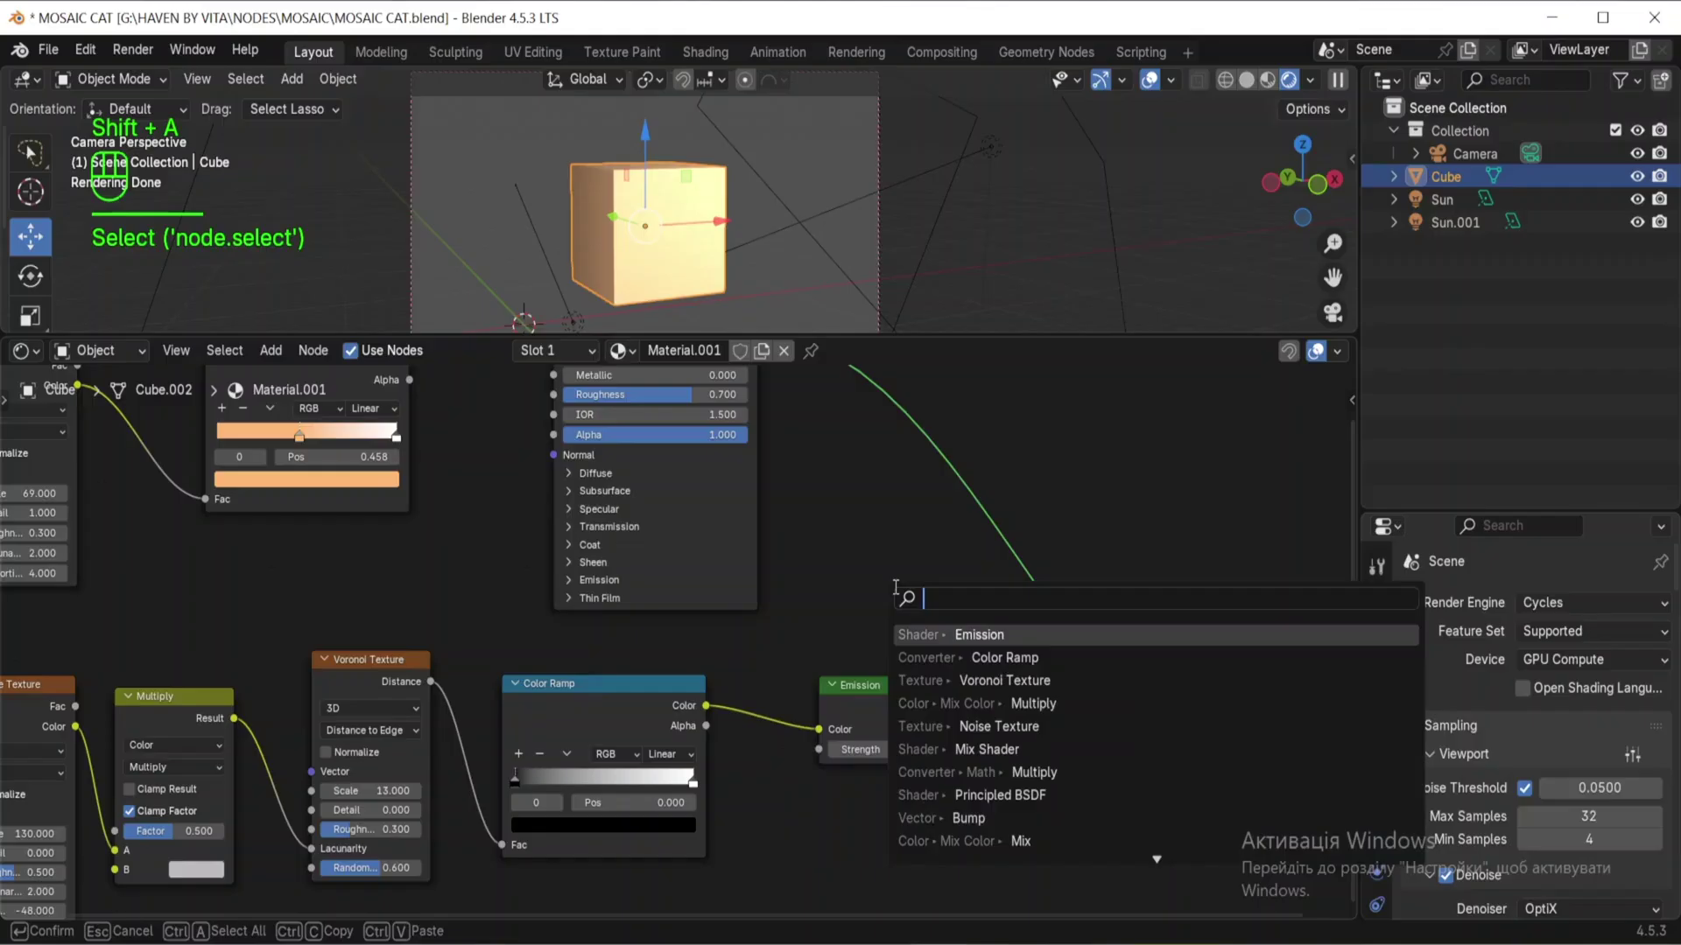
text(mix)
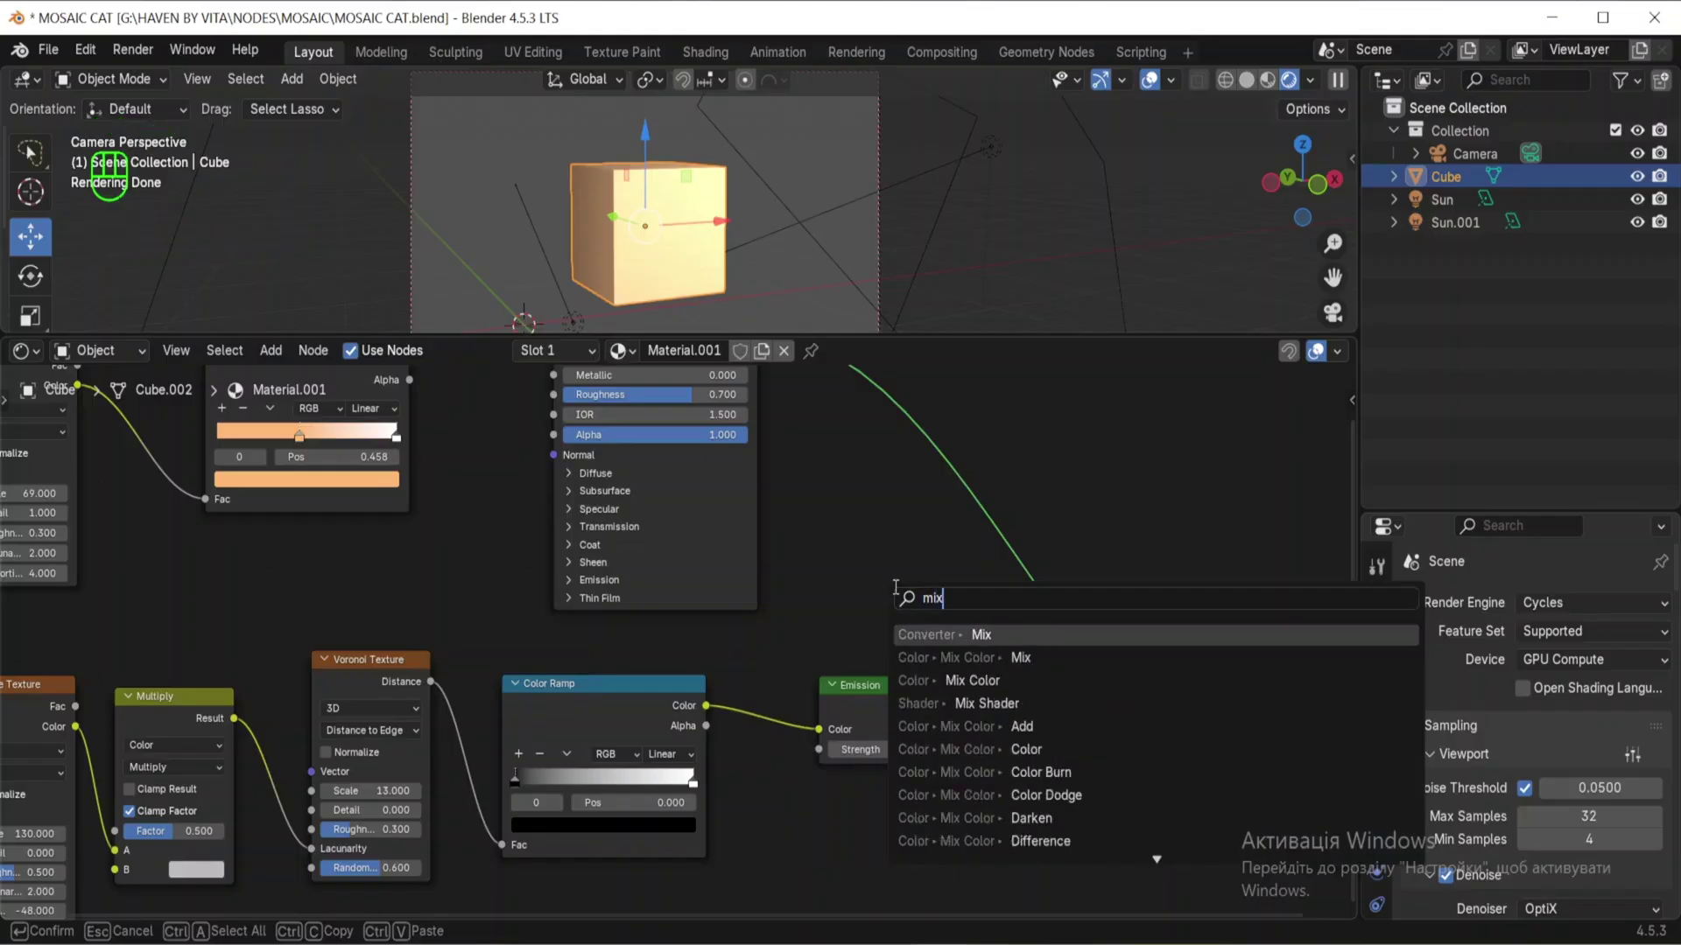
text( sha)
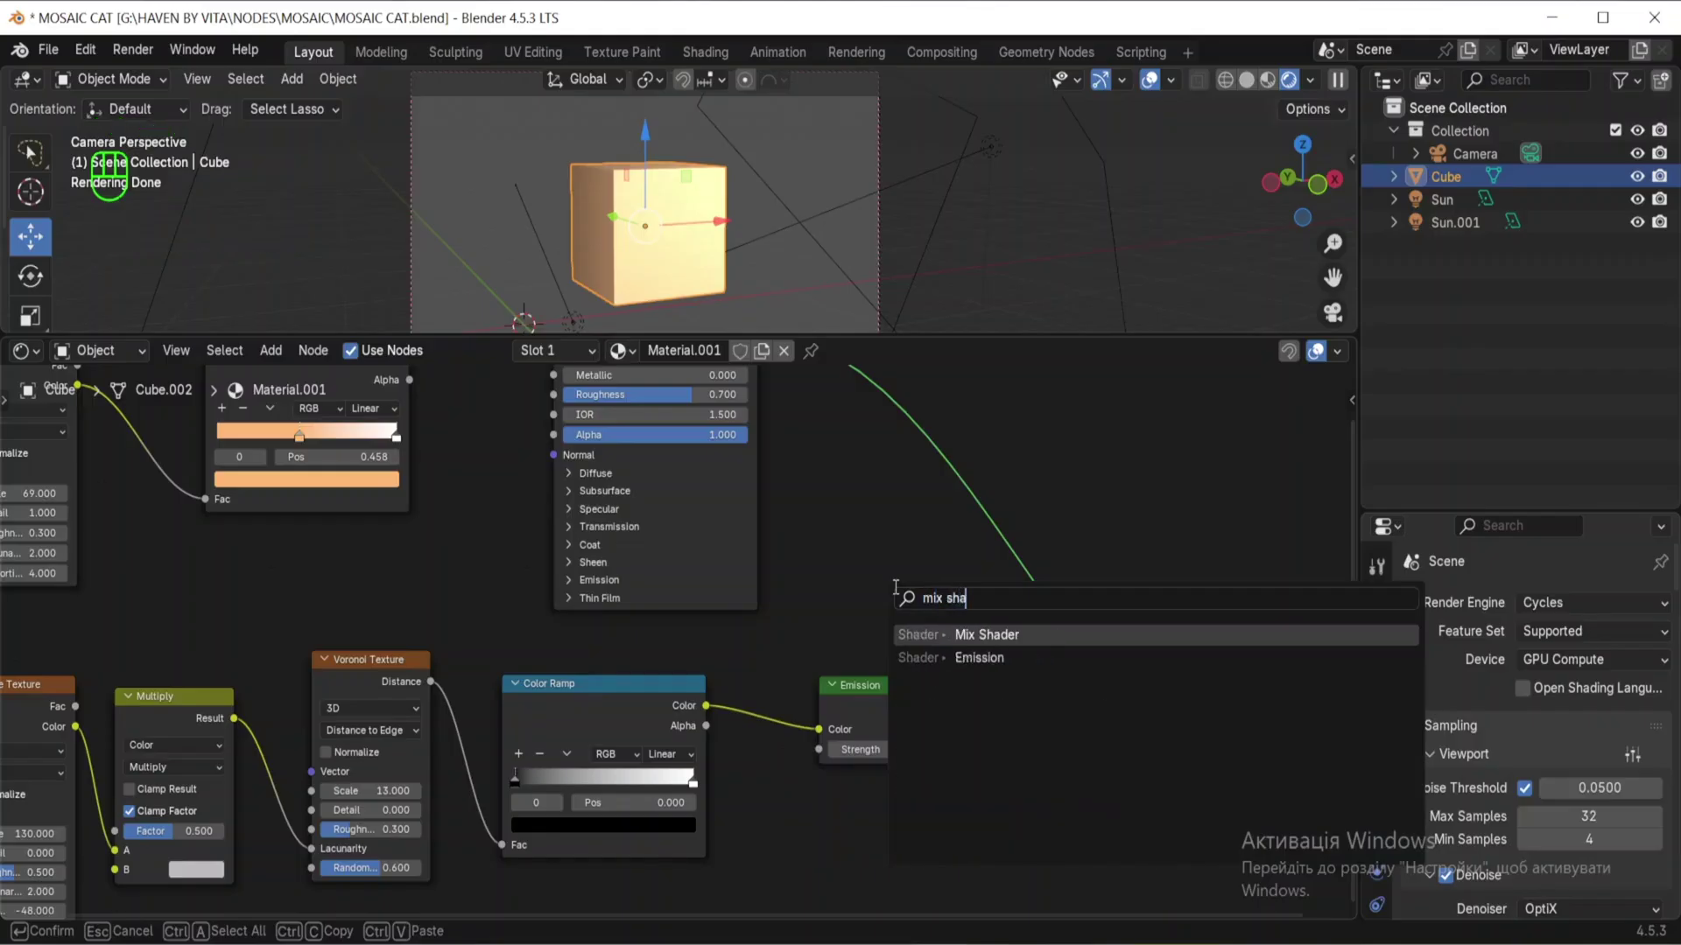
click(978, 637)
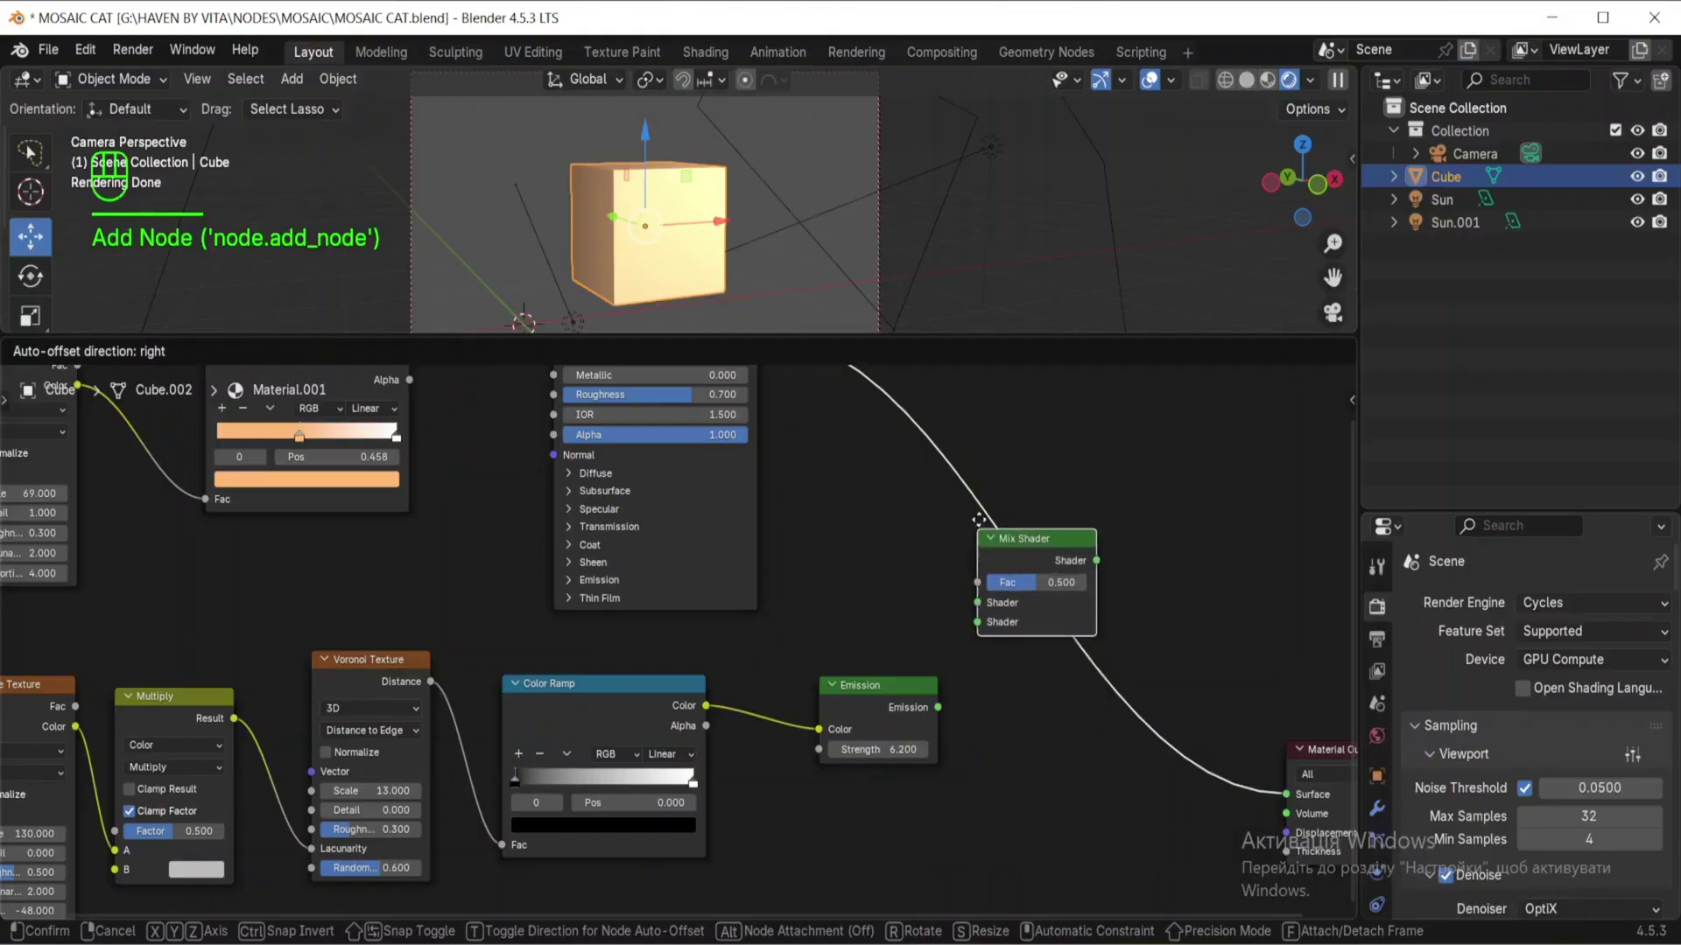
click(989, 526)
drag(1044, 529, 1005, 522)
drag(867, 682, 943, 605)
Step: Move the Voronoi branch Color Ramp's white stop to position 0 and raise the Emission Strength to about 12.5
middle_drag(633, 261, 801, 229)
scroll(801, 229, up, 3)
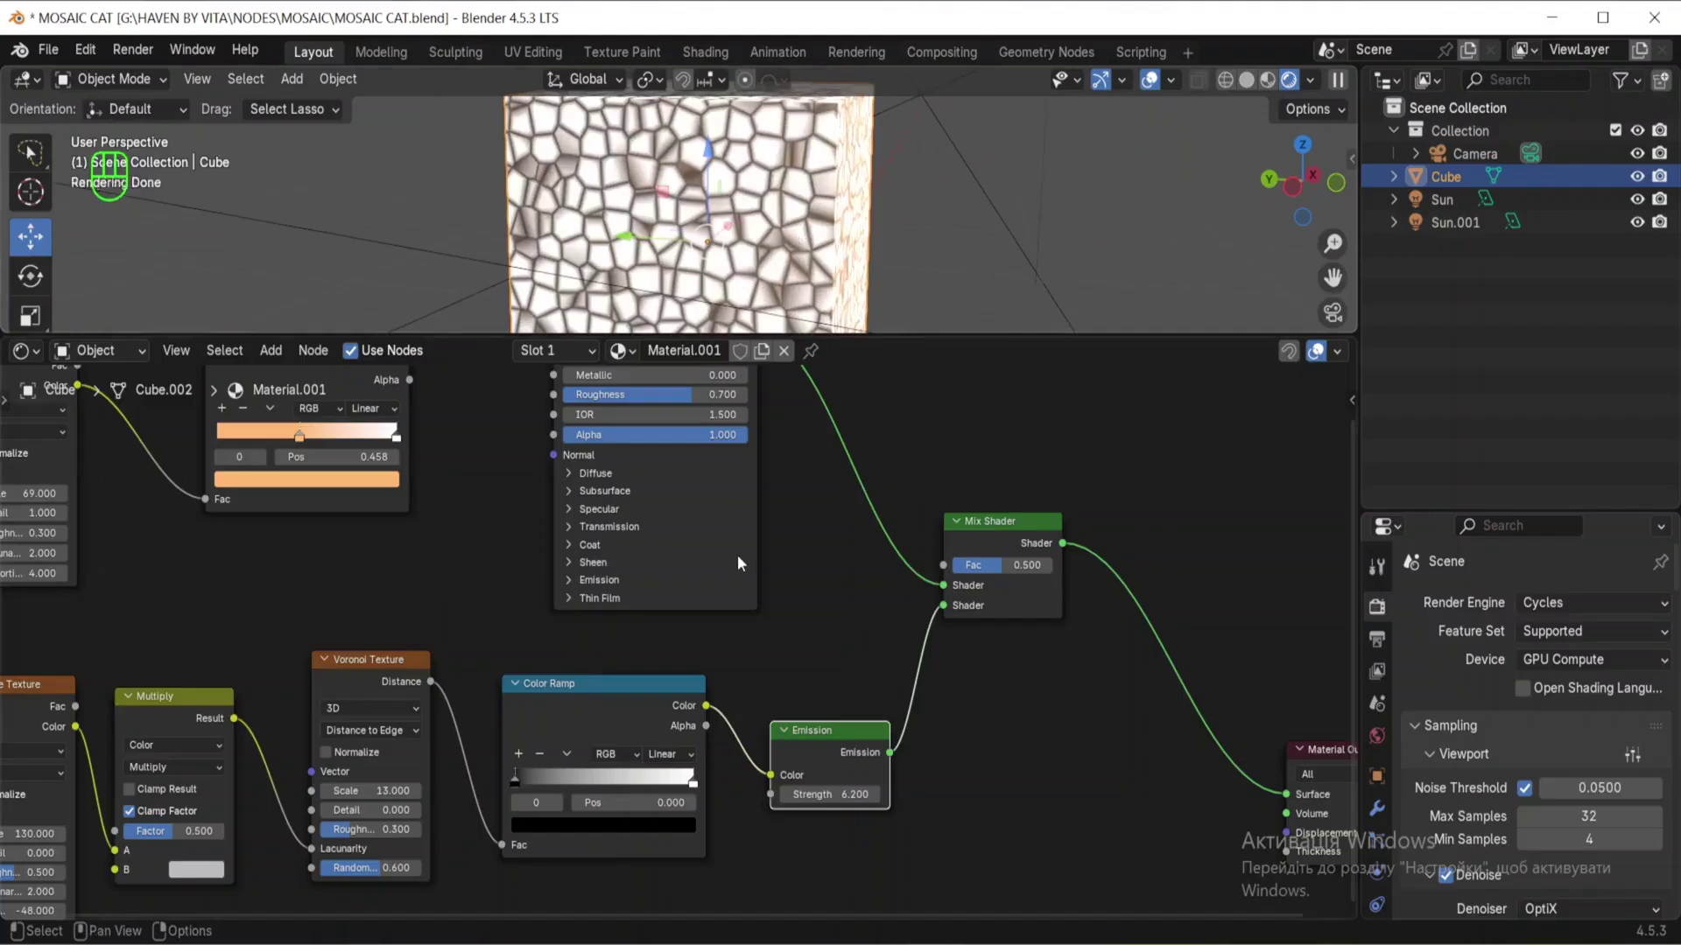
click(690, 784)
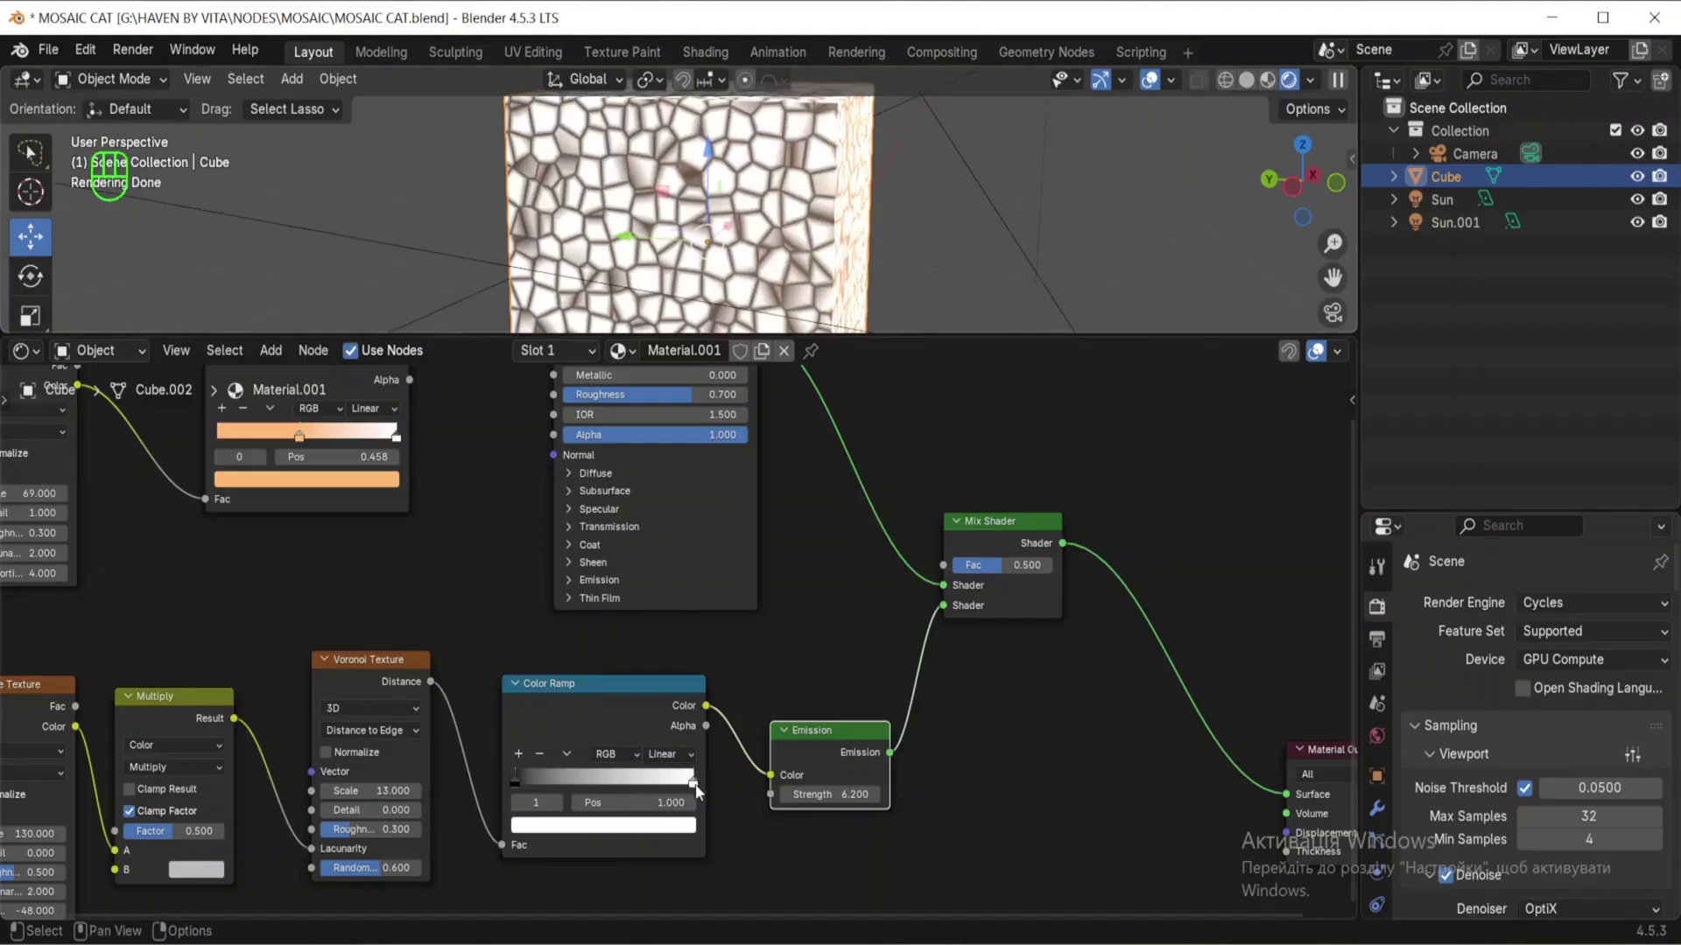
drag(695, 785, 491, 780)
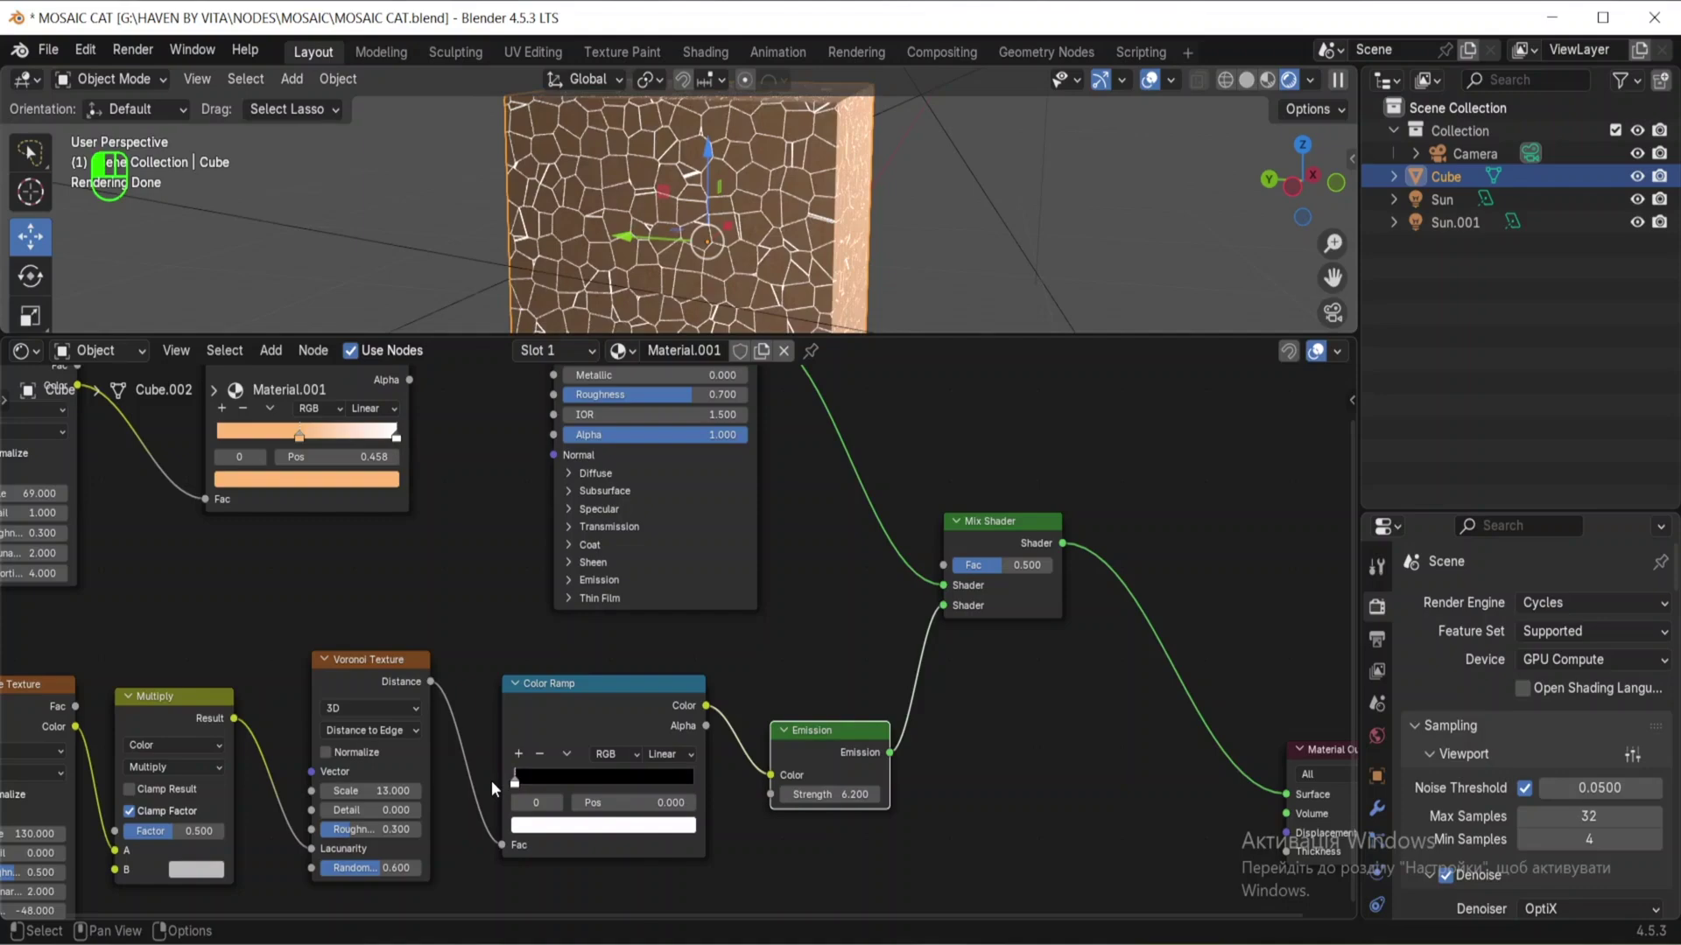
scroll(644, 207, up, 3)
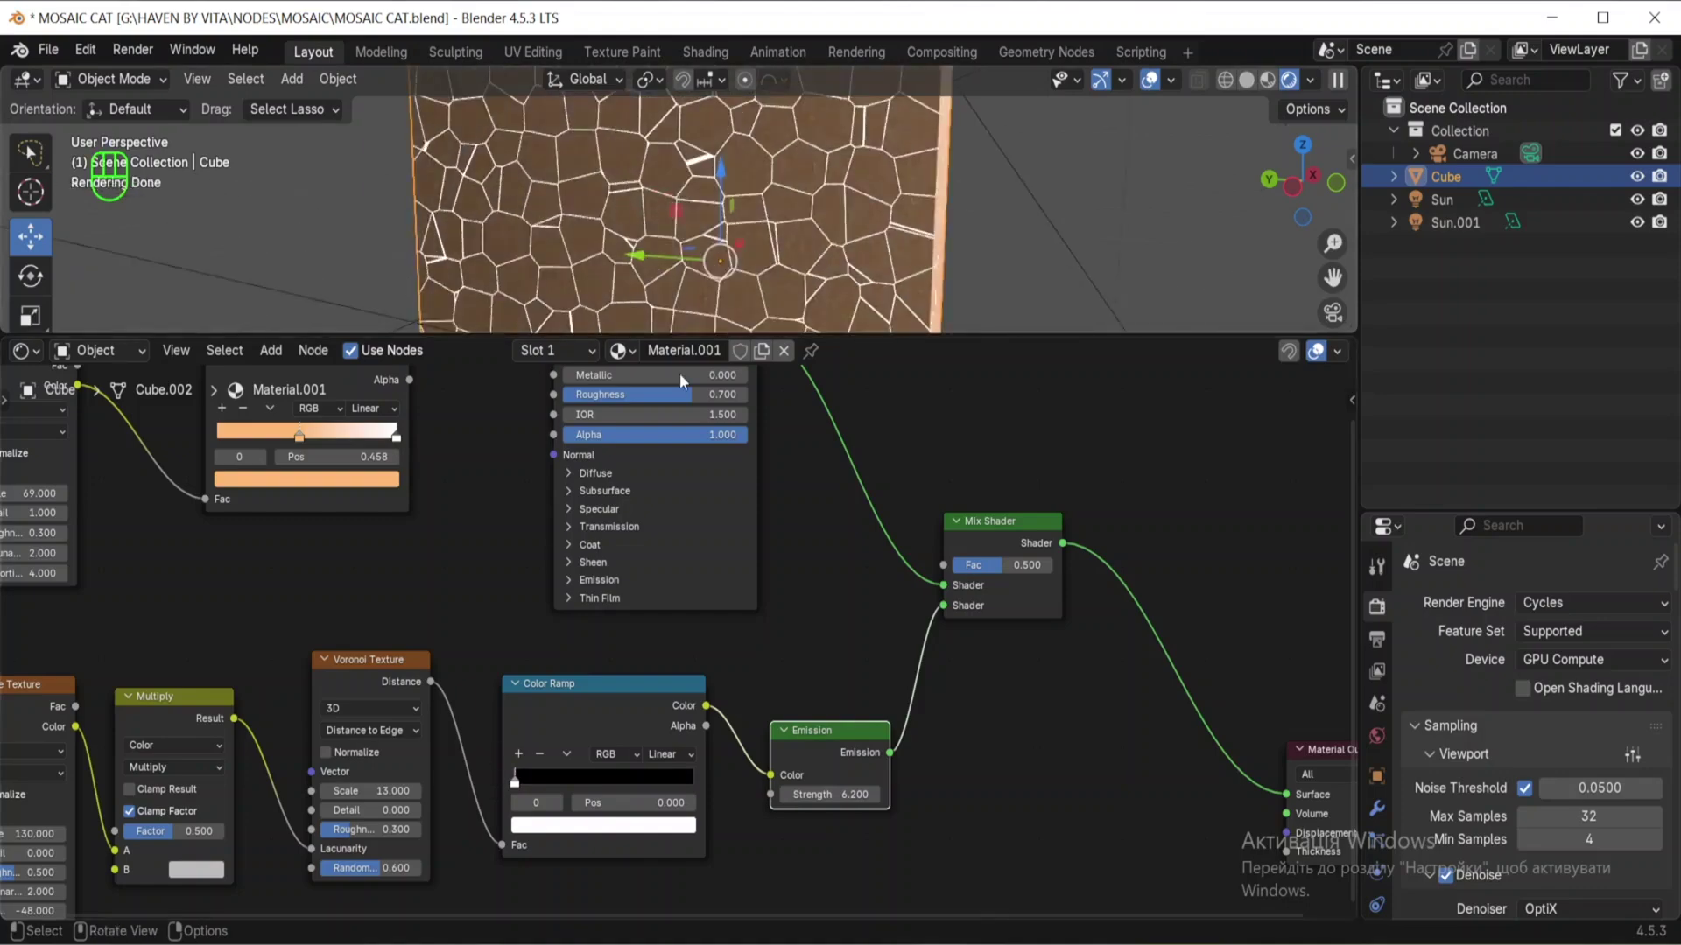
mouse_move(829, 794)
mouse_down()
mouse_move(853, 794)
mouse_move(788, 794)
mouse_move(853, 795)
mouse_up()
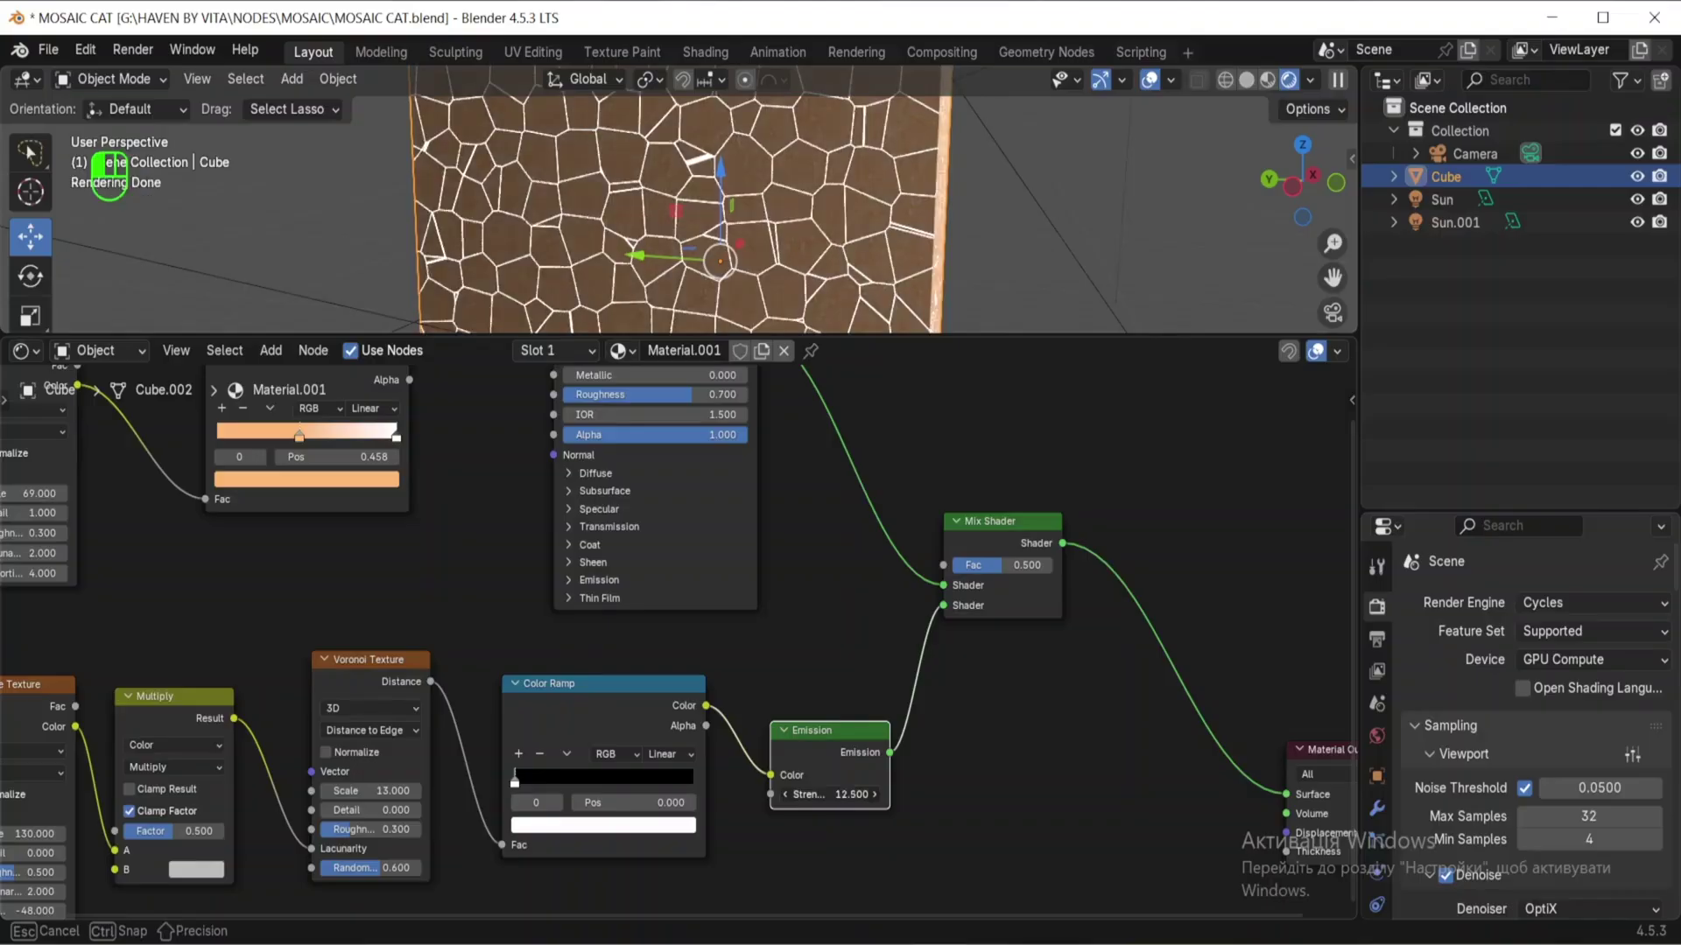
Step: Examine the mosaic cell pattern on the cube in an enlarged 3D viewport, from the camera and up close
drag(993, 336, 994, 654)
scroll(827, 394, down, 4)
key(KP_0)
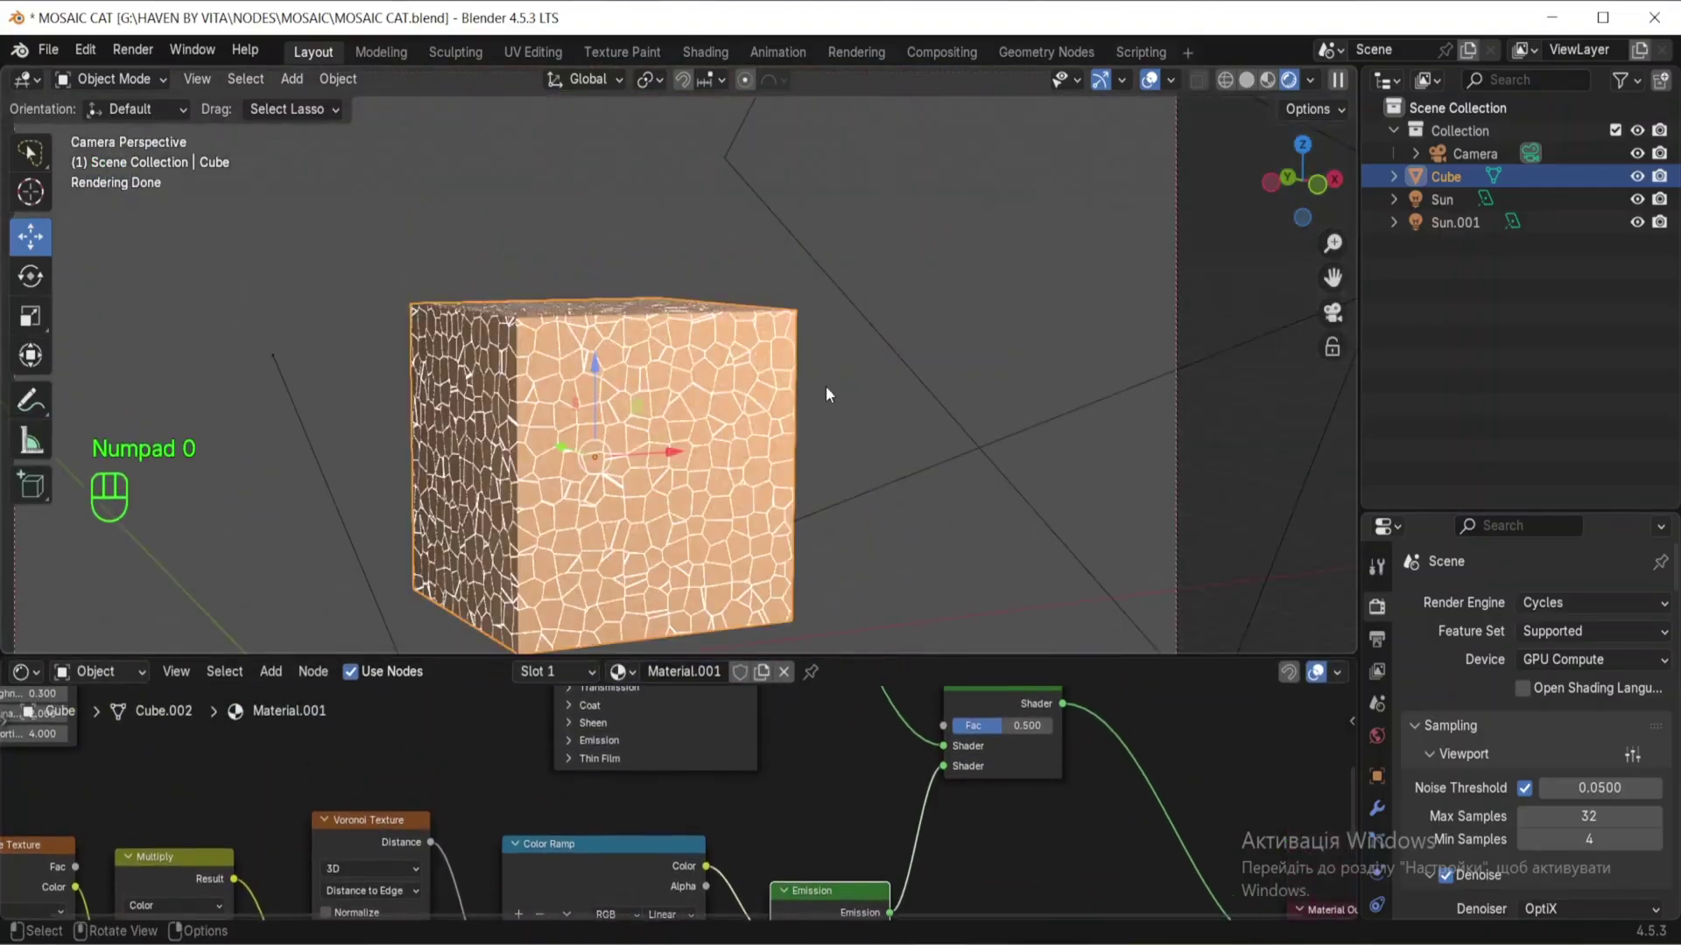
scroll(726, 471, down, 1)
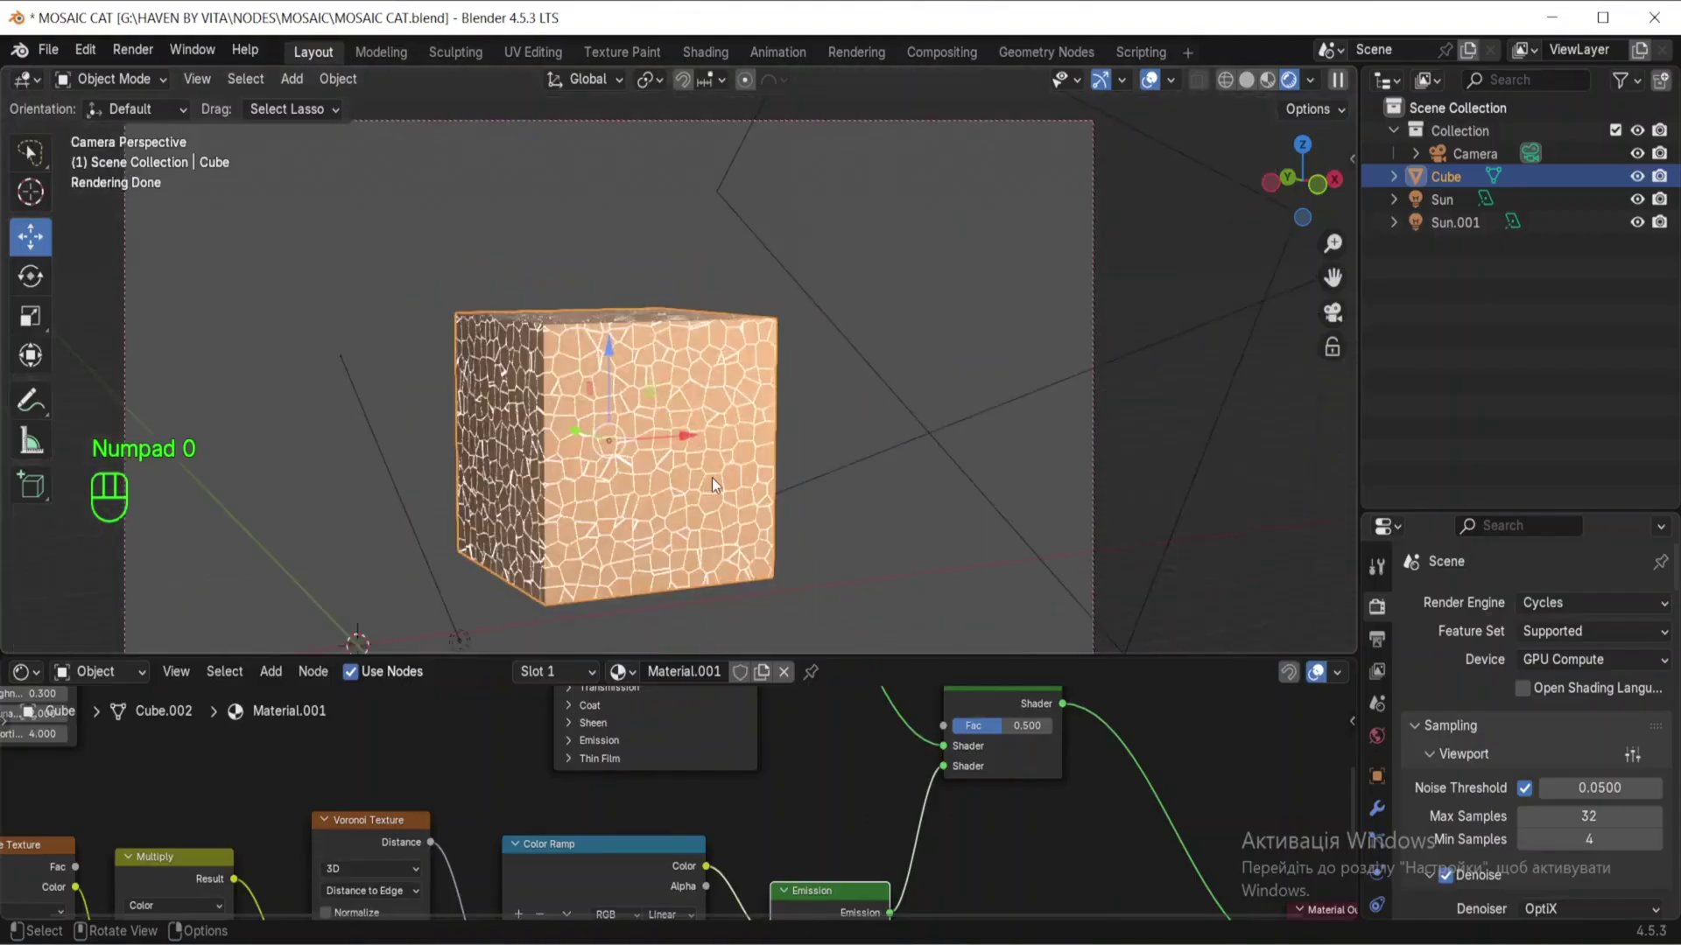
middle_drag(711, 477, 691, 452)
scroll(727, 401, up, 6)
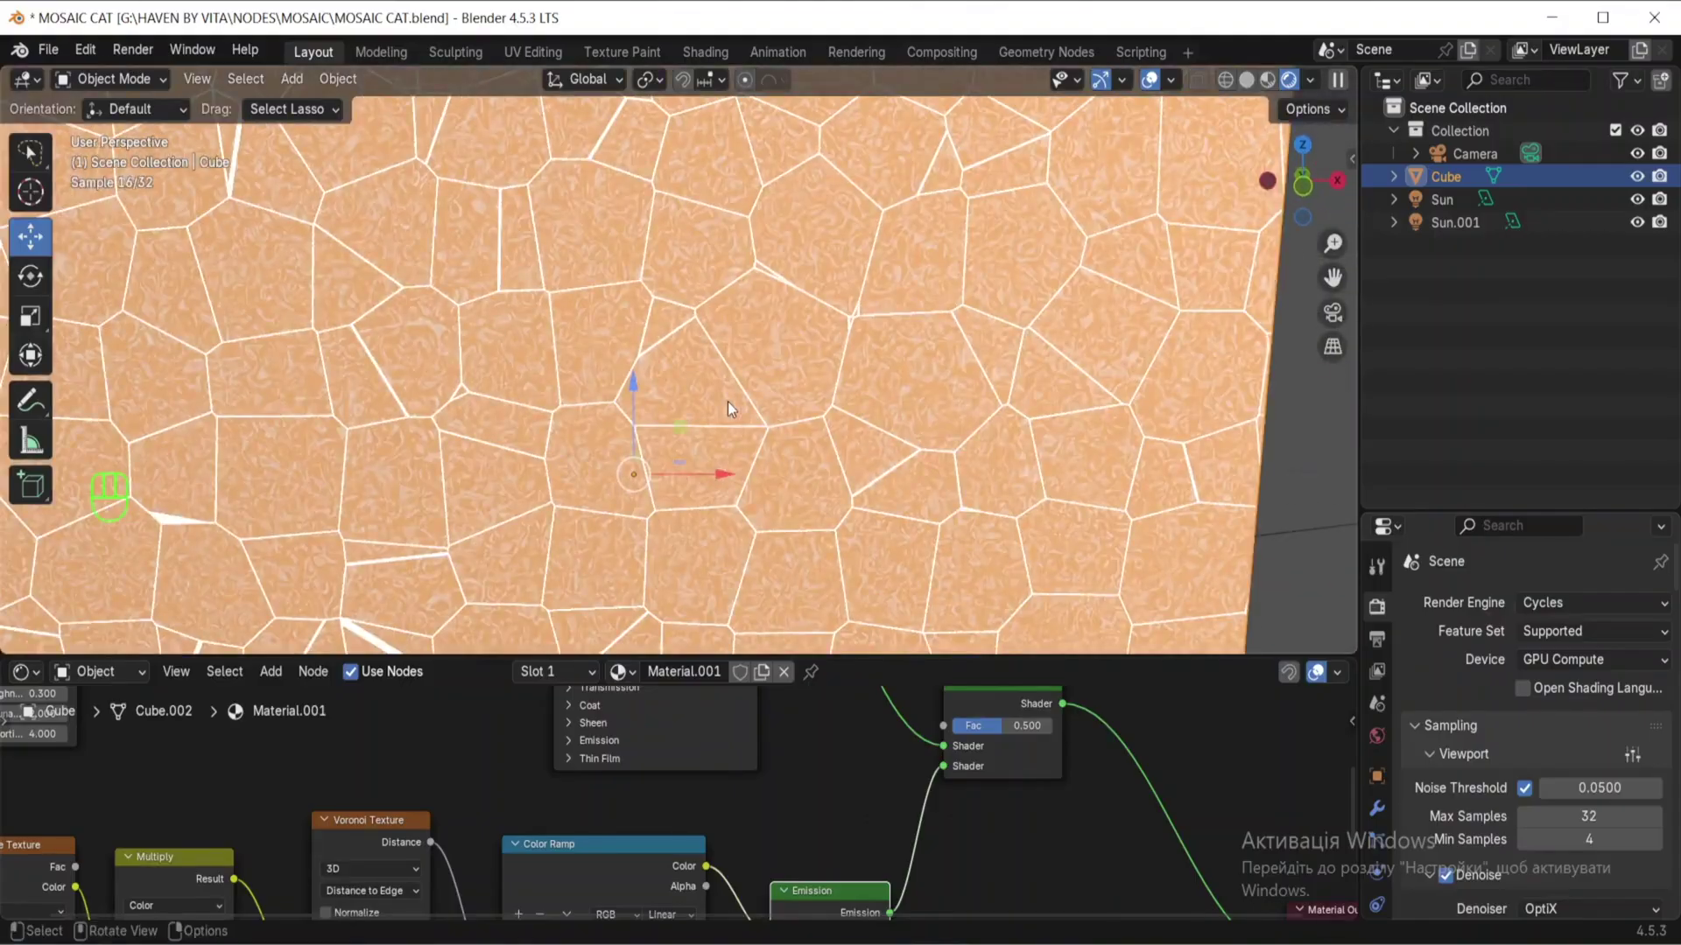
scroll(728, 402, down, 6)
middle_drag(728, 402, 1001, 637)
Step: Tidy the node layout by moving the Material Output and Mix Shader closer to the other shader nodes
drag(1001, 657, 998, 306)
key(Home)
scroll(953, 490, down, 2)
drag(1159, 702, 1062, 531)
drag(933, 555, 906, 533)
drag(706, 688, 703, 694)
Step: Change the orange stop of the Color Ramp feeding the Principled BSDF's Base Color to purple
click(517, 648)
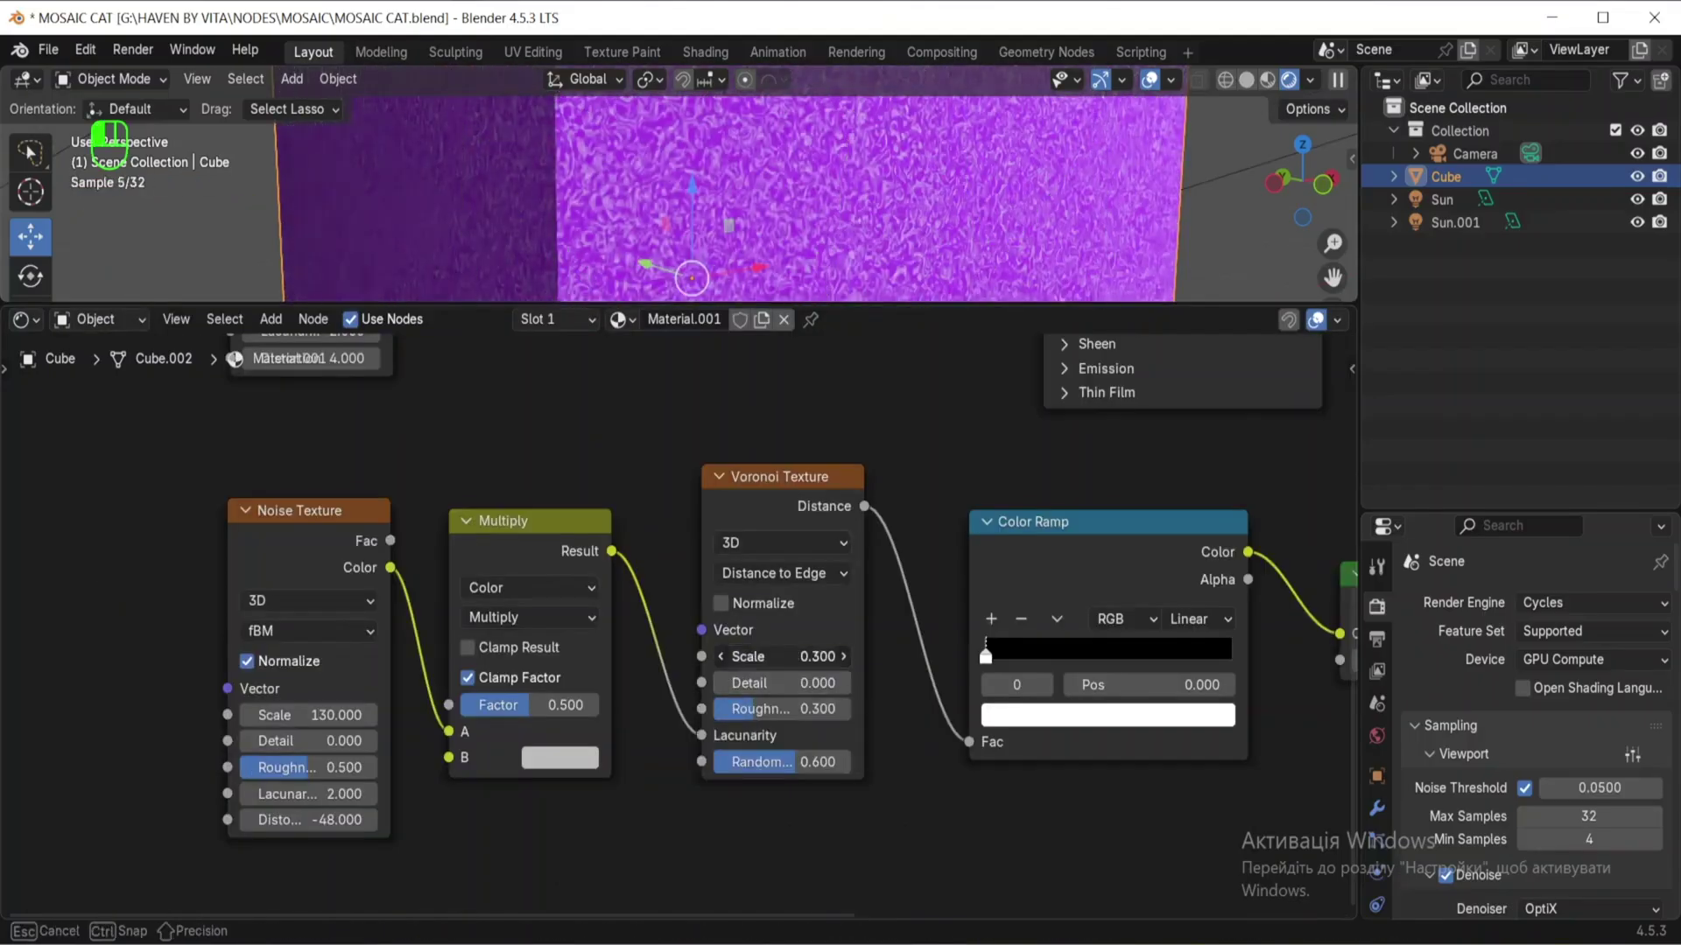
drag(885, 361, 875, 575)
scroll(845, 433, down, 5)
drag(770, 791, 975, 709)
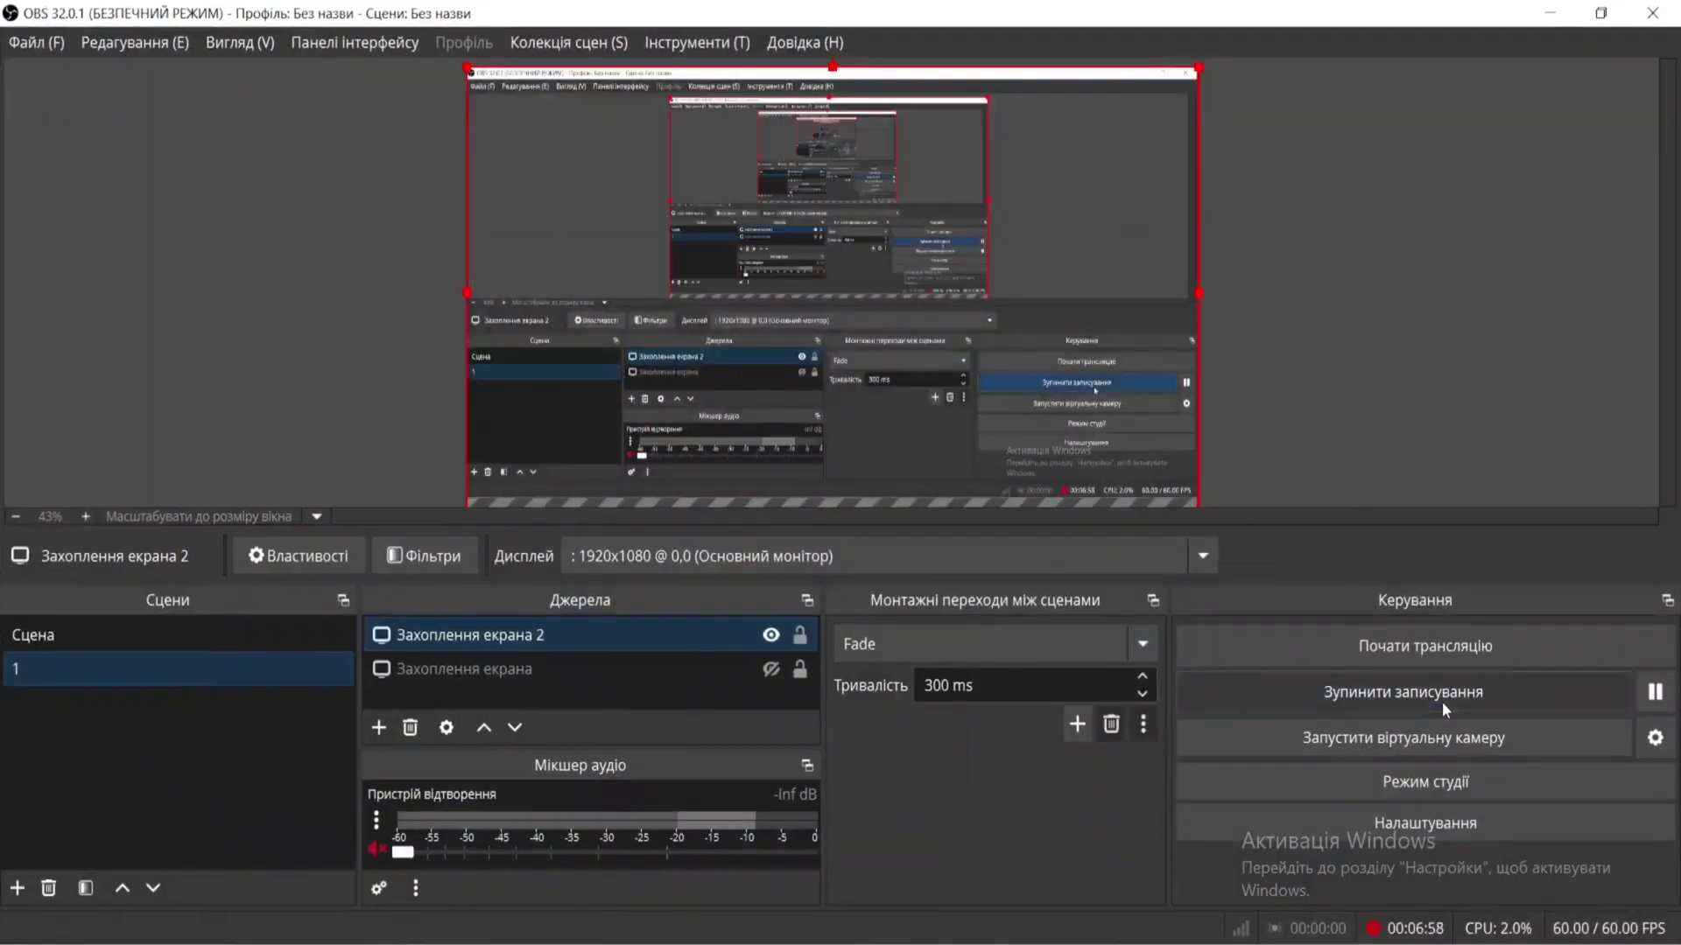
Step: Move the cube along X out of the camera frame at a reduced size and hide it
key(KP_0)
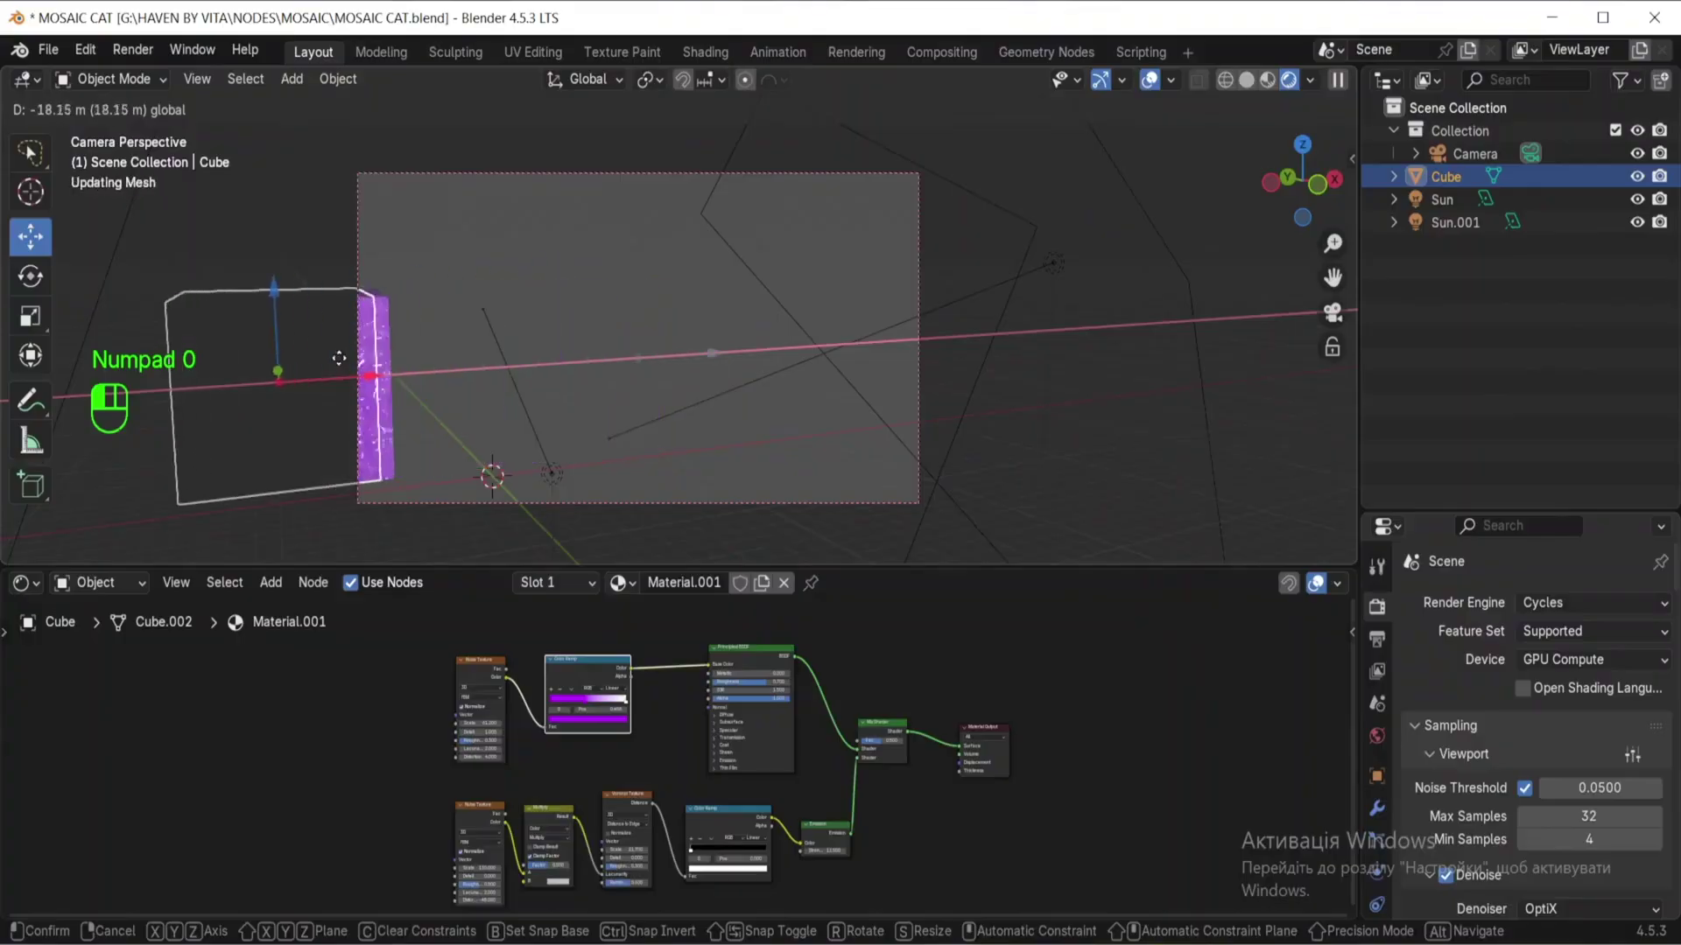
drag(338, 356, 213, 406)
key(s)
click(233, 385)
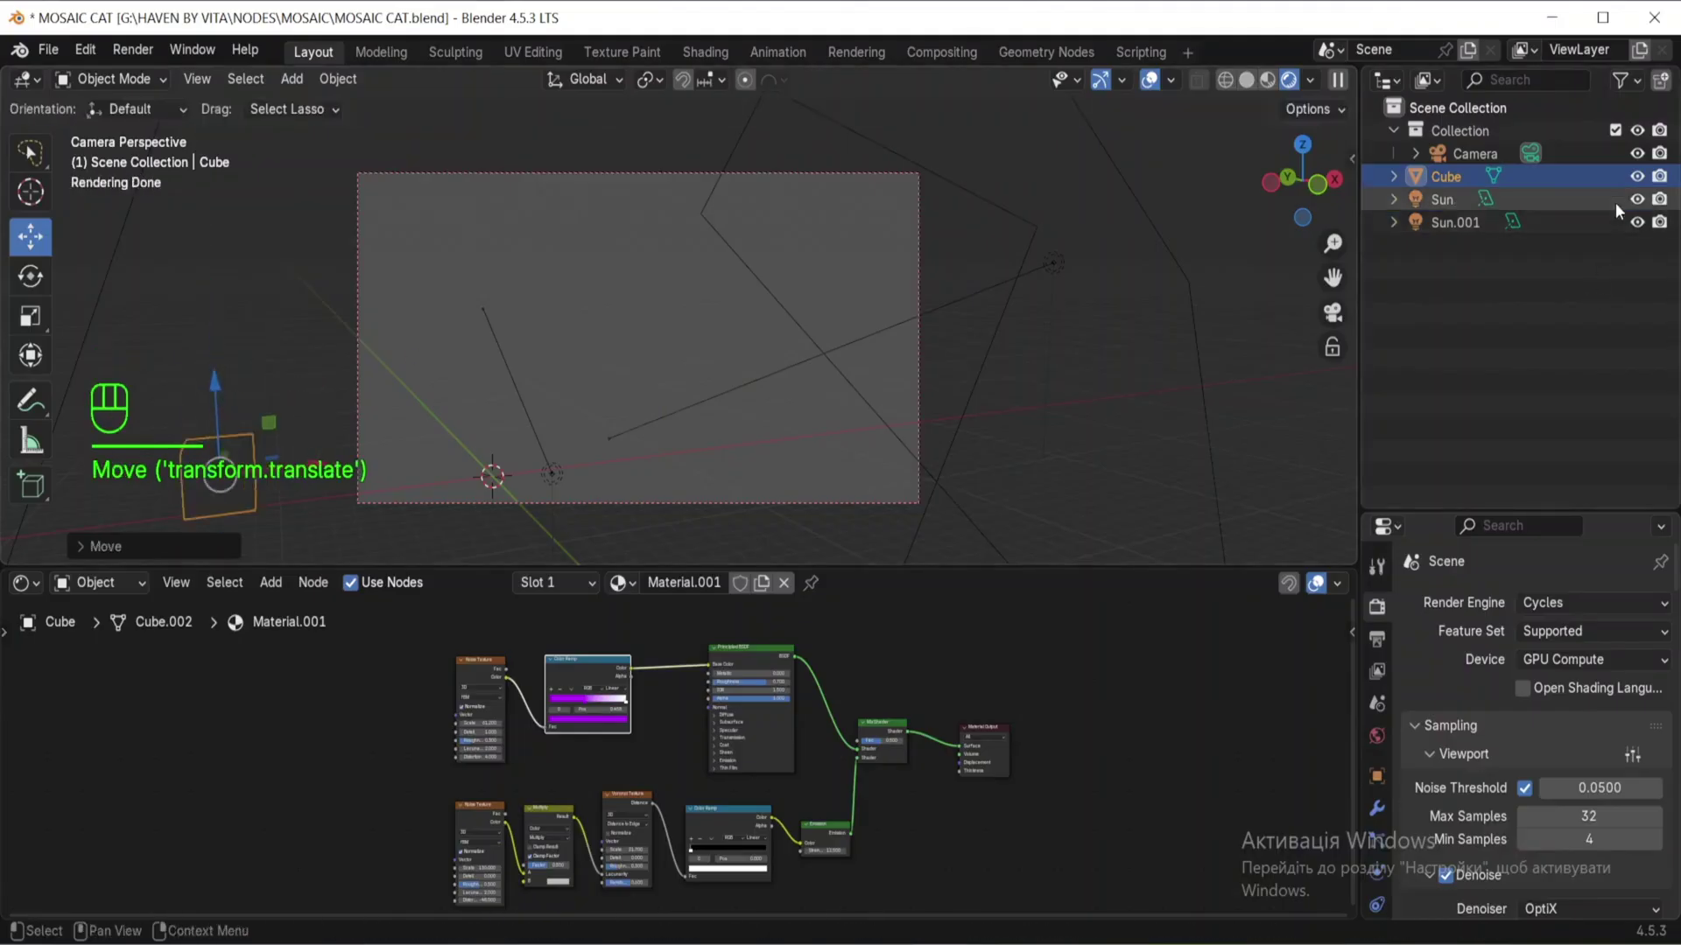
click(1637, 176)
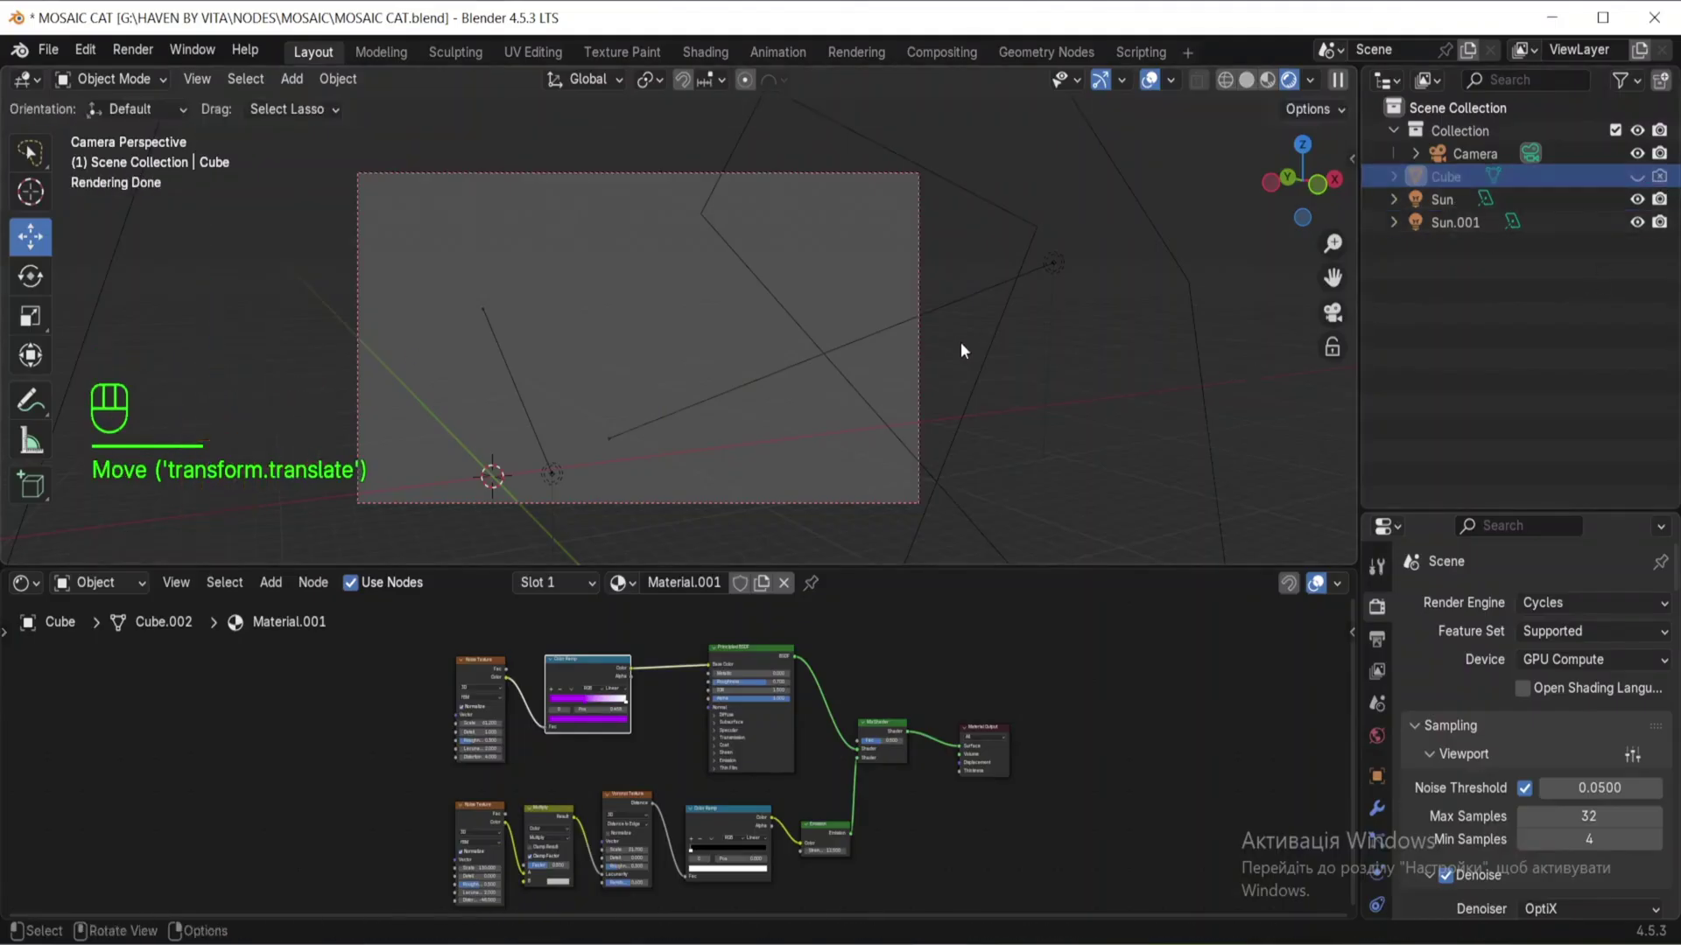
Step: Import the Scalable Vector Graphics file 30138070_cat_orange_sketch [преобразованный]-01.svg from the MOSAIC folder in front view
key(KP_1)
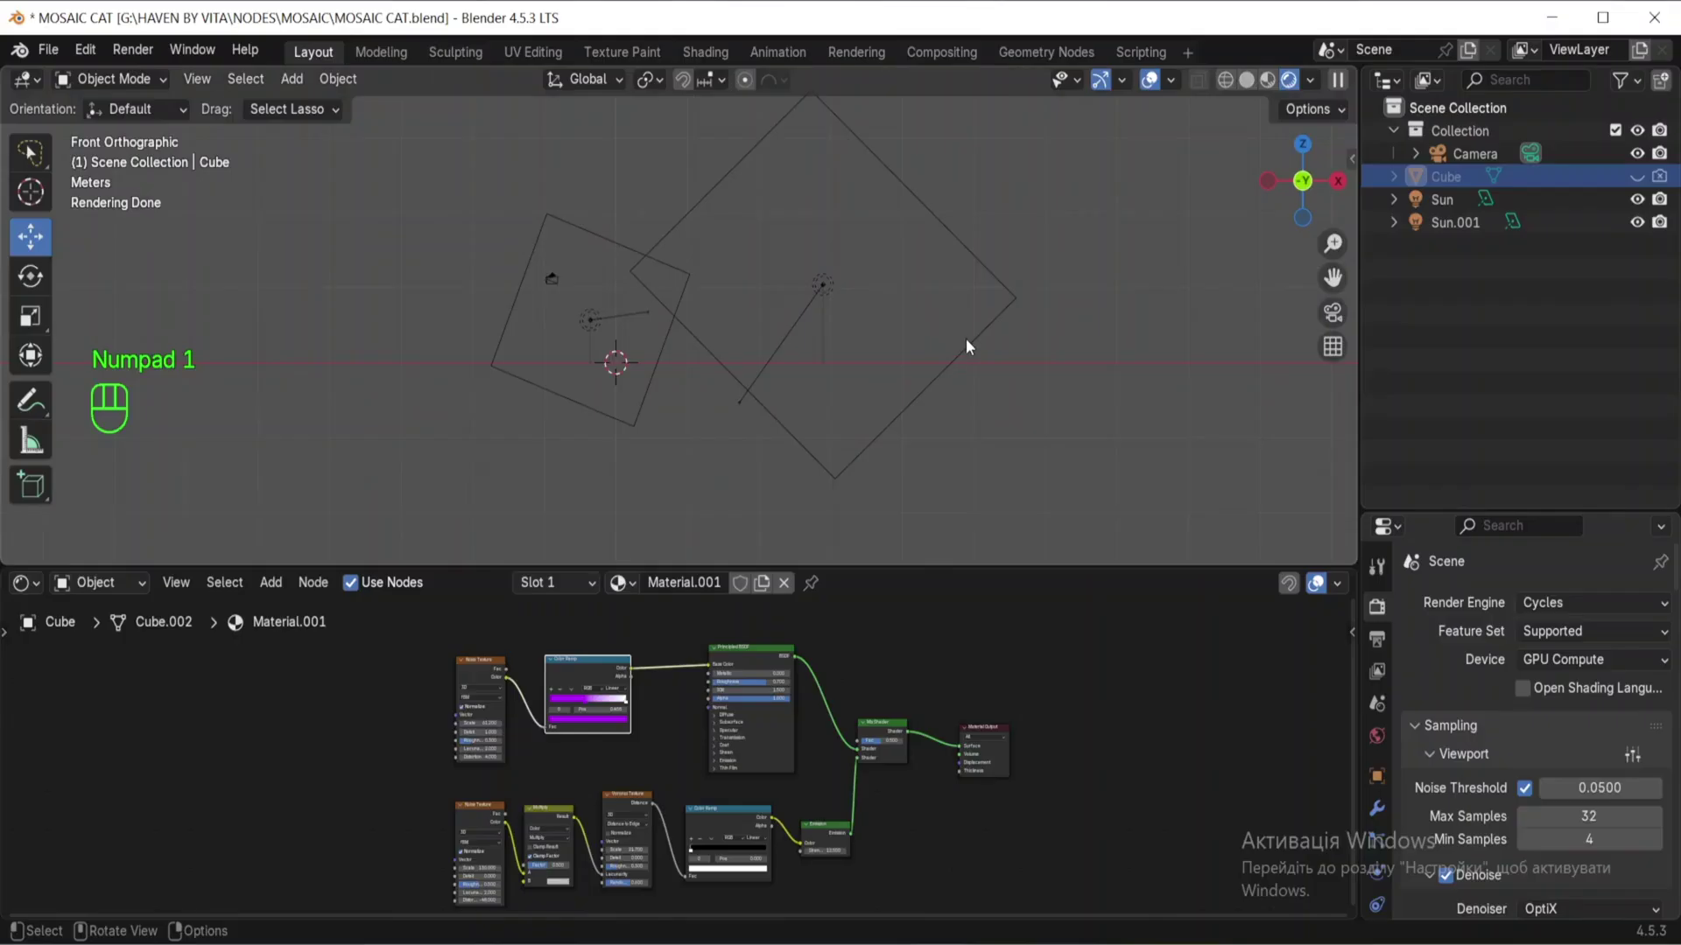
key(shift+a)
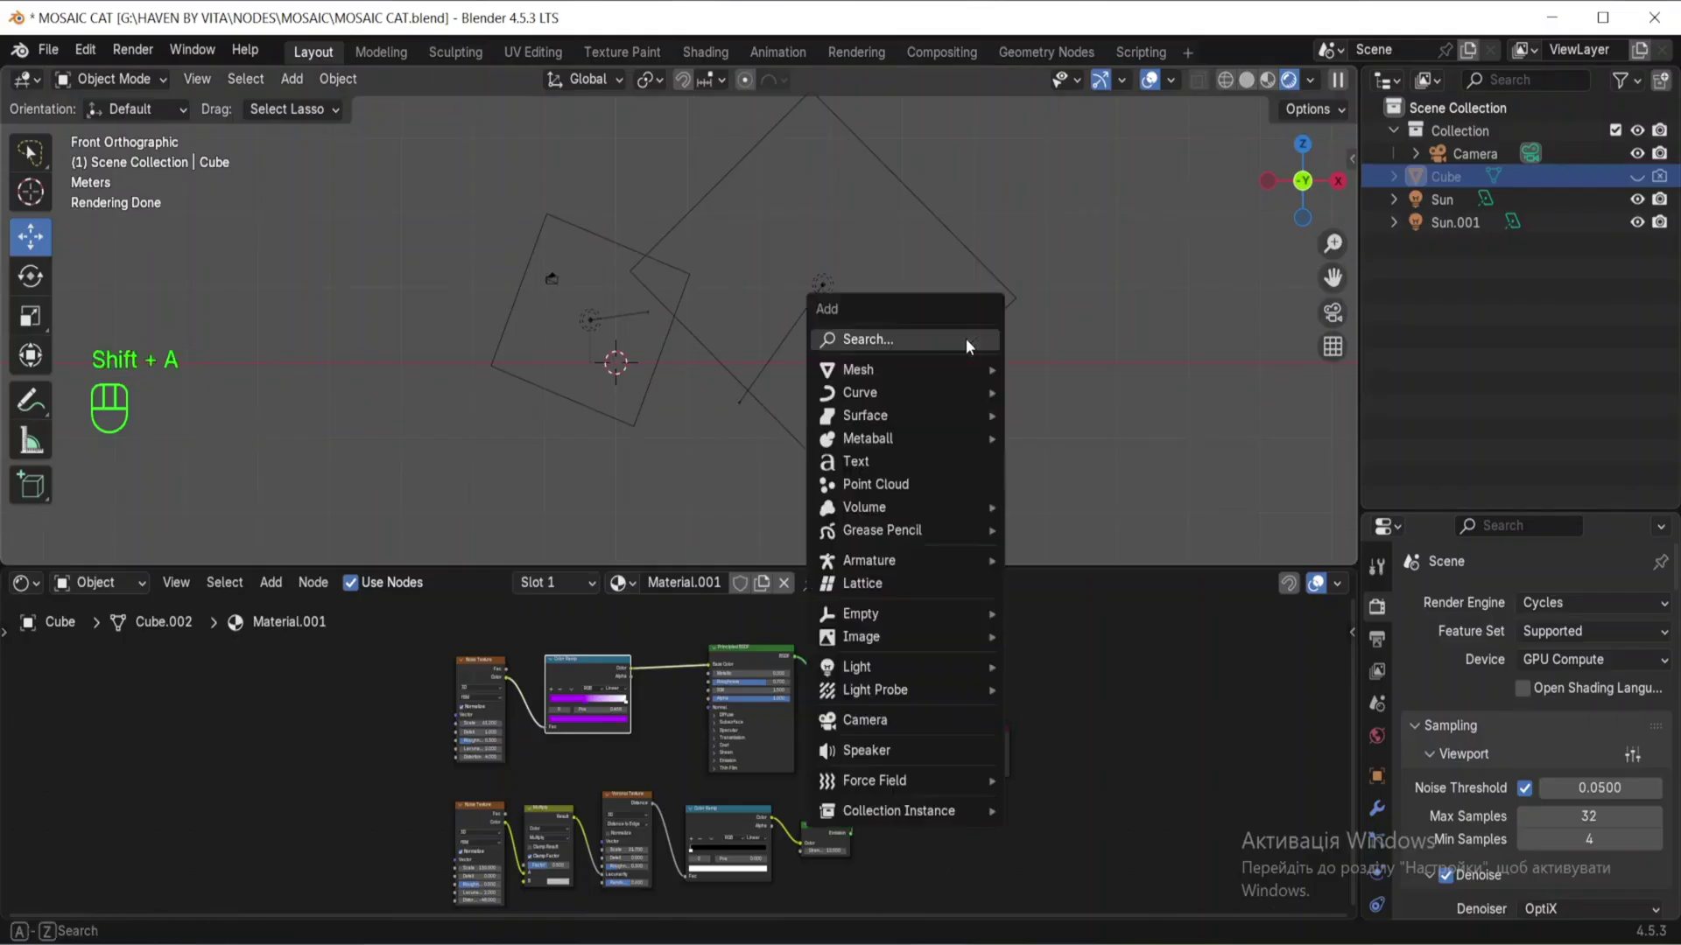
click(48, 49)
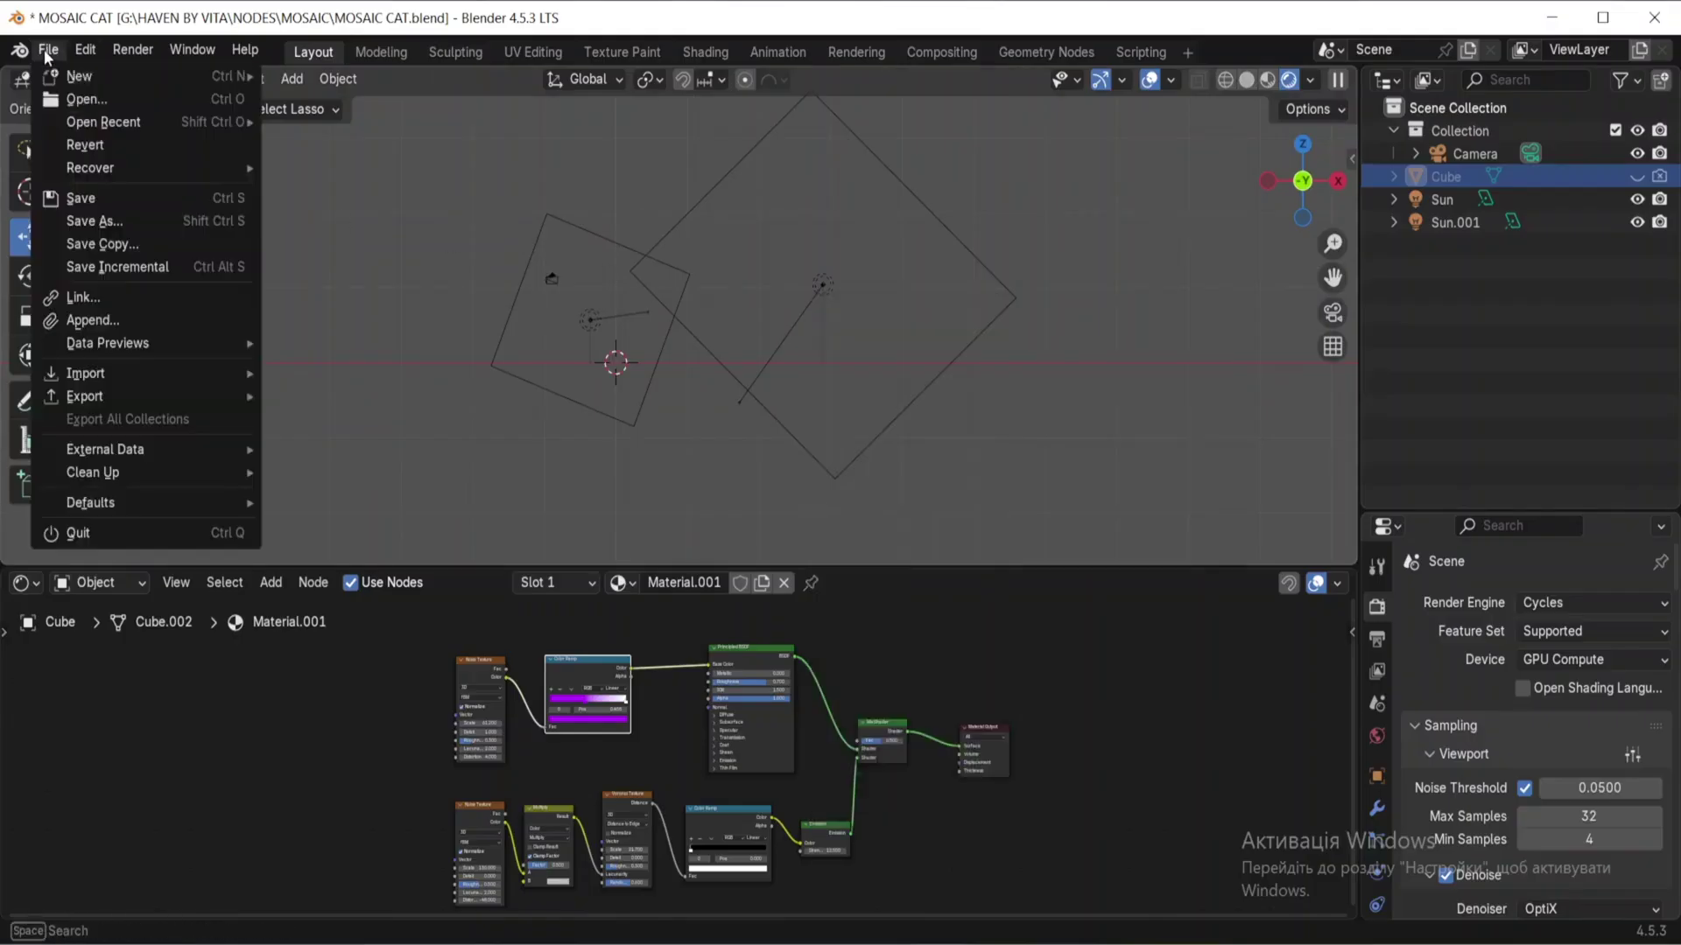
mouse_move(122, 377)
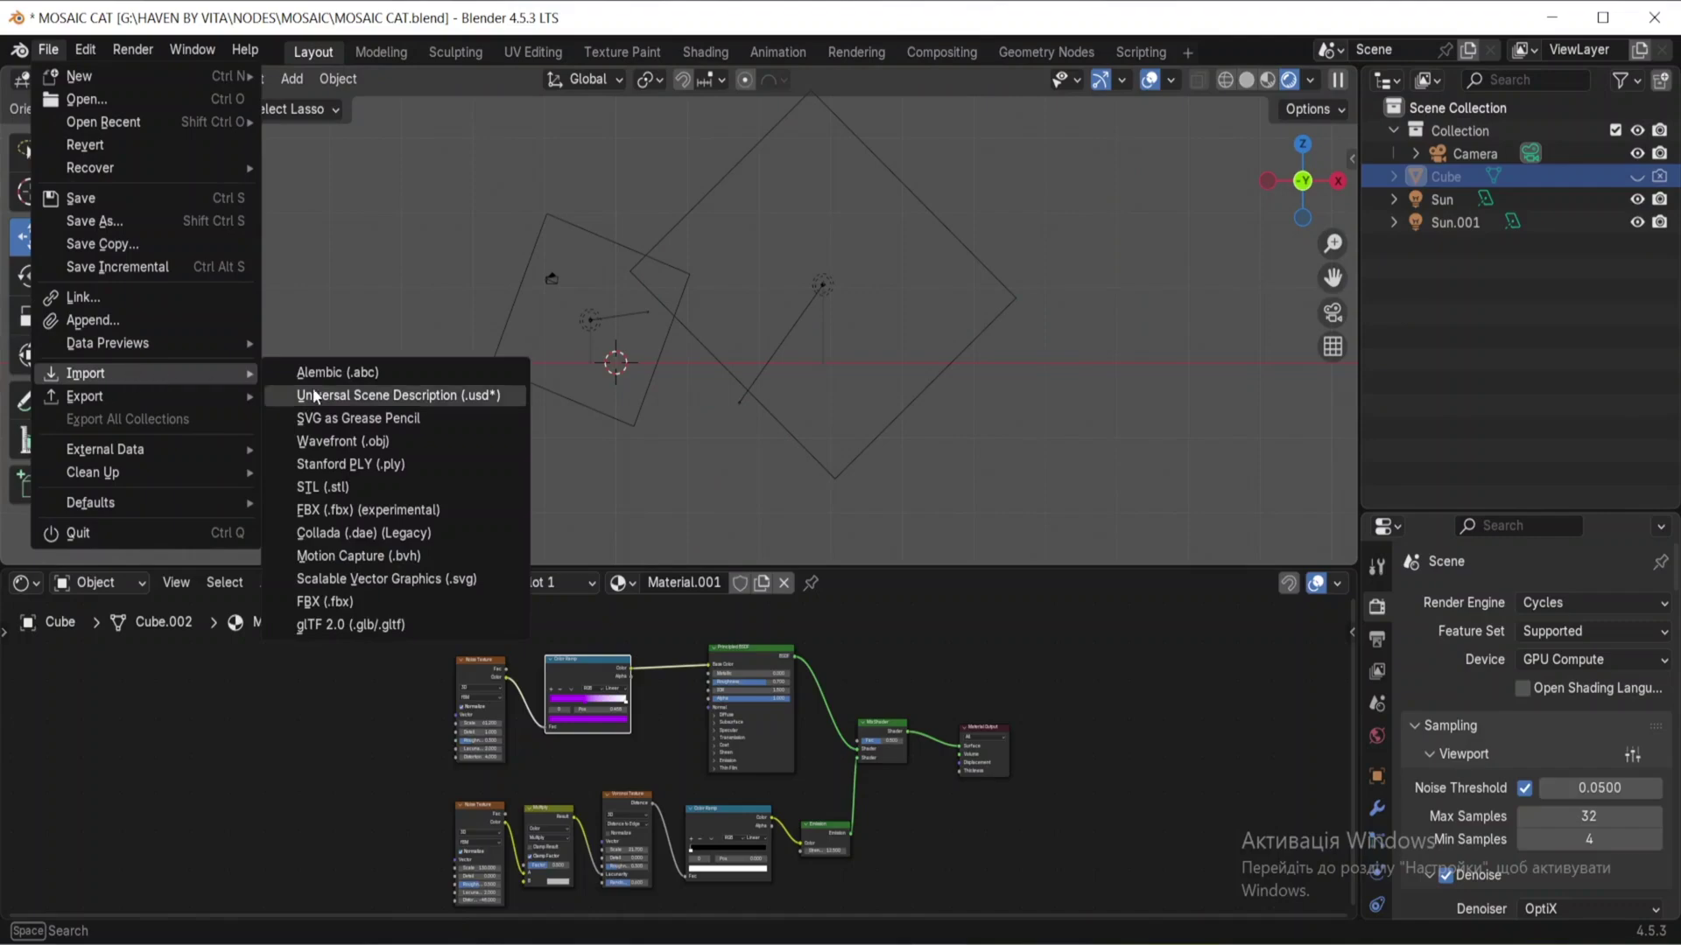
click(424, 580)
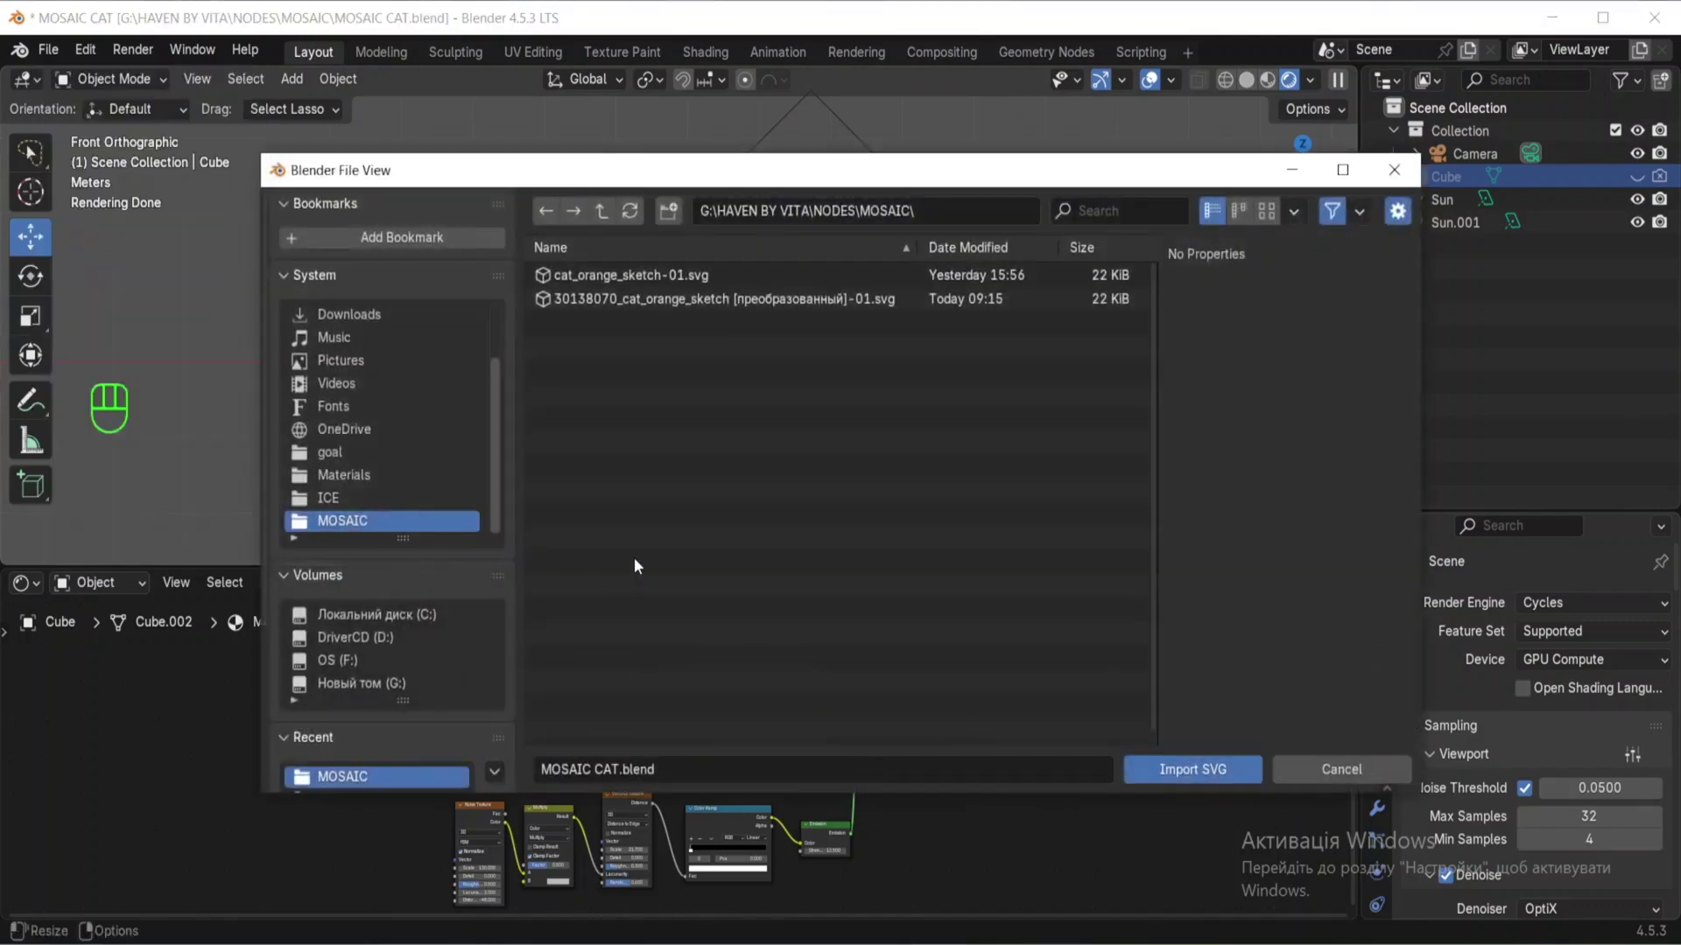
double_click(770, 298)
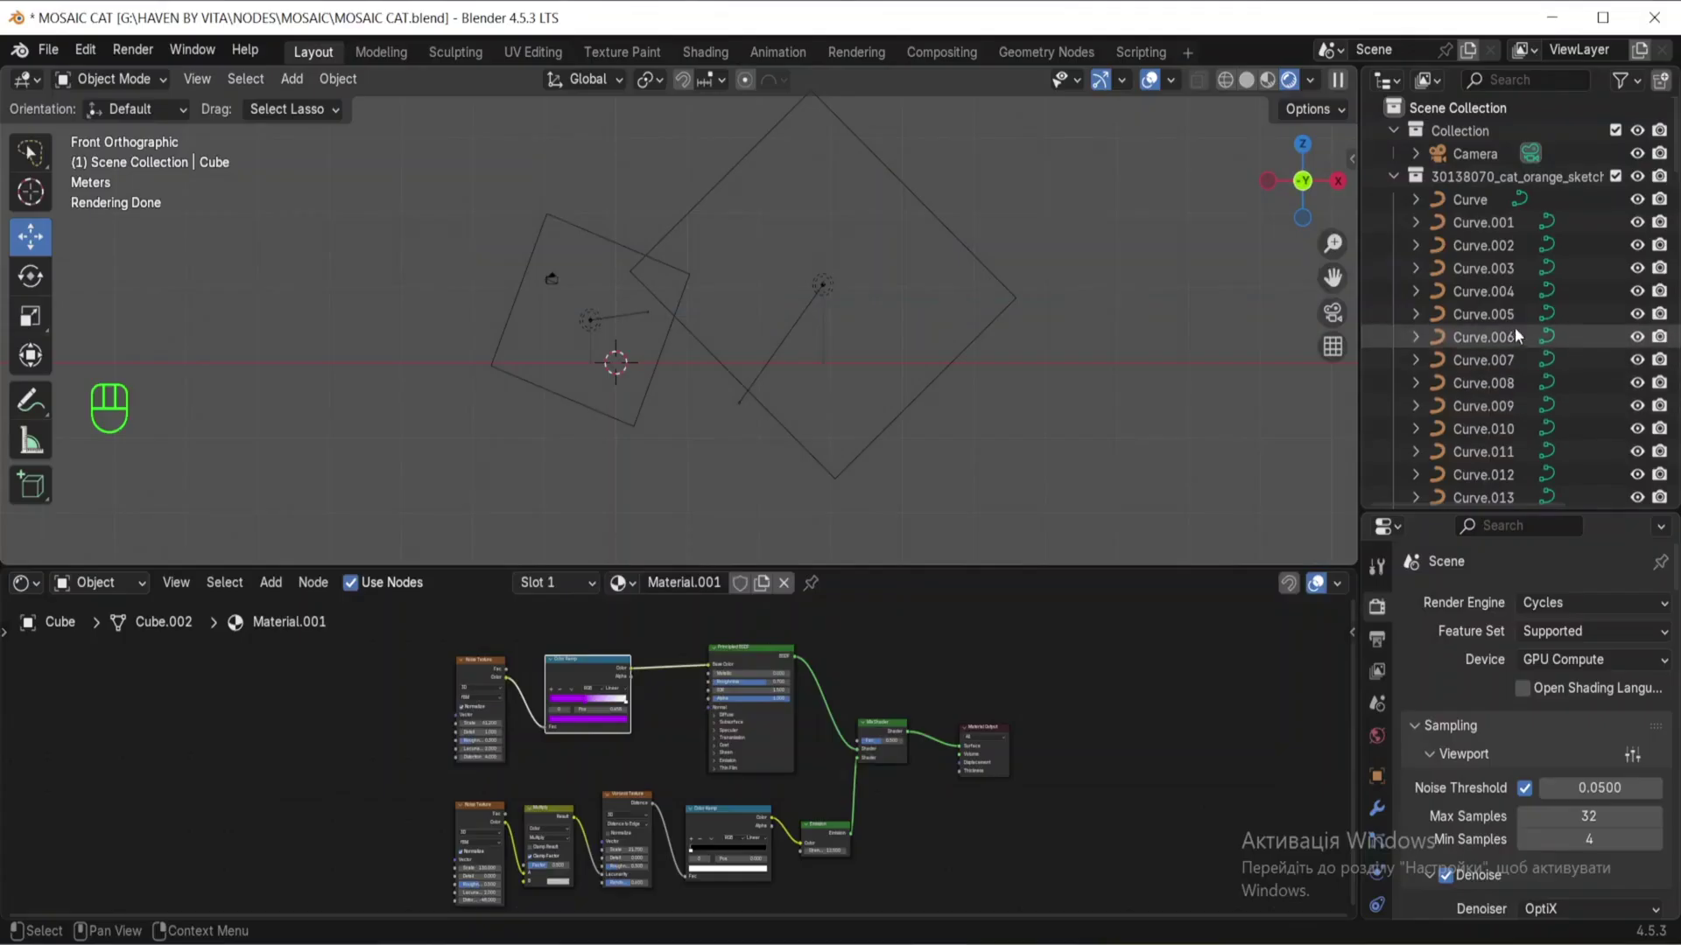
Step: Rename the imported SVG collection as CAT
click(1493, 178)
double_click(1493, 179)
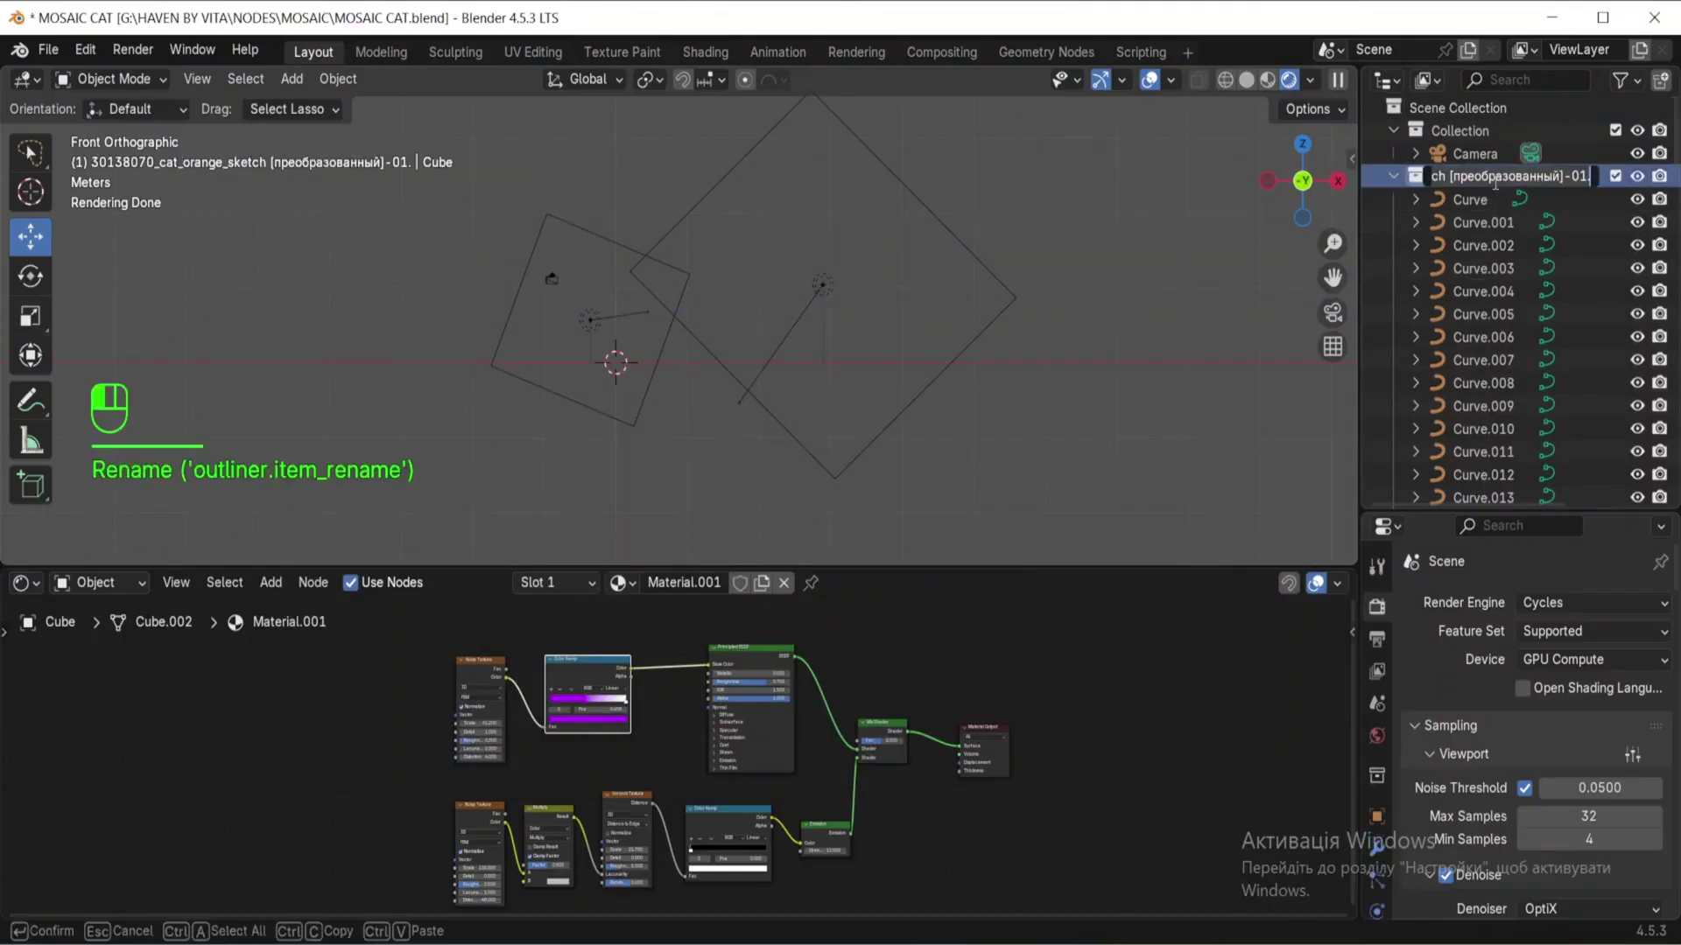
key(BackSpace)
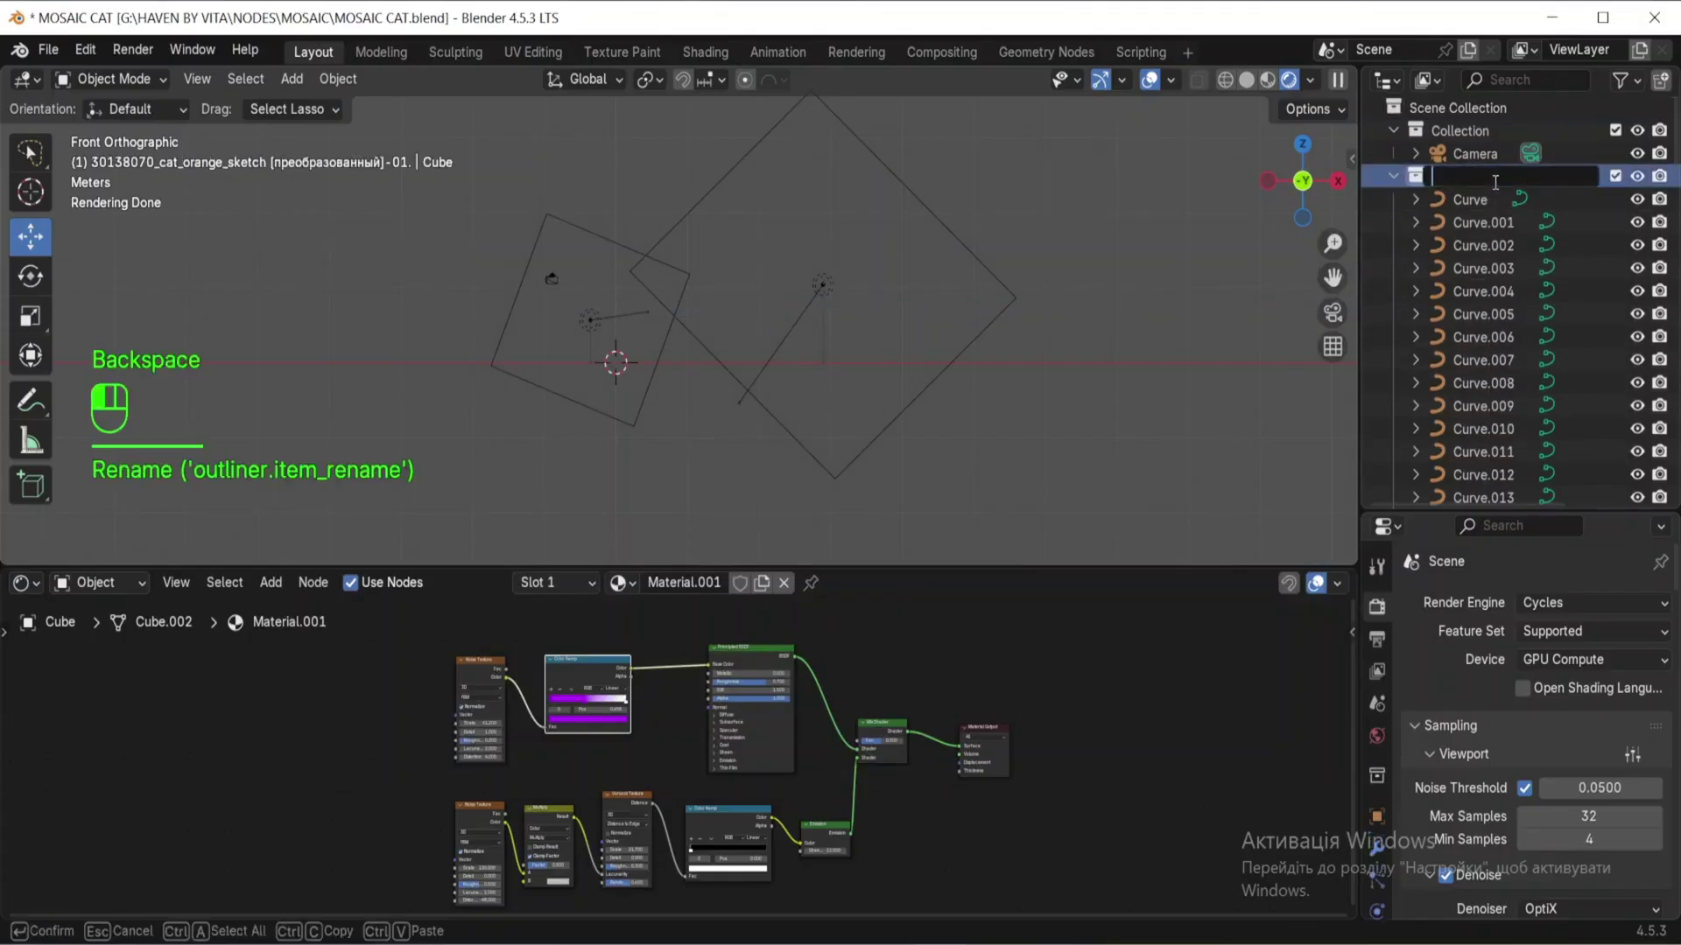
text(CAT)
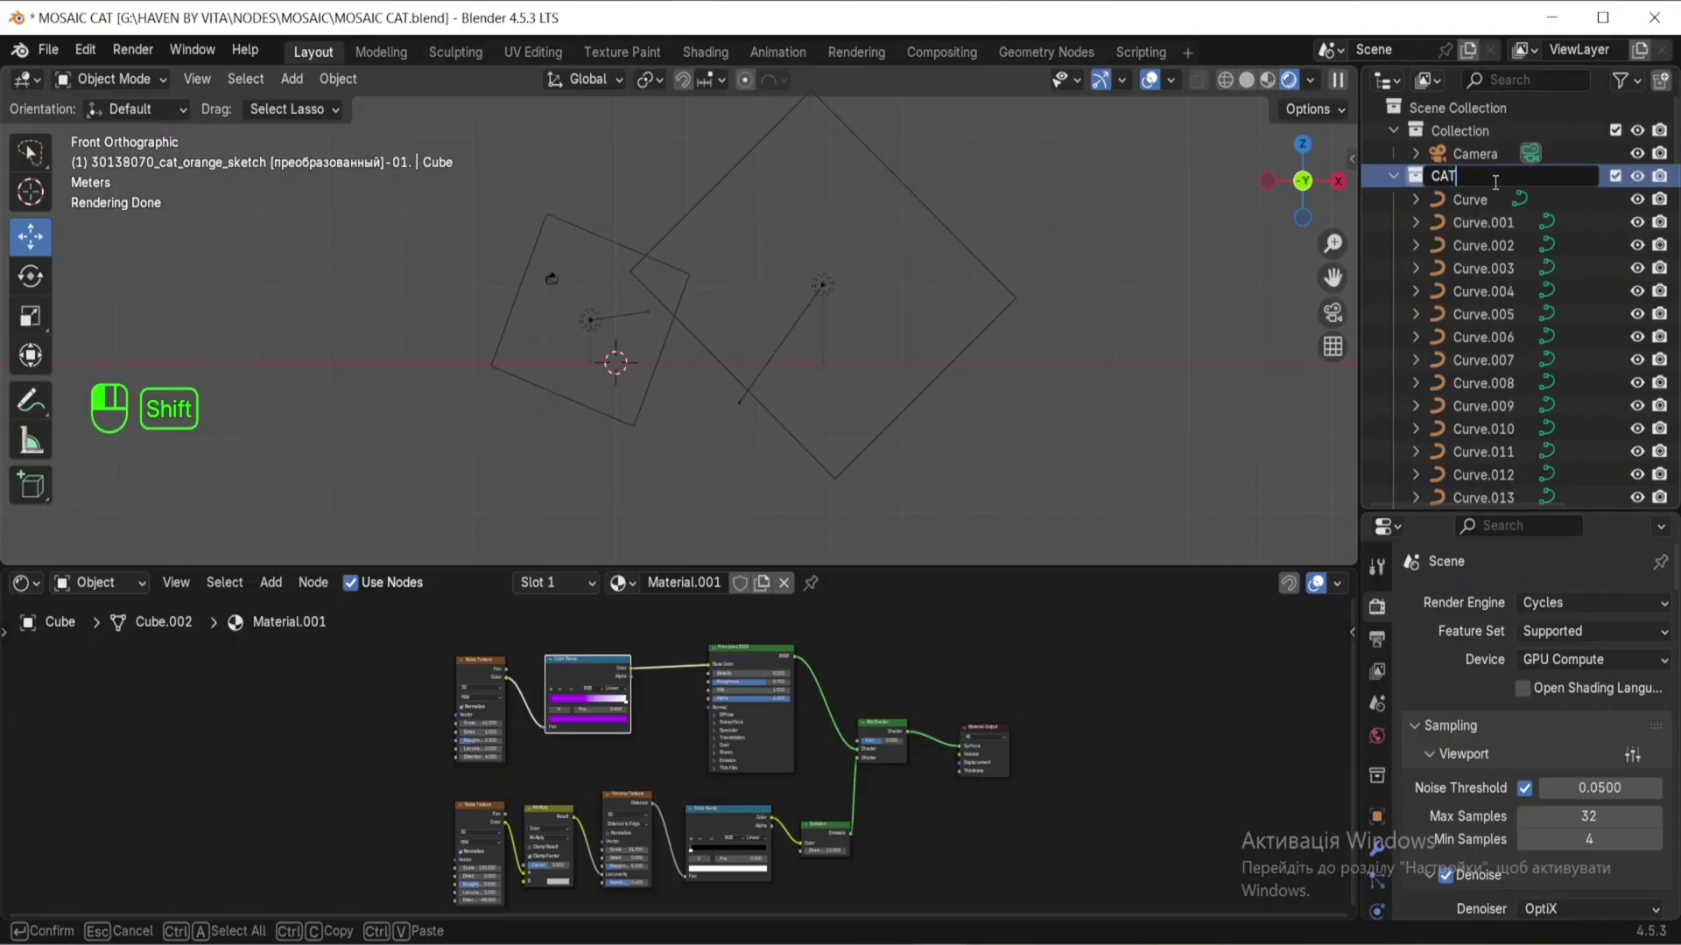
key(Return)
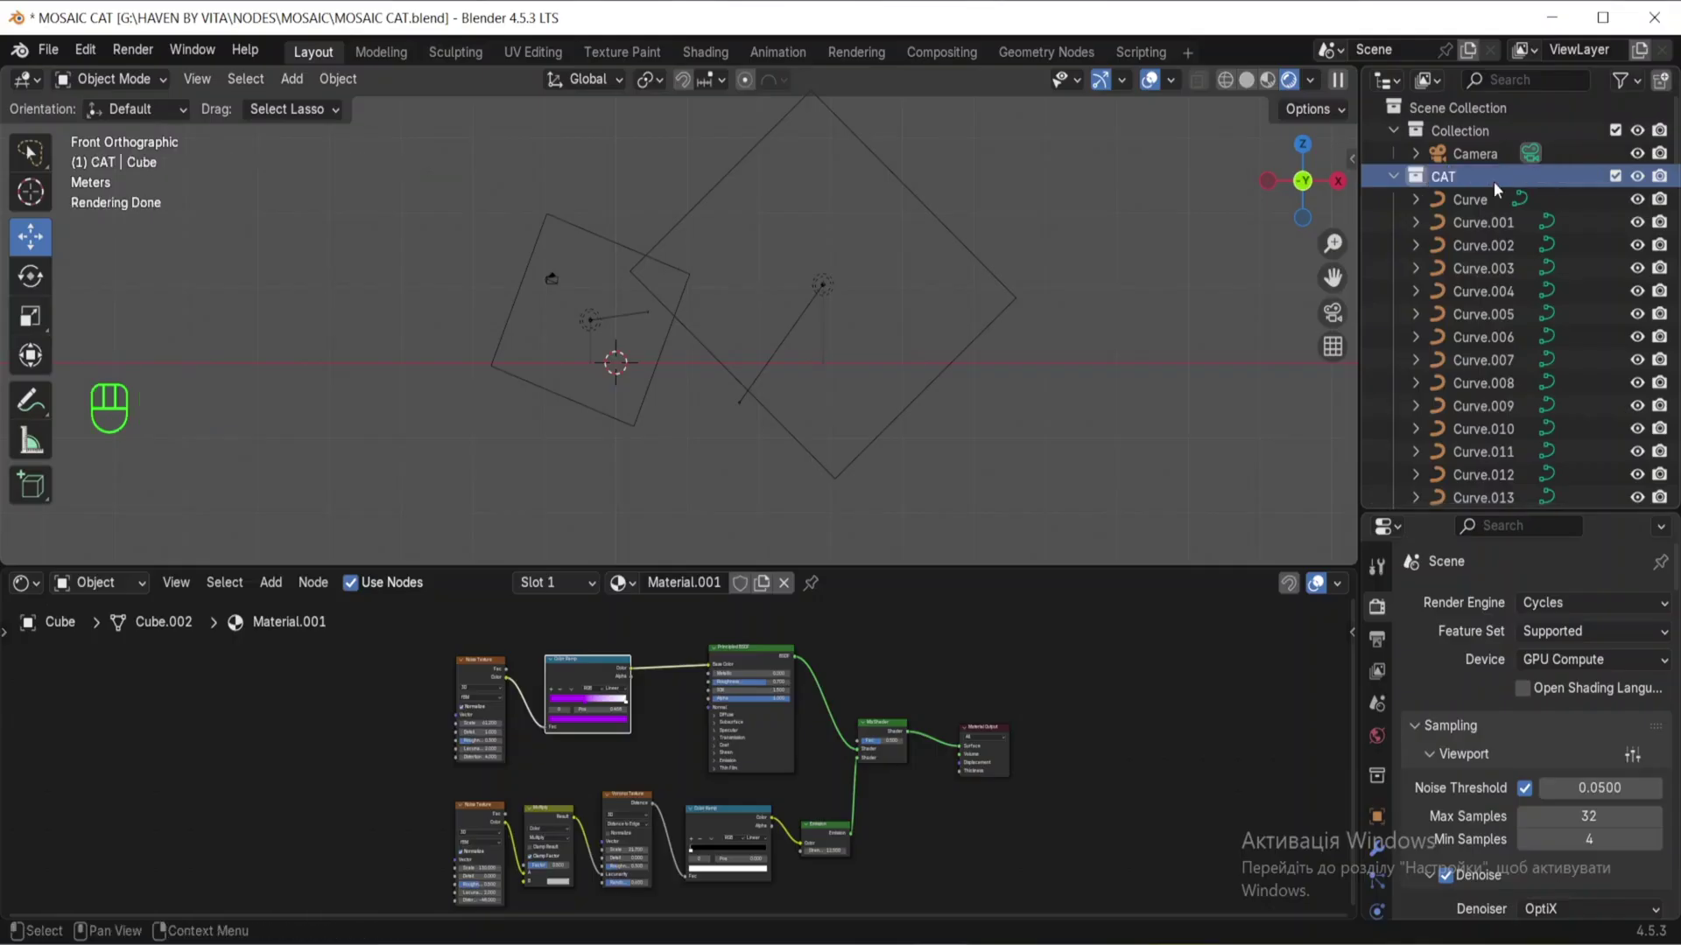
Step: Select all the curves in the CAT collection, from Curve through Curve.085, and scale them up about 14 times
click(1478, 198)
scroll(1523, 289, down, 6)
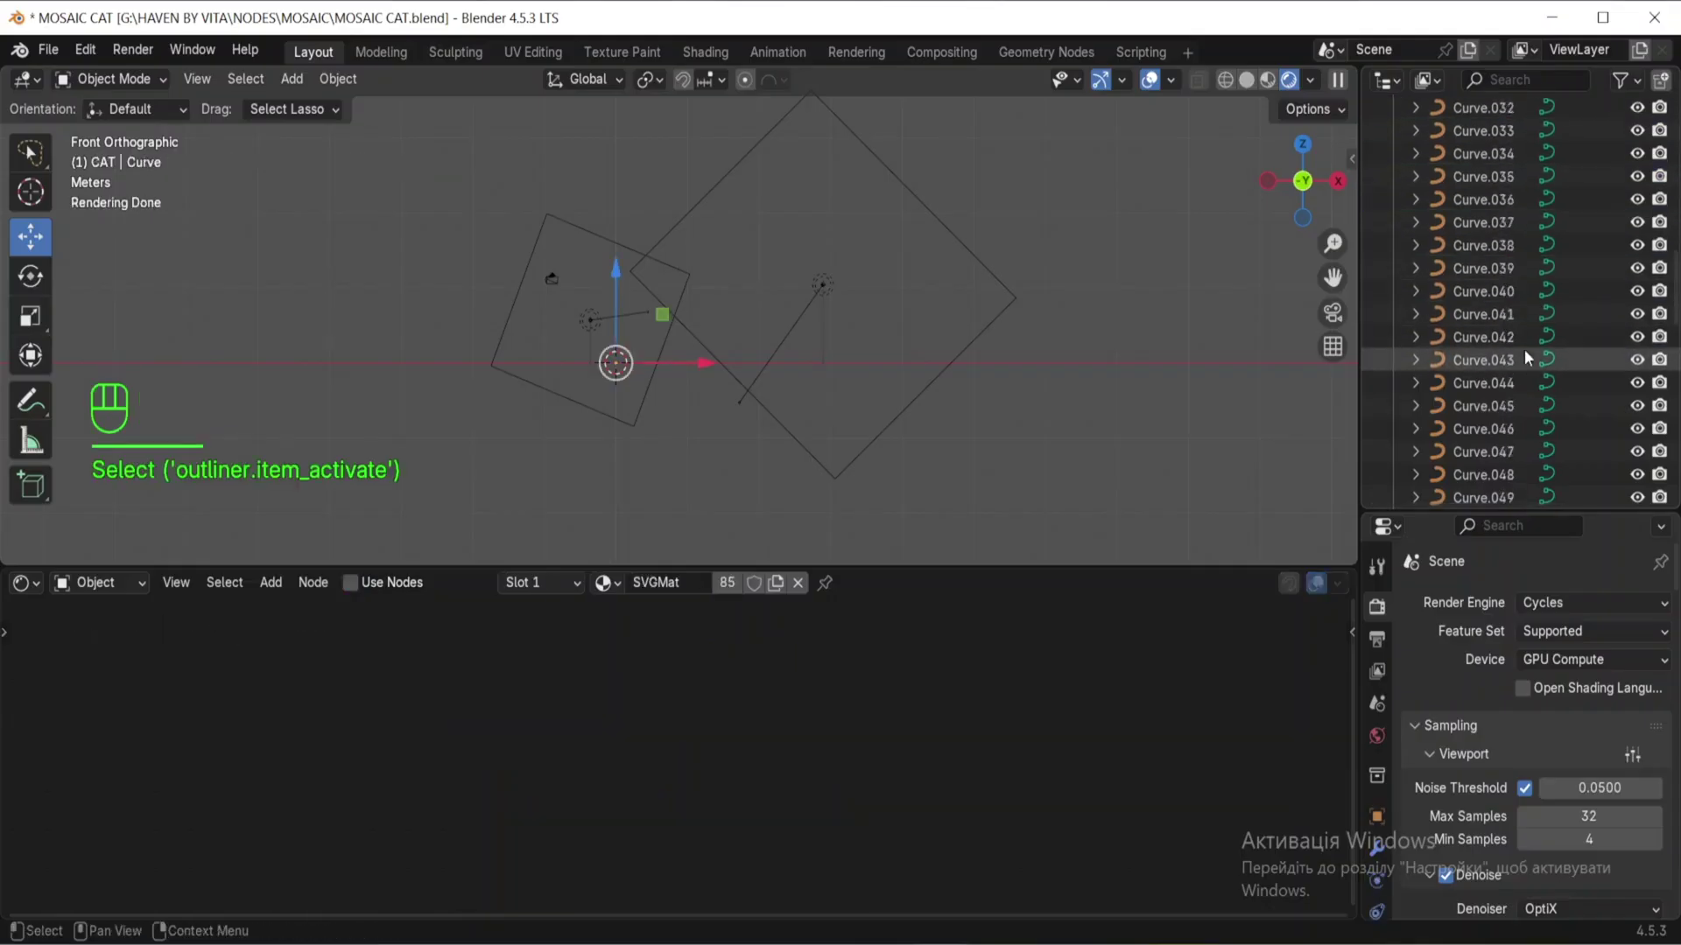
scroll(1516, 360, down, 15)
shift+click(1502, 415)
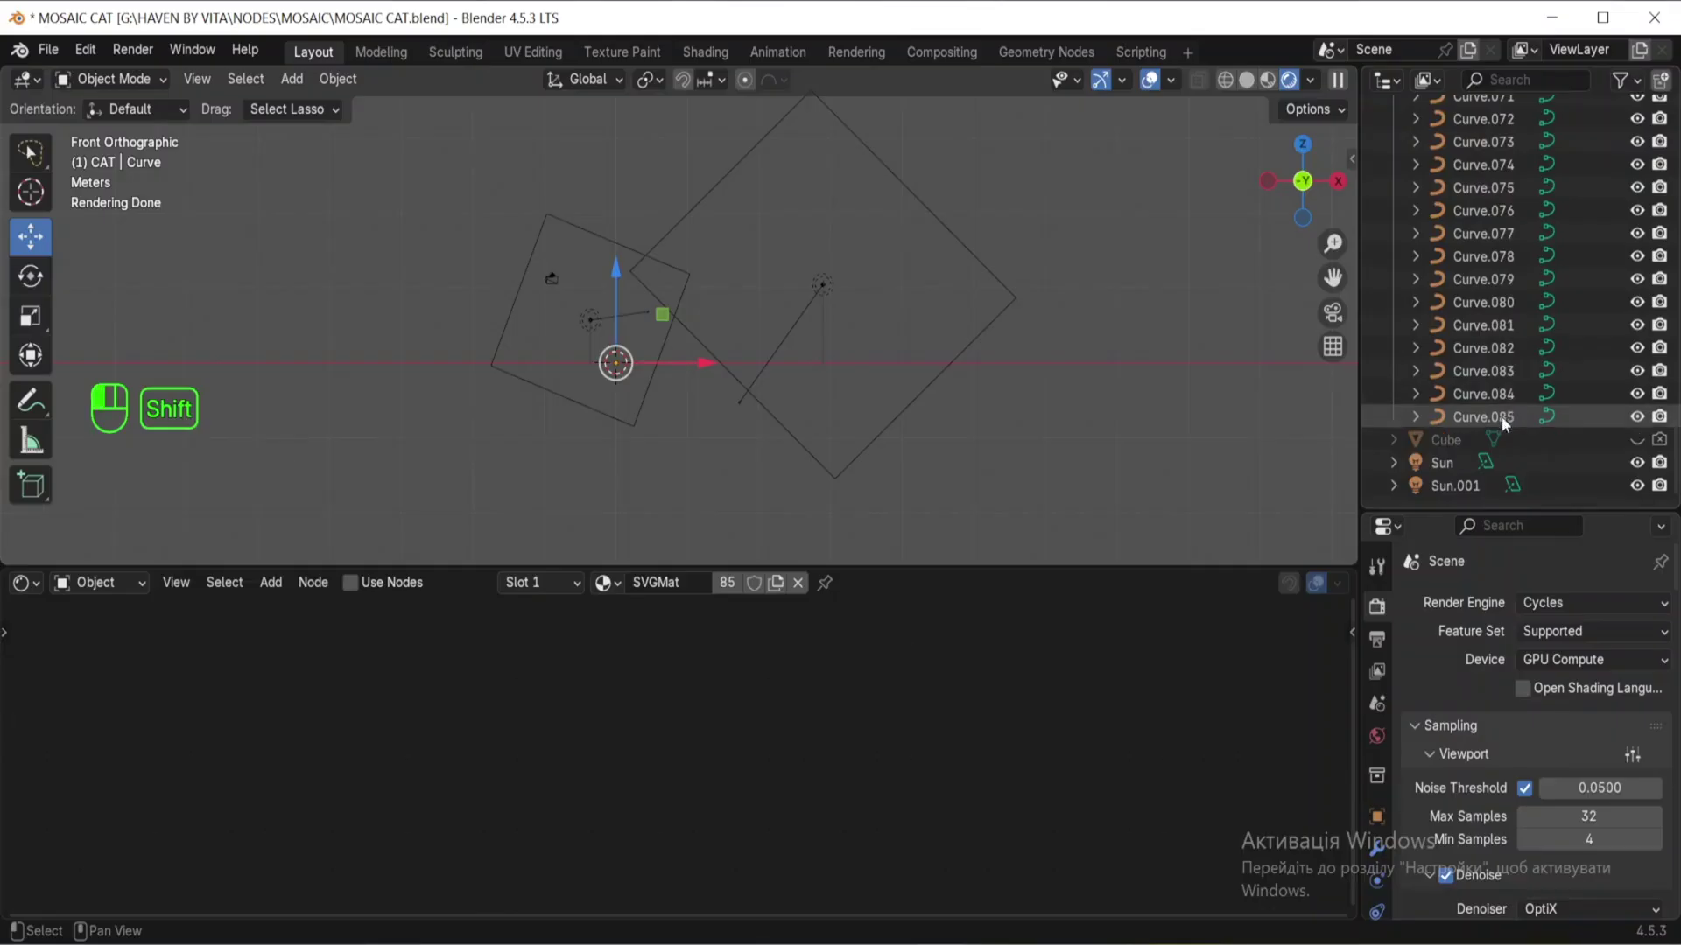
key(s)
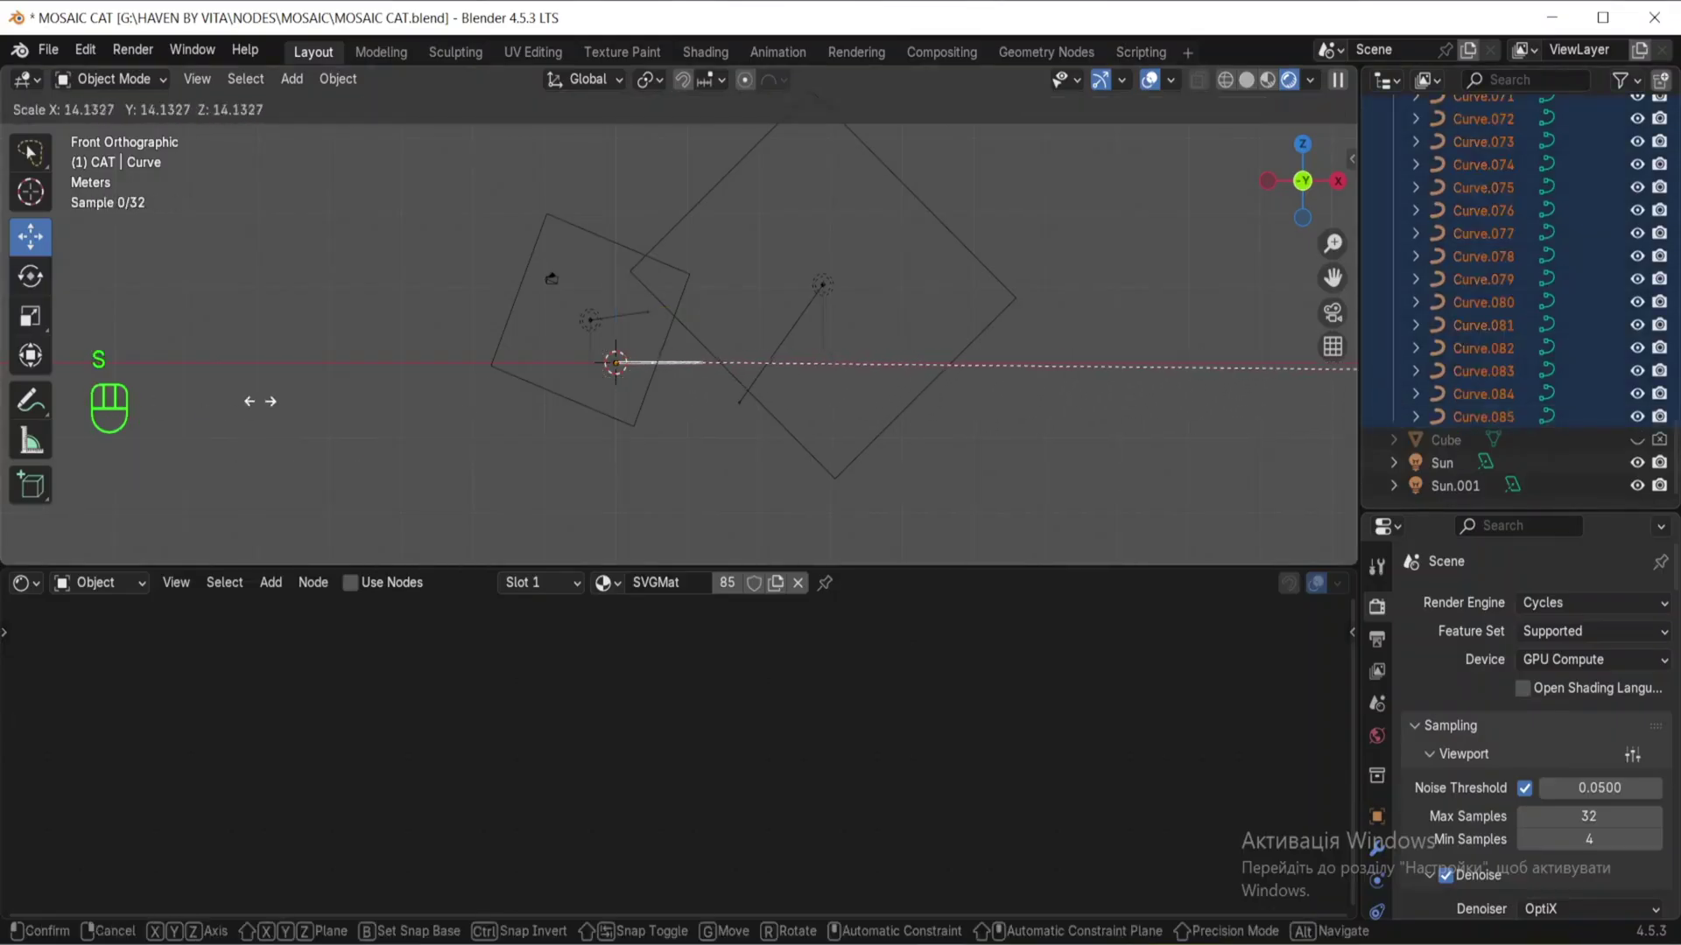
click(1346, 401)
Step: Rotate the selected cat curves by -90 degrees in right view so the drawing stands upright
key(KP_3)
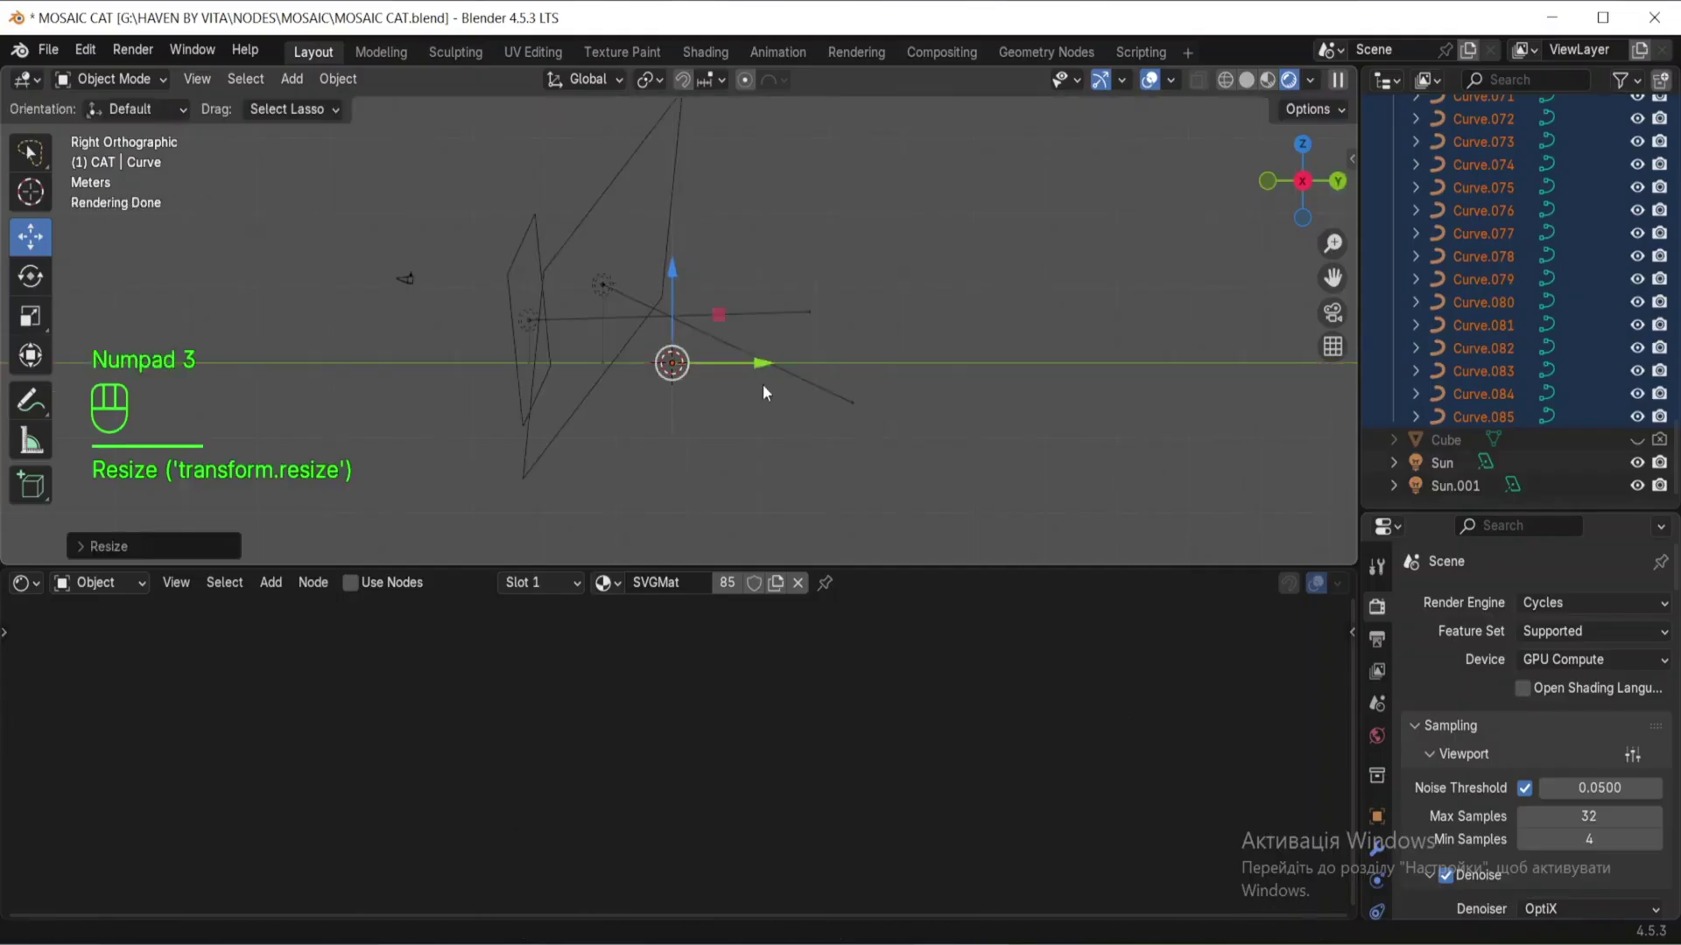
key(r)
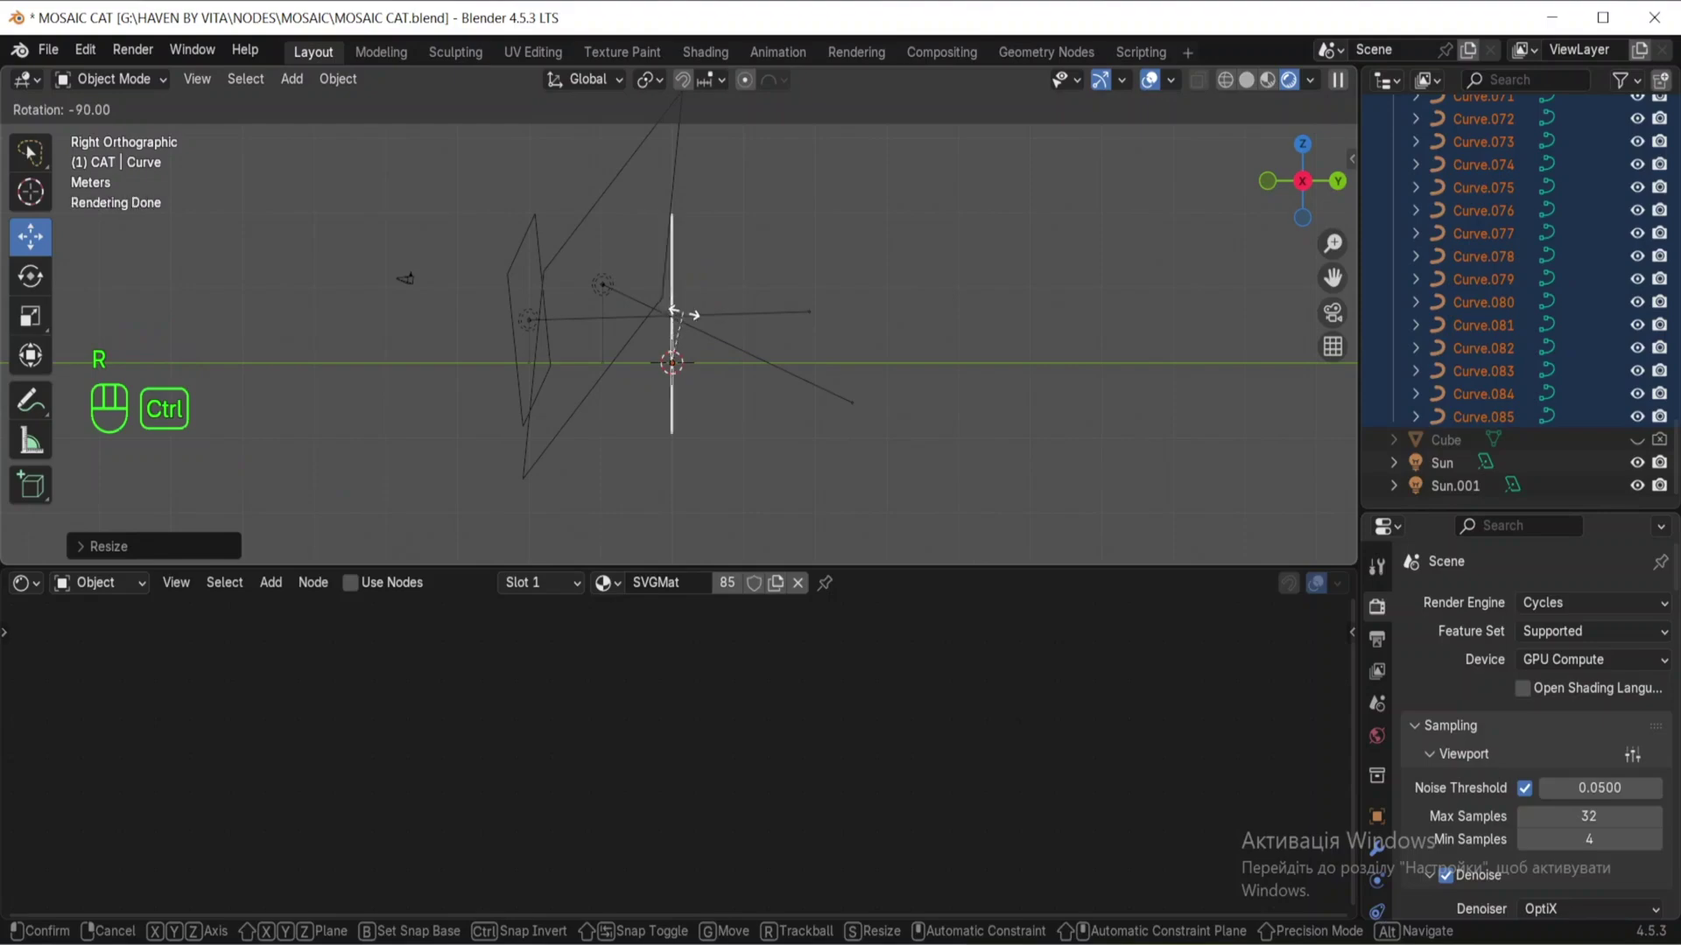
ctrl+click(685, 313)
Step: In camera view, reposition the cat curves and scale them down to about 0.84 to fit the camera frame
key(KP_0)
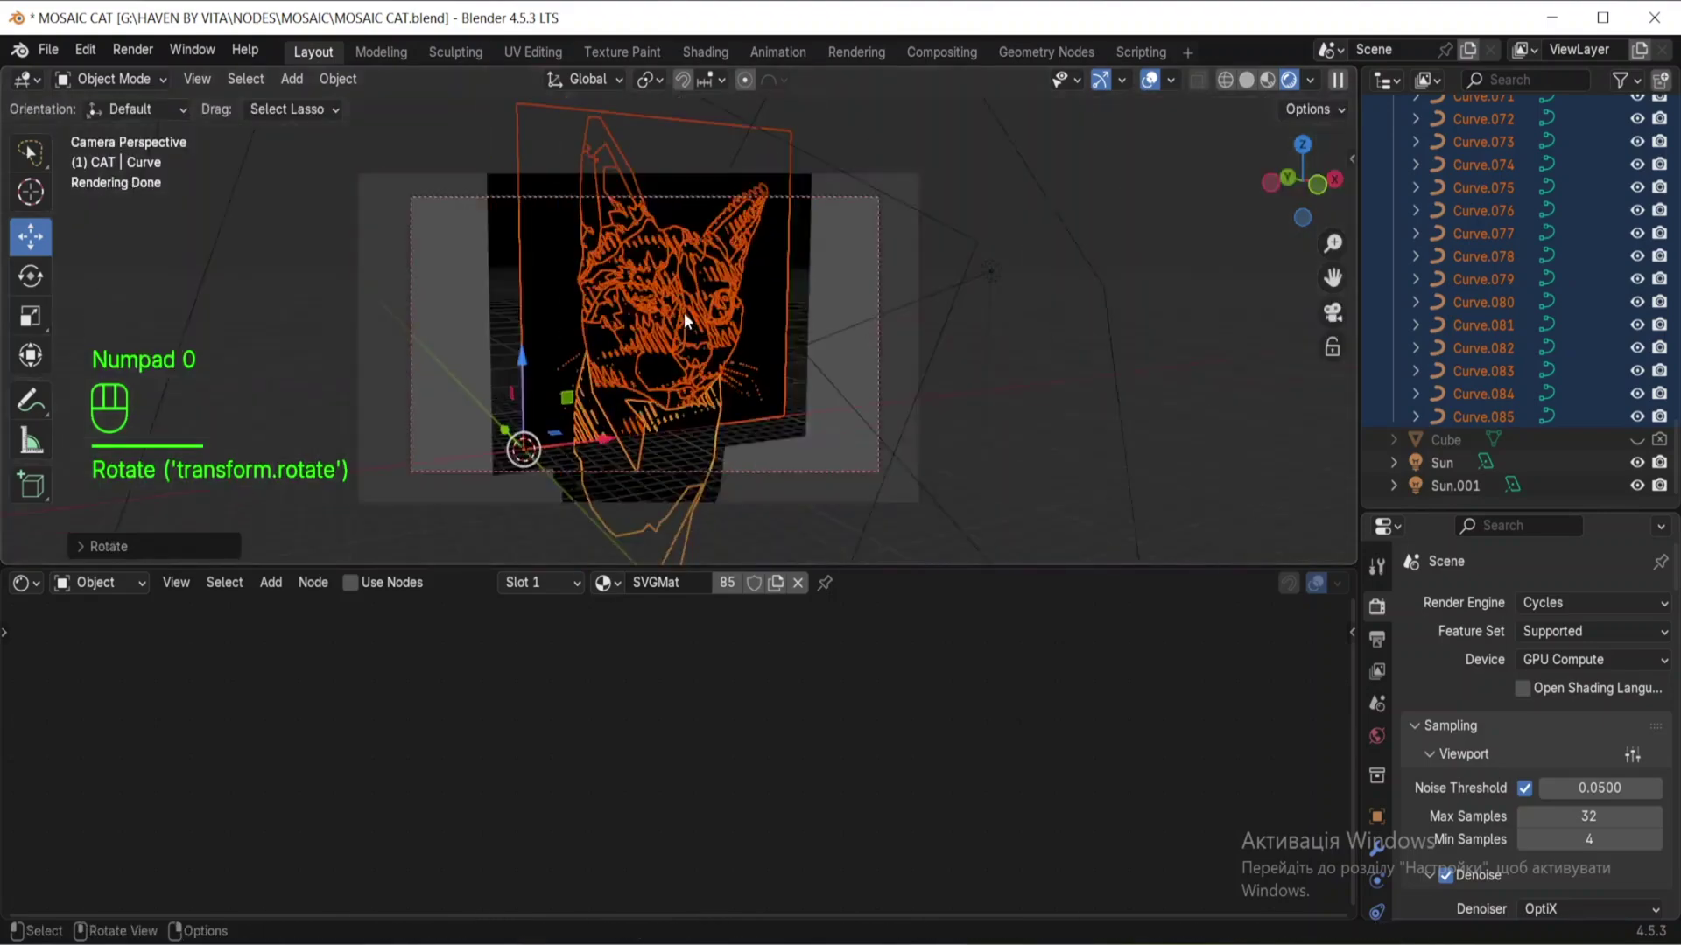
drag(550, 335, 538, 369)
key(s)
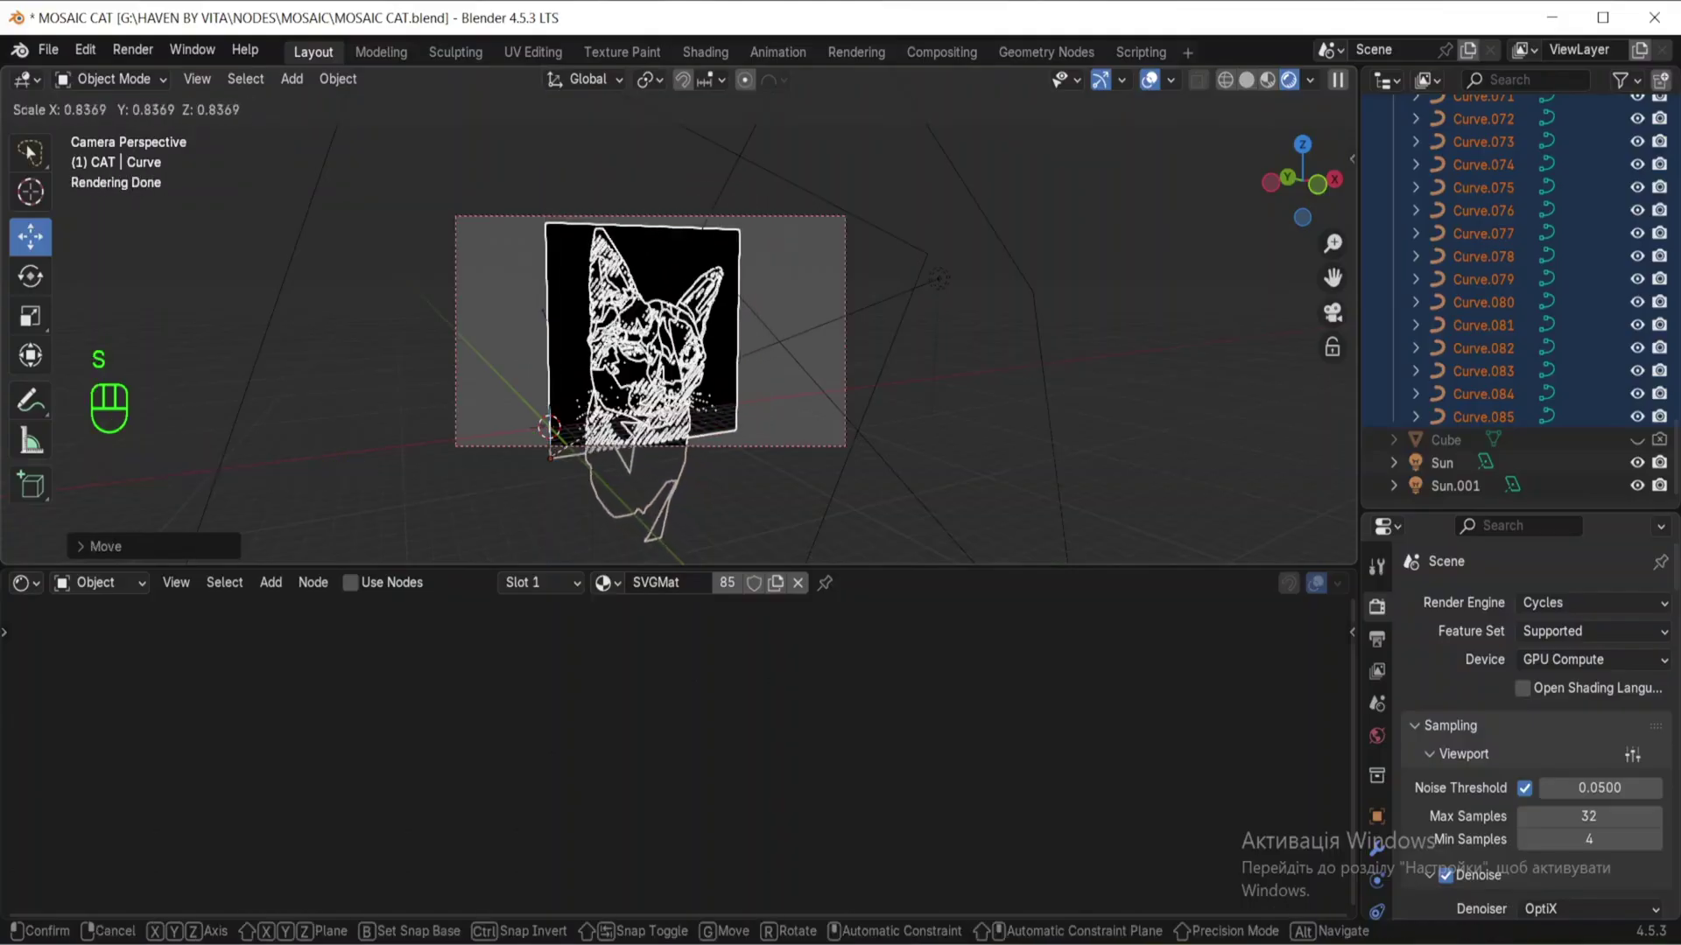
click(653, 396)
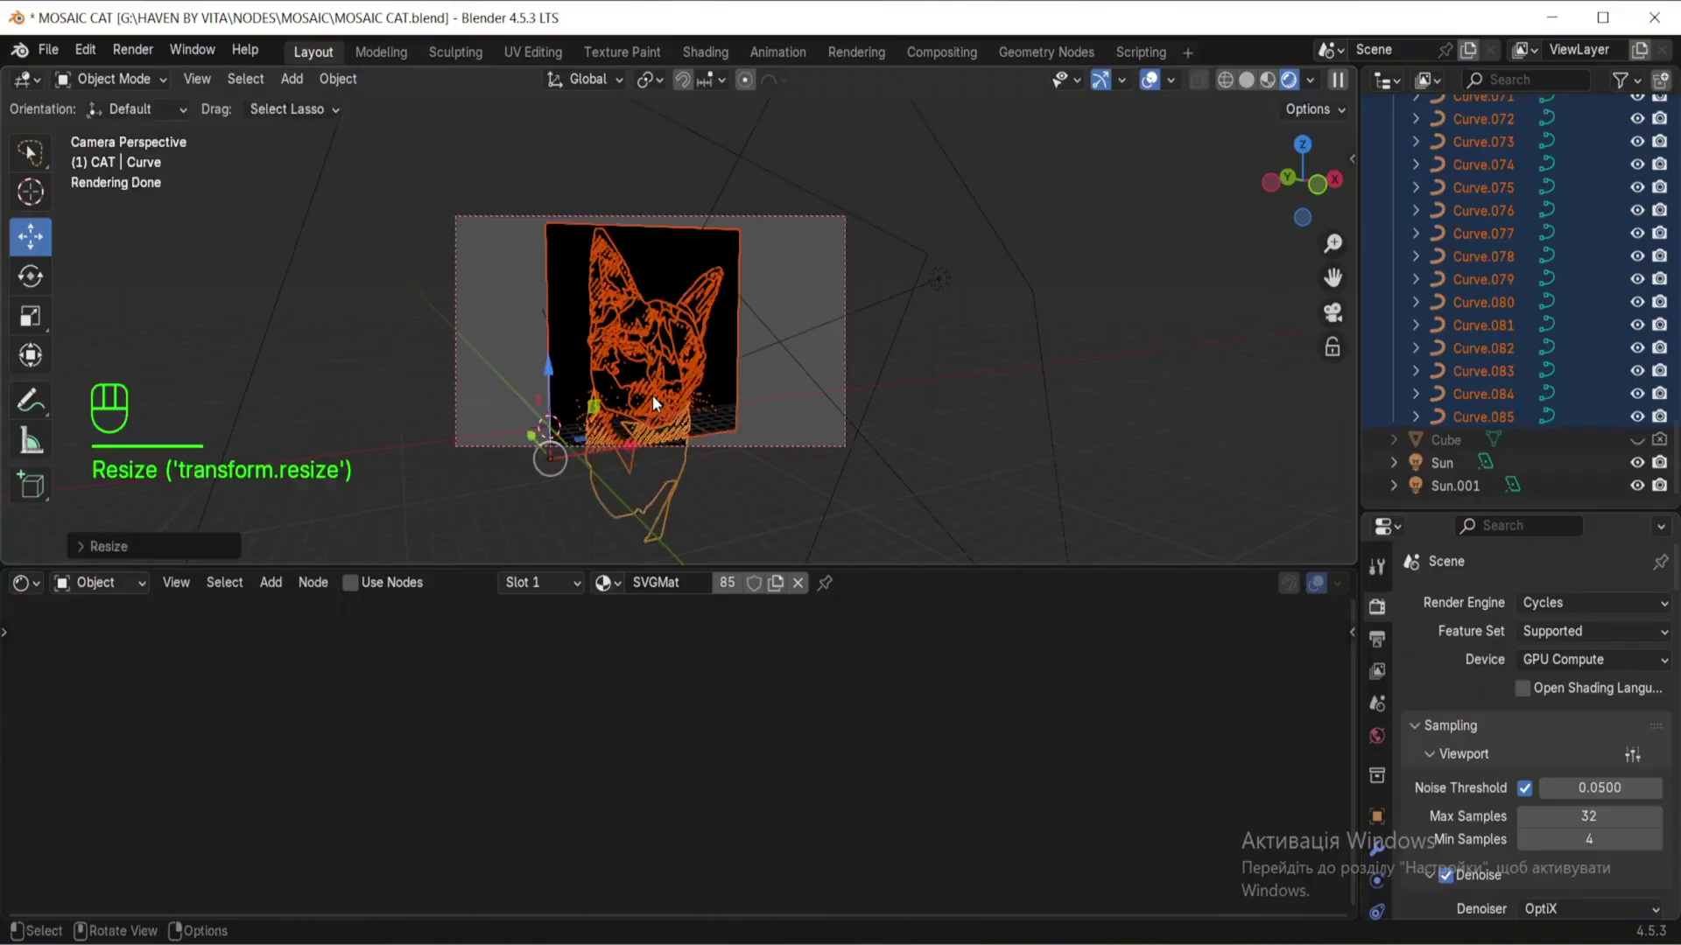
Step: Select the square background curve and move it back behind the cat
scroll(555, 359, up, 4)
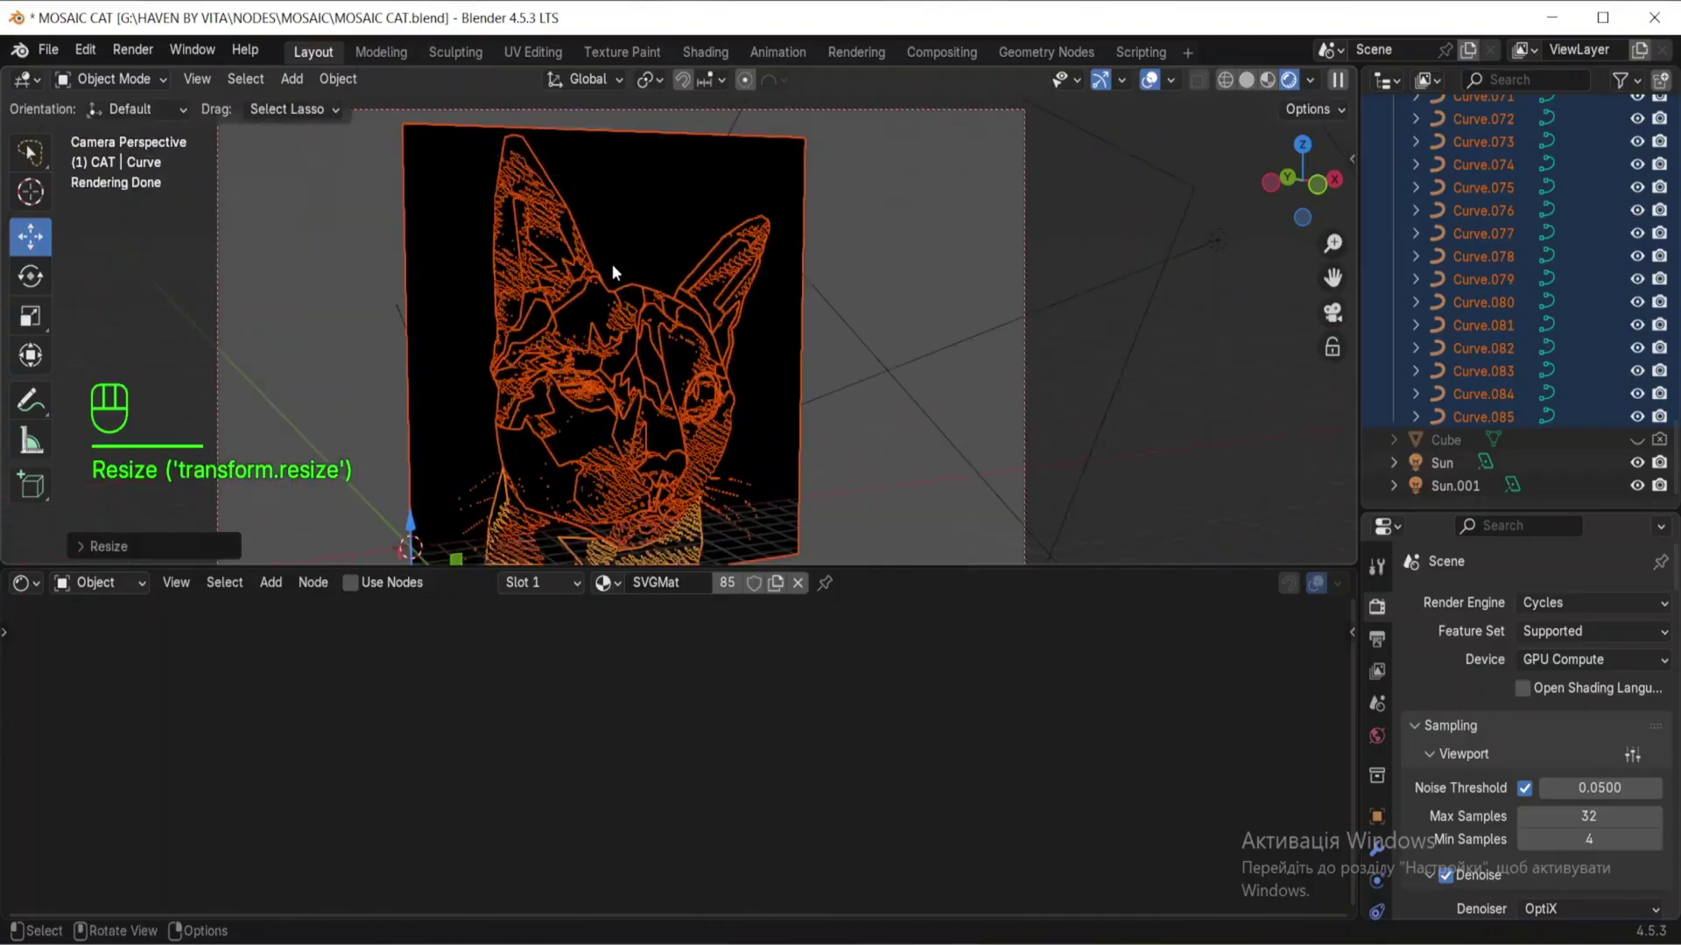
click(638, 220)
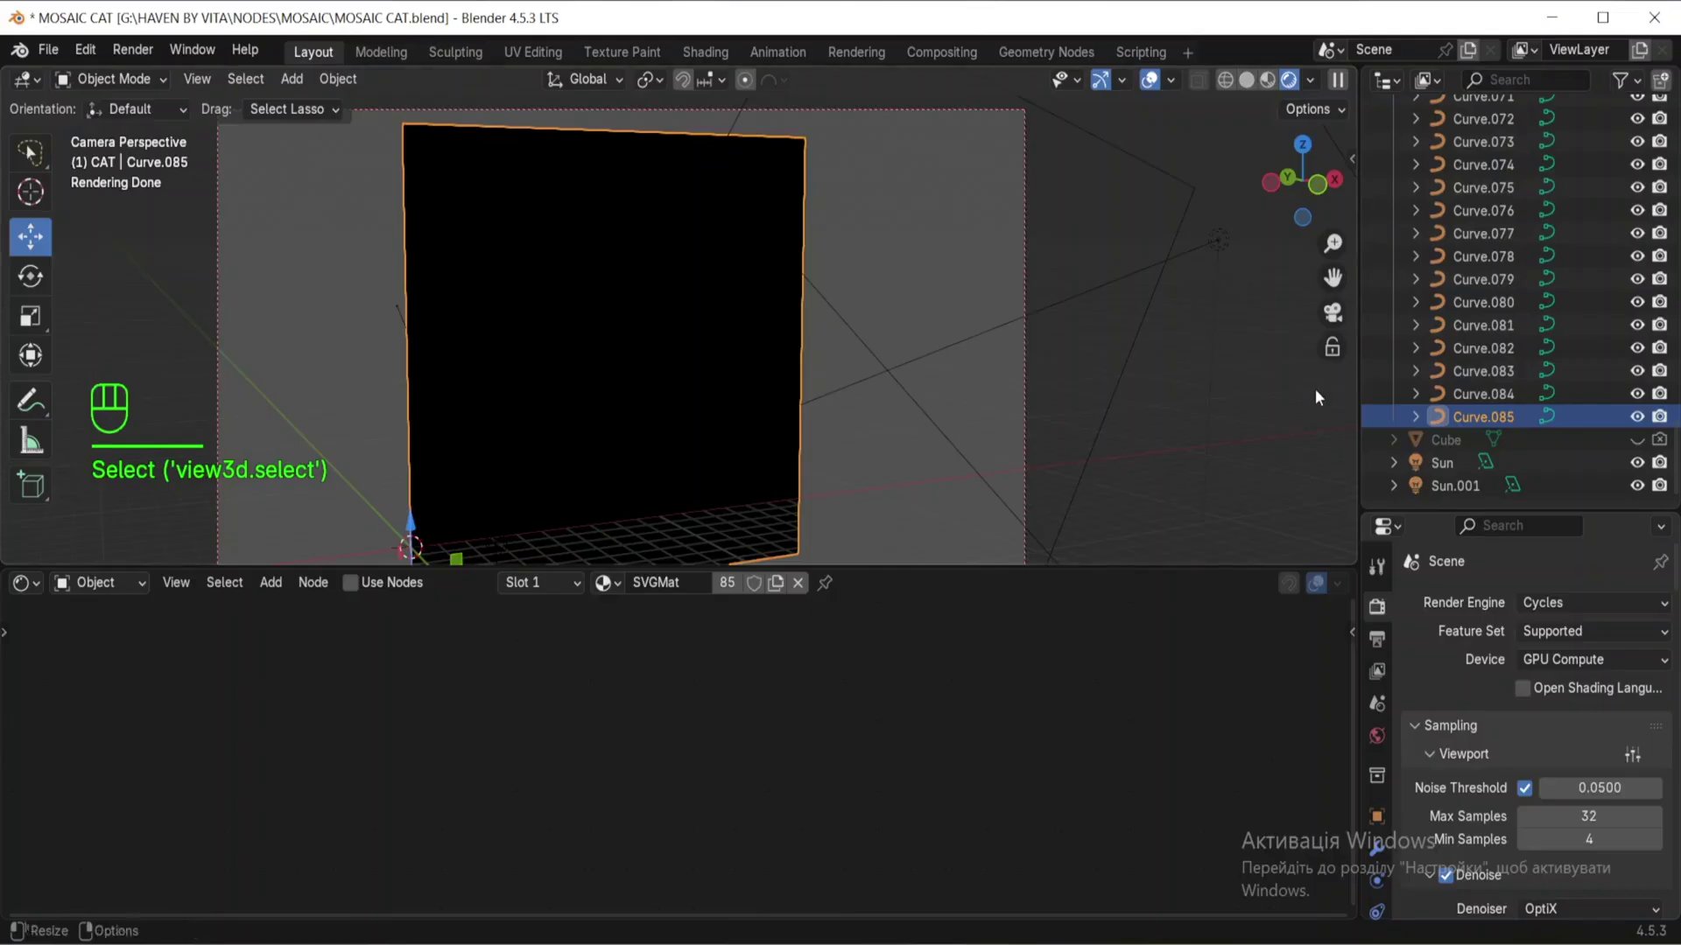
scroll(801, 313, down, 4)
drag(511, 475, 430, 403)
drag(421, 396, 430, 408)
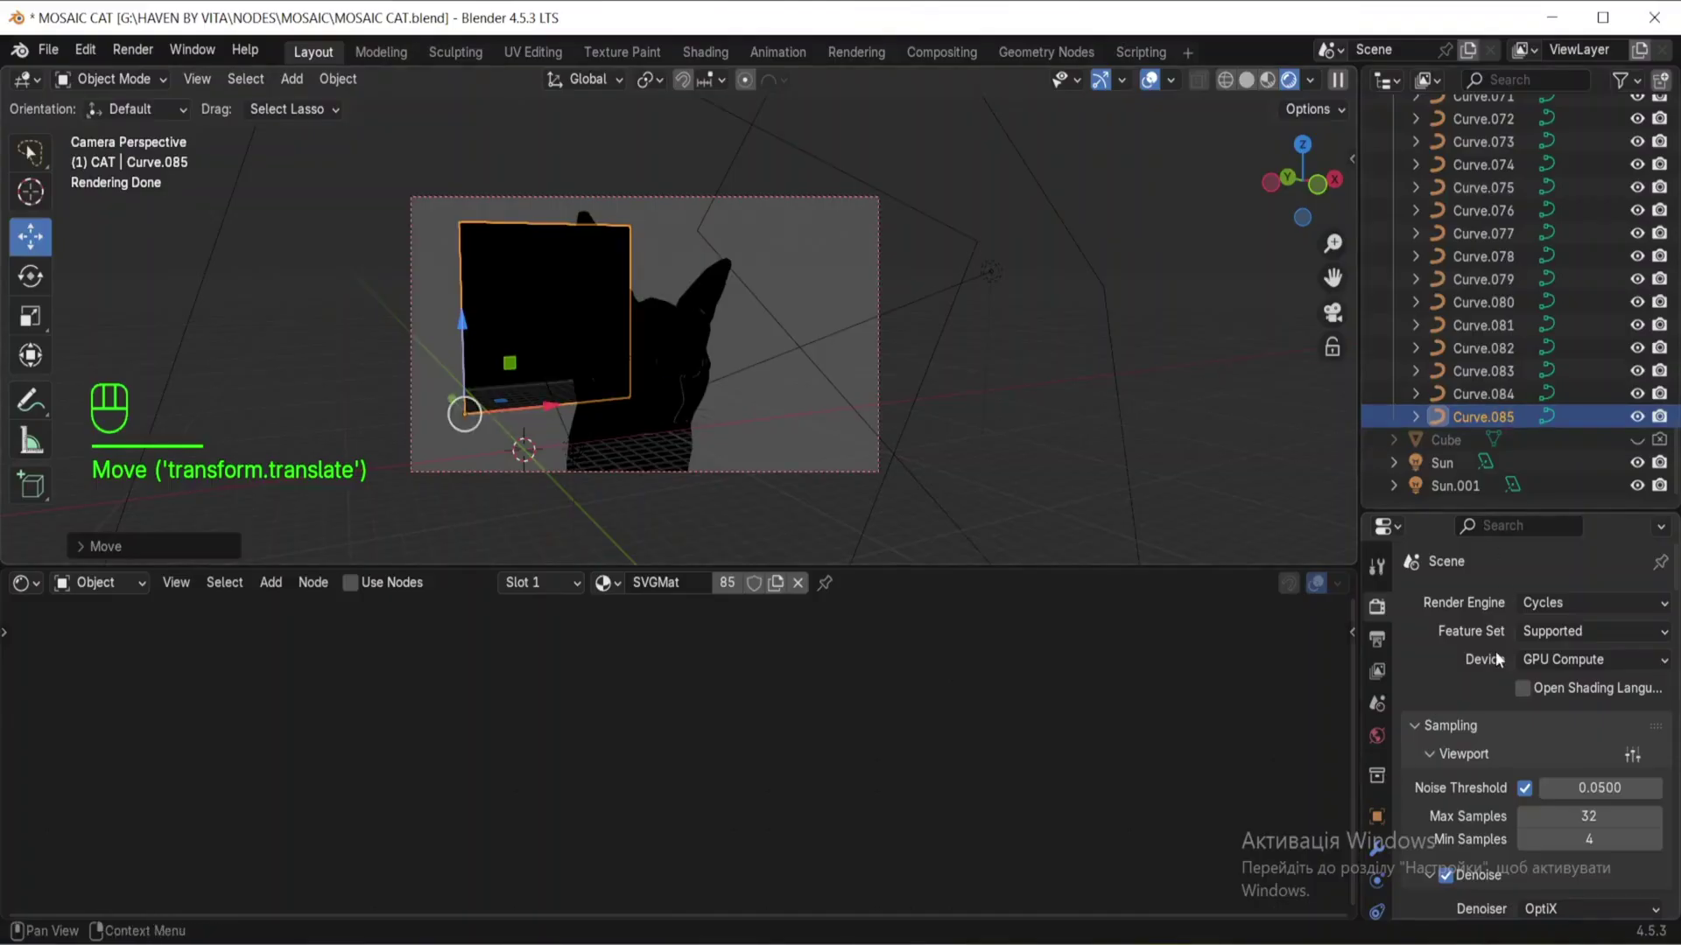
Step: Set the geometry Extrude of the square background curve to 0.03 m
scroll(1391, 854, down, 5)
scroll(1385, 859, down, 2)
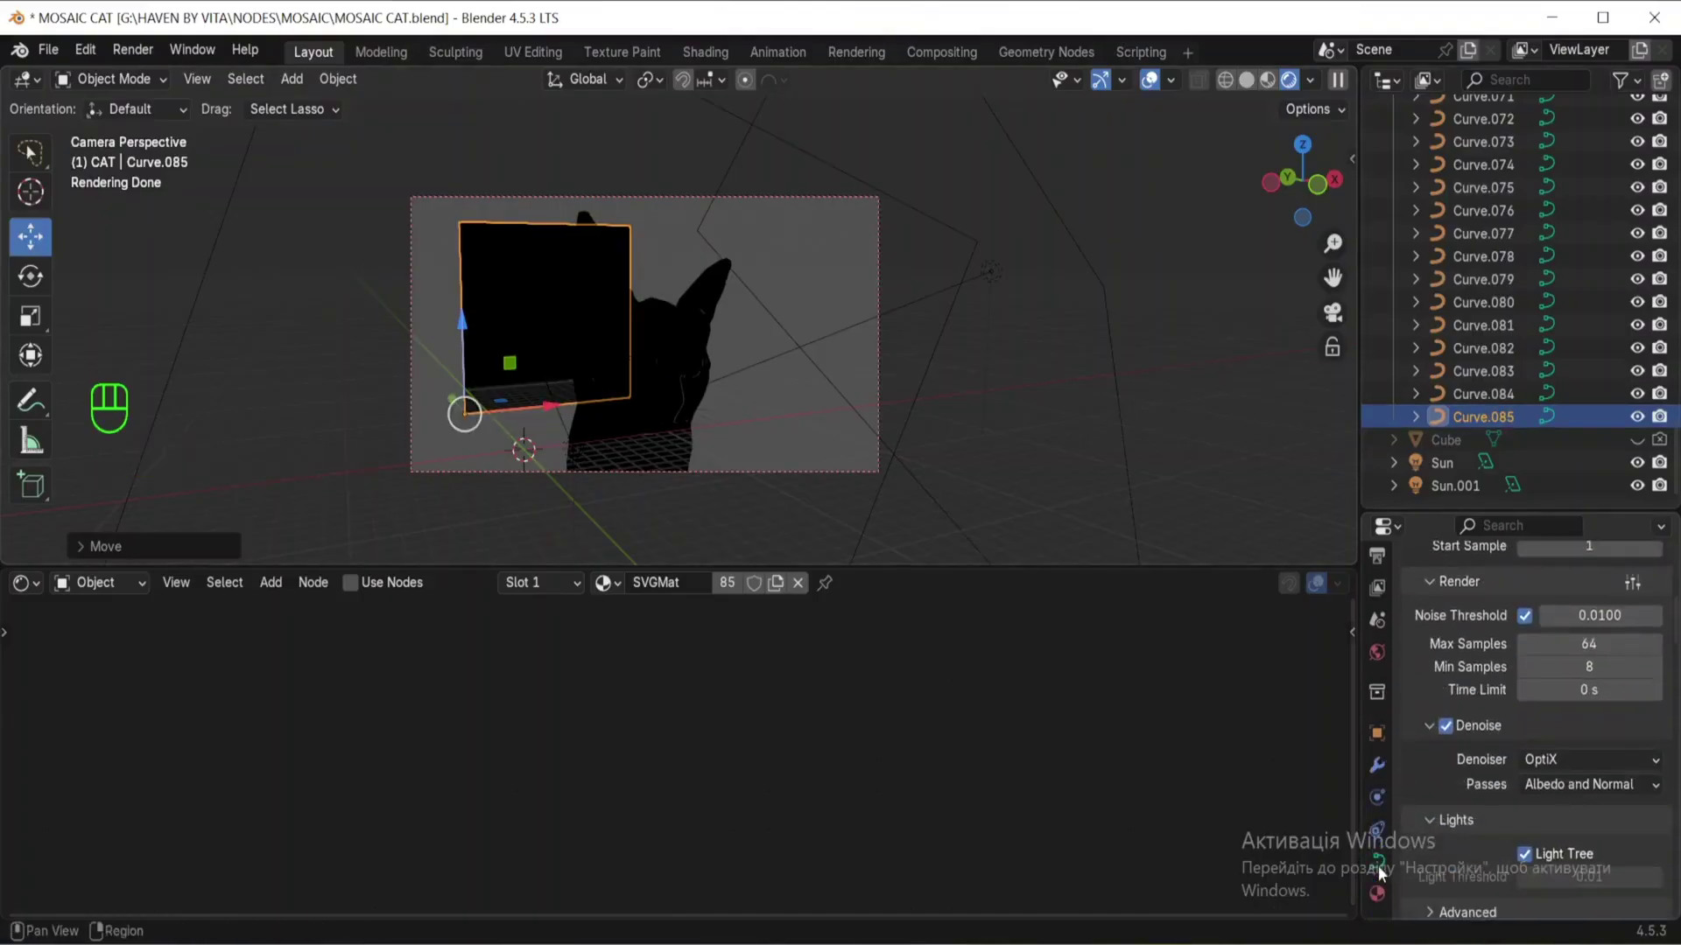
click(1378, 865)
scroll(1458, 810, down, 5)
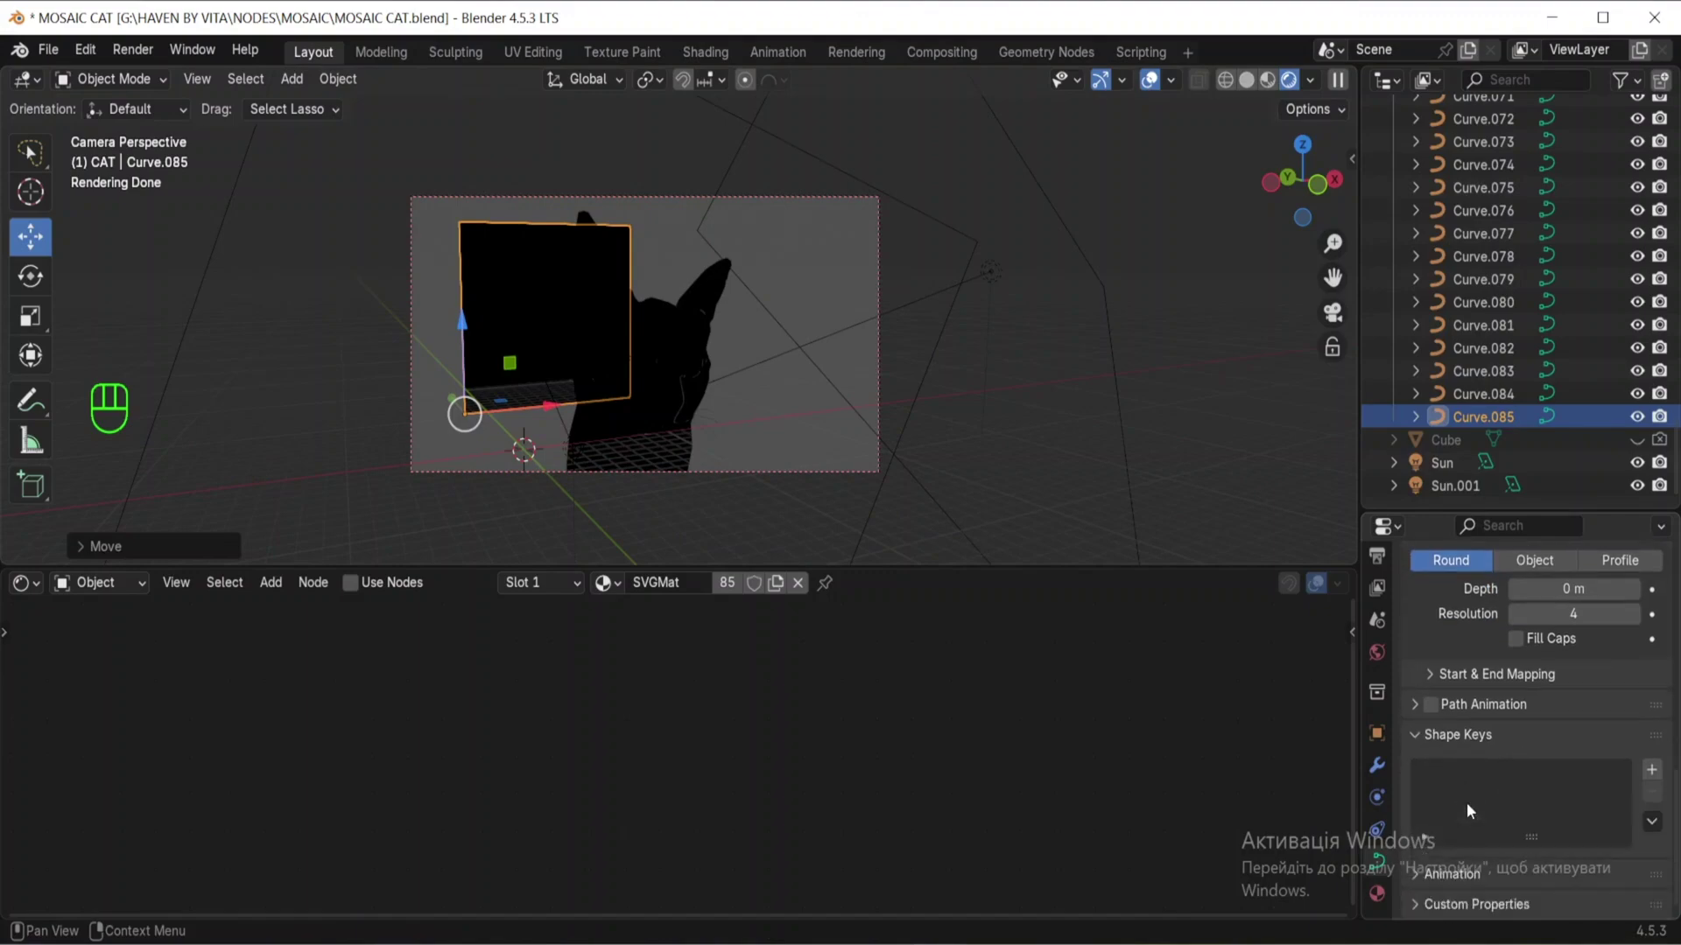
scroll(1467, 801, up, 6)
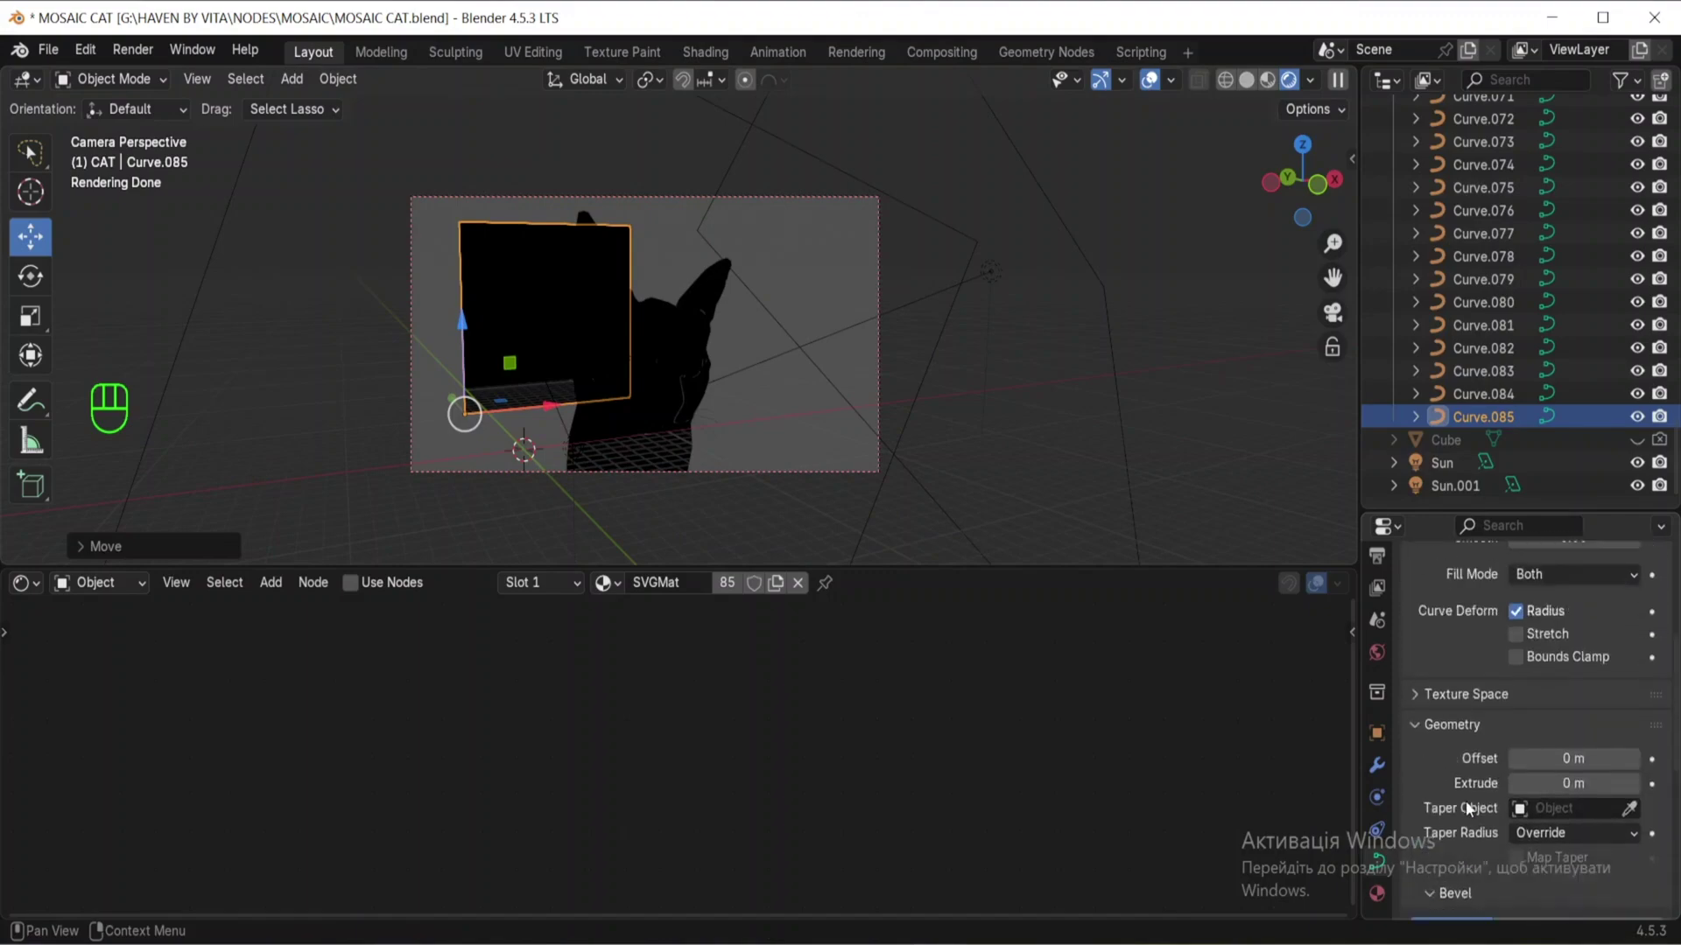
click(1431, 727)
click(1426, 727)
click(1630, 793)
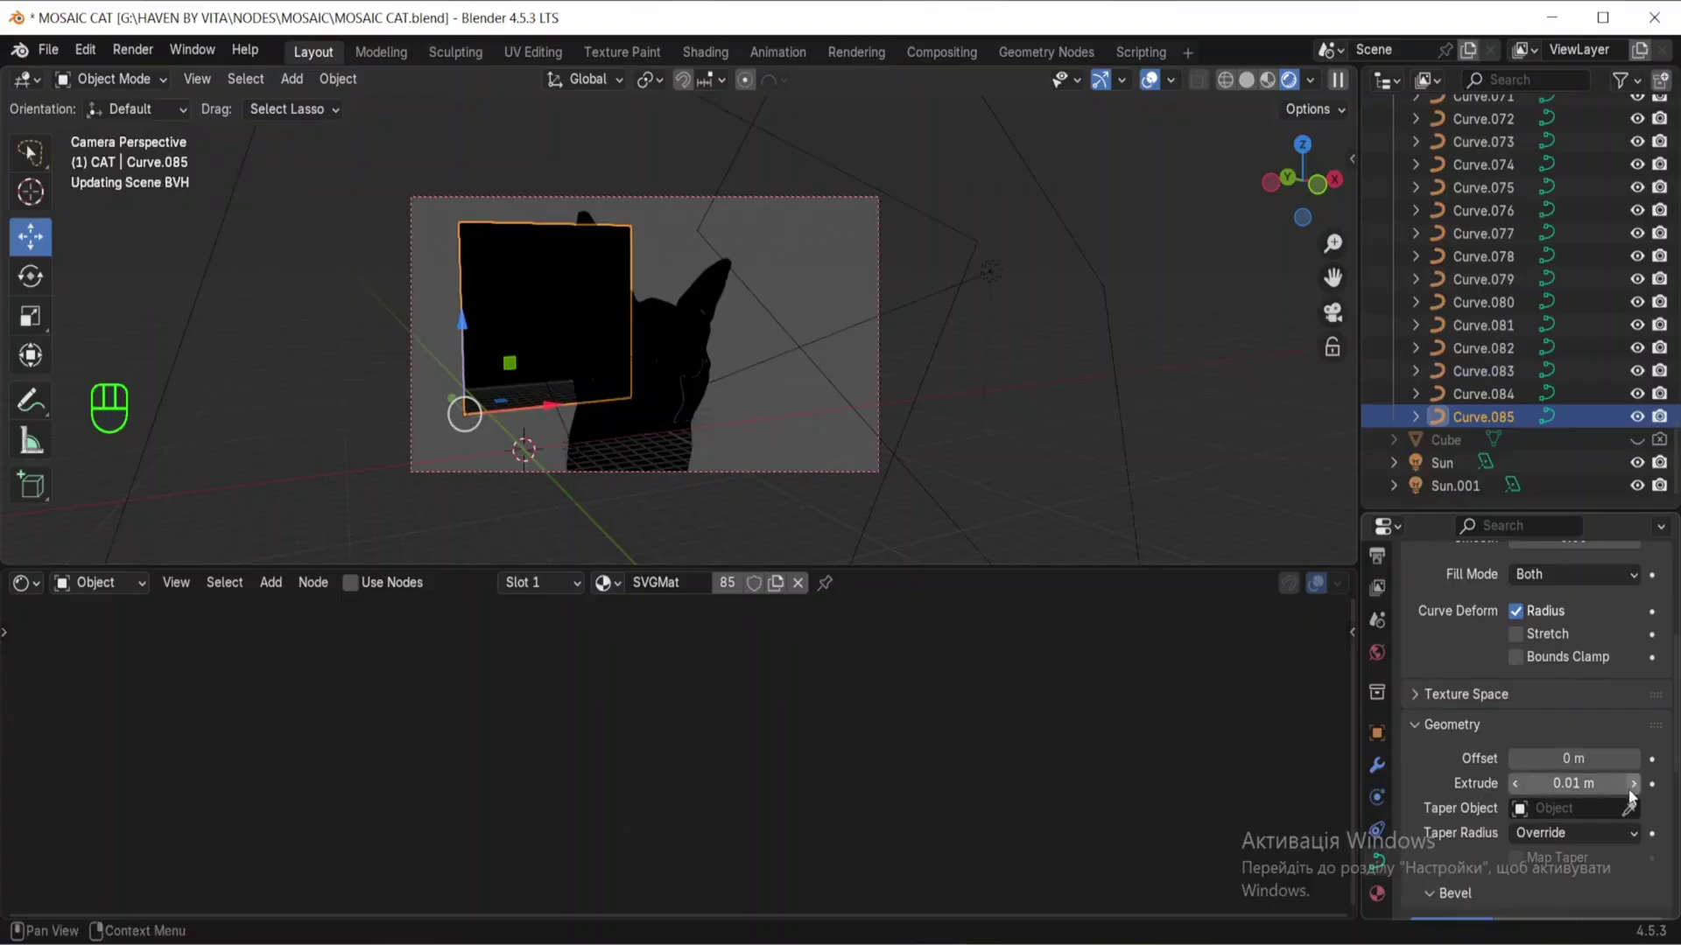
click(1632, 783)
middle_drag(490, 377, 450, 348)
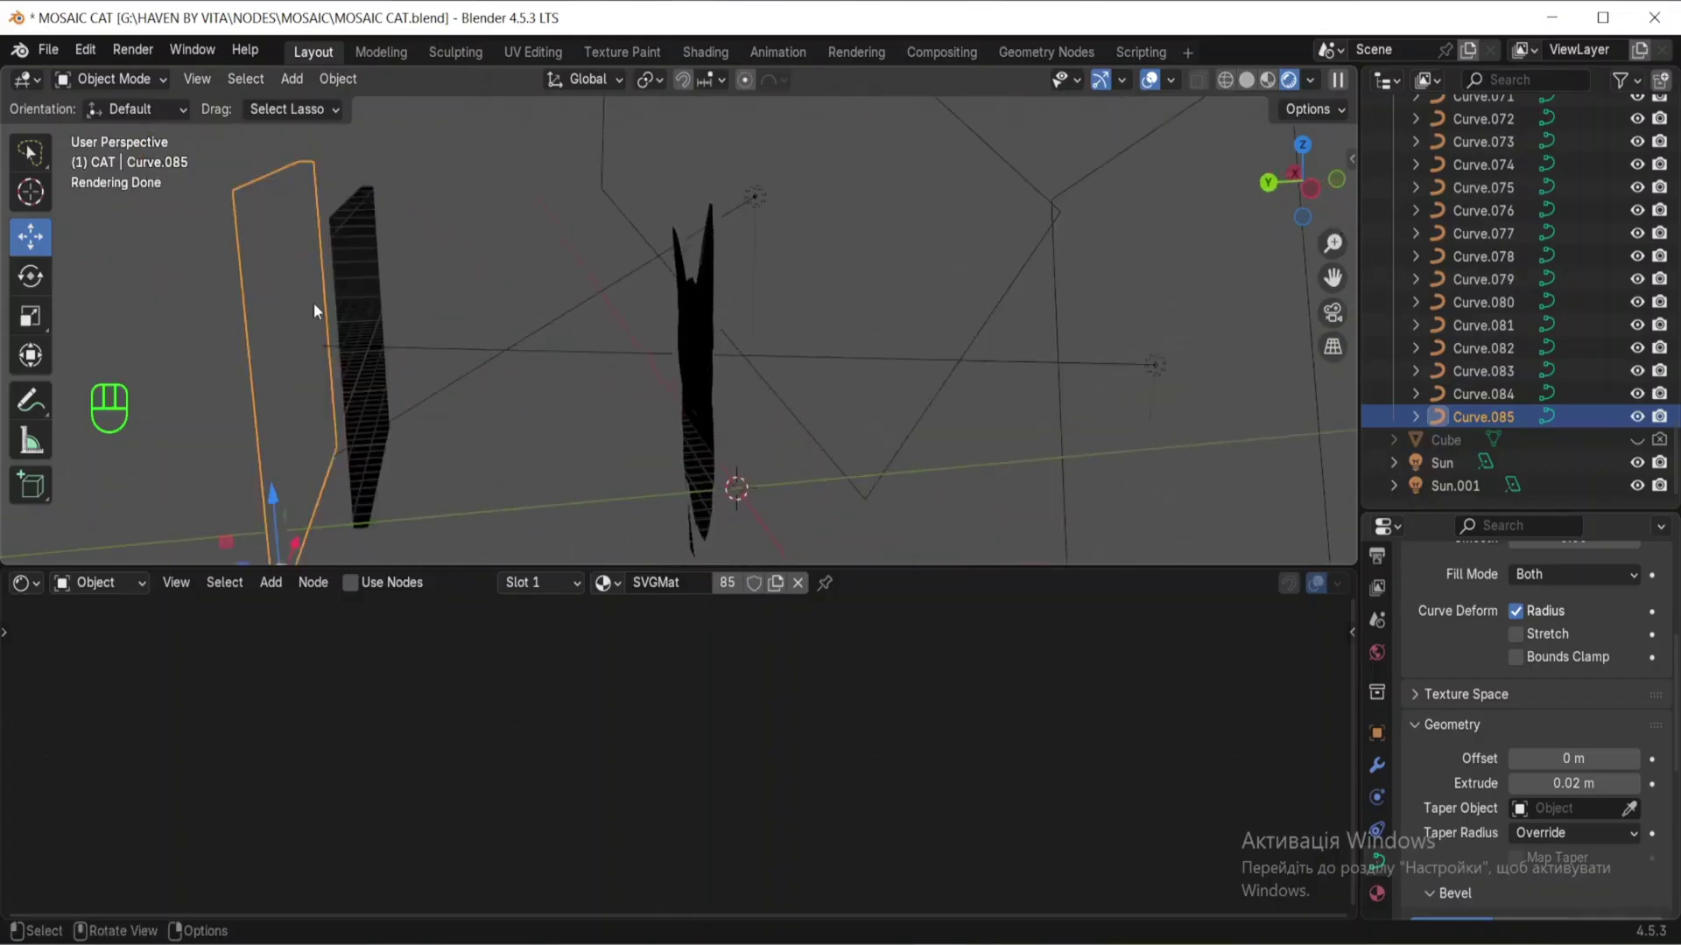
scroll(332, 316, up, 2)
scroll(315, 311, down, 2)
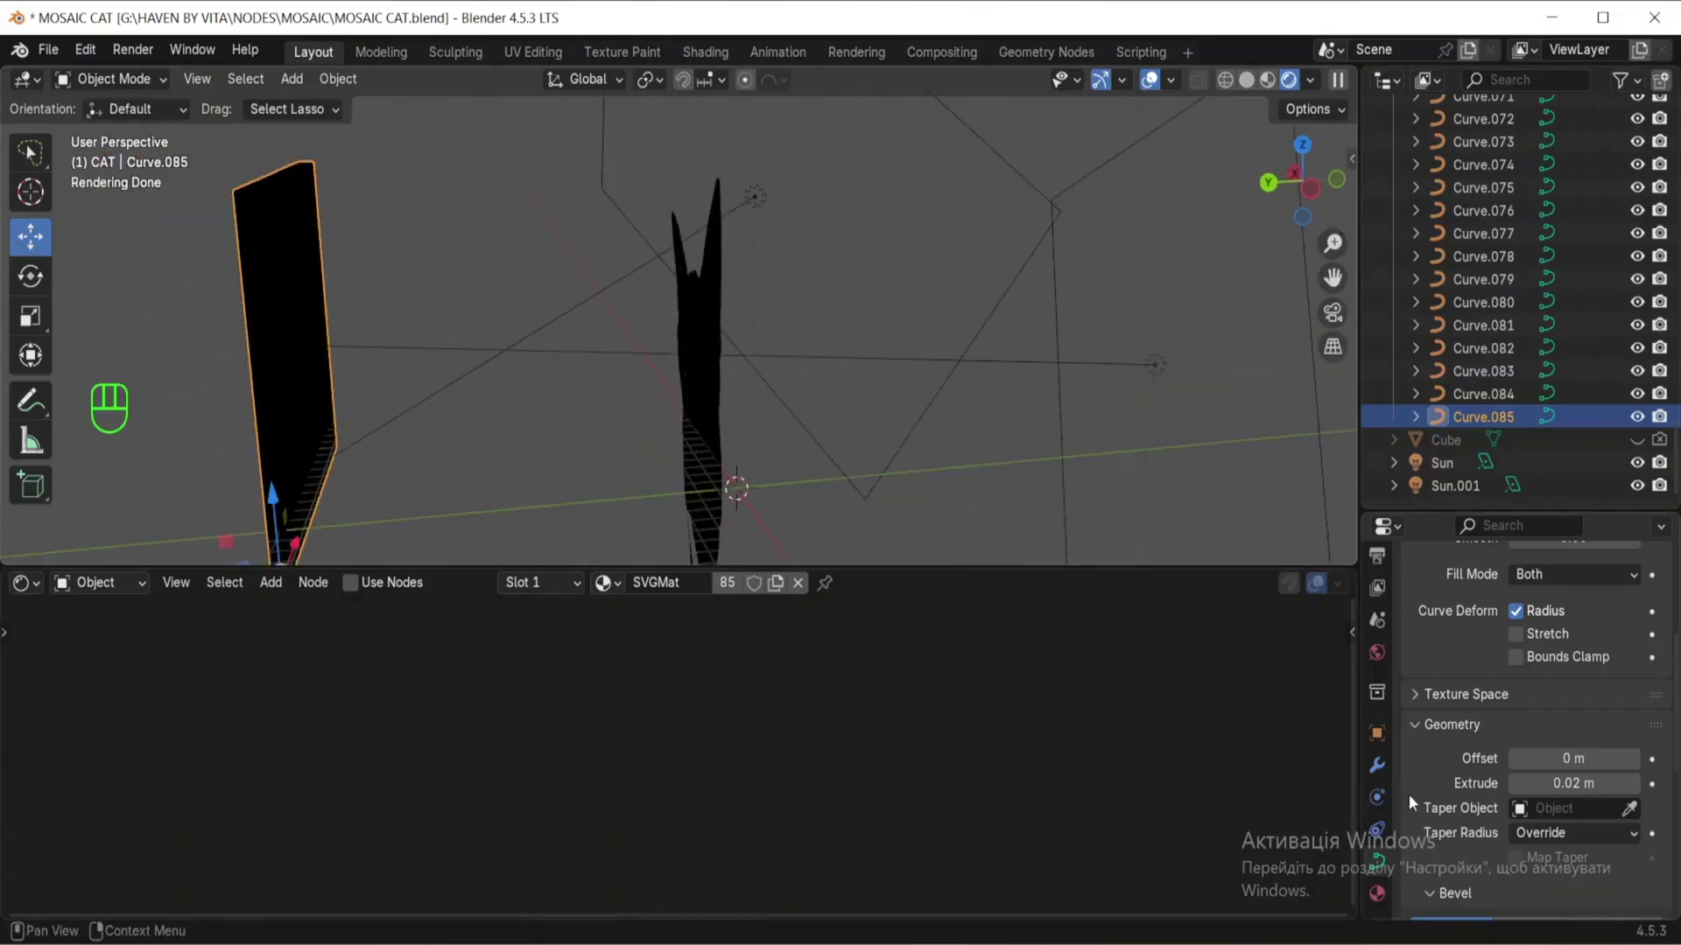
drag(1632, 793, 1631, 792)
click(1518, 785)
click(1518, 785)
click(1518, 785)
click(1518, 785)
click(1517, 785)
click(1517, 785)
click(1517, 786)
click(1517, 784)
Step: Assign Material.001 to the square background curve in place of SVGMat
middle_drag(499, 499, 222, 362)
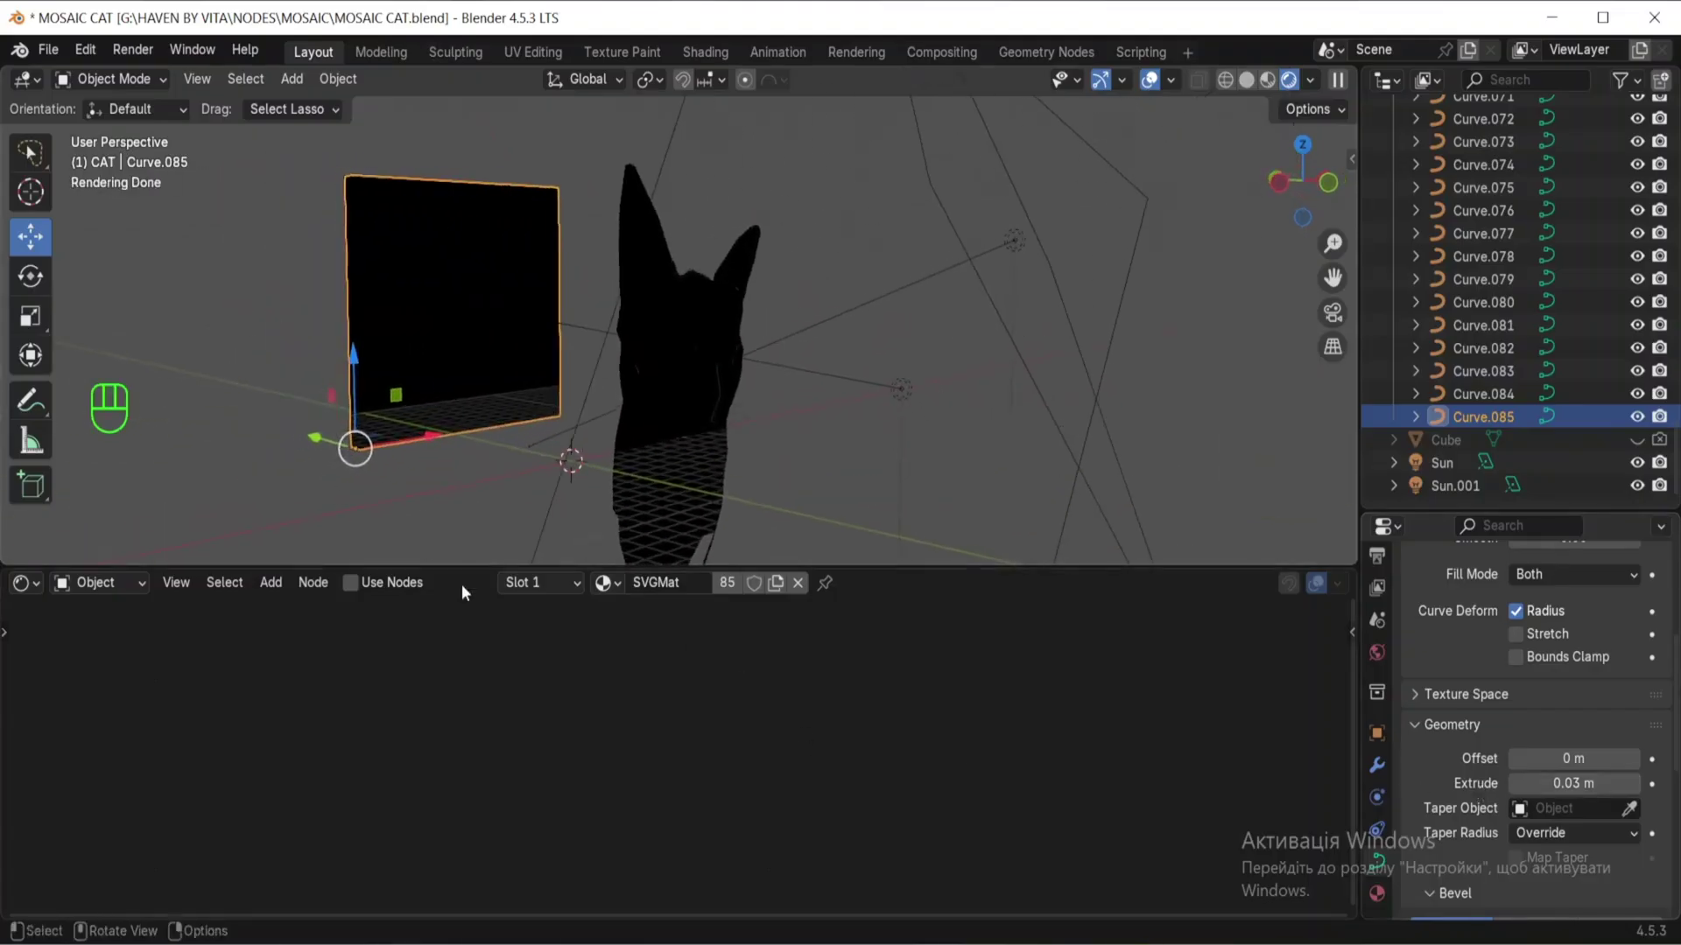
click(606, 583)
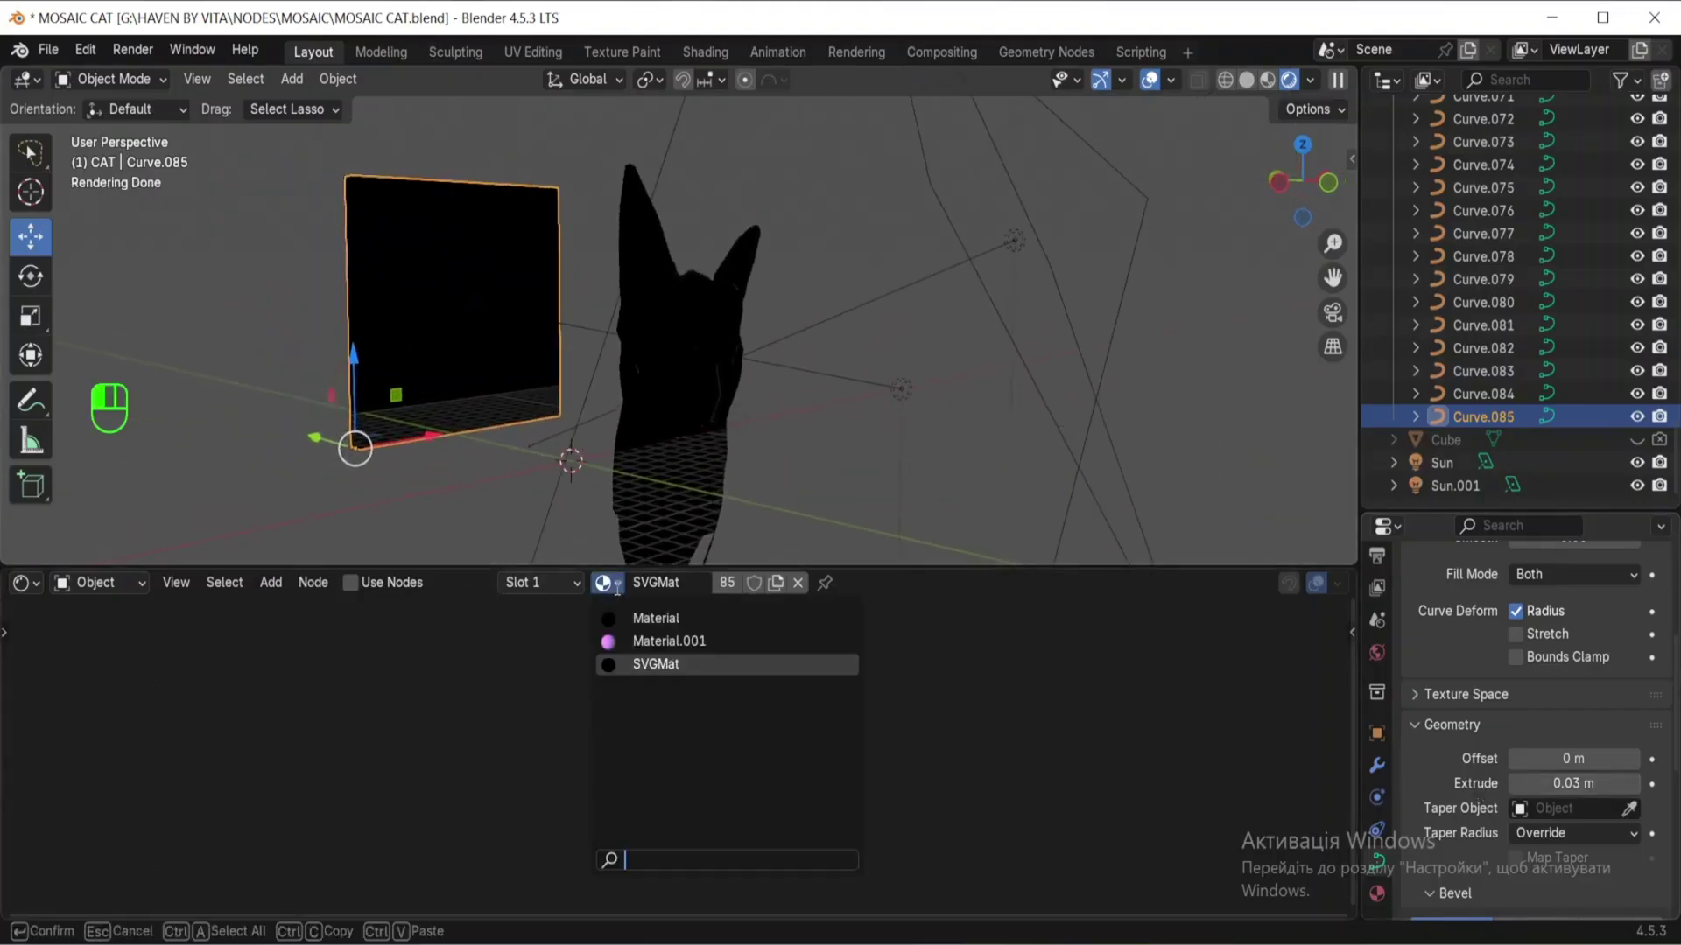
click(659, 641)
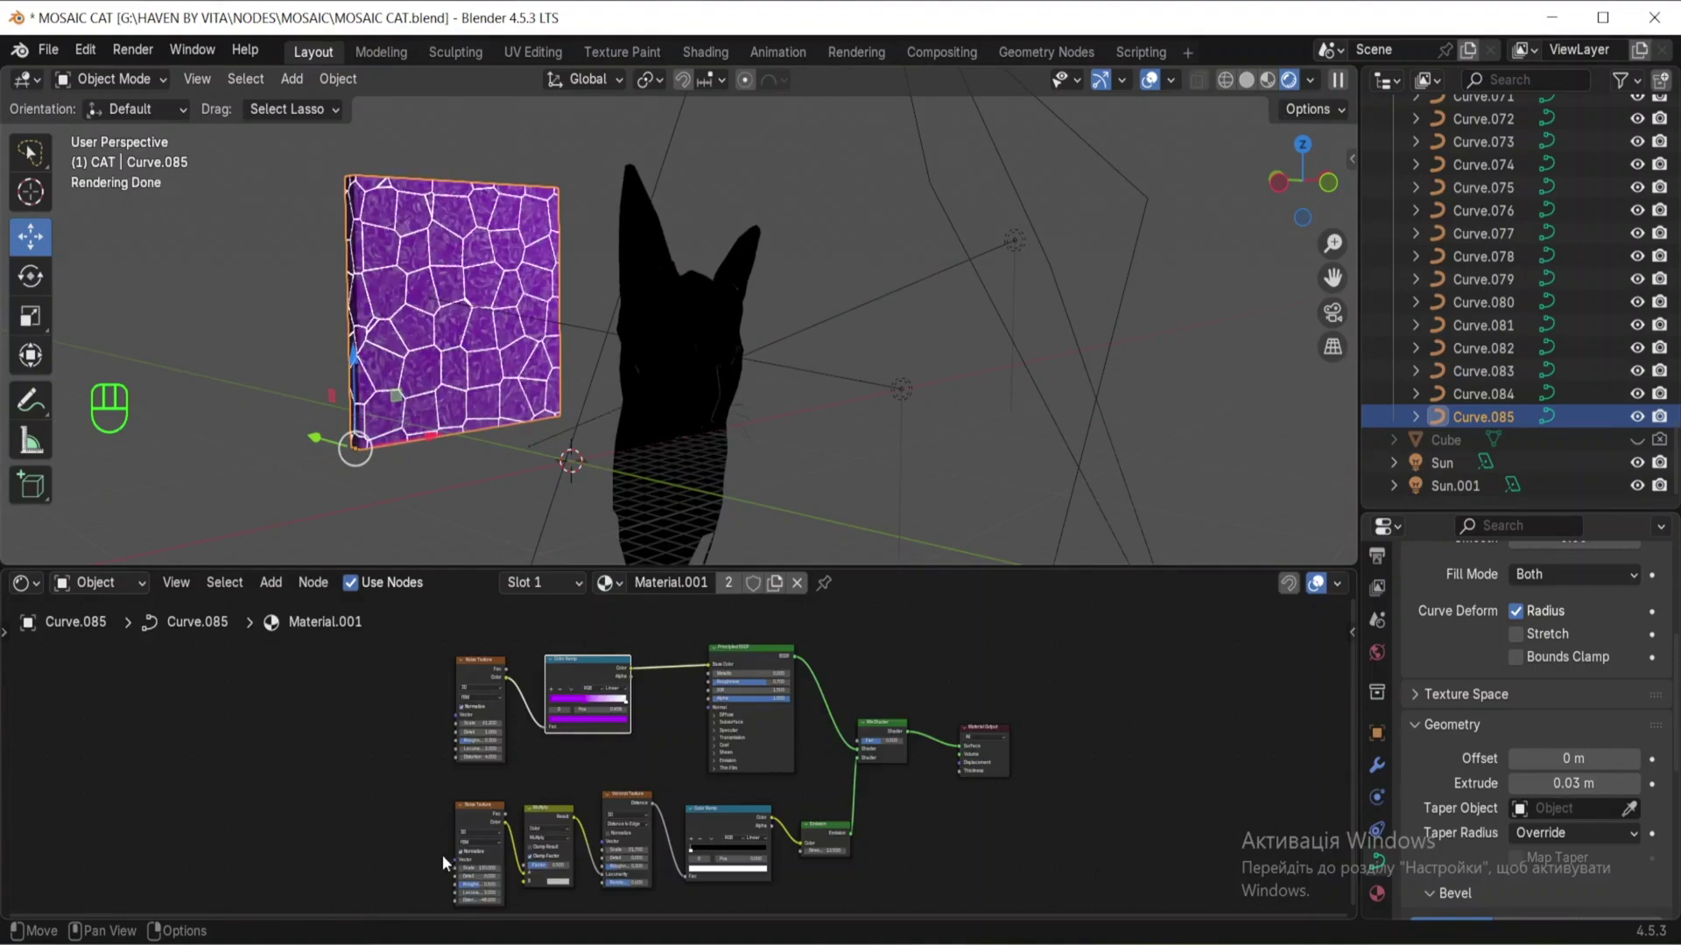
Step: Set the Scale of the Voronoi Texture in the background's material to 10
scroll(444, 853, up, 4)
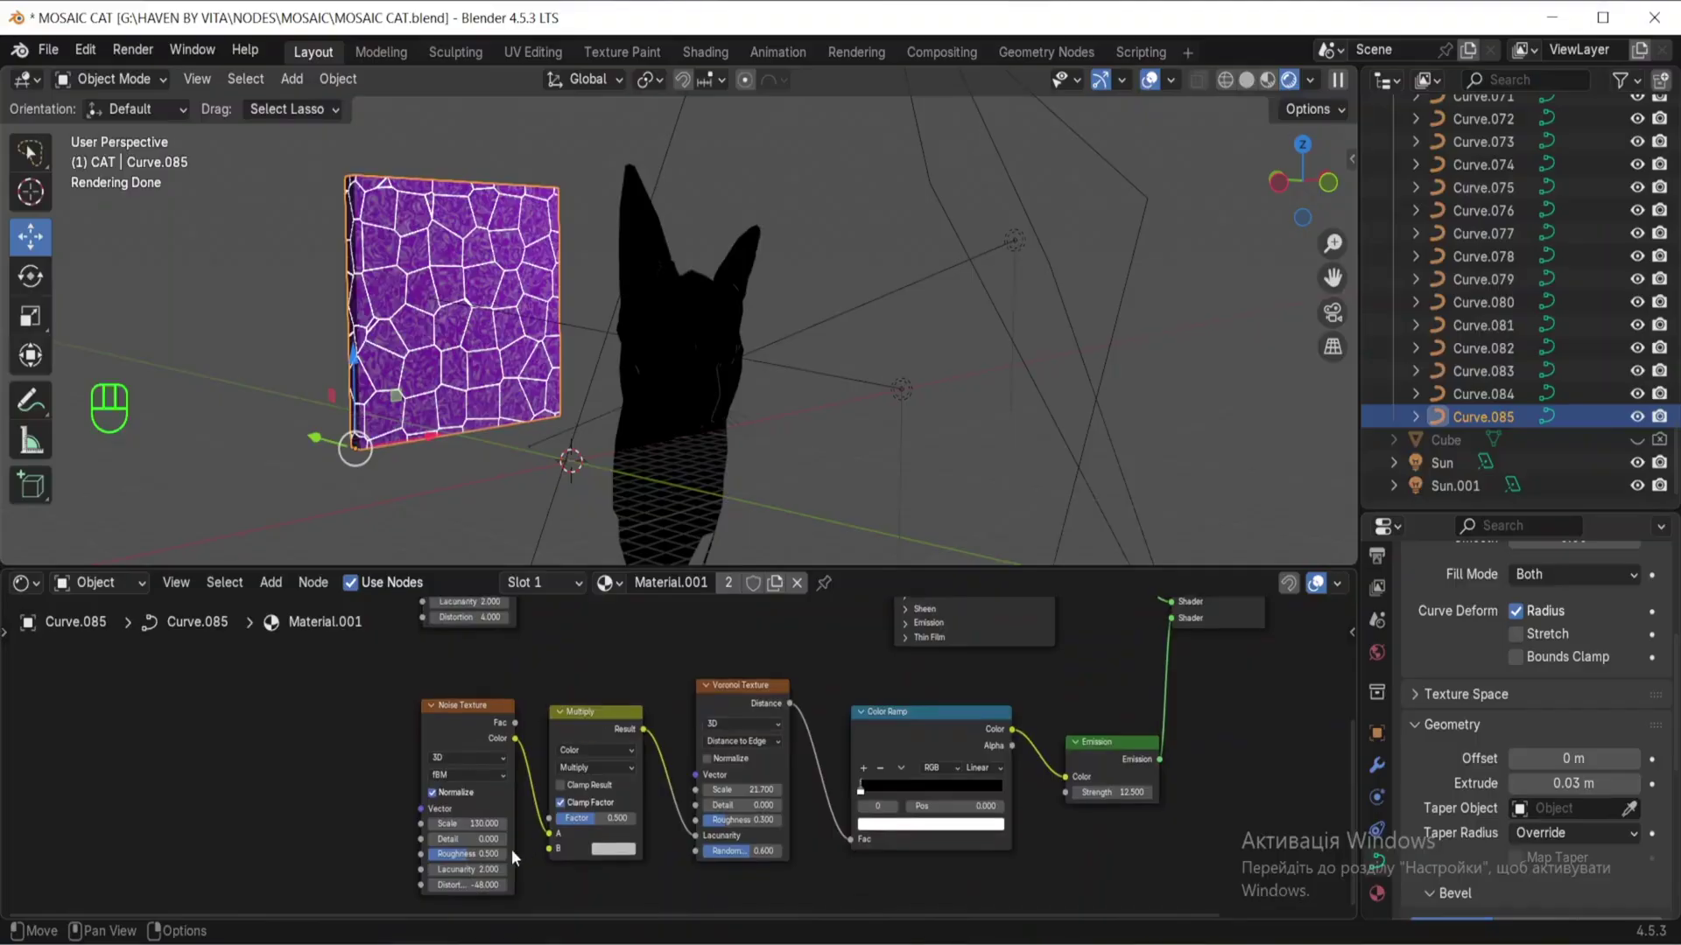
scroll(521, 844, up, 2)
mouse_move(378, 846)
mouse_down()
mouse_move(359, 845)
mouse_move(385, 848)
mouse_up()
key(ctrl+z)
mouse_move(762, 802)
mouse_down()
mouse_move(712, 802)
mouse_move(758, 799)
mouse_up()
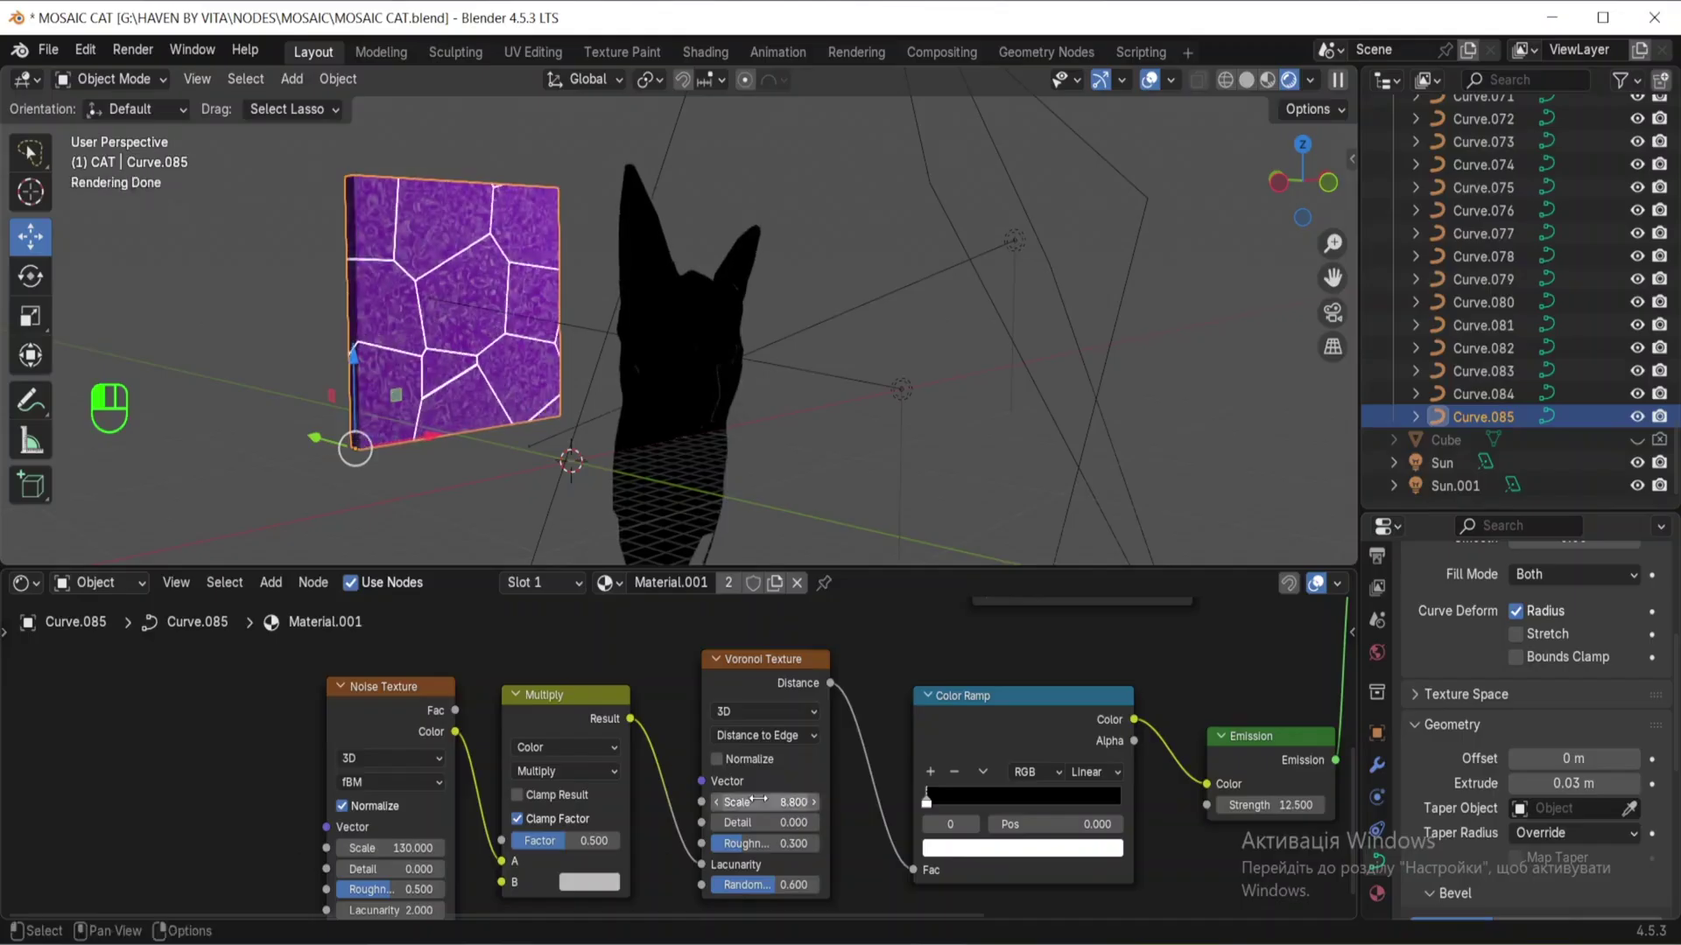
key(KP_0)
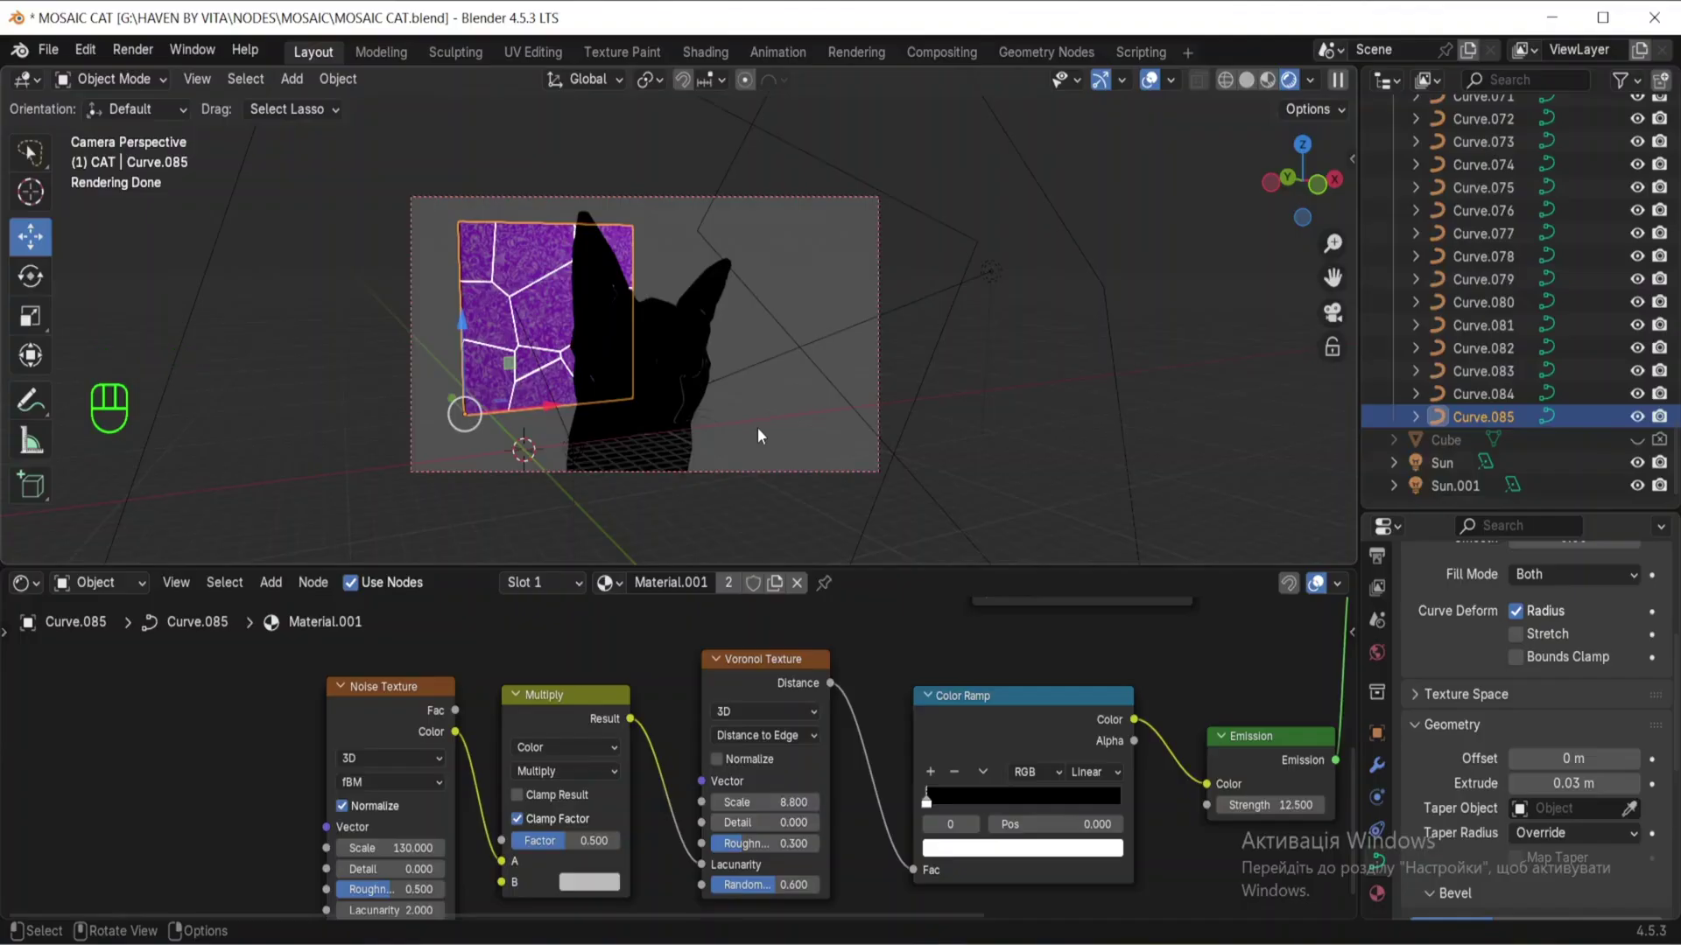
mouse_move(758, 801)
mouse_down()
mouse_move(885, 801)
mouse_move(755, 801)
mouse_up()
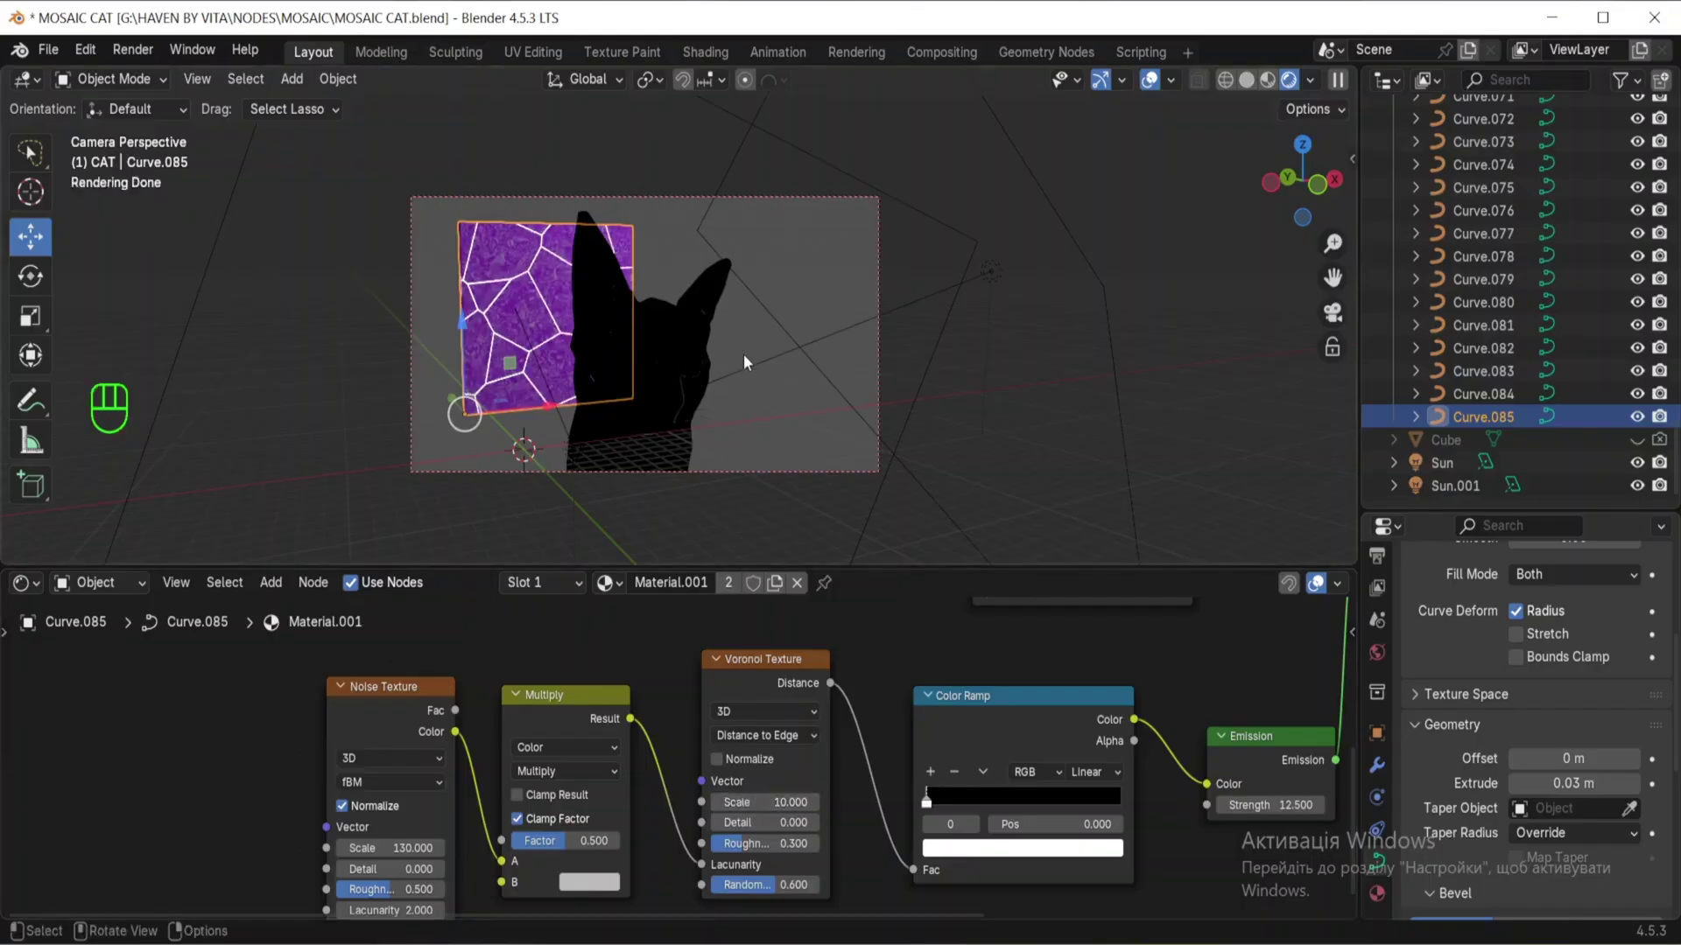
Step: Make Material.001 on the background square a single-user copy, separate from the cube's material
scroll(683, 760, down, 3)
middle_drag(852, 696, 758, 816)
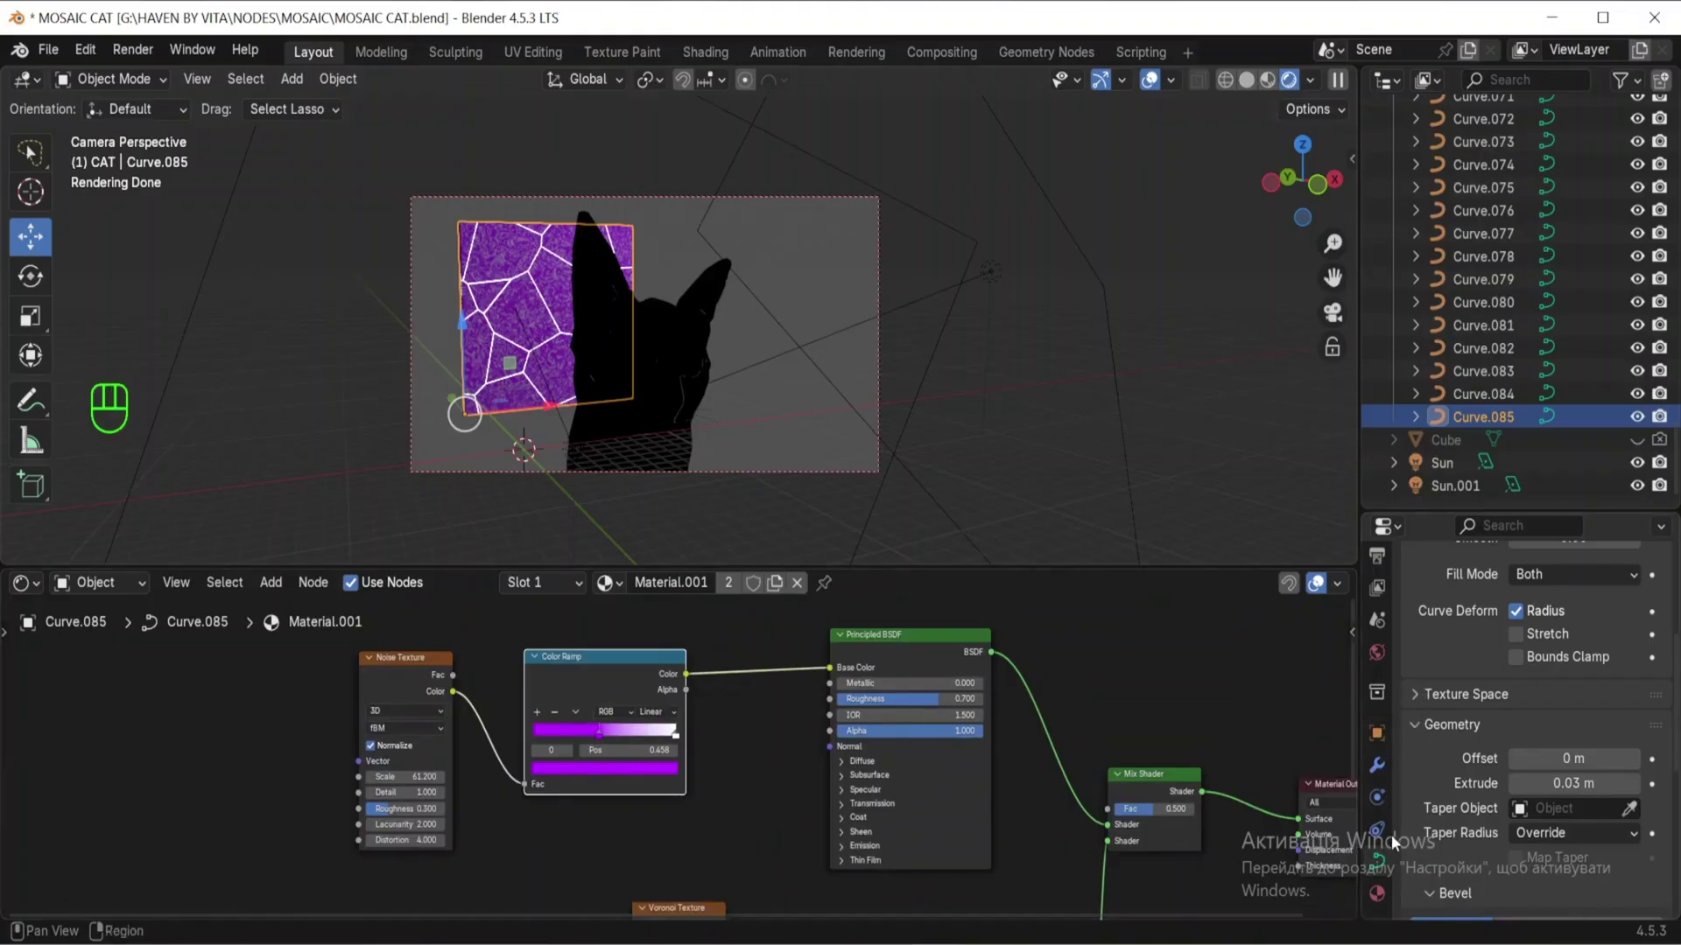
click(1378, 893)
scroll(1432, 658, up, 5)
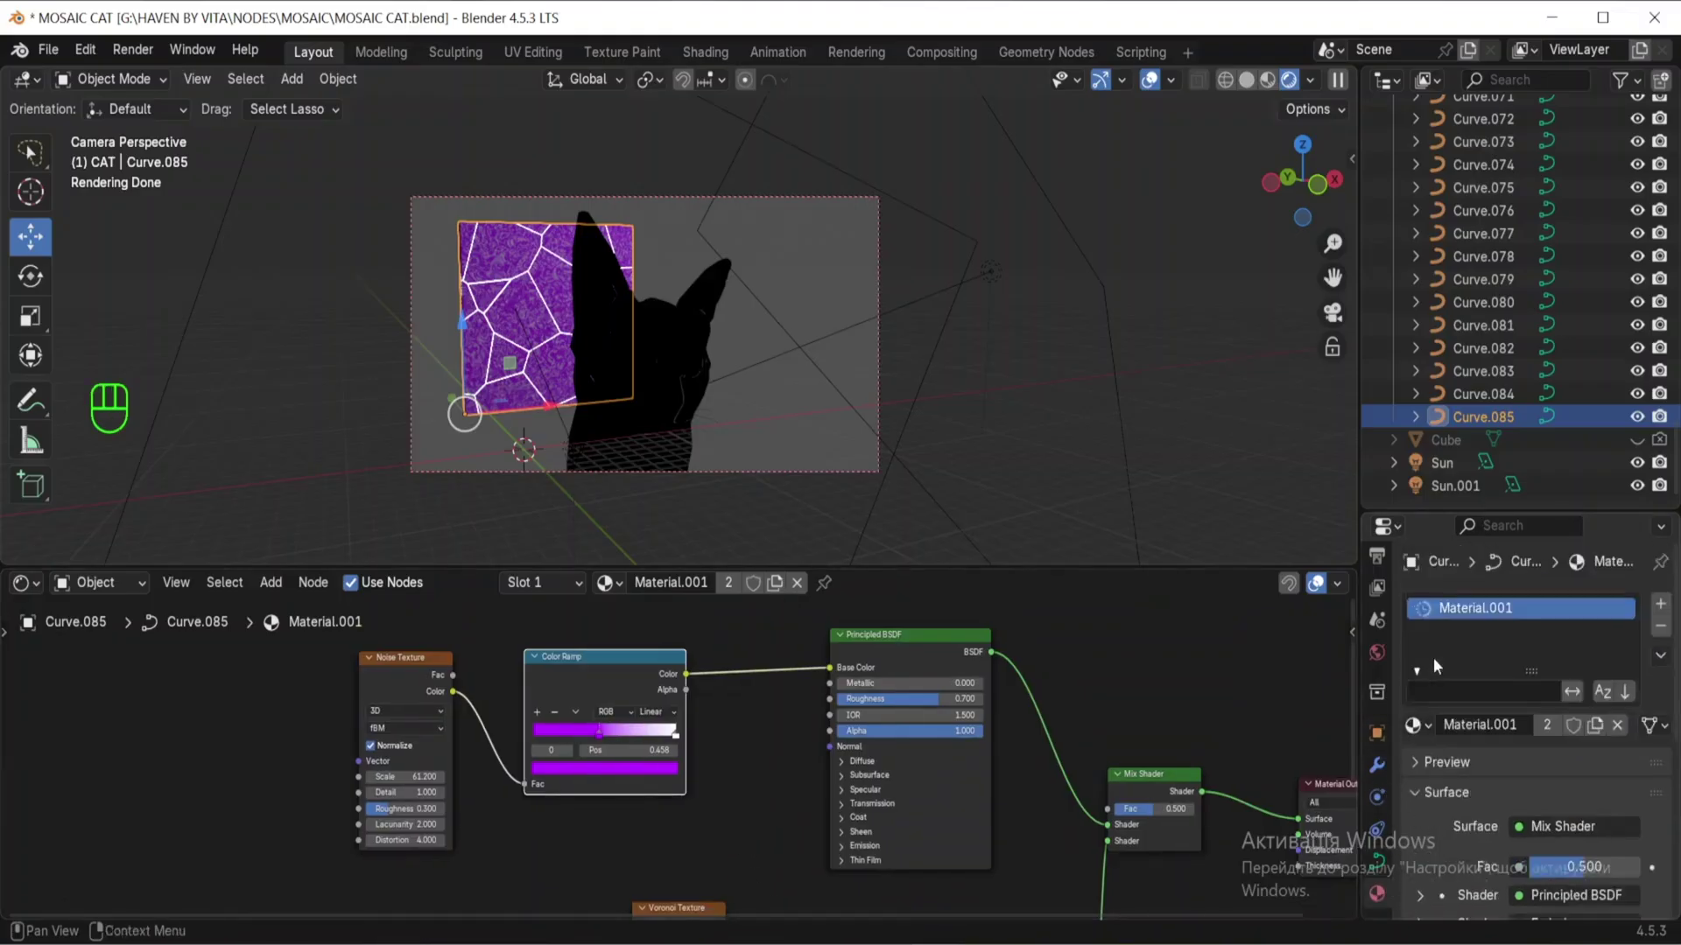
click(1545, 725)
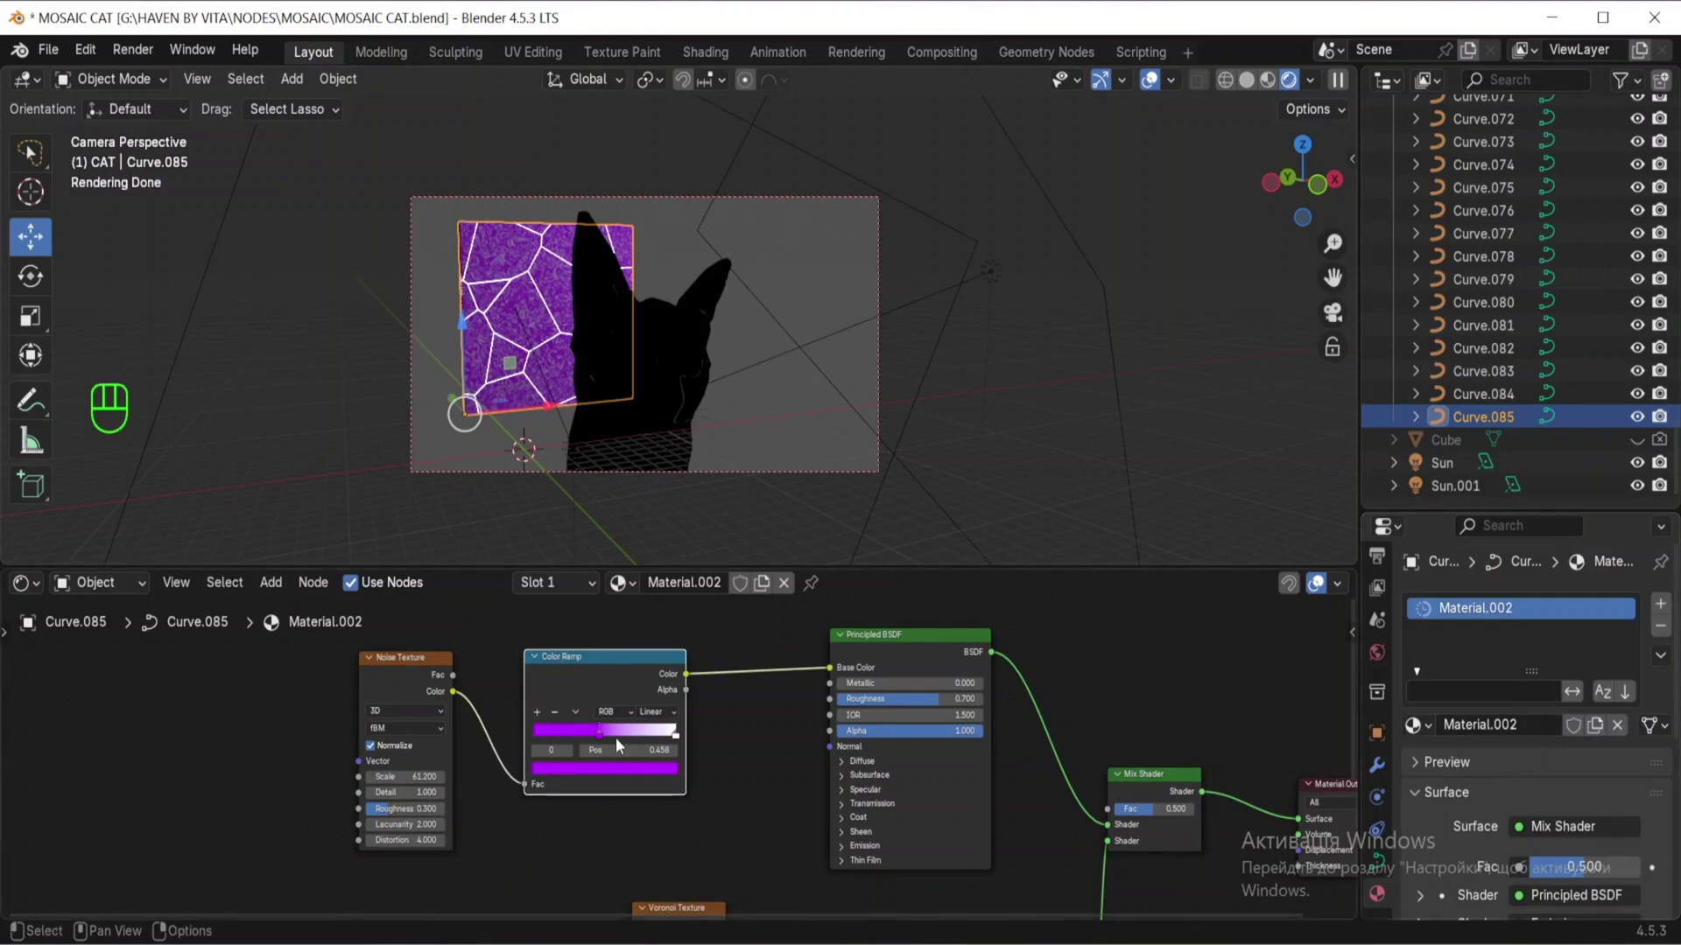
Step: Change the purple stop of the Color Ramp feeding the Base Color to pale mint green, #C7FFE6FF
click(606, 770)
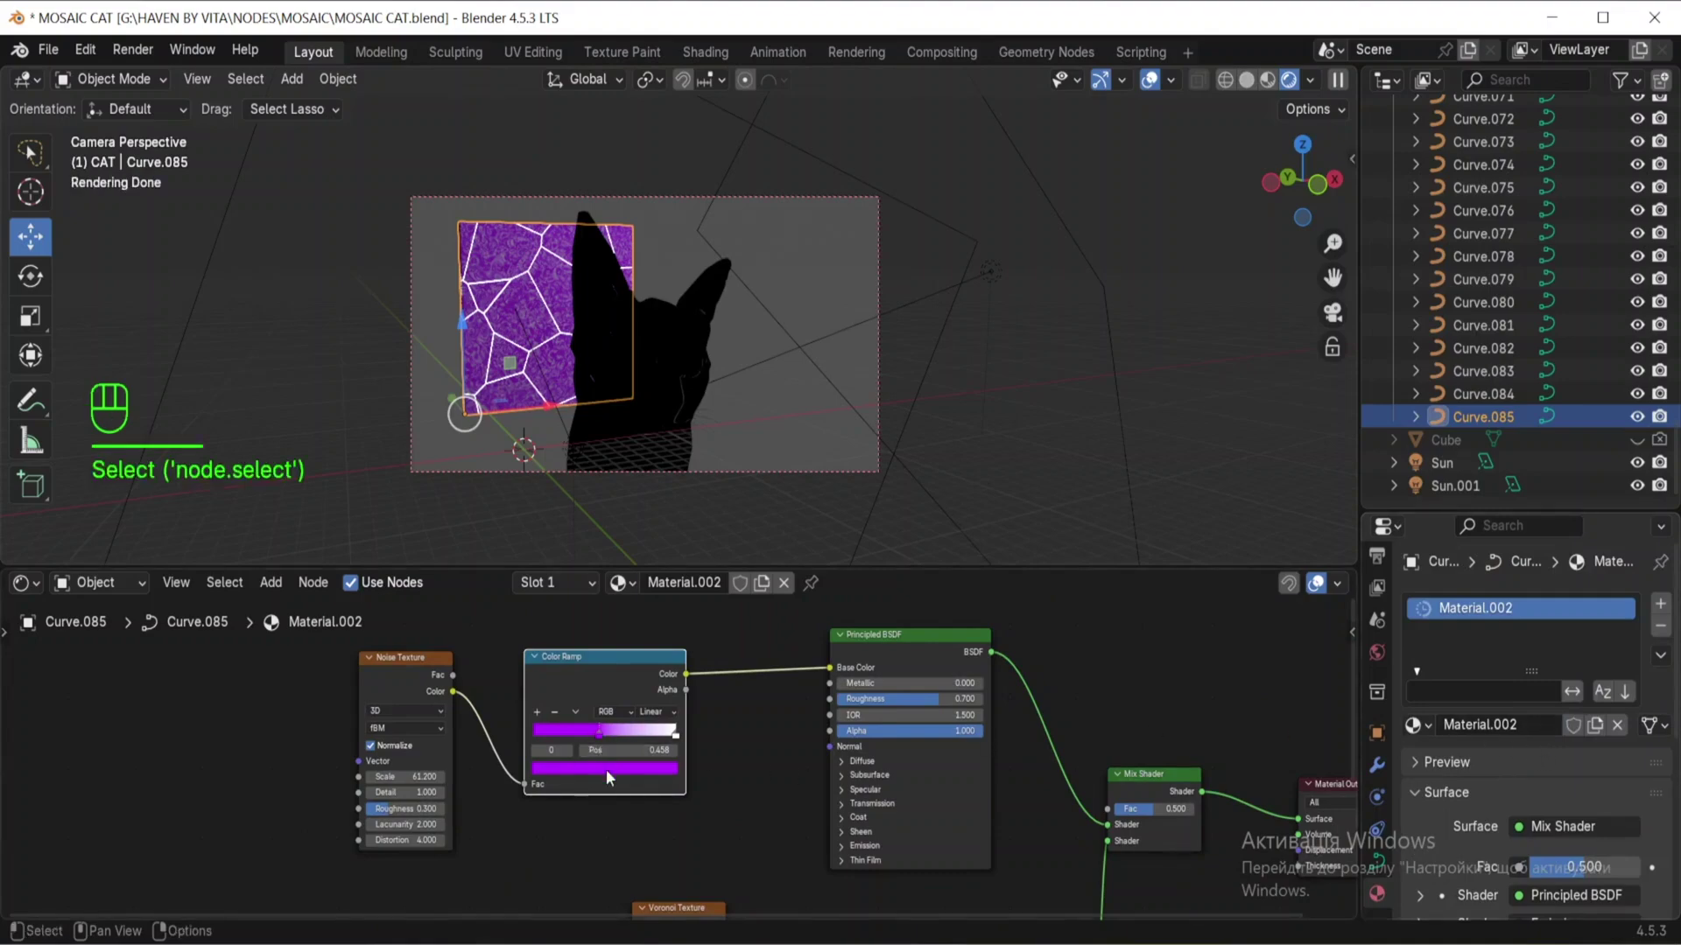
drag(593, 609, 588, 588)
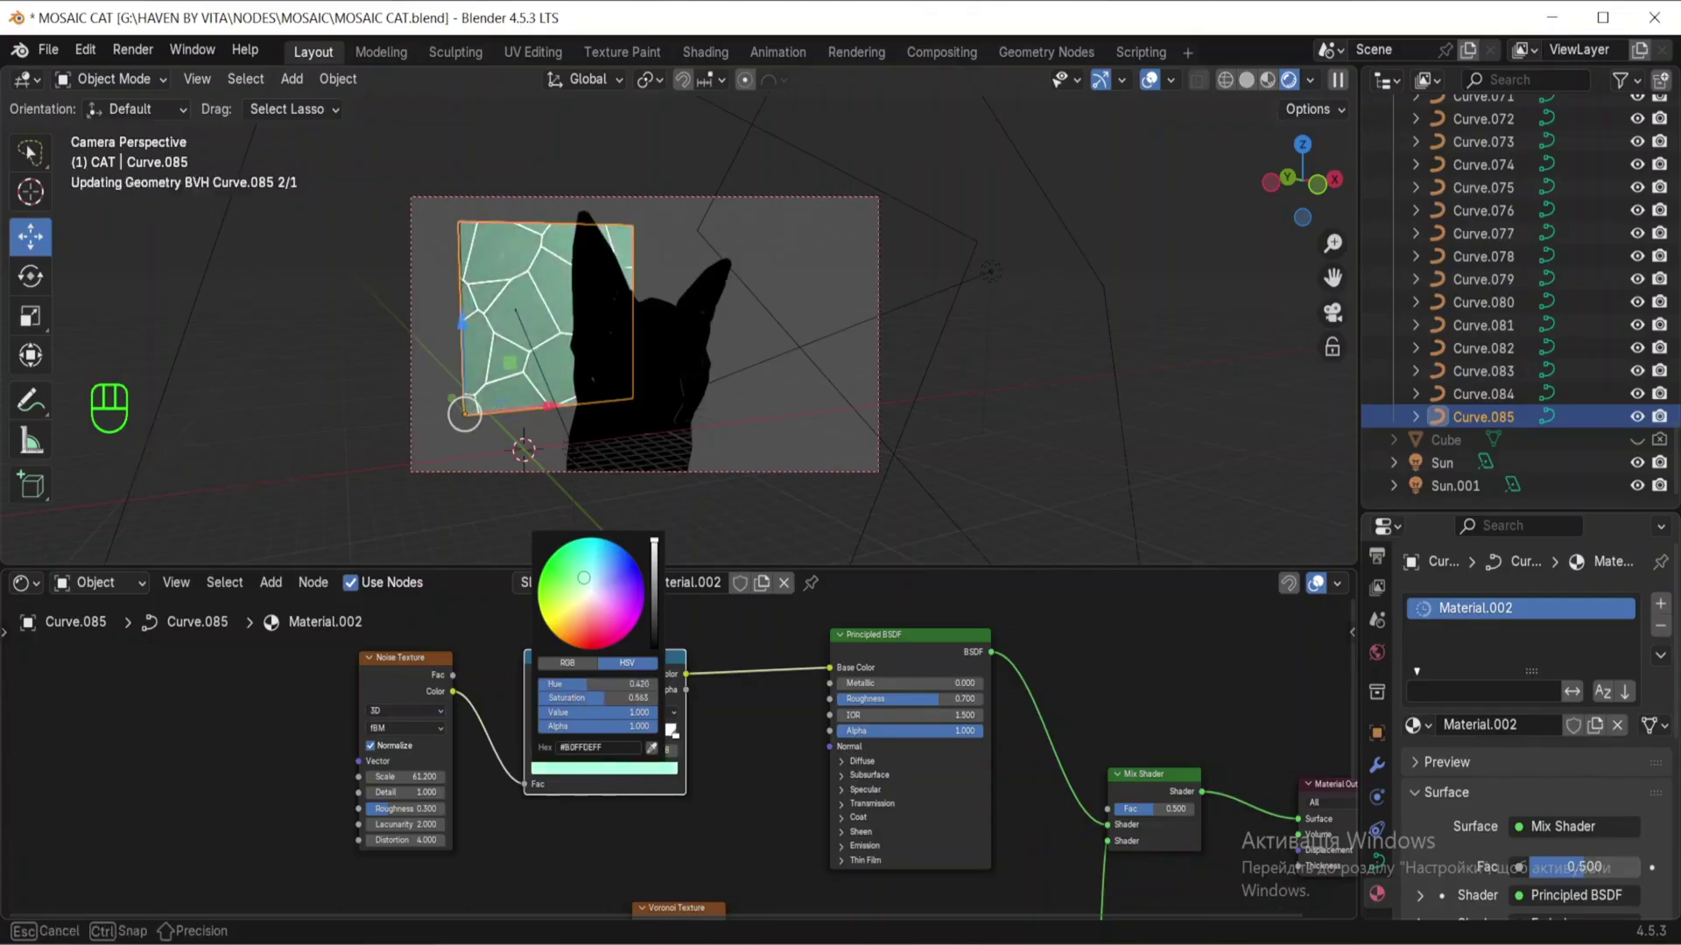
drag(589, 577, 595, 592)
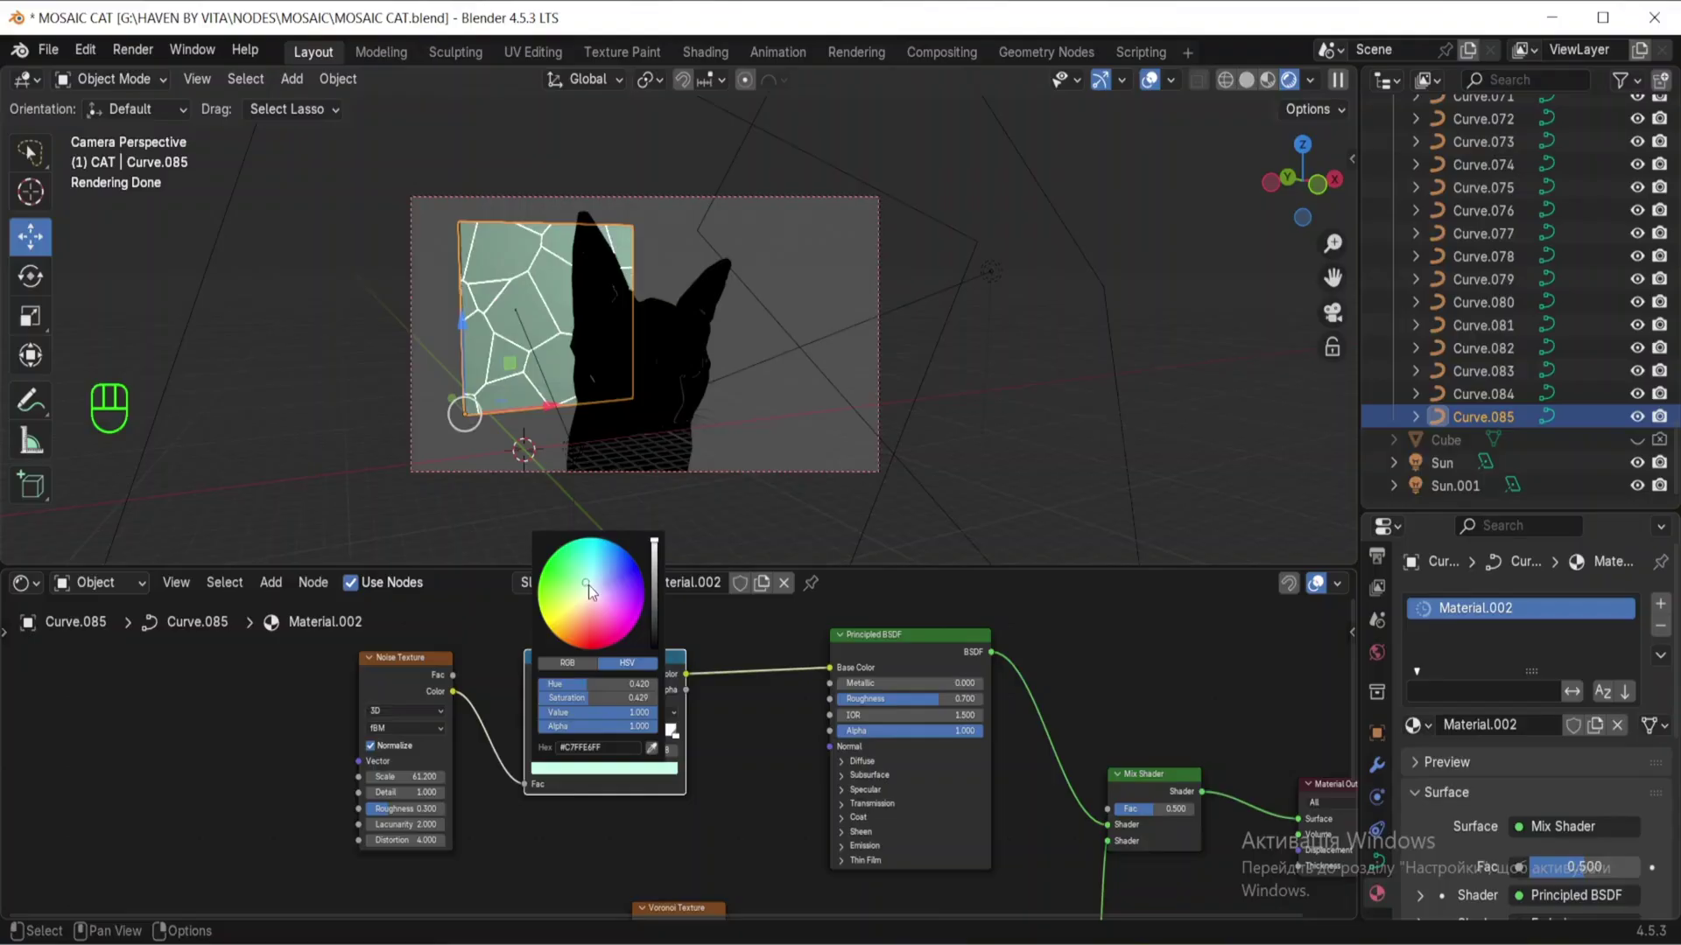
Step: Enlarge the mint background square and lower it along Z so it sits behind the whole cat head
key(s)
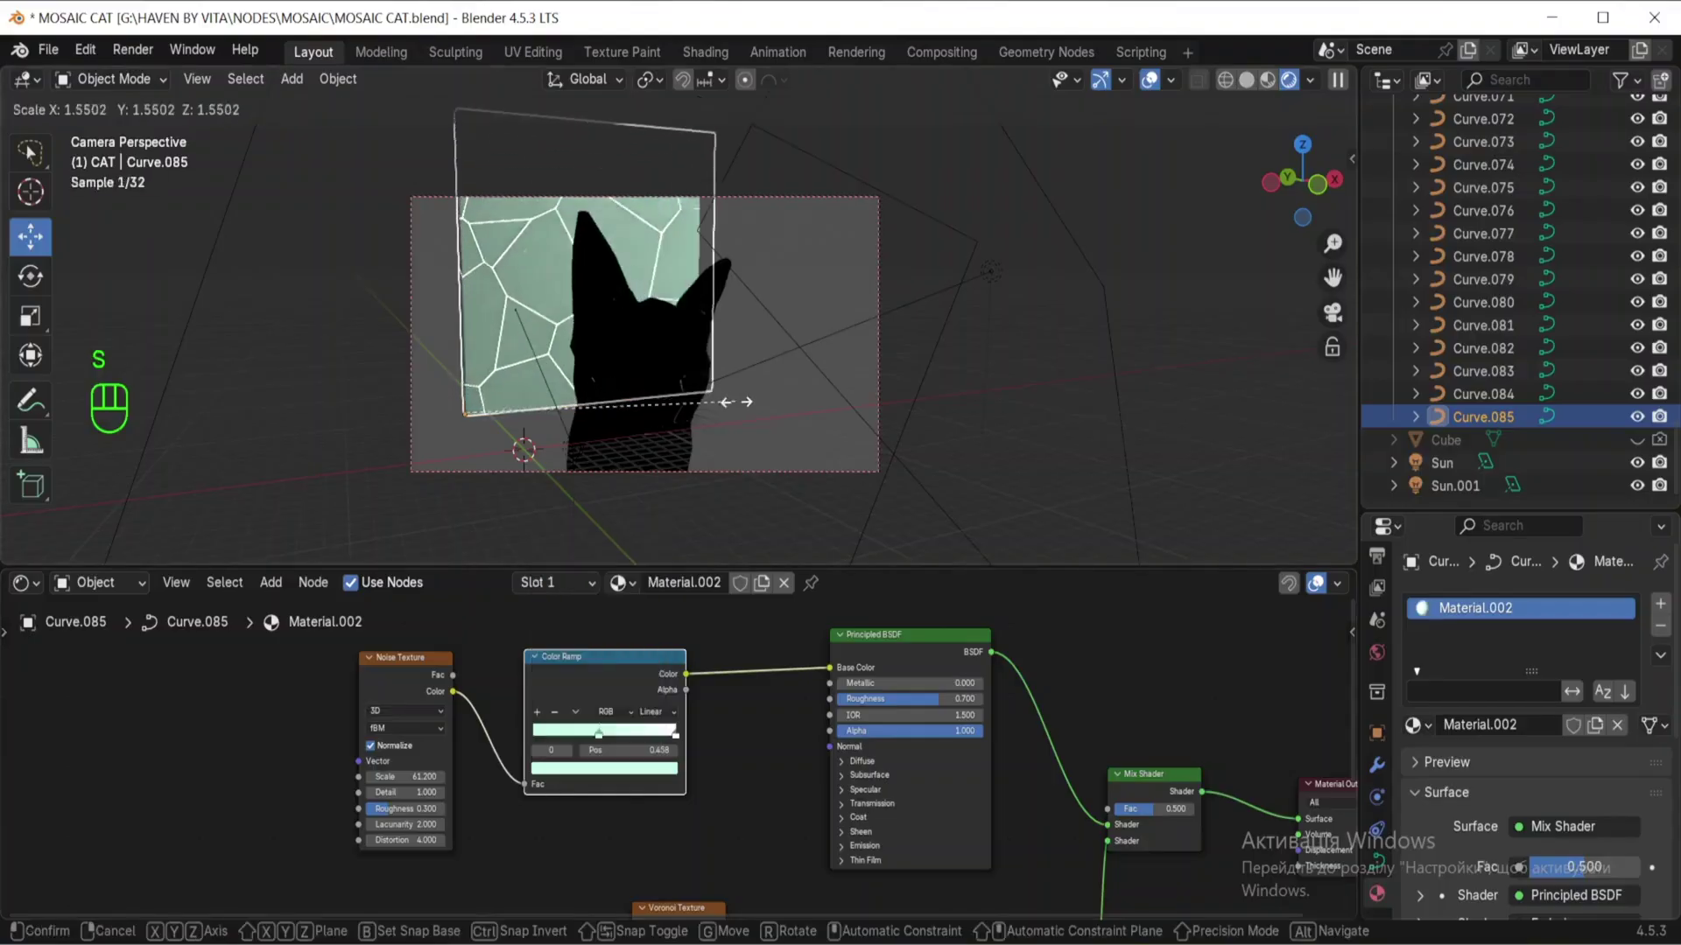
click(799, 409)
drag(462, 326, 465, 435)
key(s)
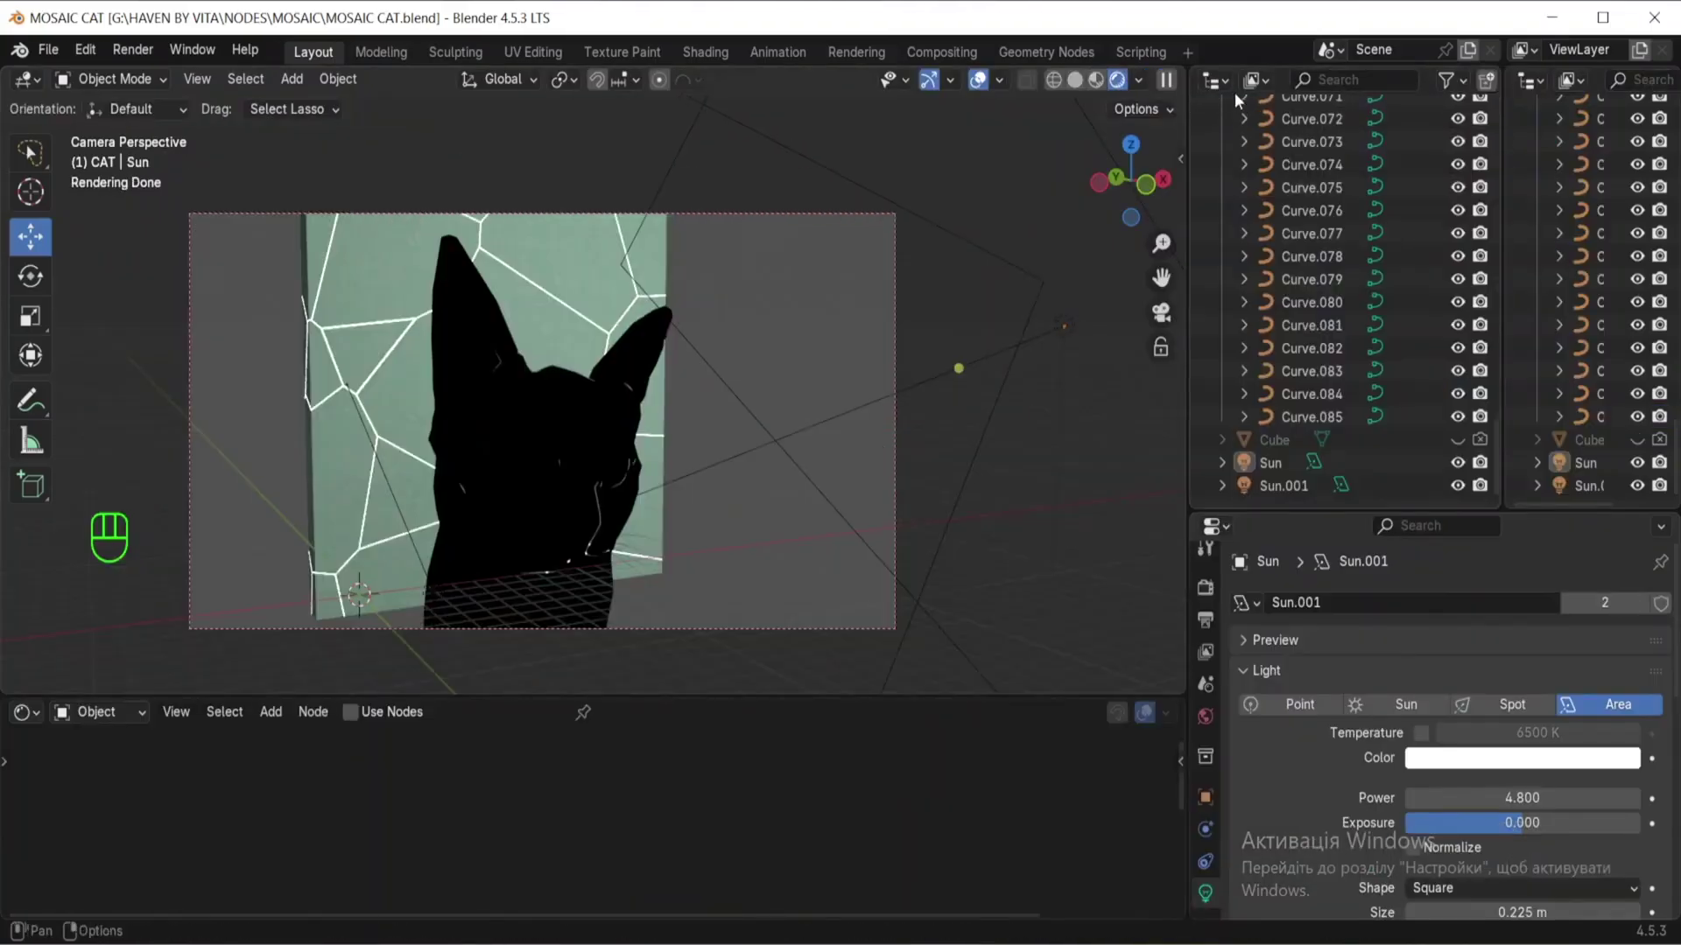
Step: Switch the outliner area to an Image Editor, open the orange cat sketch PNG as the colour reference, and narrow that area
click(1219, 83)
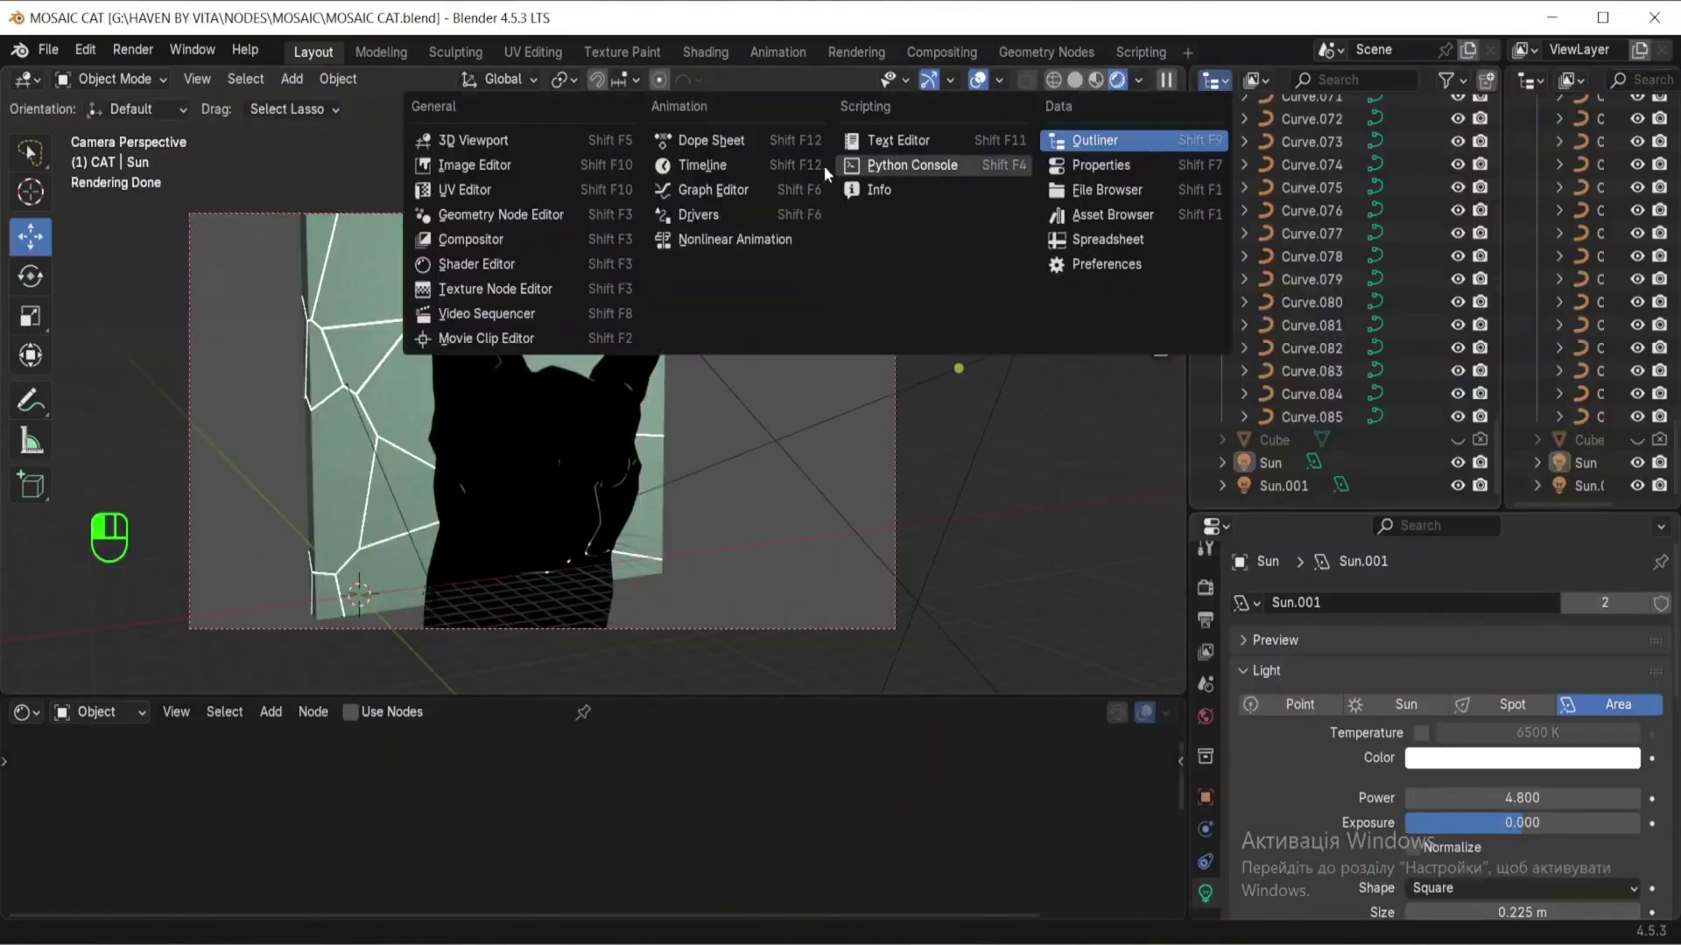
click(555, 162)
click(1390, 80)
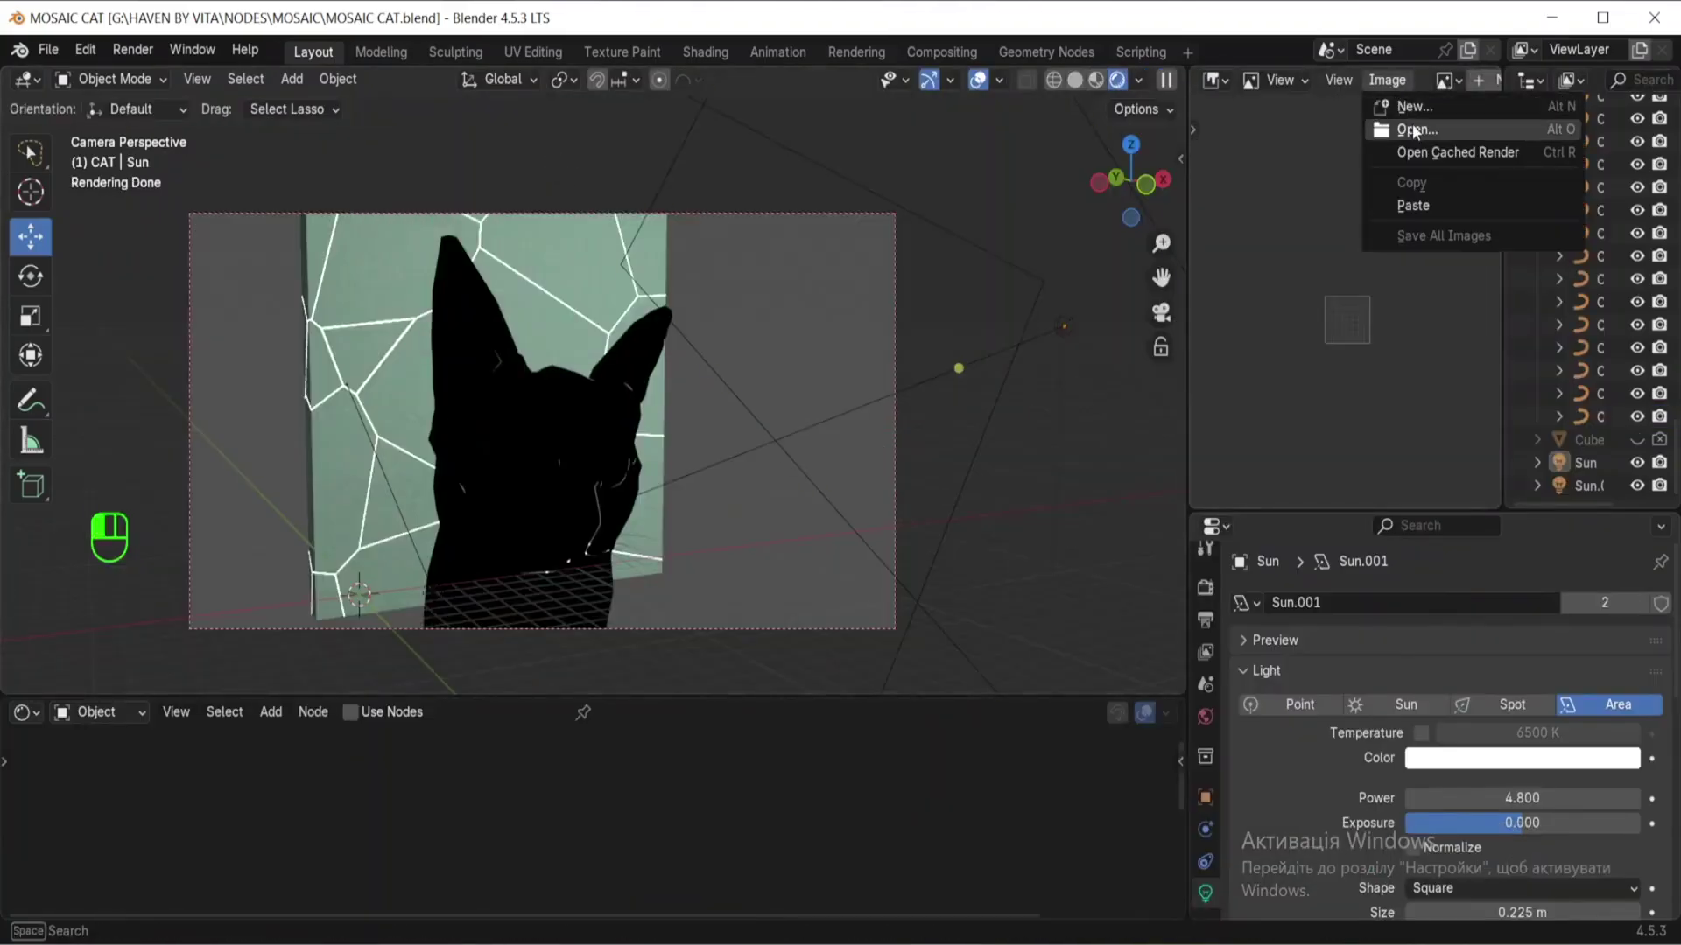
click(1410, 124)
click(601, 300)
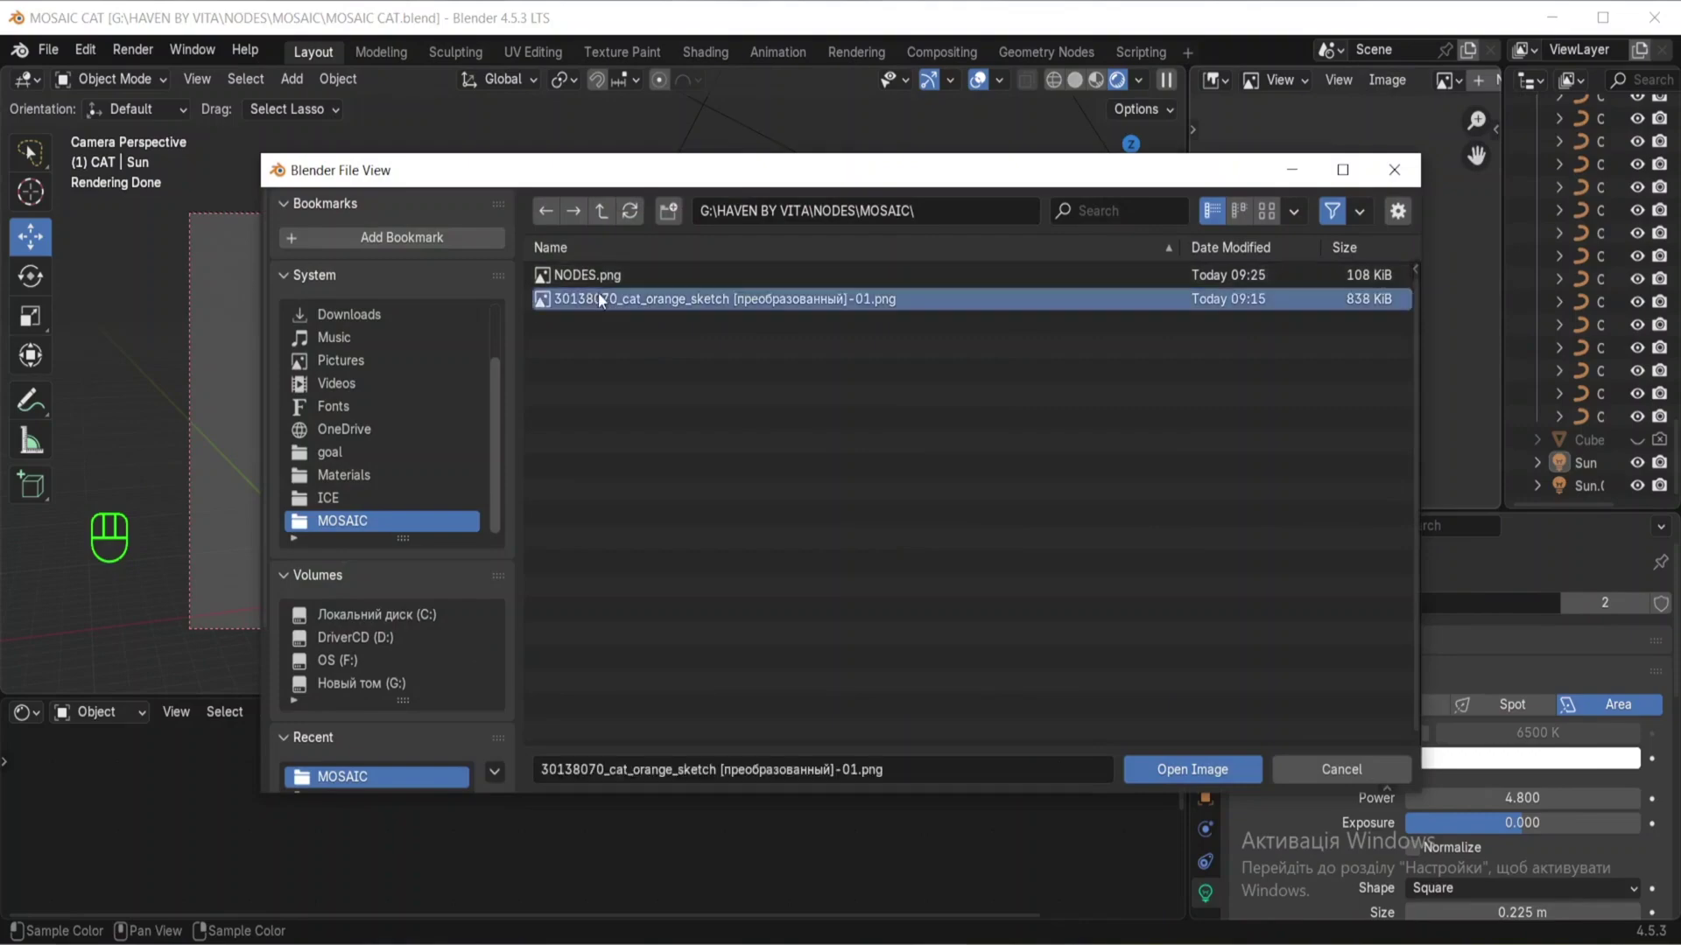
double_click(611, 298)
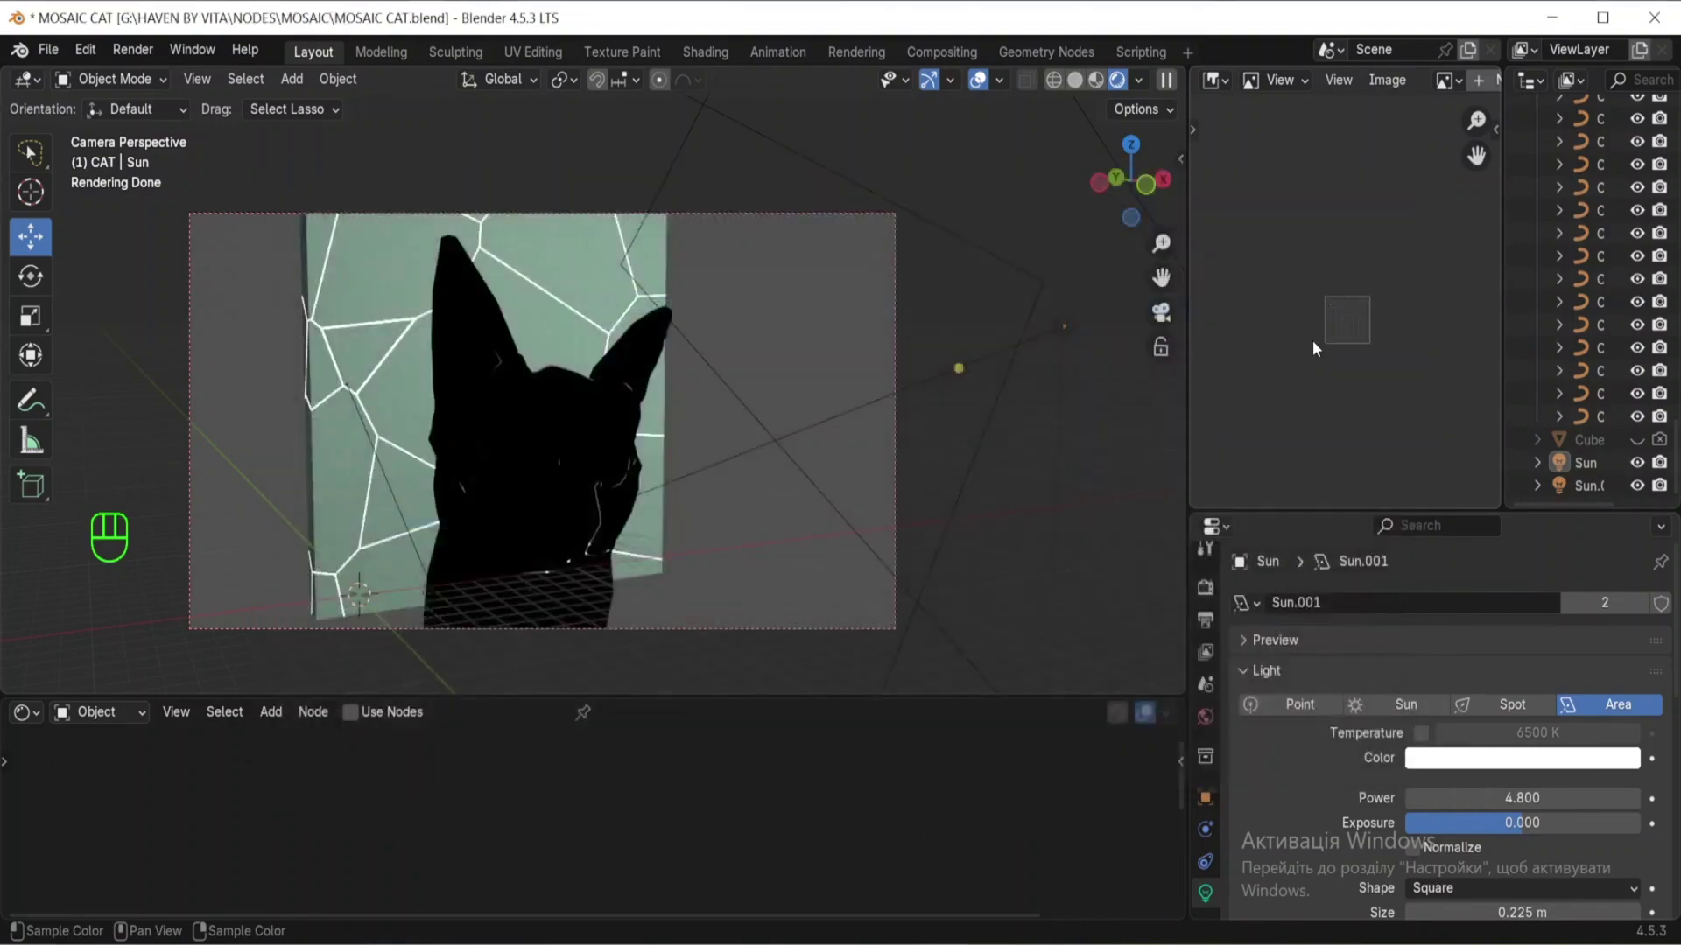
scroll(1329, 334, down, 3)
scroll(1330, 338, up, 1)
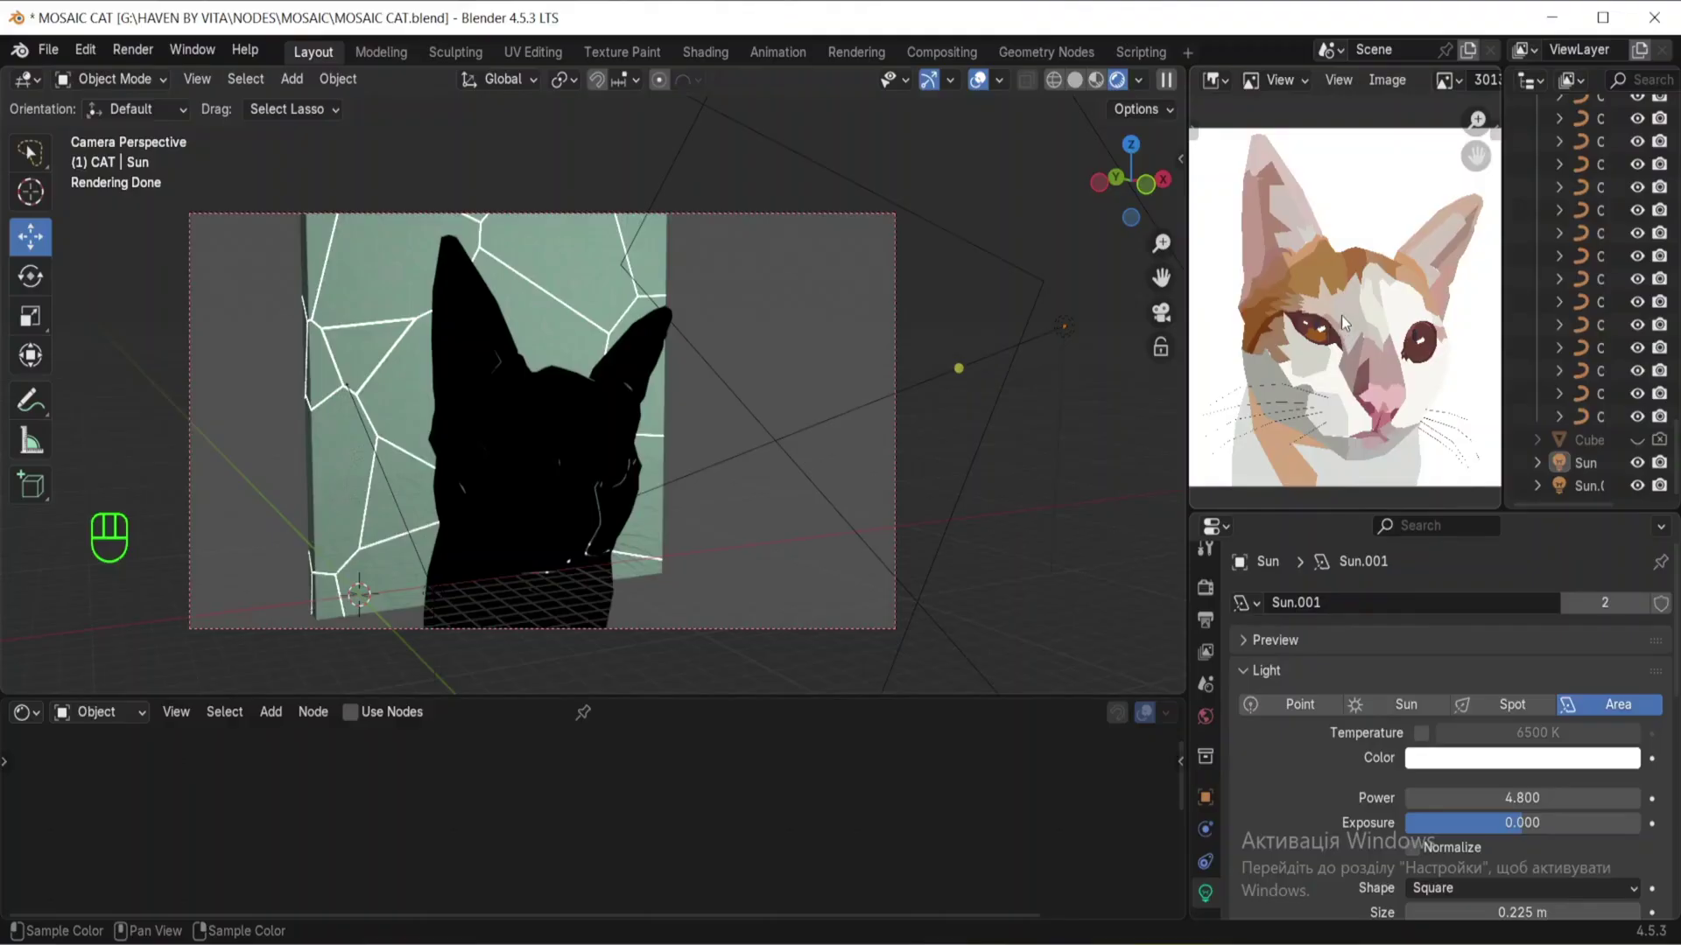
drag(1503, 307, 1434, 307)
Step: Extrude the cat's lower cheek piece, Curve.069, by 0.01 m
scroll(500, 418, up, 2)
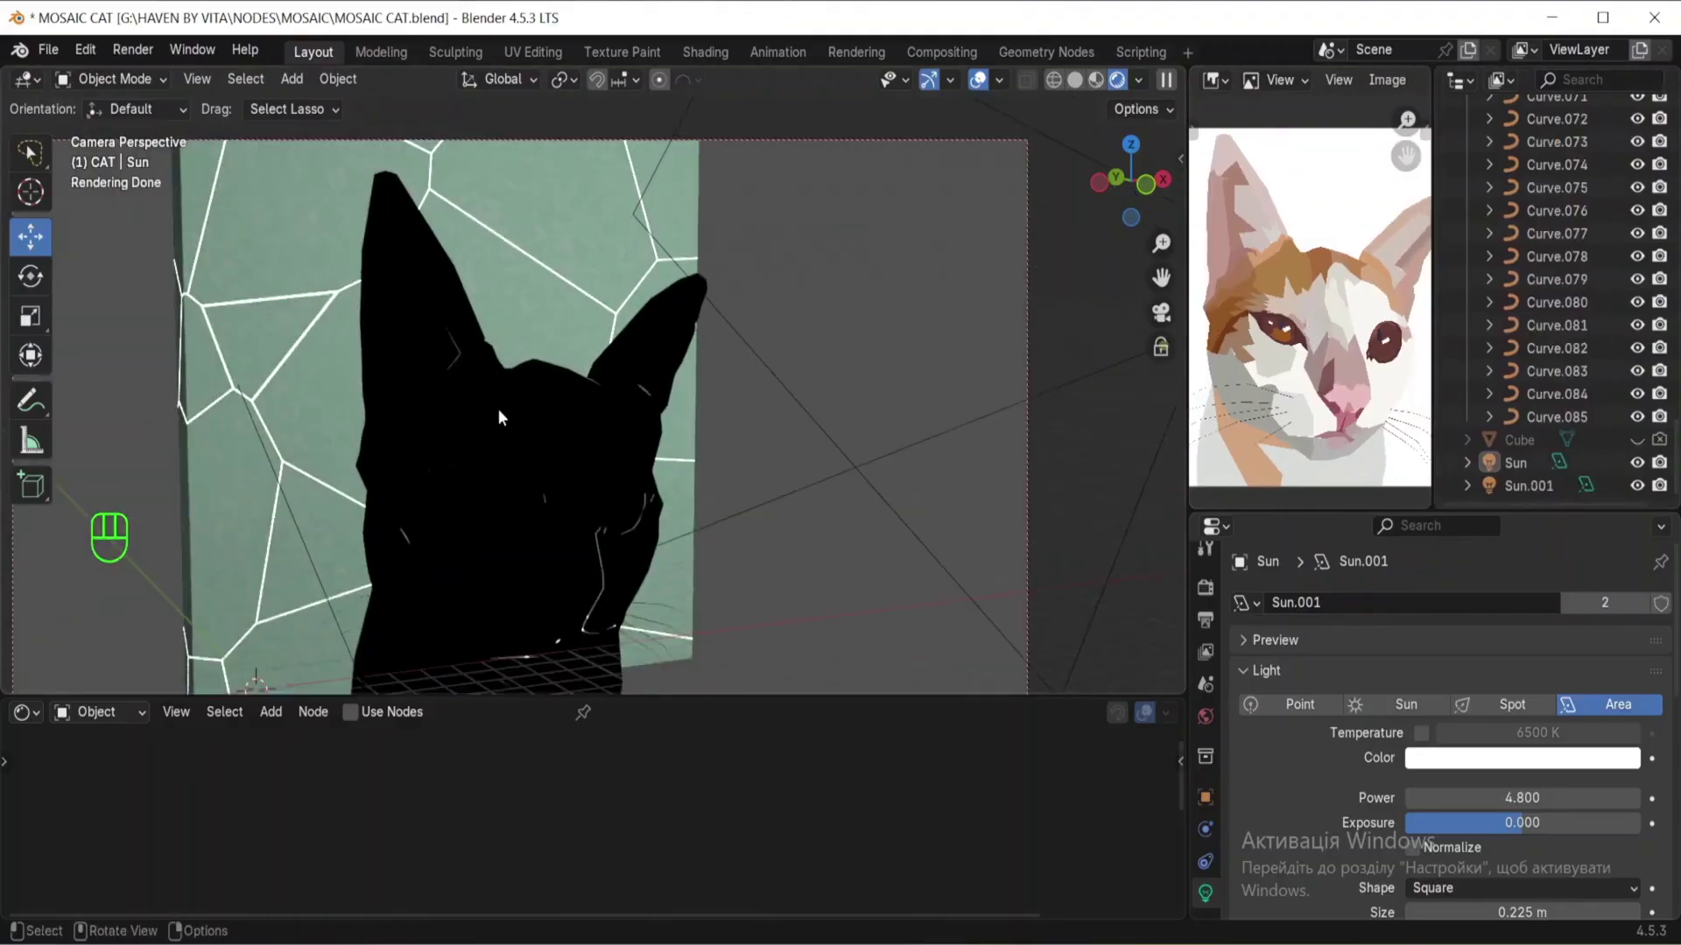
shift+middle_drag(499, 411, 530, 340)
click(486, 522)
click(435, 528)
click(1205, 862)
scroll(1376, 836, down, 6)
click(1635, 756)
Step: Assign Material.002 to the lower cheek piece and make it a single-user copy
click(568, 713)
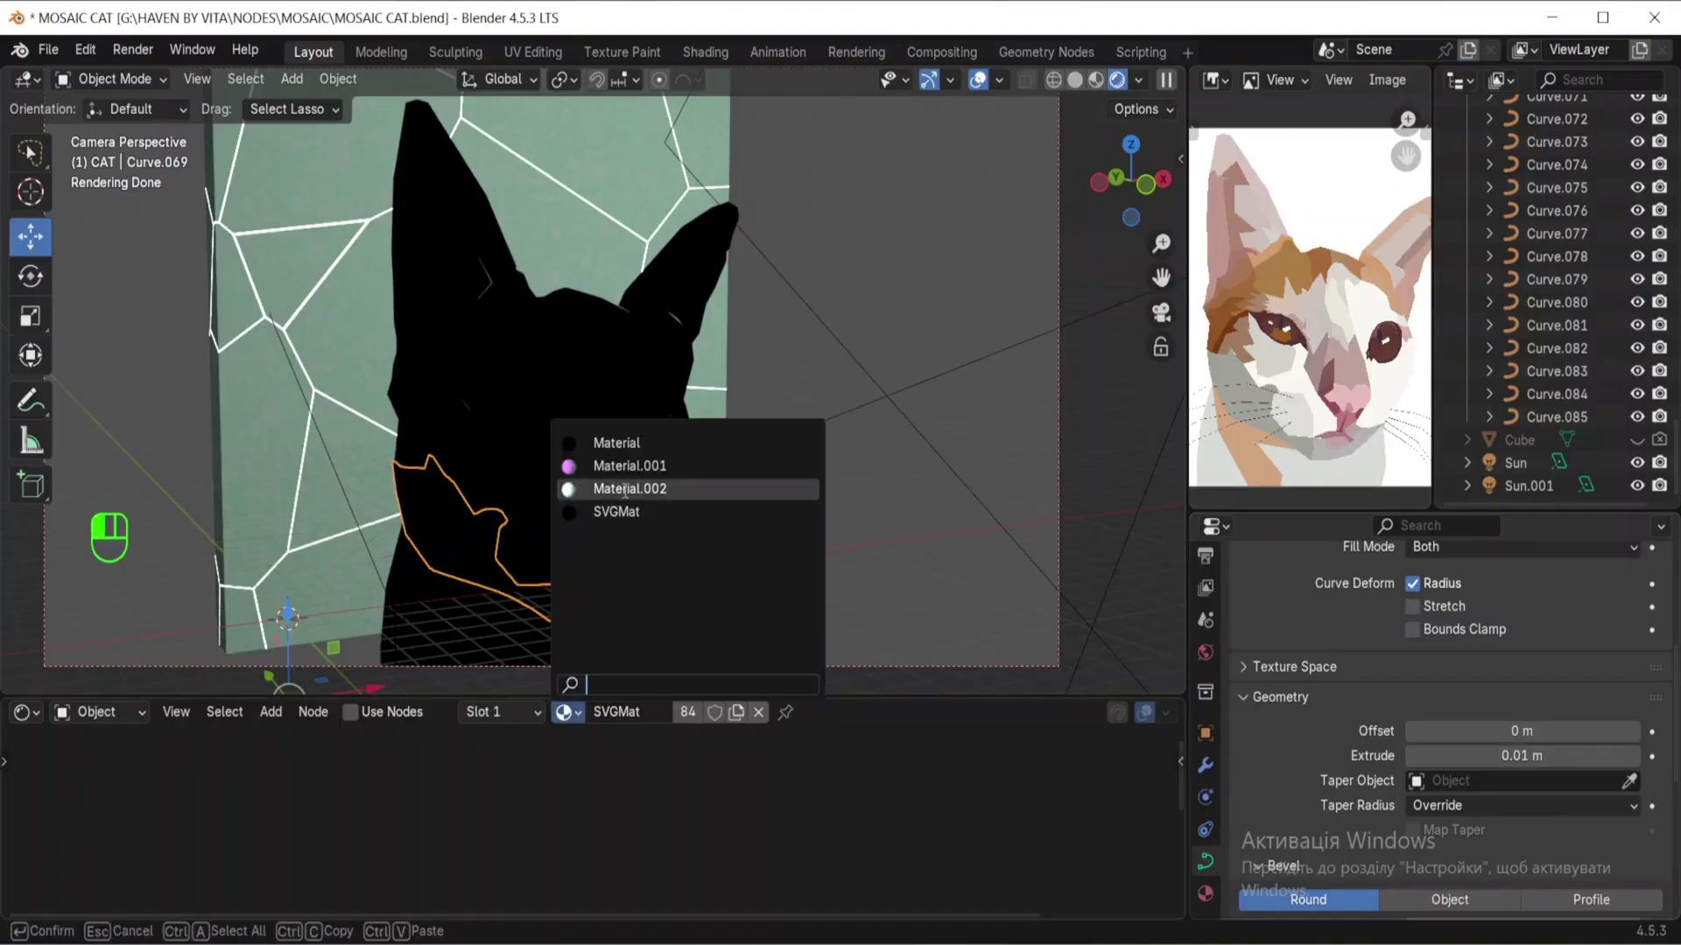
click(613, 489)
click(1206, 894)
click(1533, 730)
Step: Recolour the cheek piece's material copy light grey and raise its Voronoi Texture Scale for smaller tiles
click(531, 836)
click(566, 812)
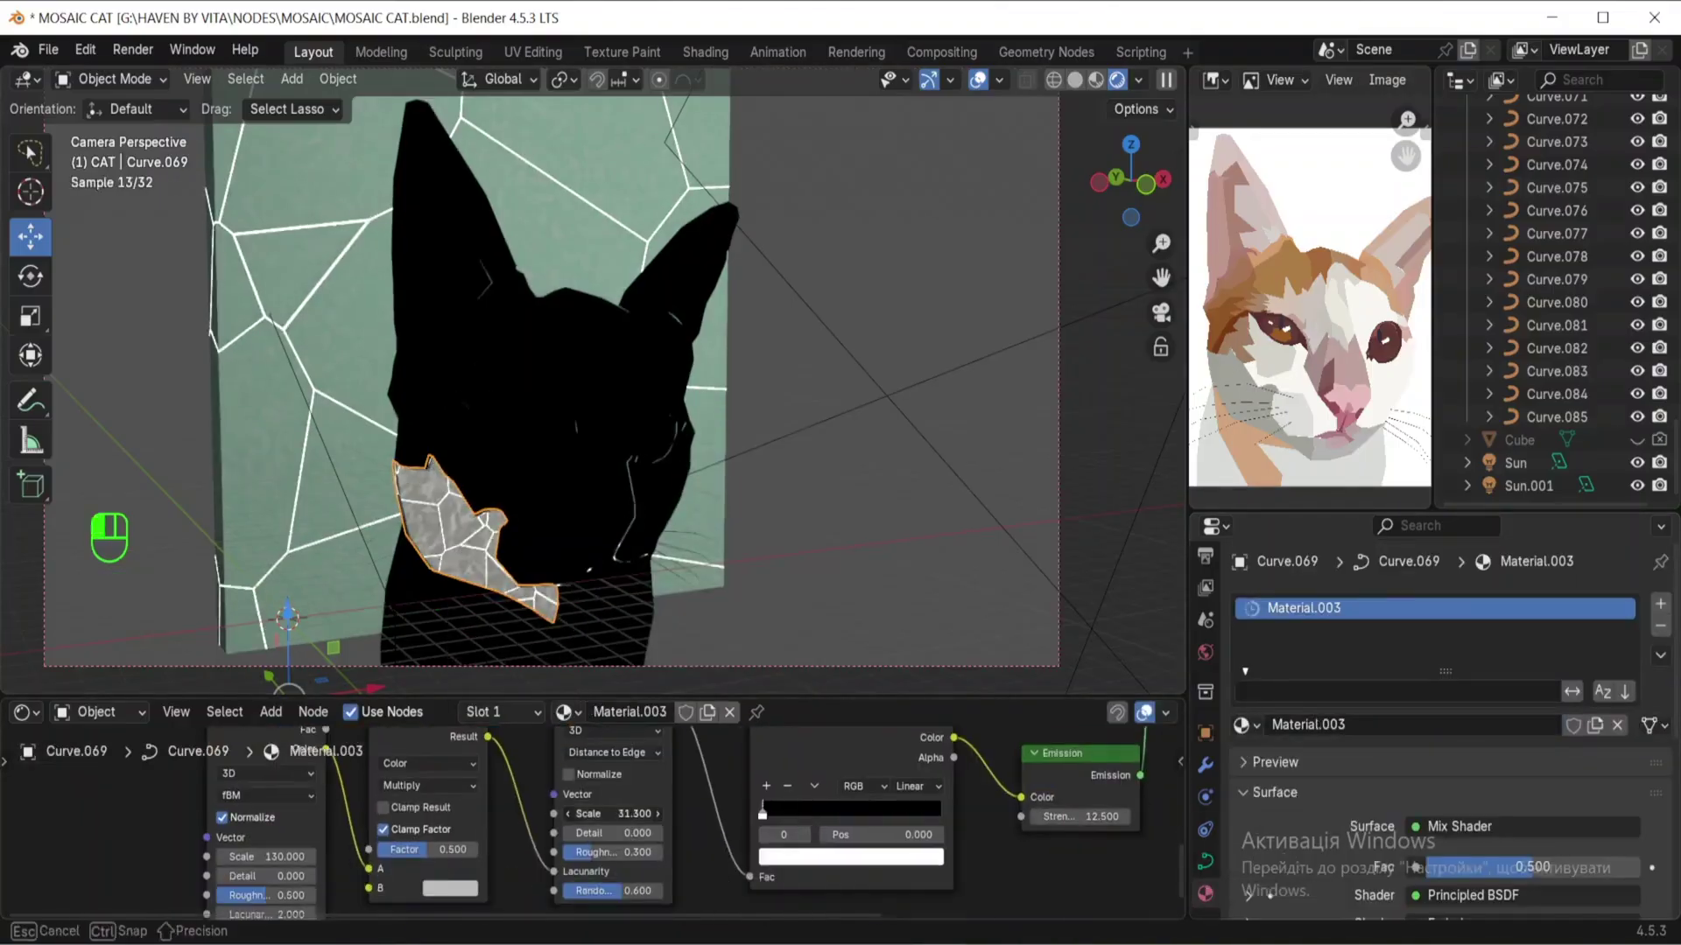
drag(612, 815, 631, 814)
middle_drag(613, 421, 480, 576)
key(KP_0)
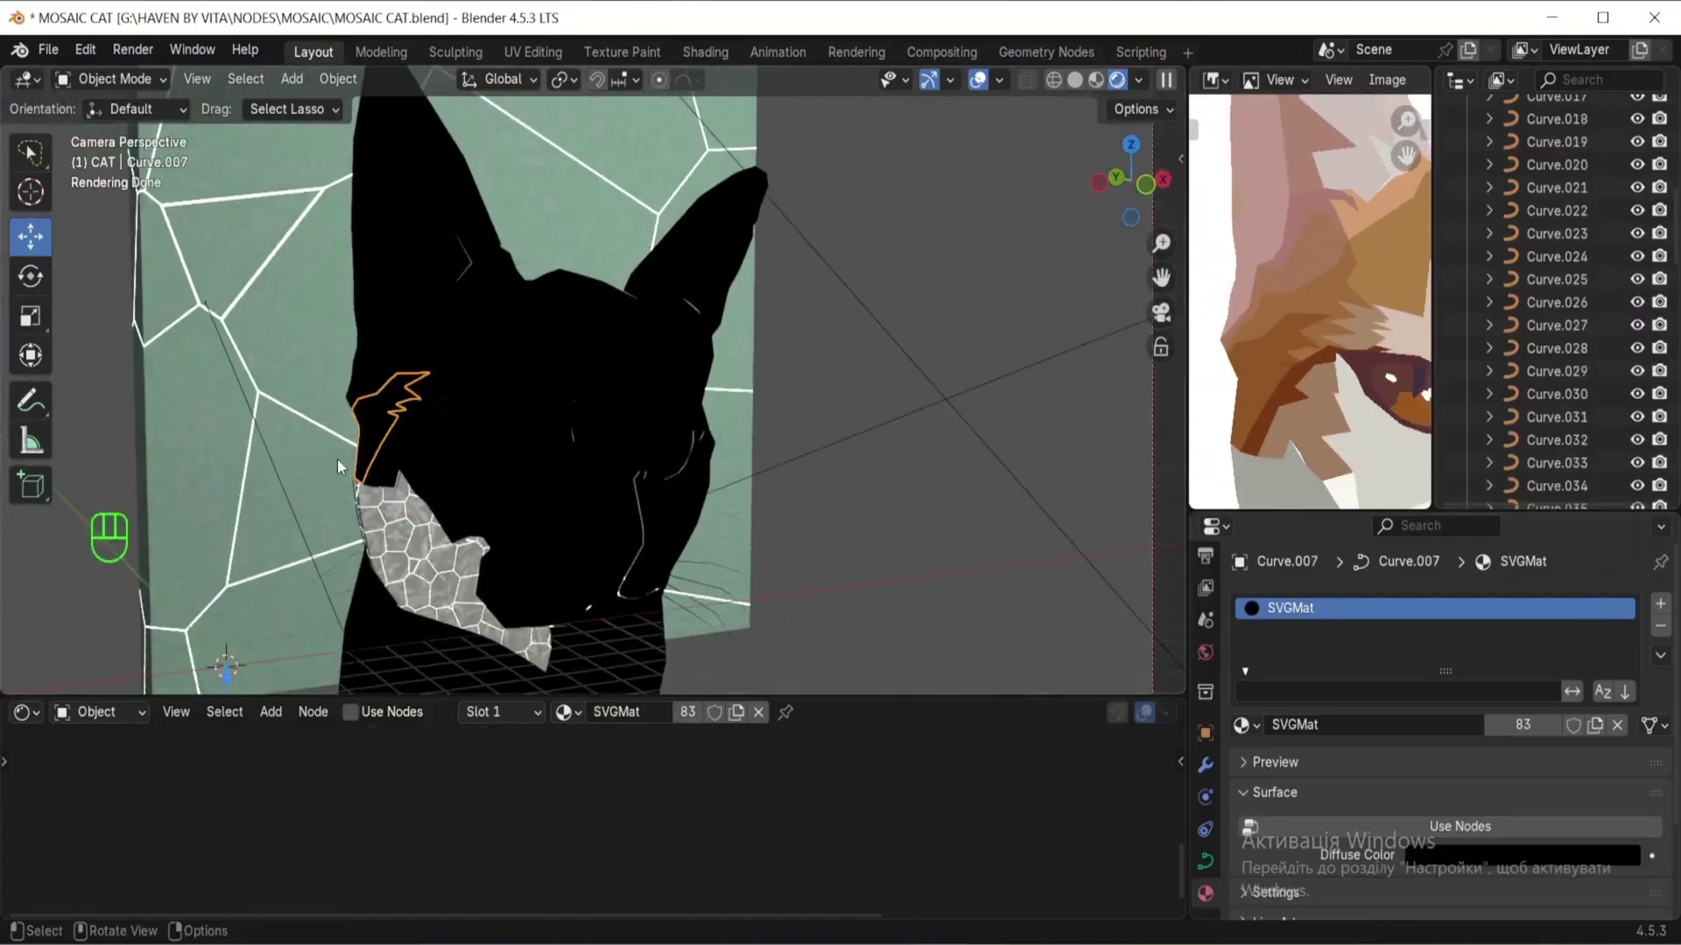
Step: Give the jagged piece above the cheek, Curve.007, a separate copy of Material.003 coloured brown from the reference image
click(565, 711)
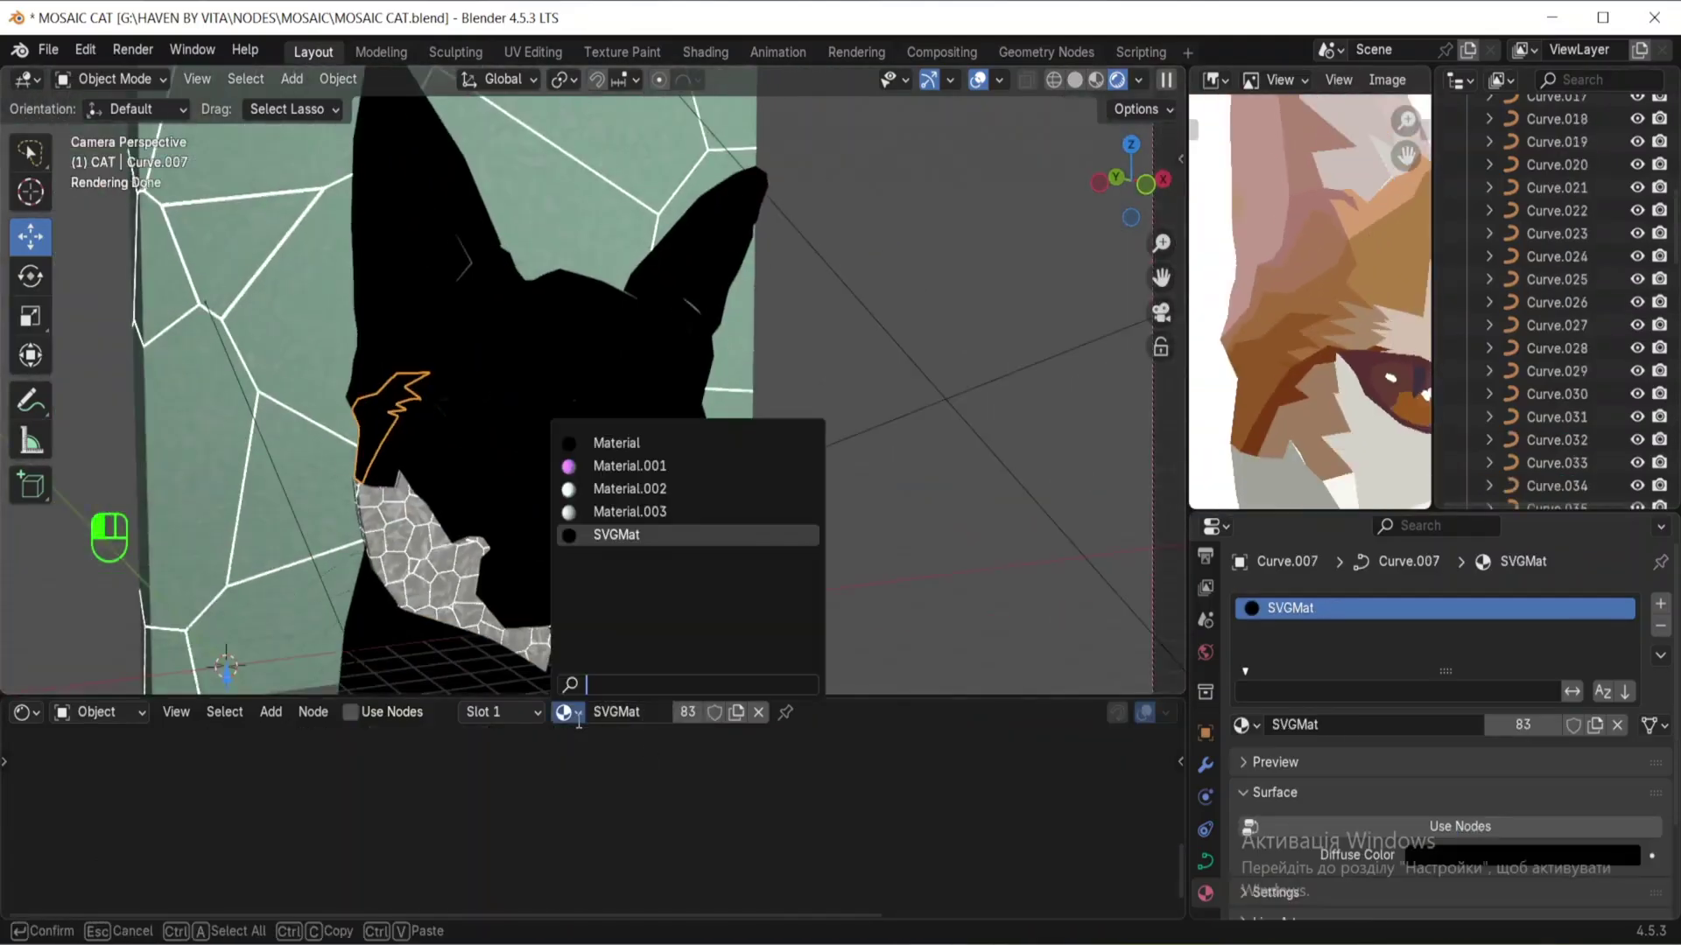
click(597, 509)
scroll(543, 814, up, 2)
key(e)
Step: Give the neighbouring jagged tuft, Curve.006, a single-user copy of the brown mosaic material, coloured by sampling the reference image
click(419, 457)
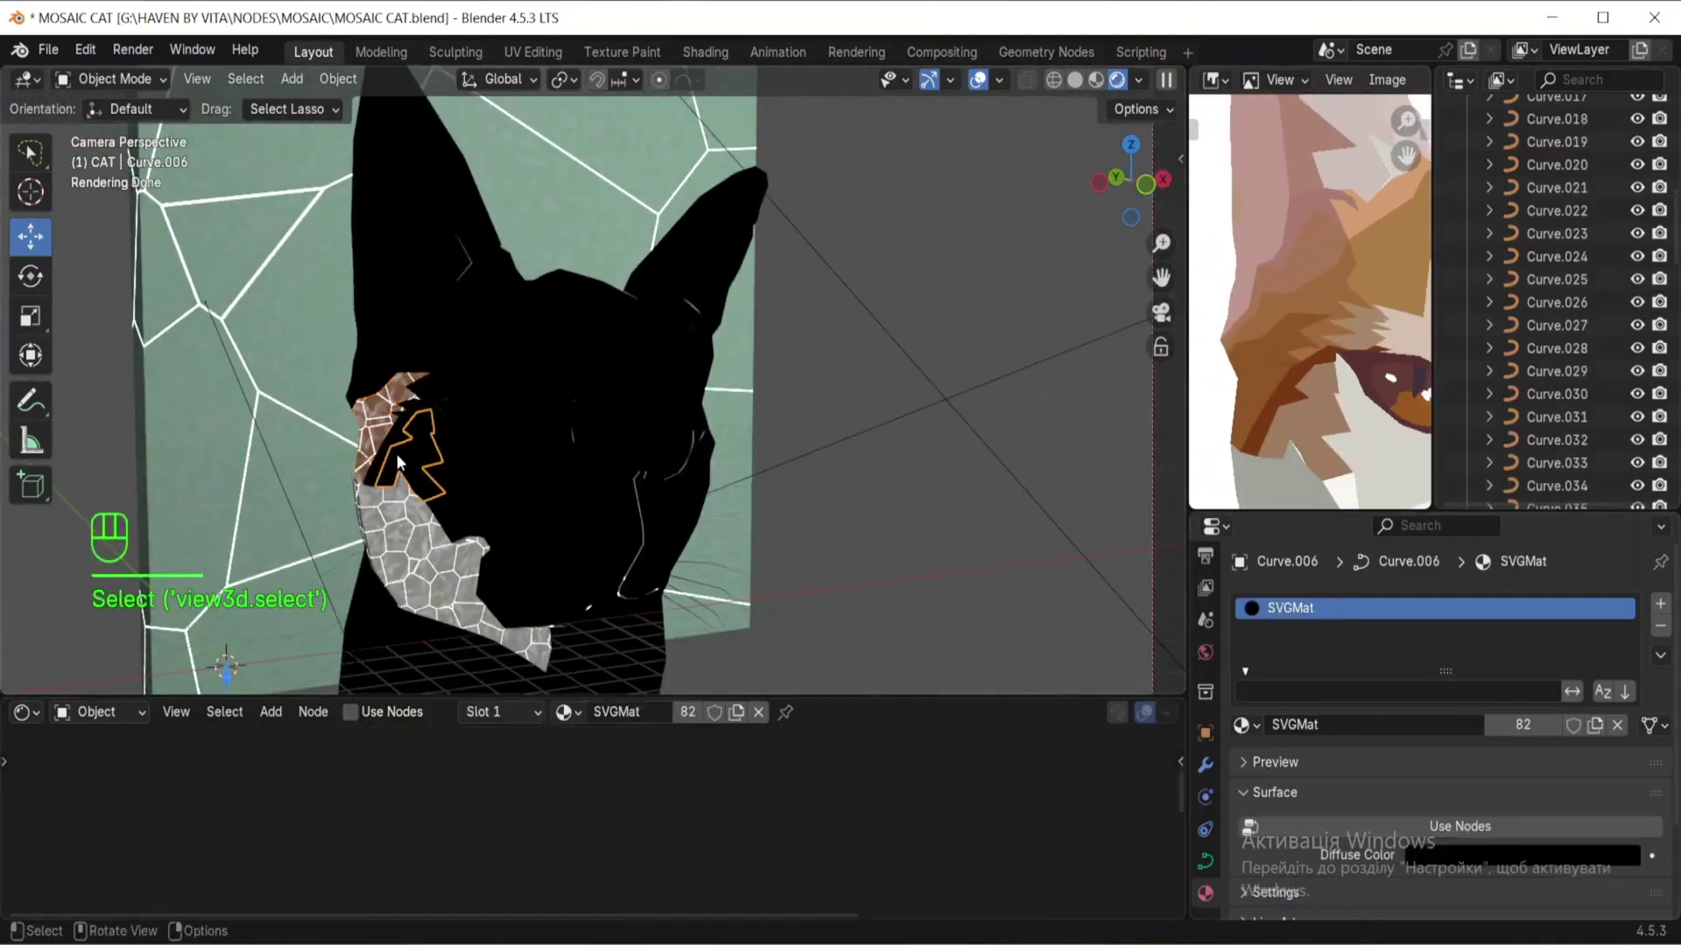
click(566, 712)
click(613, 533)
click(547, 800)
click(605, 776)
click(1294, 431)
click(687, 711)
click(593, 801)
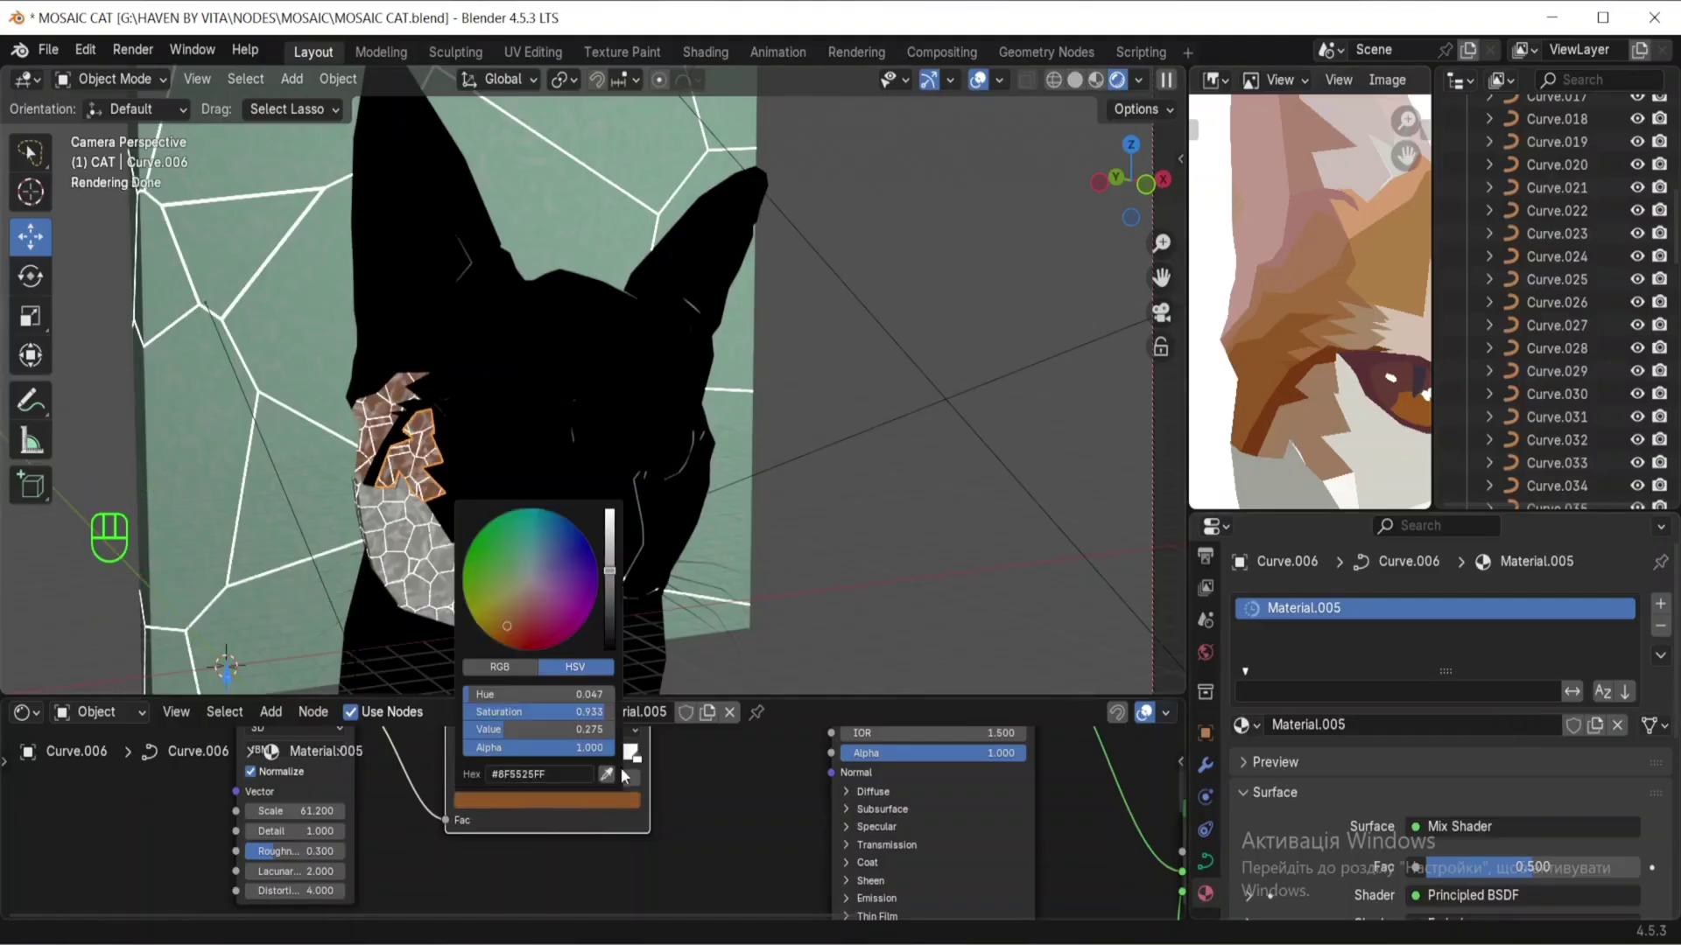
click(608, 777)
Step: Extrude the two jagged brown pieces, Curve.006 and Curve.007, above the grey cheek
click(1205, 861)
scroll(1436, 744, down, 7)
click(1633, 711)
click(376, 434)
click(1630, 714)
Step: Give the thin strand between the brown tufts, Curve.005, its own mosaic material coloured dark brown from the reference image
click(411, 428)
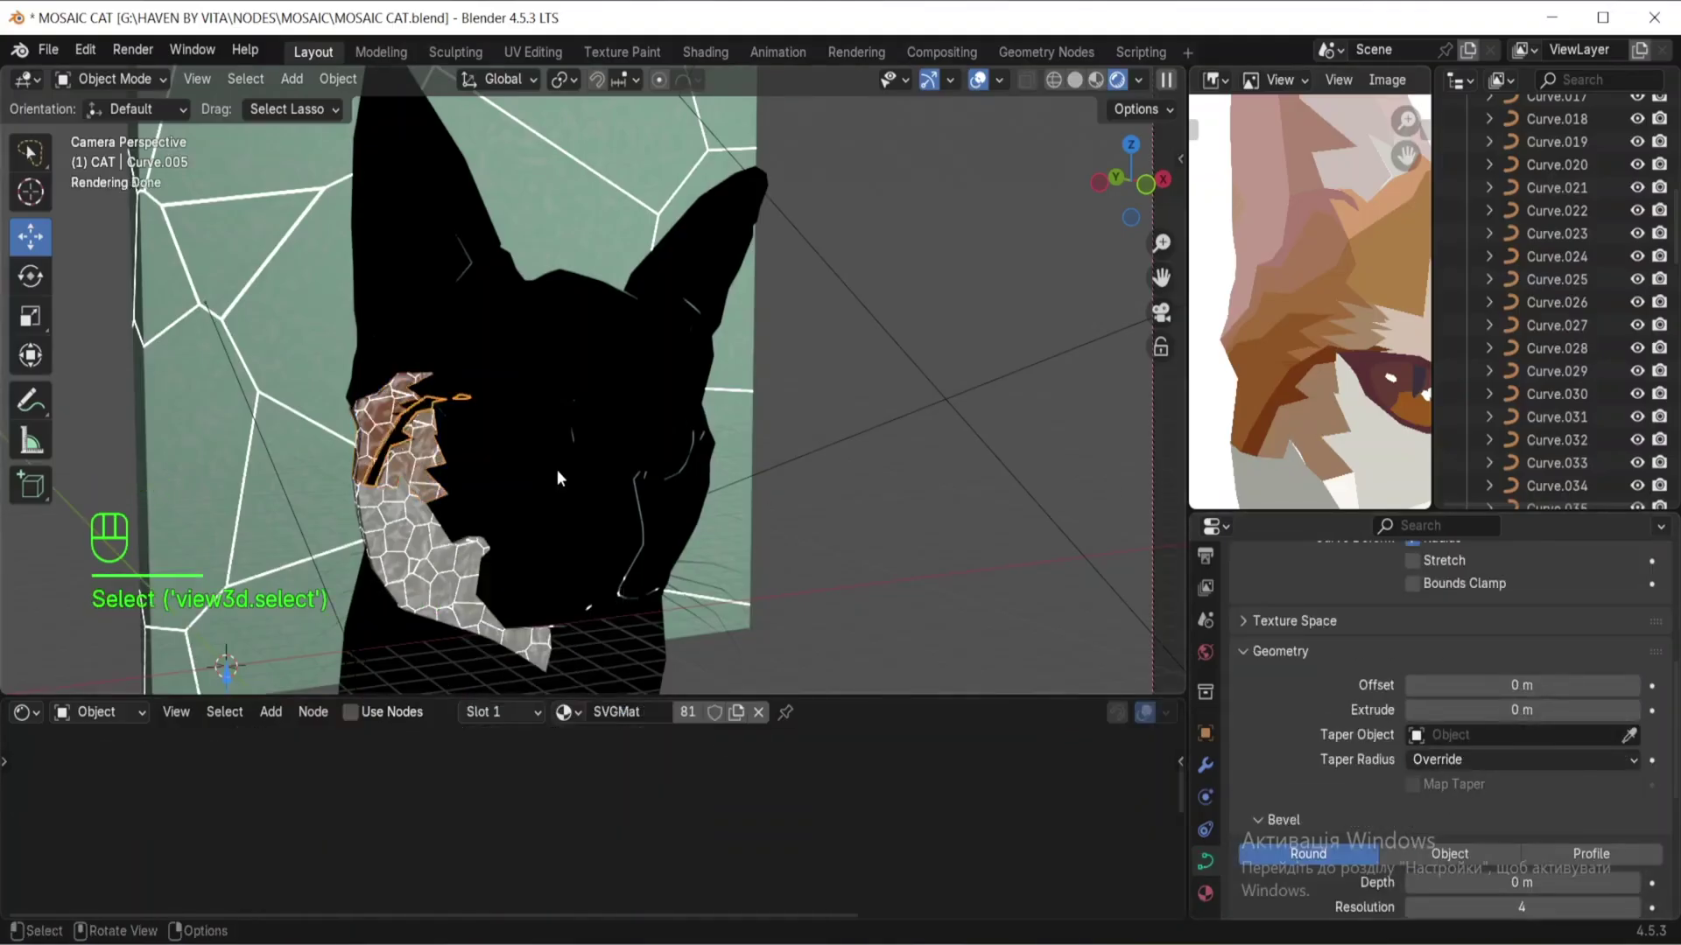
click(1206, 896)
click(687, 712)
click(547, 800)
click(608, 776)
click(1261, 431)
Step: Set the Noise Texture Scale in the light brown tuft's material, Material.005, to 100
middle_drag(298, 385, 350, 525)
click(350, 525)
scroll(788, 831, up, 5)
middle_drag(560, 884, 517, 791)
drag(490, 821, 461, 819)
click(461, 818)
text(100)
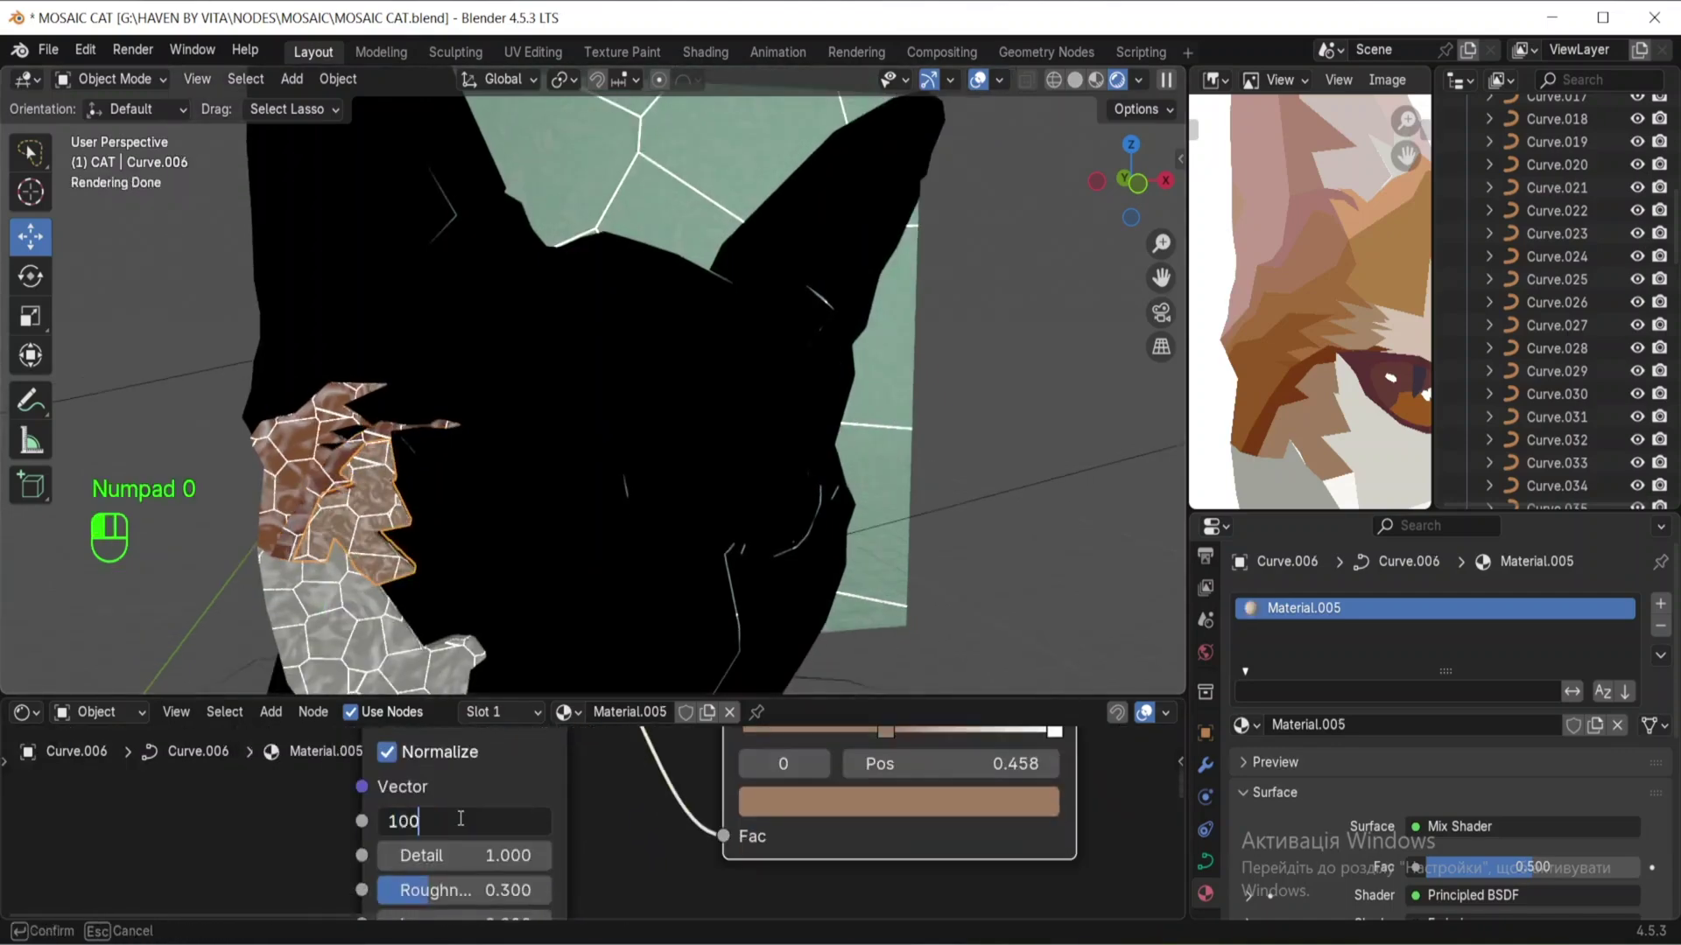
key(Return)
Step: Check the grey cheek material's noise scale and set the Noise Texture Scale in Material.005 to 130
click(337, 608)
middle_drag(429, 901, 438, 753)
click(436, 814)
click(372, 517)
click(481, 821)
text(130)
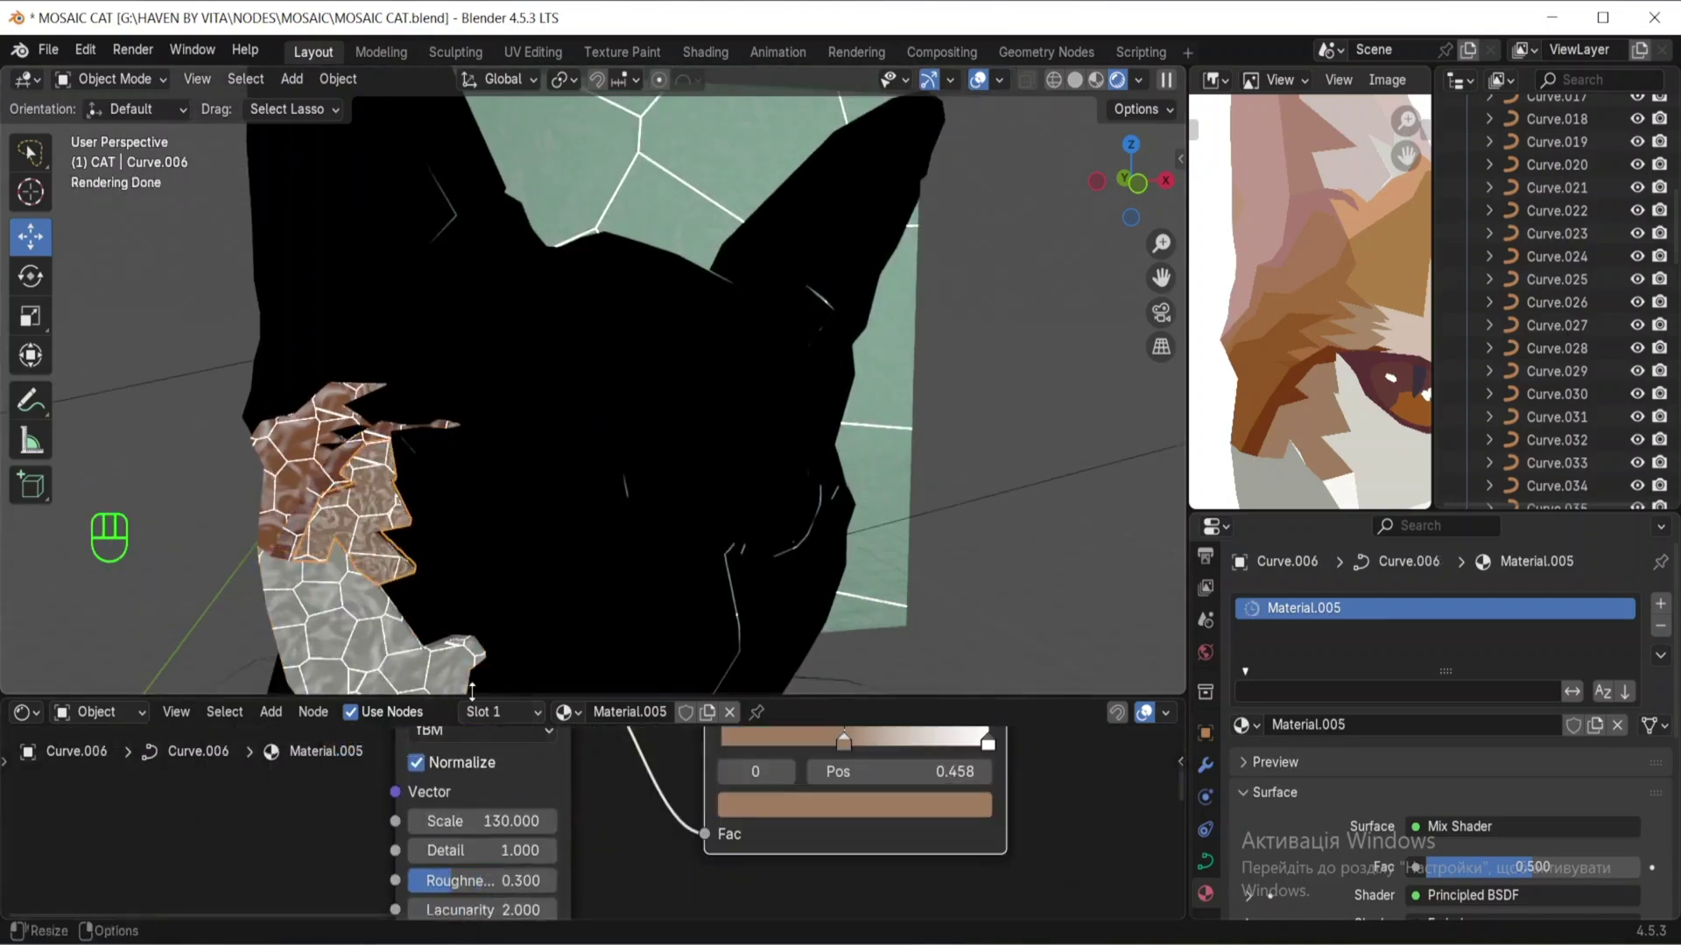
Step: Set the Noise Texture Scale in the adjacent brown piece's material to 130 and save the file
click(302, 459)
click(157, 808)
text(130)
scroll(525, 814, down, 5)
middle_drag(504, 429, 464, 425)
click(377, 590)
scroll(439, 428, down, 2)
key(ctrl+s)
Step: Give the jagged fur piece below the left ear a single-user copy of the dark brown material, with Noise Texture Scale 130
click(429, 374)
click(567, 714)
click(612, 604)
scroll(592, 823, up, 5)
click(687, 712)
click(538, 856)
text(130)
Step: Set the Color Ramp colour of that fur piece, Curve.008, to the matching brown sampled from the reference image
click(769, 845)
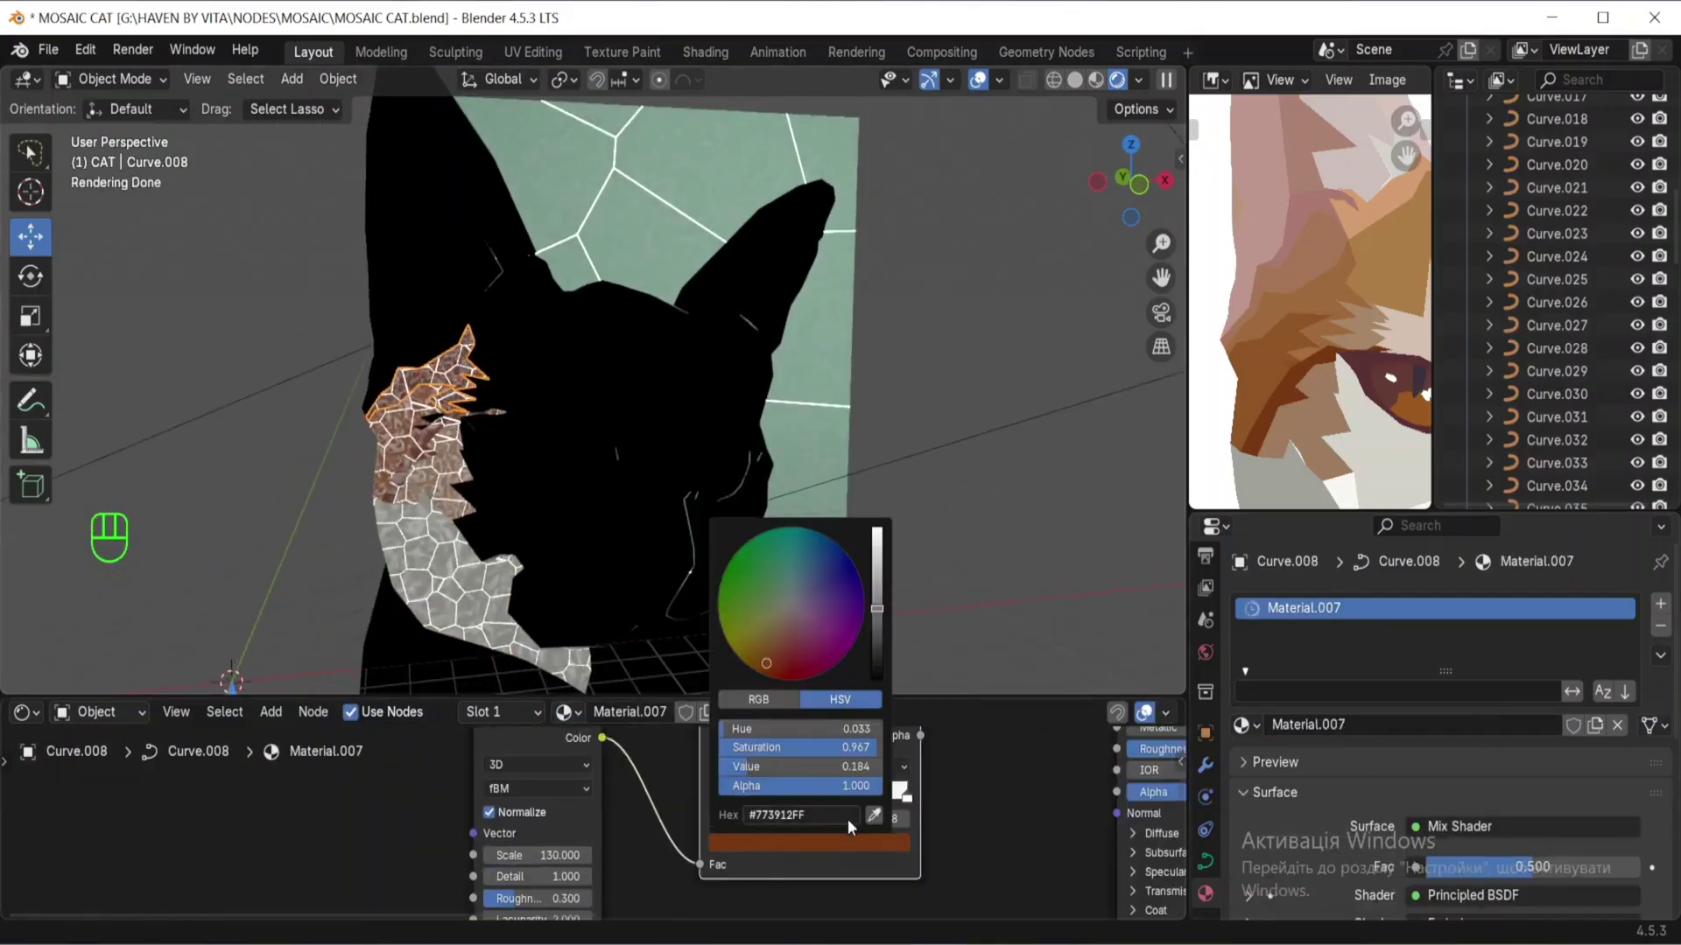
click(873, 814)
click(1340, 284)
click(1205, 861)
Step: Assign the existing mosaic material to the outer edge piece of the left ear and extrude the piece
click(385, 263)
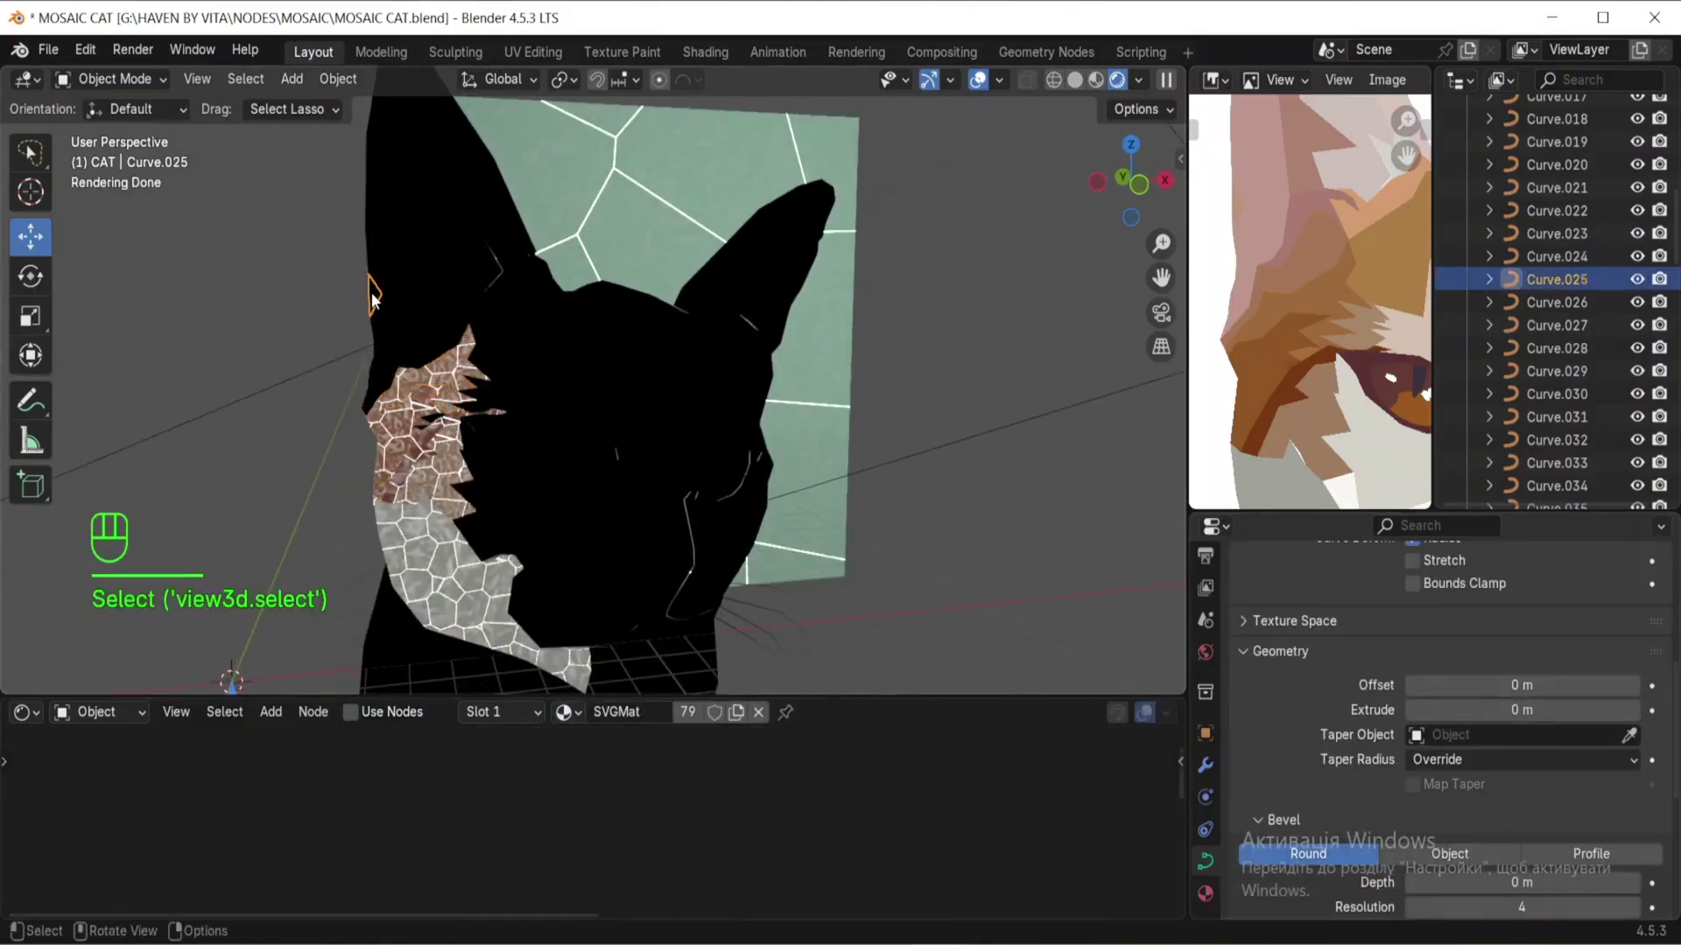
click(565, 712)
click(619, 601)
drag(1523, 710, 1523, 710)
Step: Colour the outer ear strip's single-user material dusty pink by sampling the reference image
click(1205, 893)
key(e)
click(1264, 227)
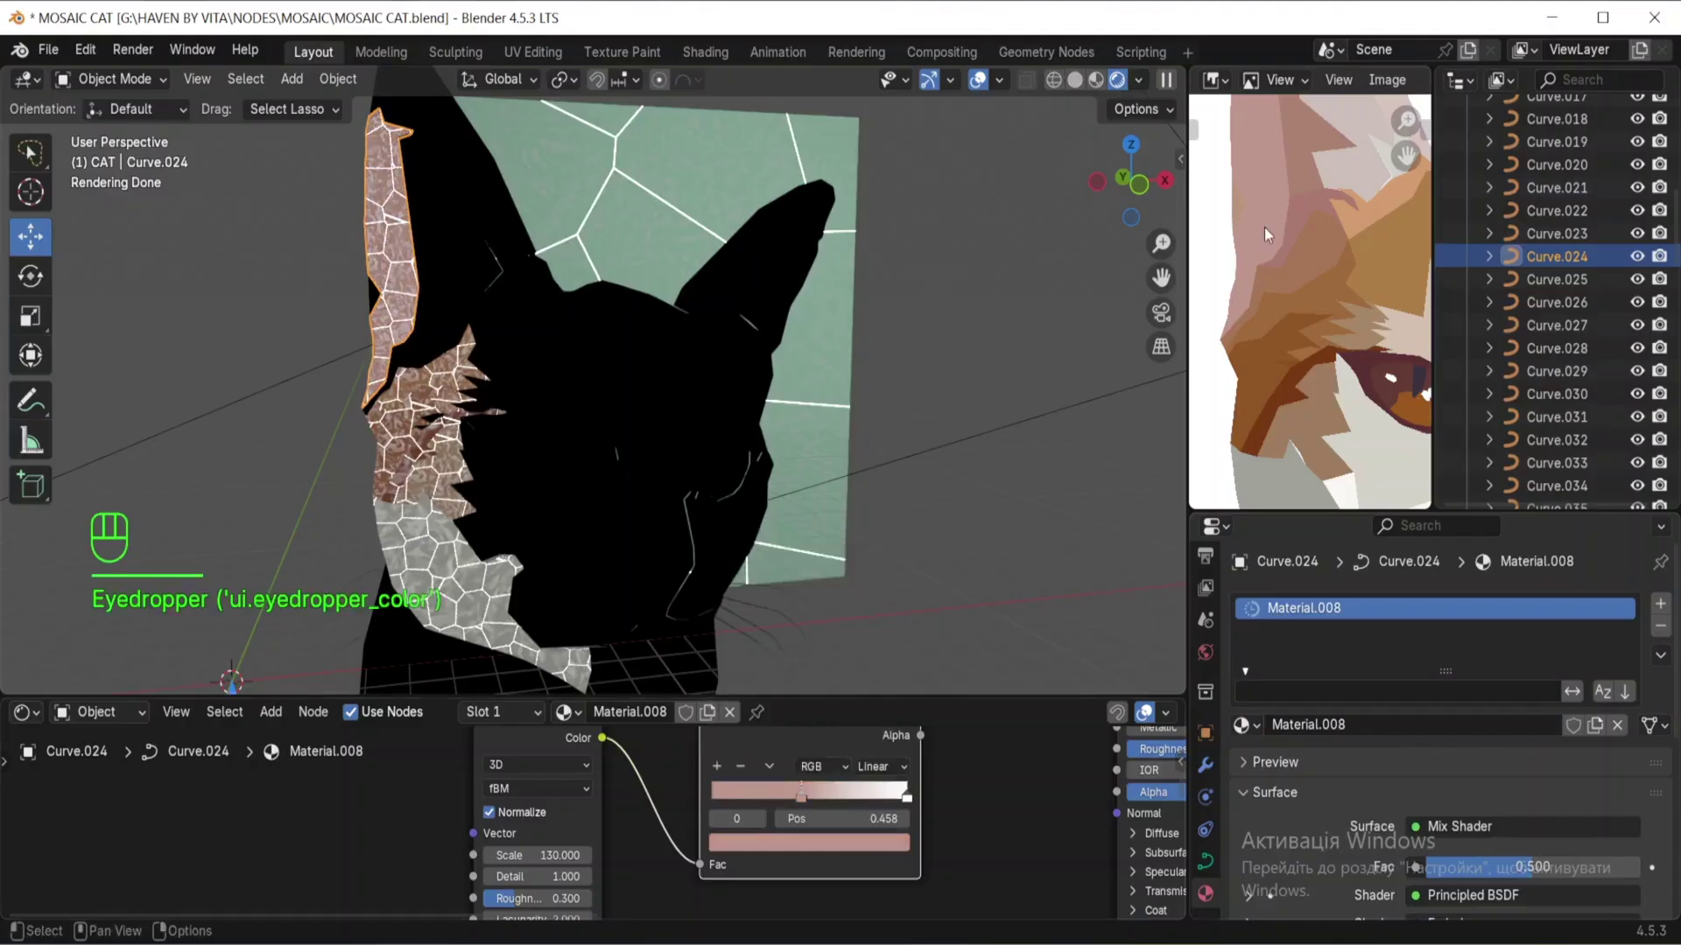
click(592, 540)
Step: Assign the dusty pink mosaic material to the tip piece of the left ear
click(481, 203)
shift+middle_drag(480, 203, 486, 300)
click(424, 180)
scroll(1294, 376, down, 3)
scroll(1310, 177, up, 3)
click(564, 711)
click(619, 626)
Step: Make the ear tip's material a single-user copy coloured pale pink from the reference image, and extrude the piece
click(1534, 726)
key(e)
click(1246, 187)
click(1206, 860)
drag(1523, 755, 1540, 755)
Step: Give the inner shadow piece of the left ear a single-user mosaic material coloured reddish brown from the reference image
click(442, 289)
click(565, 711)
click(626, 626)
click(1205, 893)
scroll(1485, 712, up, 5)
click(1545, 725)
key(e)
click(1282, 337)
click(844, 842)
drag(876, 582, 876, 529)
key(ctrl+z)
Step: Extrude the reddish-brown inner shadow piece of the left ear
click(1206, 861)
scroll(1305, 791, down, 6)
drag(1523, 753, 1541, 753)
Step: Give the pale inner area of the left ear a single-user mosaic material coloured from the reference image
click(455, 297)
click(564, 712)
click(626, 647)
click(1206, 895)
scroll(1435, 727, up, 5)
click(1549, 726)
click(1335, 377)
Step: Give the small spiky tuft at the left ear's base, Curve.029, a single-user mosaic material in the reference's off-white
click(517, 361)
click(516, 357)
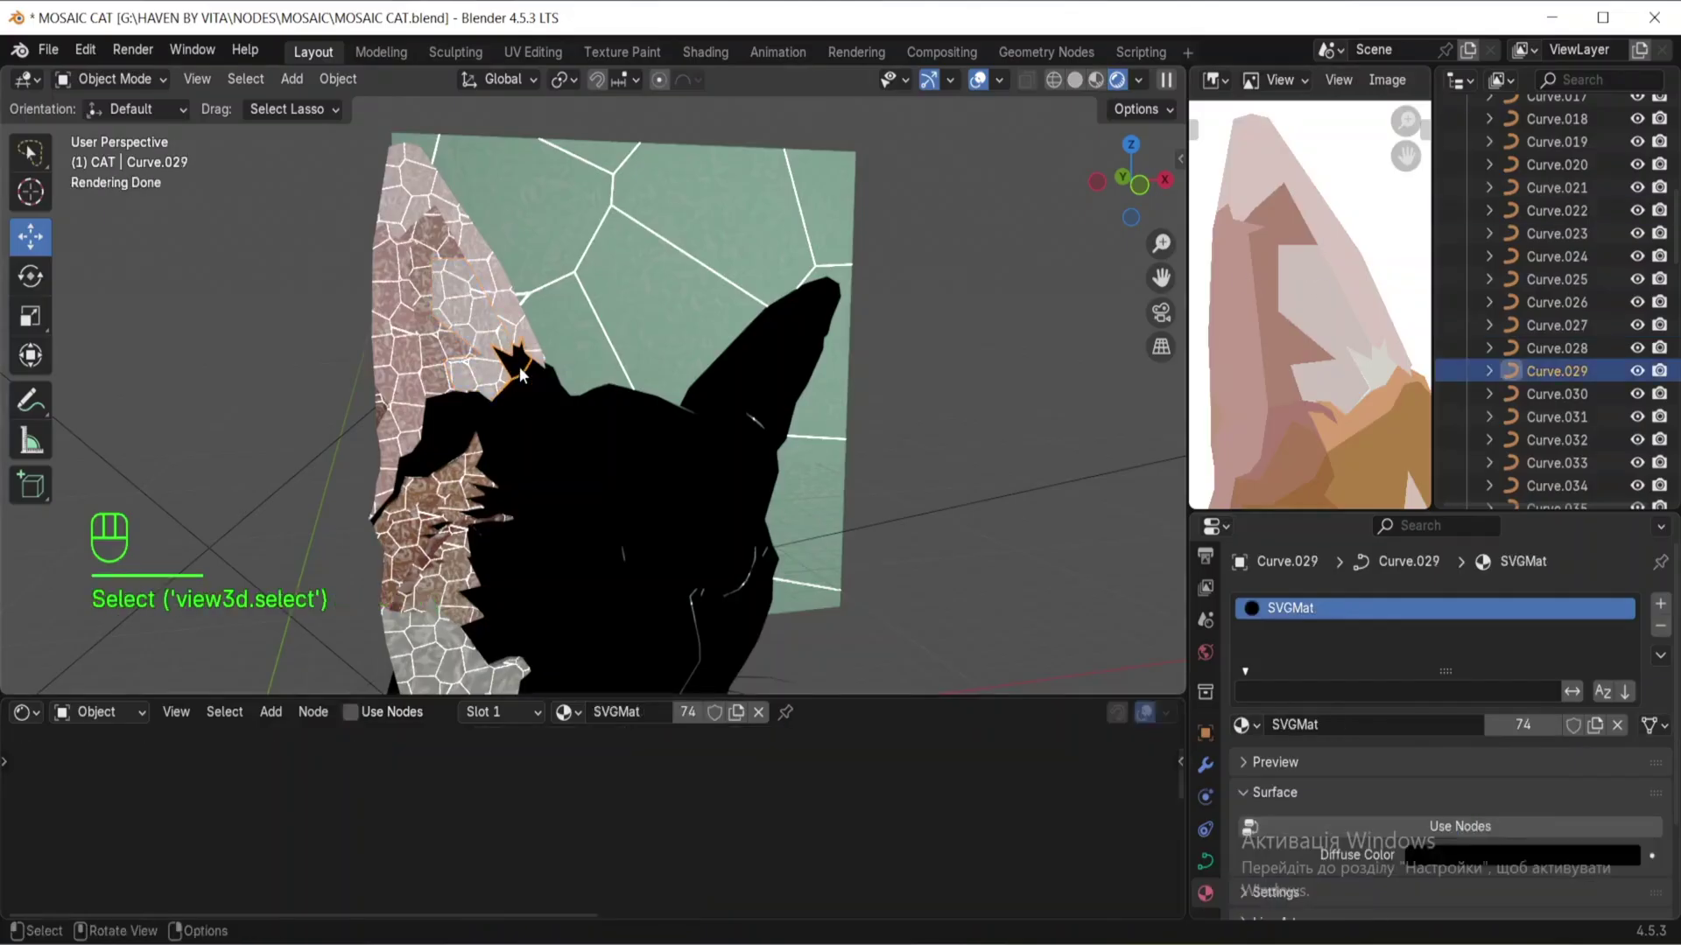
click(569, 713)
click(1549, 725)
click(889, 846)
click(873, 815)
click(1378, 371)
Step: Extrude the off-white ear tuft and save the file
click(1206, 860)
scroll(1436, 753, down, 6)
click(1629, 758)
key(ctrl+s)
Step: Give the curved piece at the left ear's base, Curve.023, a single-user mosaic material coloured dusty pink from the reference image
click(434, 417)
click(565, 711)
click(626, 648)
click(1207, 895)
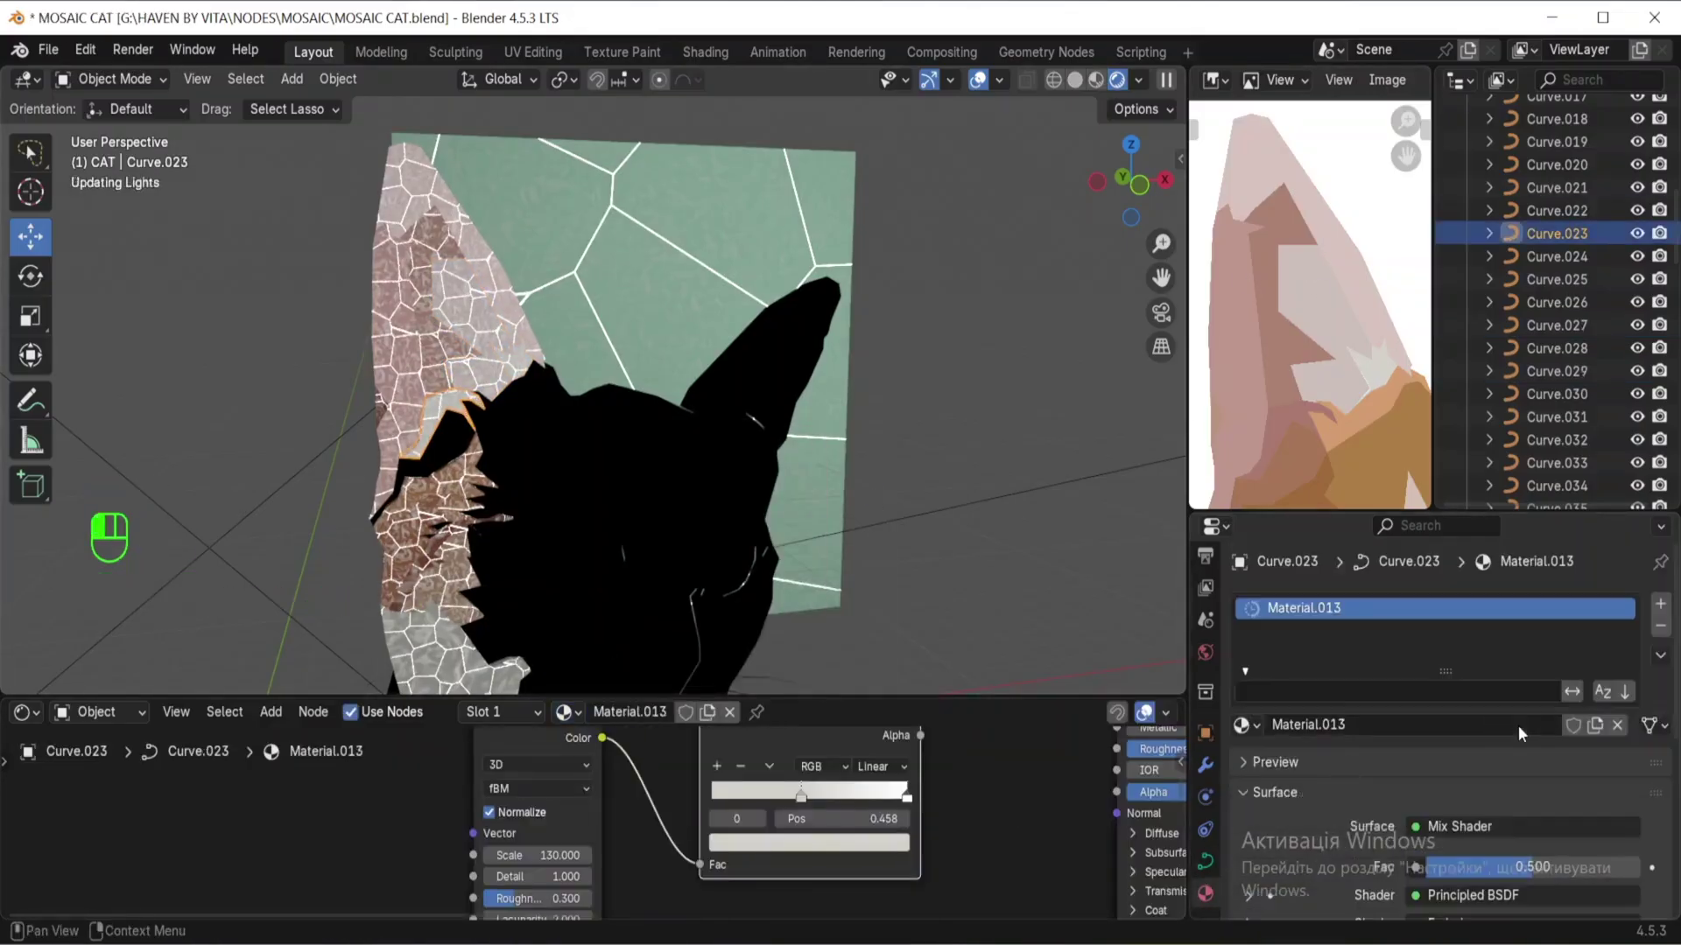
click(1295, 420)
Step: Give the piece below the left ear, Curve.021, a single-user copy of the dusty pink material, recoloured brown from the reference image
click(448, 442)
middle_drag(1296, 429, 1292, 320)
click(567, 712)
click(707, 712)
click(857, 845)
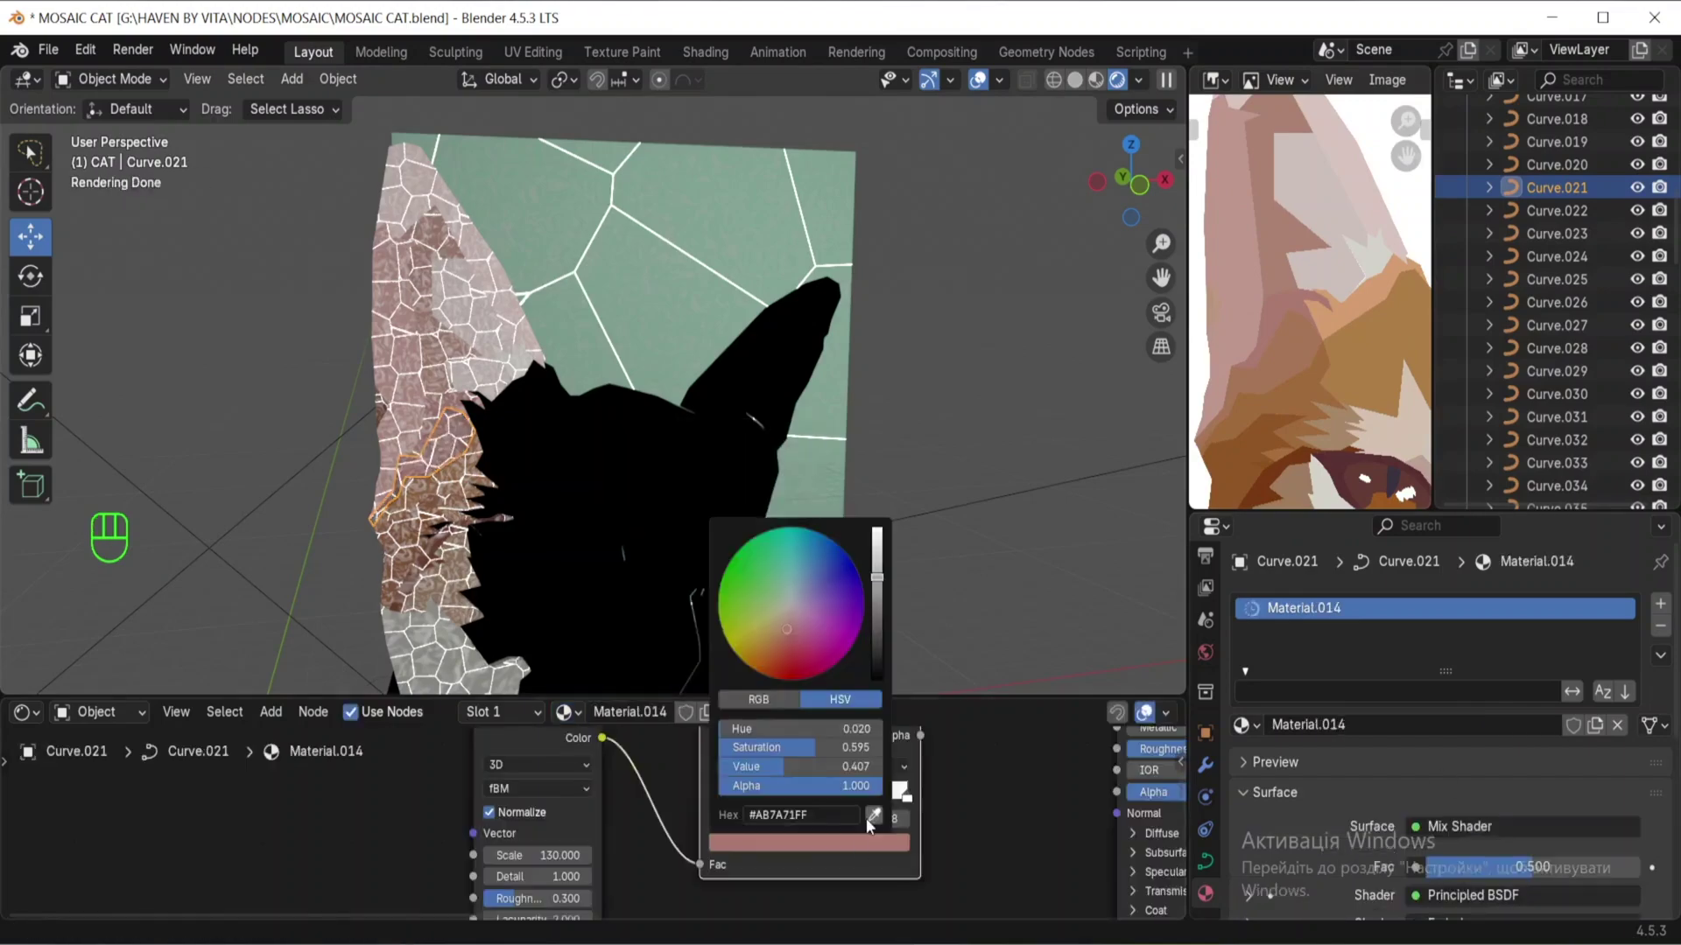
click(873, 815)
click(1289, 361)
click(1206, 861)
Step: Give the piece at the left ear's inner base, Curve.022, a single-user copy of Material.014, recoloured orange-tan from the reference image
click(516, 389)
click(567, 713)
click(626, 630)
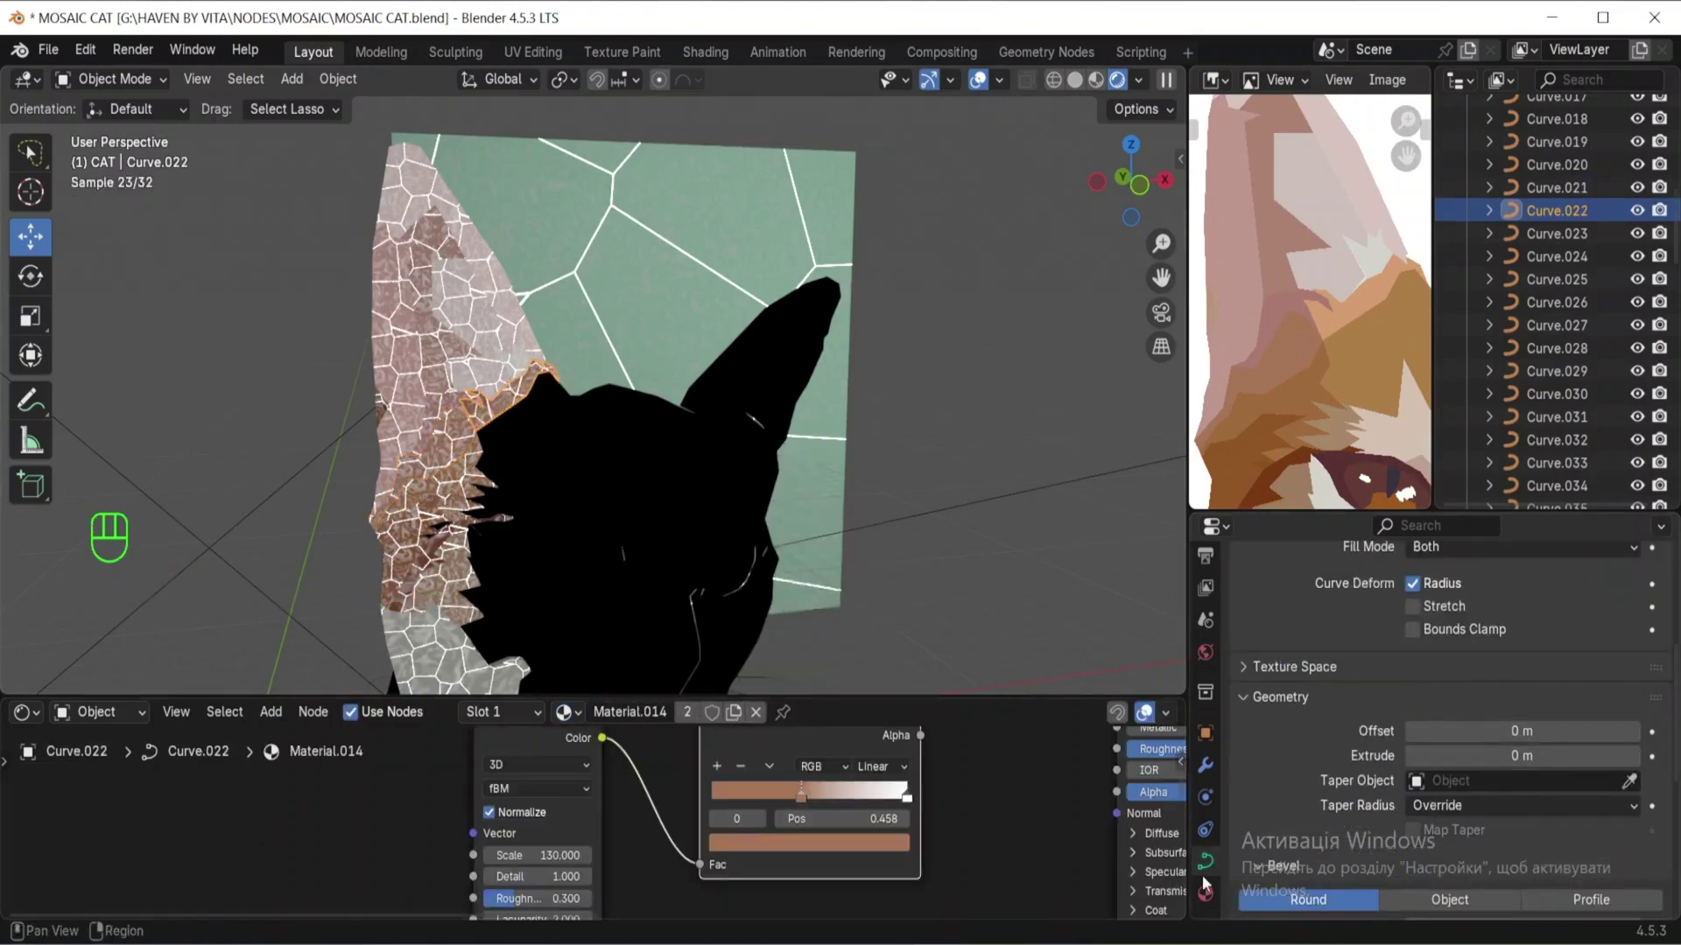
click(1206, 895)
click(1527, 724)
click(847, 844)
click(1324, 318)
Step: Give the forehead piece below the left ear a single-user mosaic material coloured golden brown from the reference image, and extrude it
click(534, 431)
middle_drag(1365, 350, 1234, 328)
click(567, 713)
click(626, 626)
click(1306, 317)
click(1205, 860)
Step: Give the rounded piece at the top of the forehead, Curve.003, a single-user mosaic material coloured orange-brown from the reference image
click(609, 401)
click(567, 712)
click(630, 626)
click(567, 712)
key(ctrl+z)
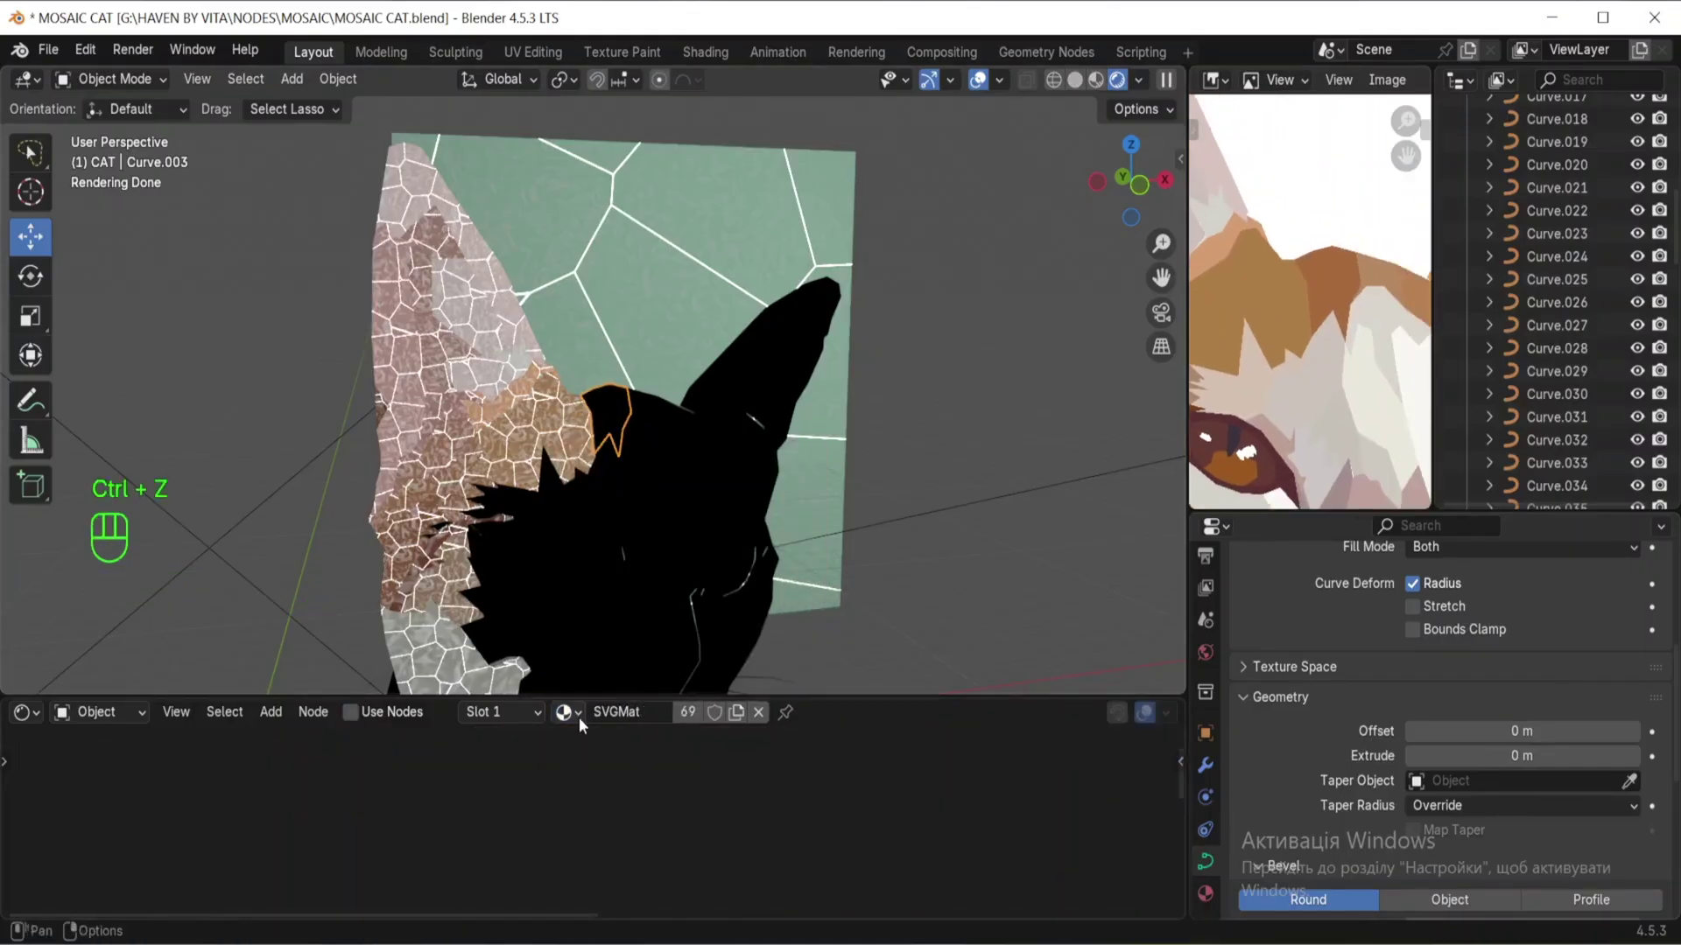
key(ctrl+shift+z)
click(1205, 893)
click(1528, 724)
click(832, 844)
click(870, 814)
click(1310, 273)
Step: Give the left eye shape, Curve.001, a single-user mosaic material coloured dark maroon from the reference image
click(525, 547)
scroll(1295, 351, up, 4)
click(569, 713)
click(630, 627)
click(688, 712)
click(827, 843)
click(870, 814)
Step: Extrude the left eye 0.01 m and replace its mosaic with a new plain material in the reference's dark maroon
scroll(1557, 824, down, 8)
click(536, 561)
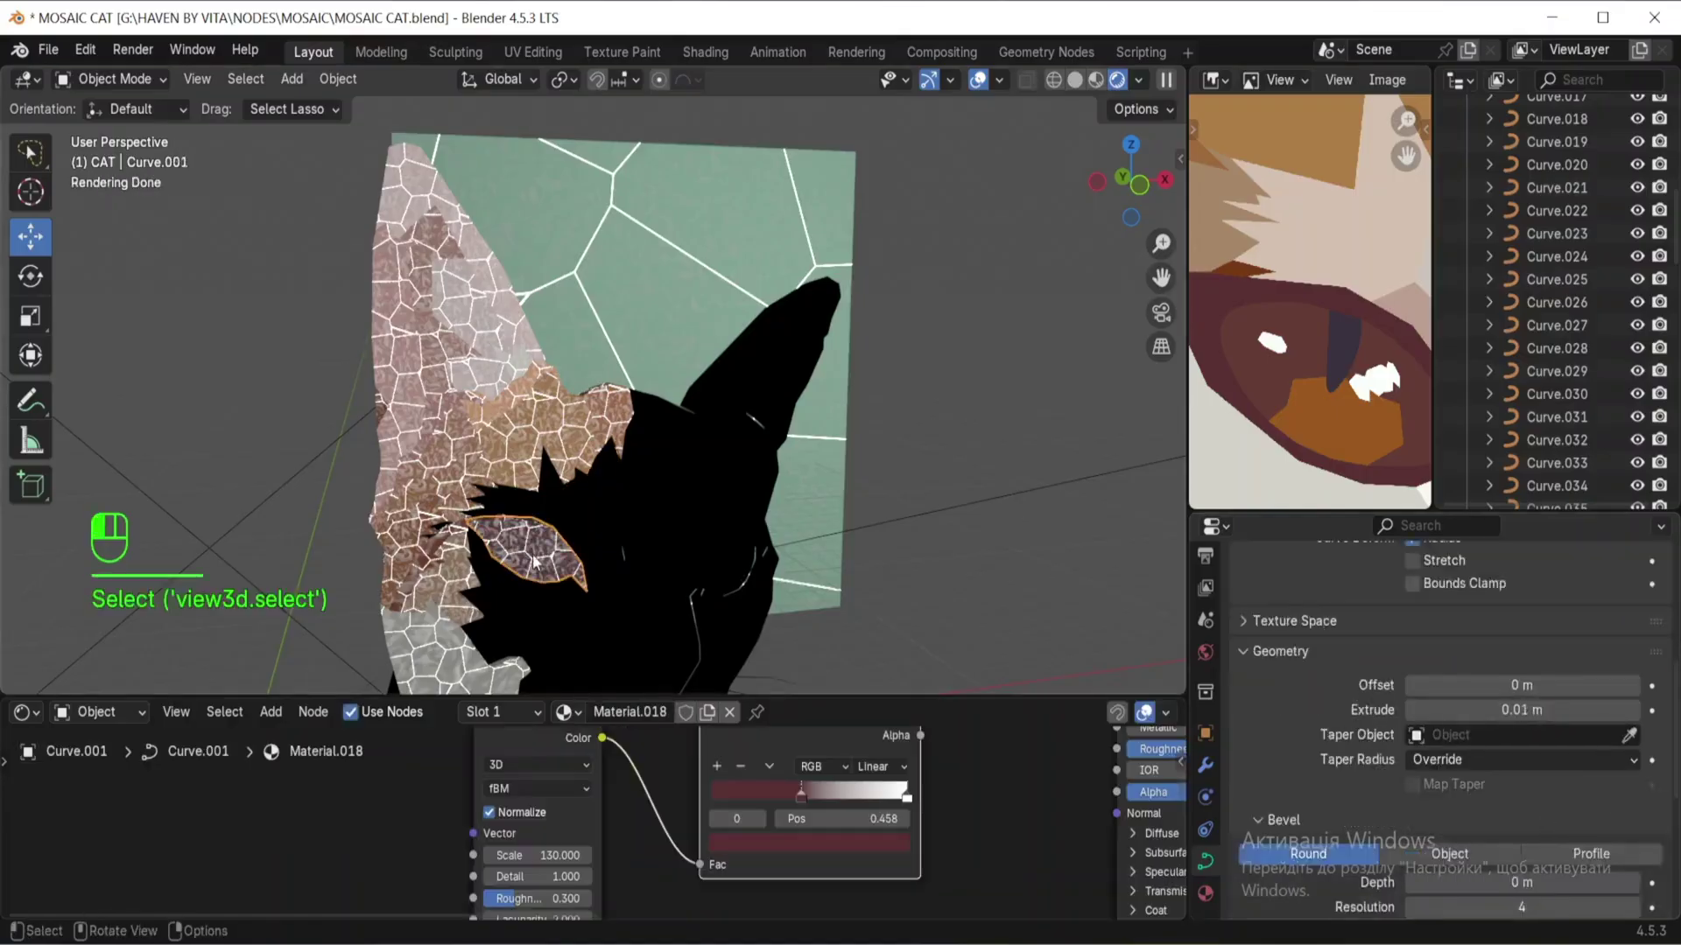
click(707, 712)
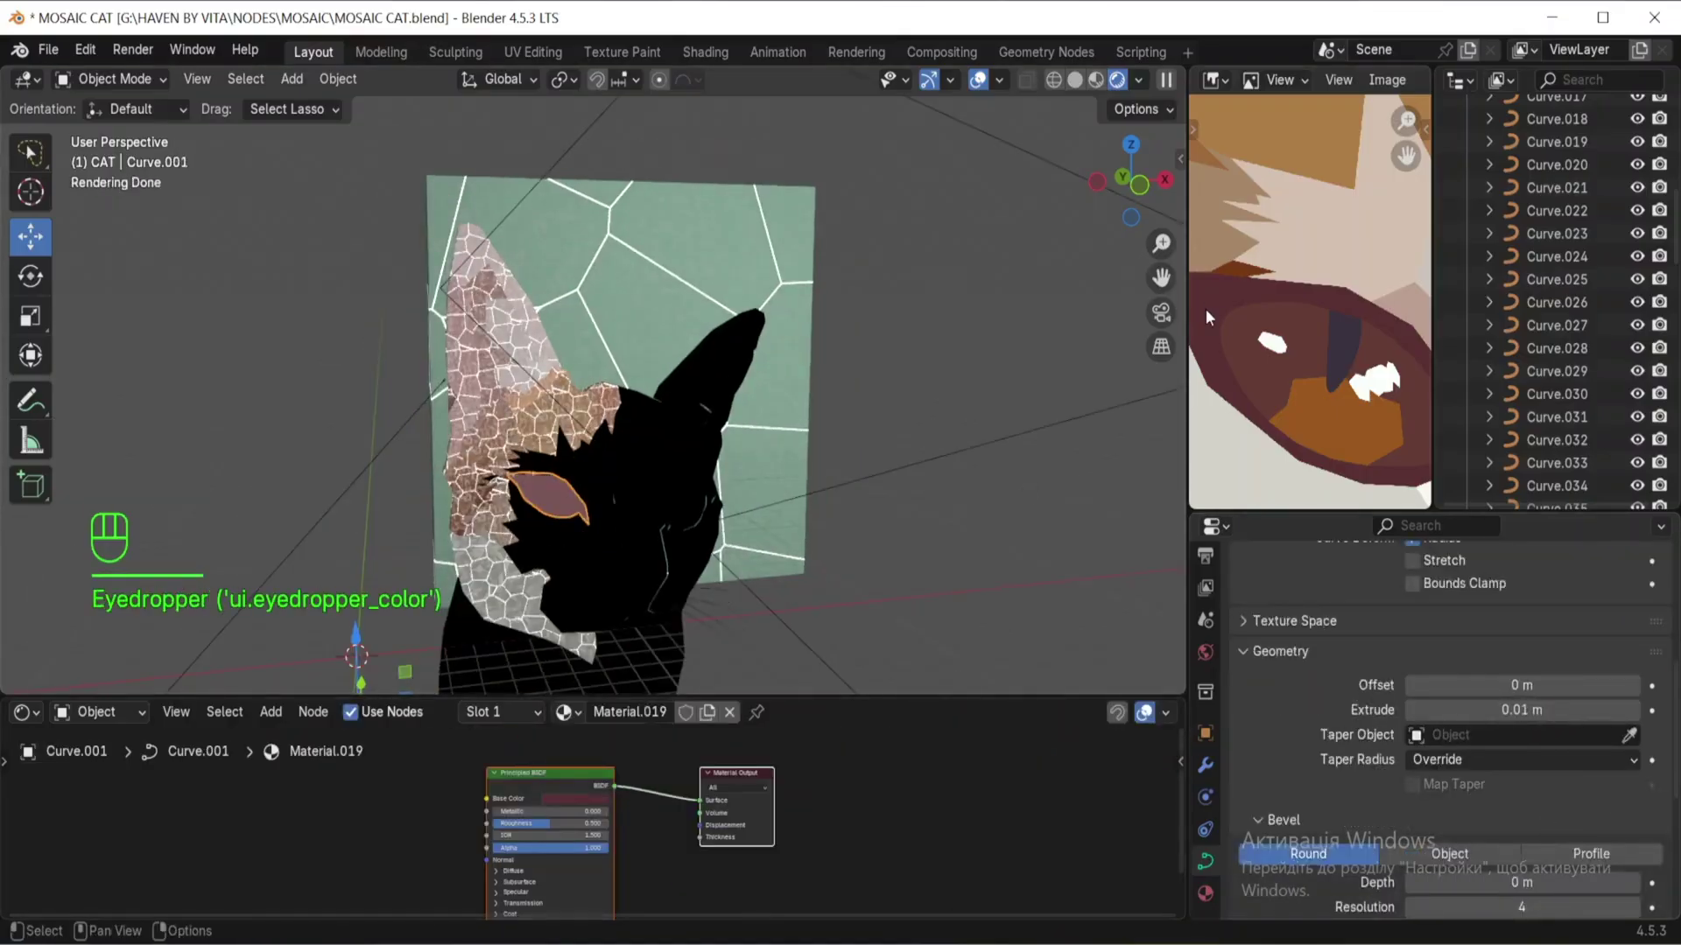
Step: Give the right eye's main shape a new plain material with its base colour sampled as reddish brown from the reference image
scroll(500, 548, up, 1)
click(716, 590)
click(759, 593)
click(758, 711)
click(718, 711)
click(608, 797)
click(637, 784)
click(1344, 350)
Step: Give the crescent along the right eye's edge, Curve.040, its own new plain material coloured maroon from the reference image
click(770, 615)
click(758, 712)
click(718, 712)
click(603, 798)
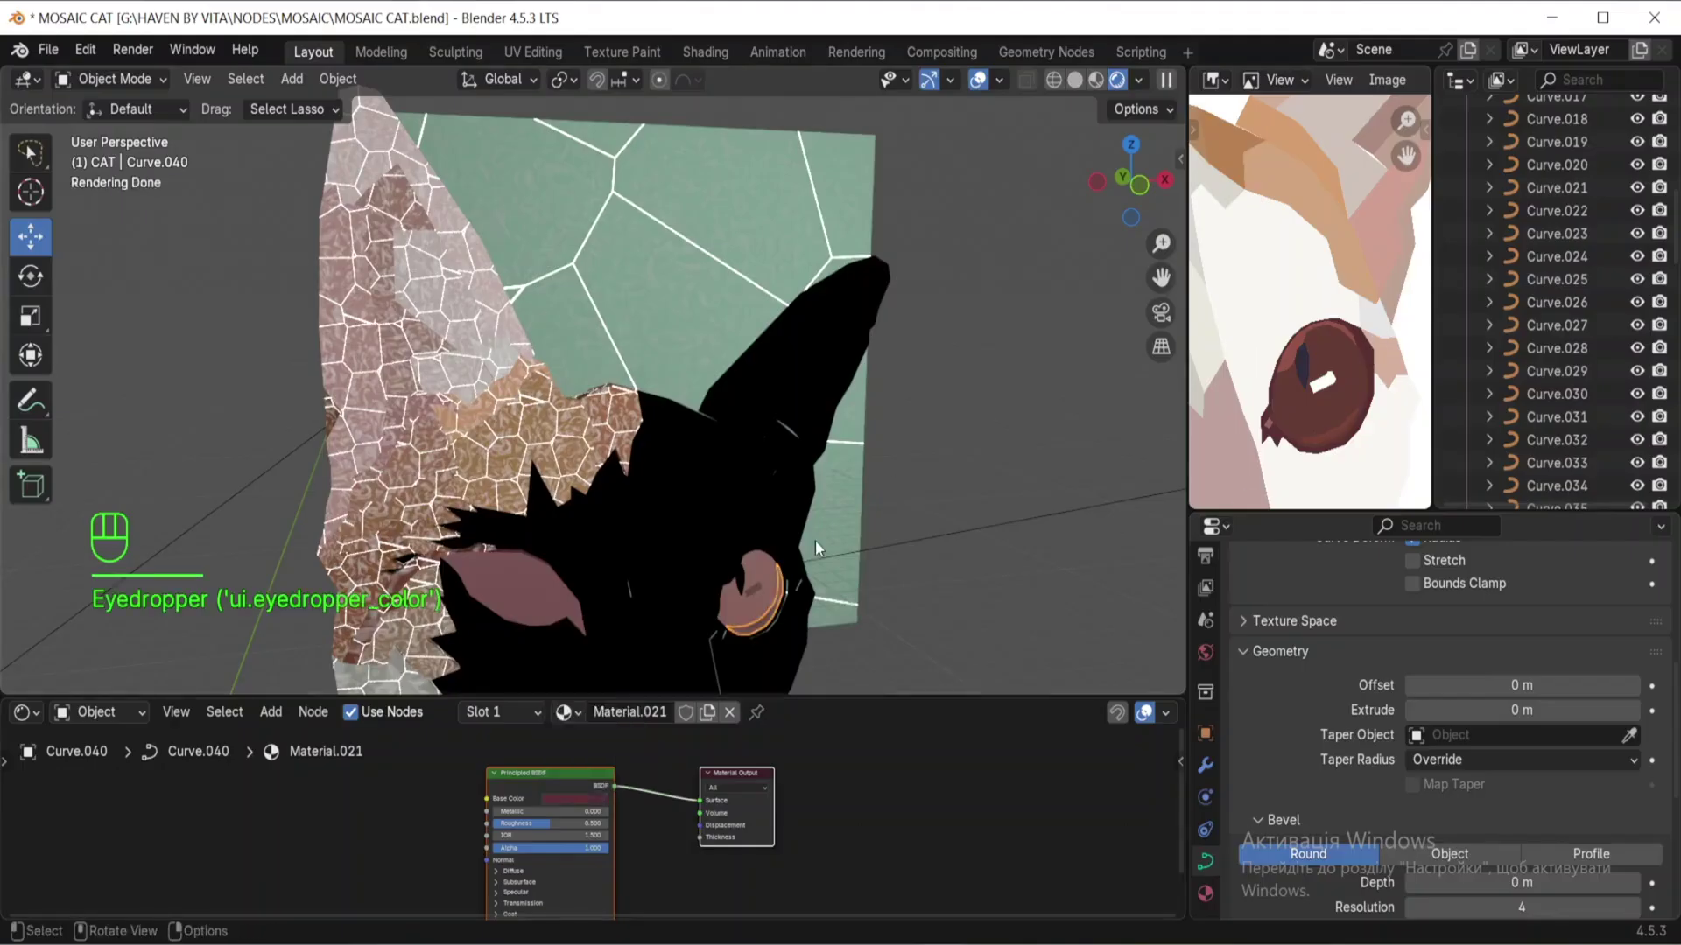
Step: Create a plain off-white material for the white face pieces around the eyes and nose, and share it between them
click(723, 560)
scroll(742, 580, down, 1)
click(758, 712)
click(668, 715)
click(737, 605)
scroll(1327, 221, down, 3)
click(567, 712)
click(730, 630)
click(683, 560)
click(568, 712)
click(700, 627)
Step: Set the left eye's extrusion, Curve.001, to 0.01 m
middle_drag(613, 525, 525, 543)
click(518, 538)
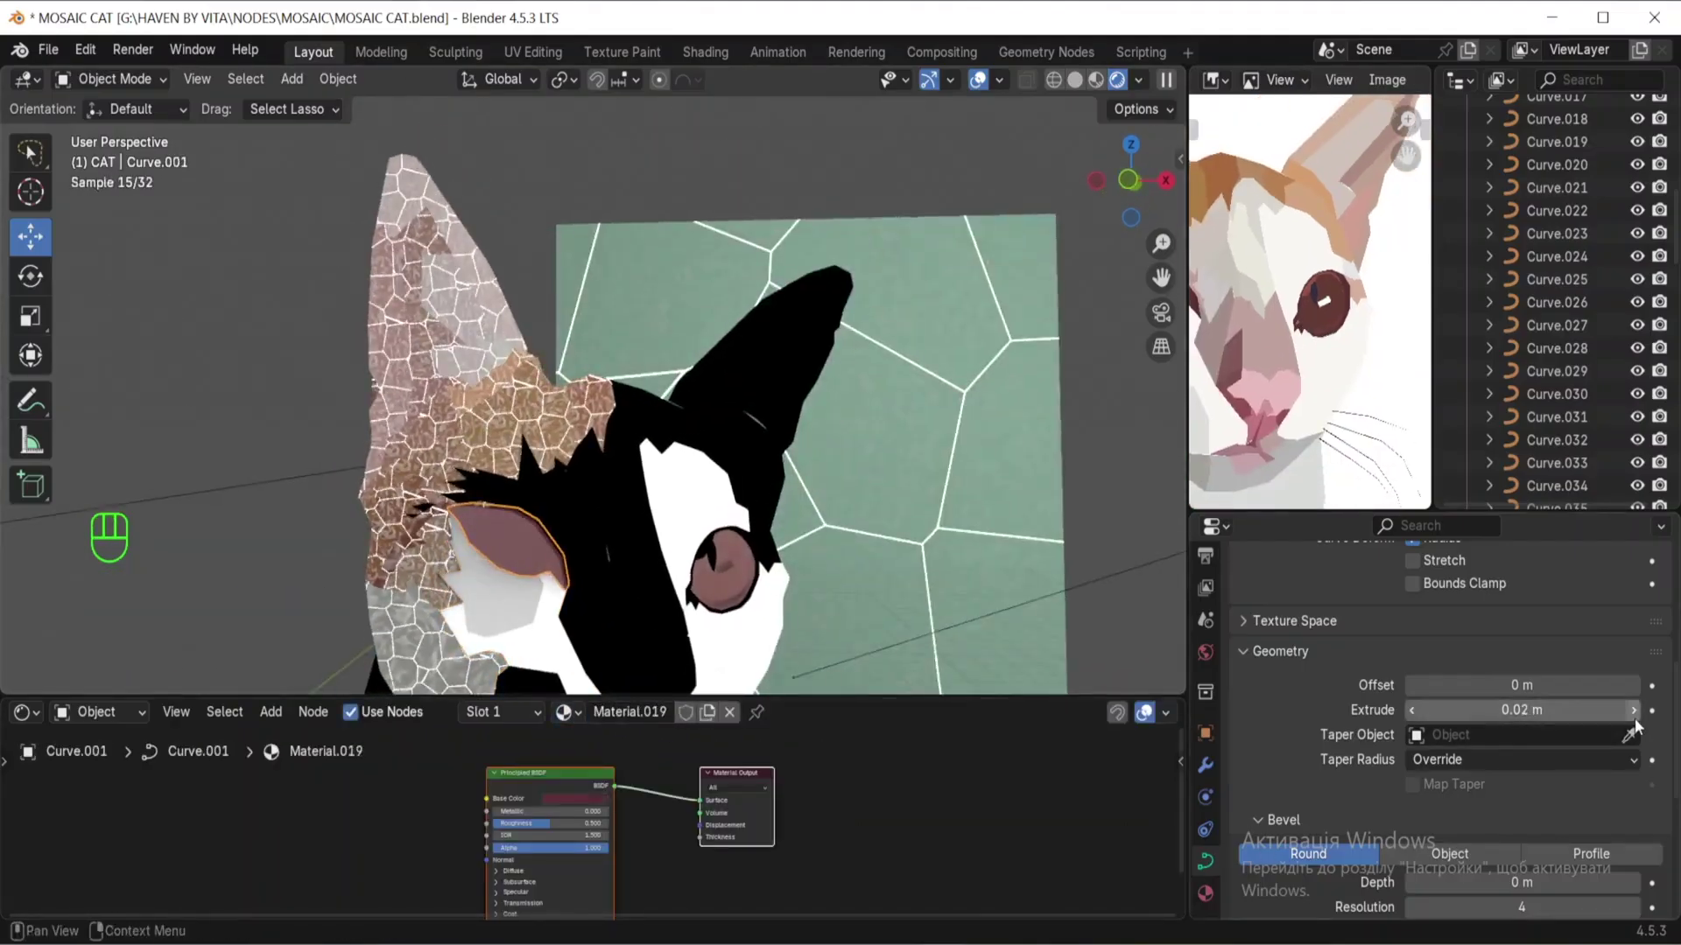
double_click(1521, 710)
text(0.01)
key(Return)
Step: Extrude the right eye pieces and the white left cheek, Curve.072, by 0.01 m, and save the file
click(707, 553)
click(722, 588)
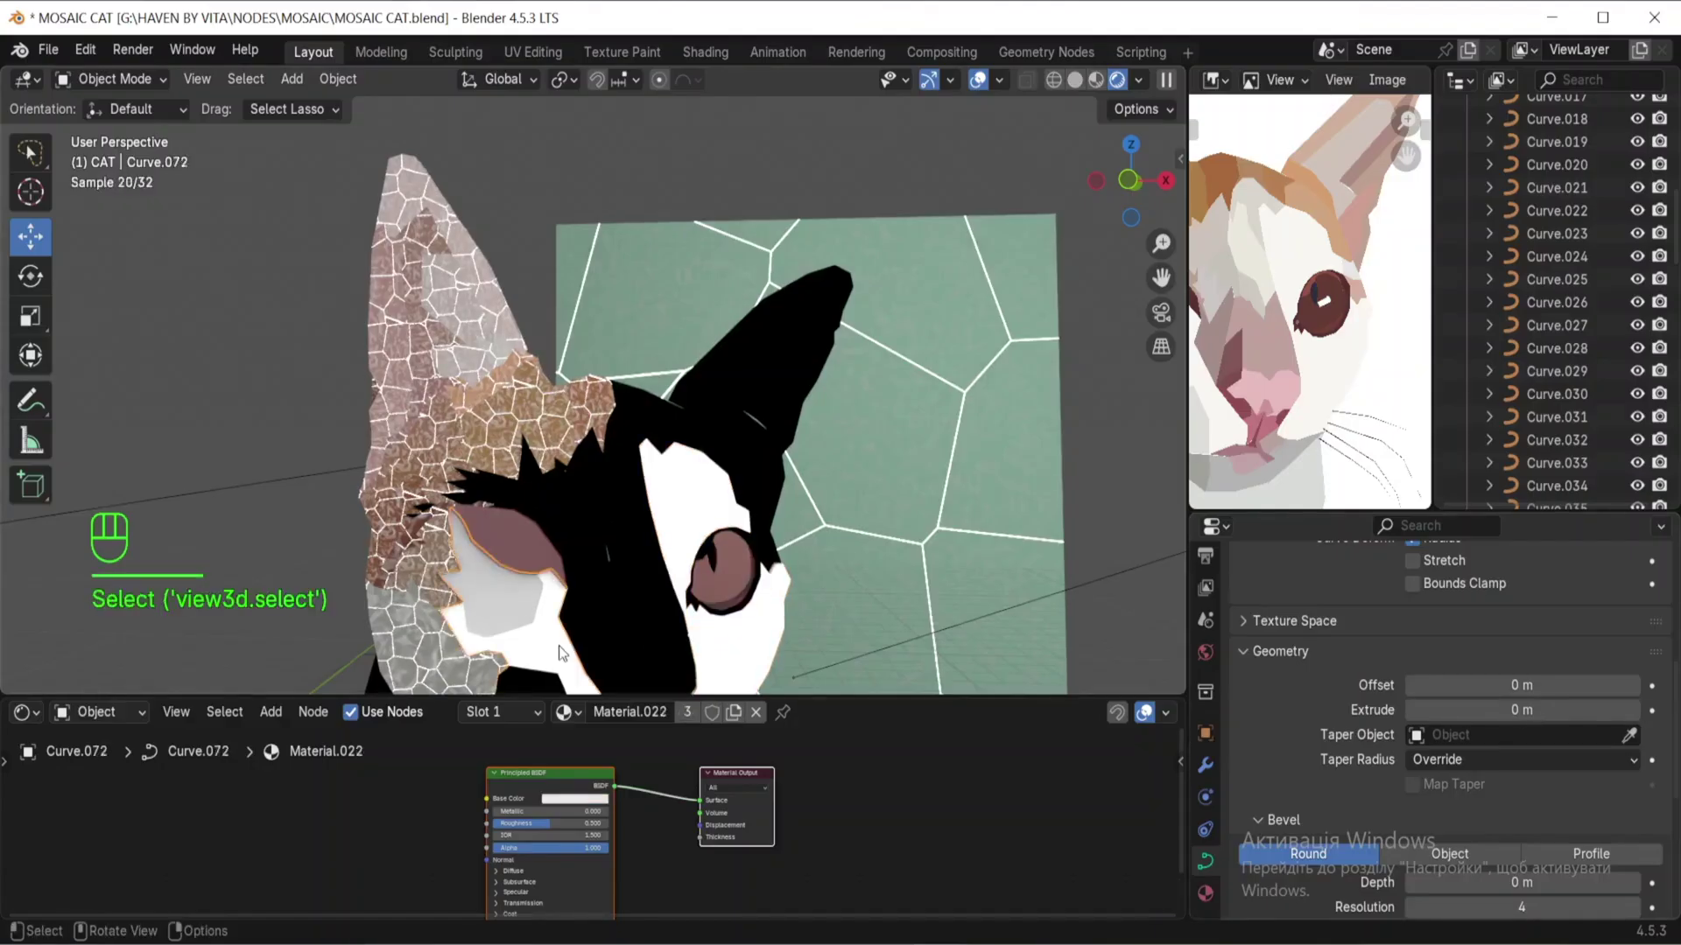
click(560, 652)
scroll(705, 535, down, 2)
scroll(689, 540, up, 3)
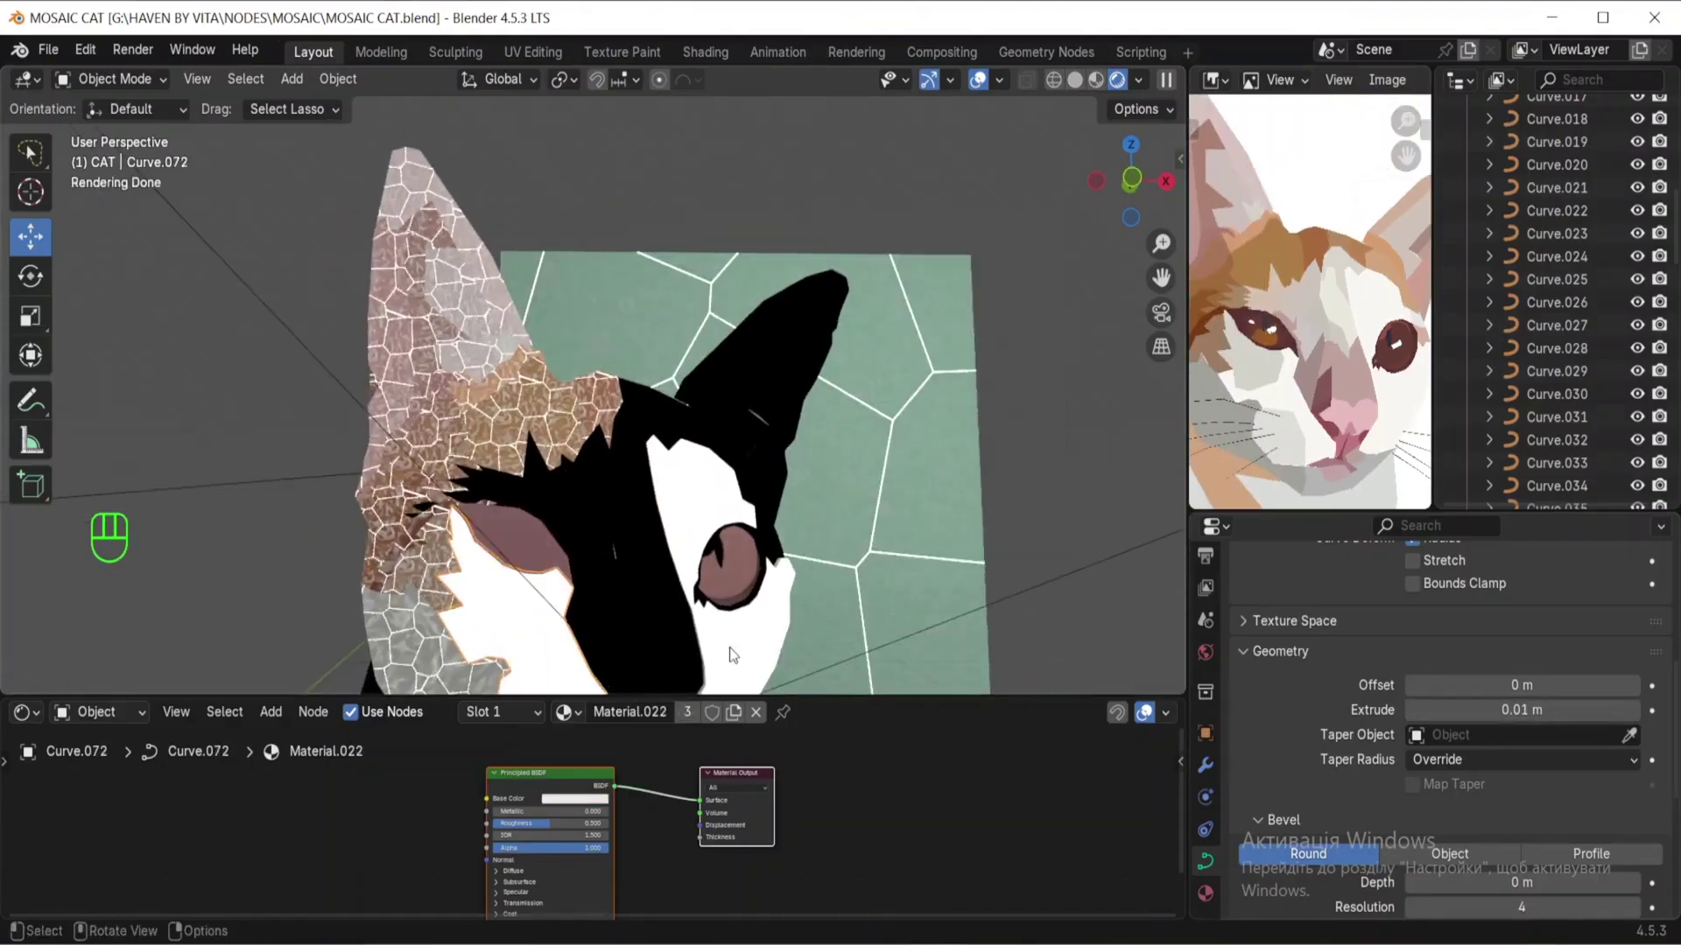
Step: Give the nose, Curve.061, a new plain material coloured pink from the reference image
click(625, 513)
click(630, 711)
click(615, 567)
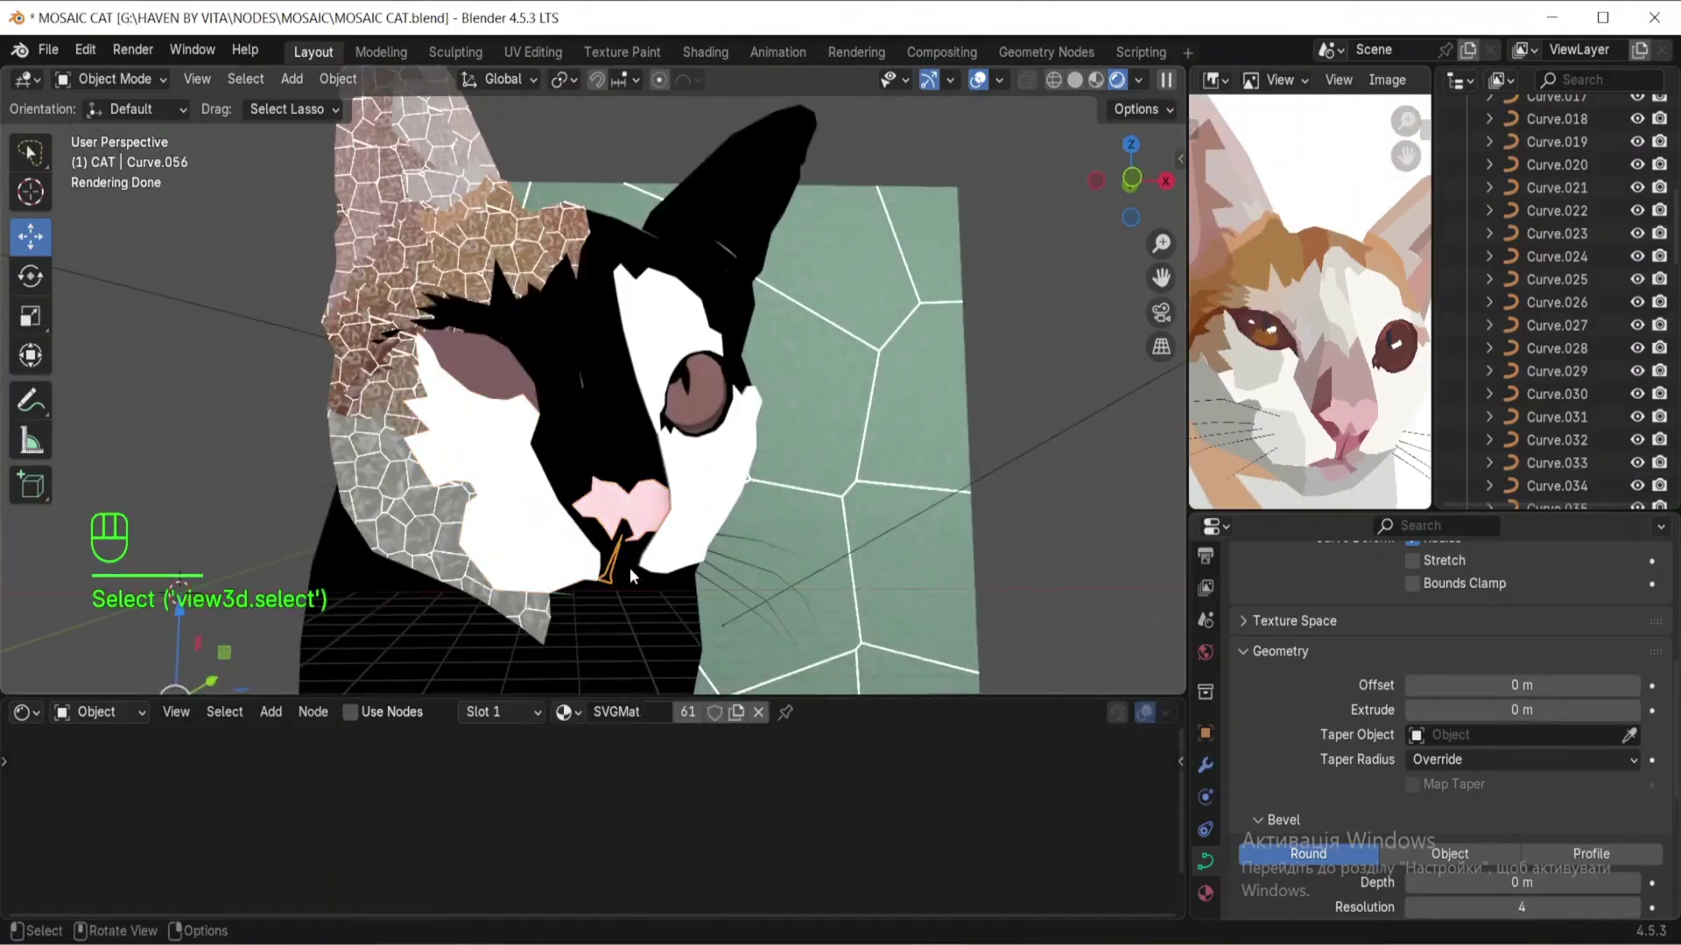
Step: Assign the dark maroon mosaic material, Material.018, to the nose bridge piece, Curve.064
click(565, 438)
scroll(1300, 413, up, 3)
scroll(1301, 413, down, 2)
click(443, 413)
click(567, 376)
click(569, 453)
click(568, 712)
click(644, 545)
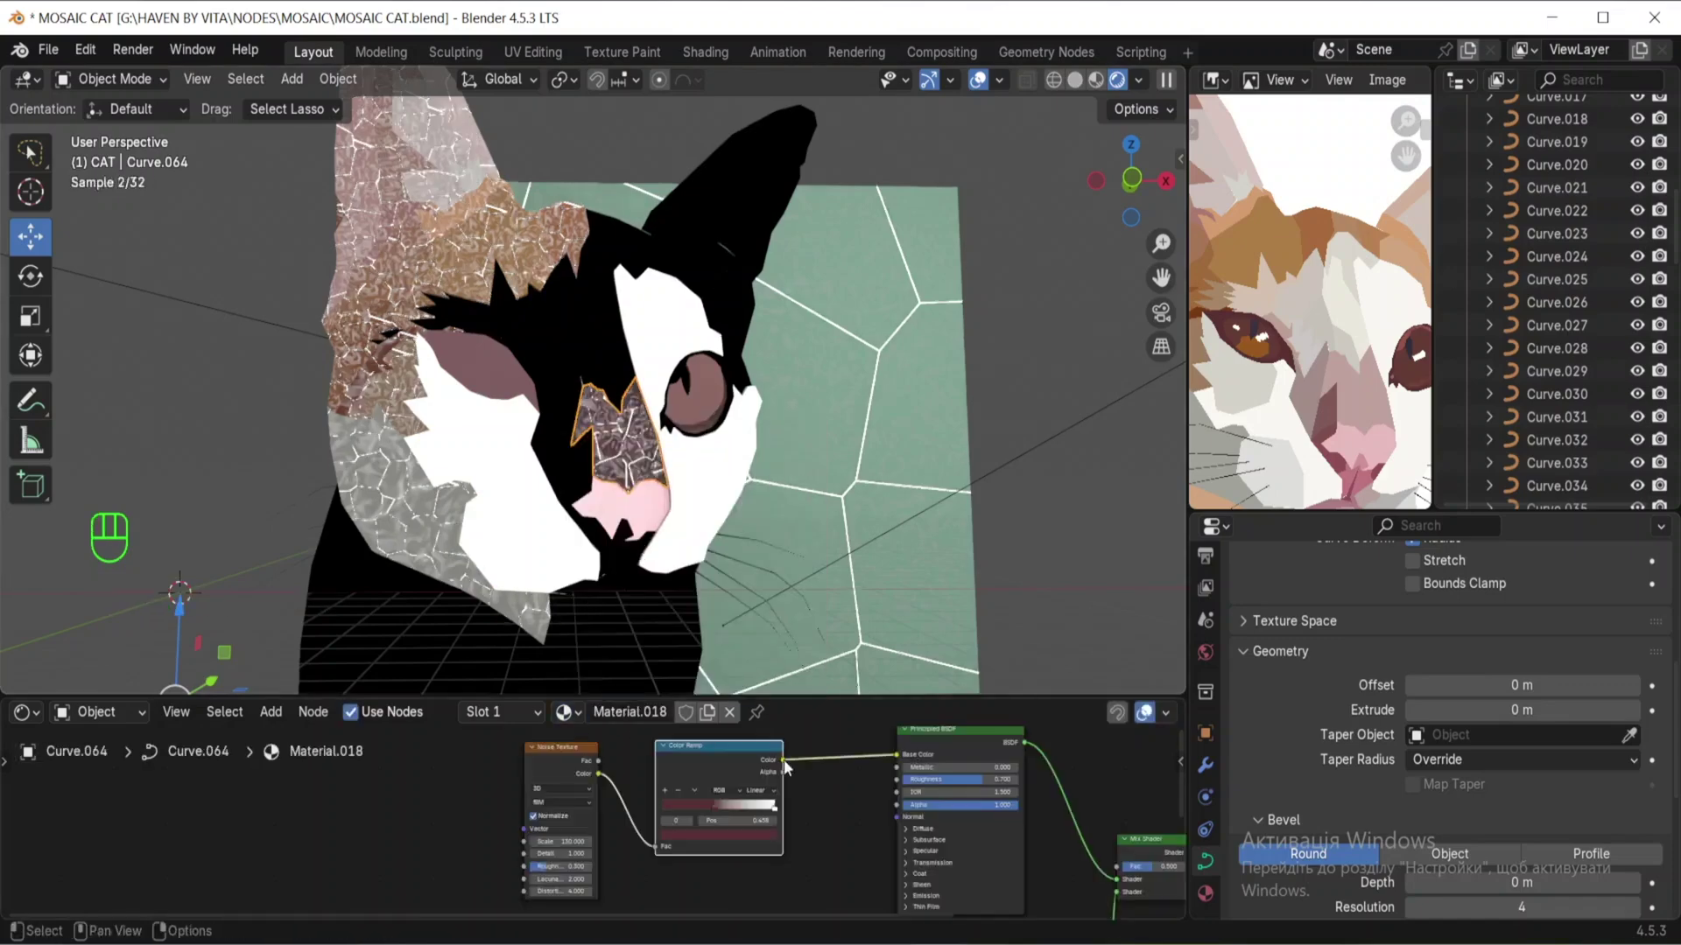
click(1207, 896)
click(581, 464)
click(568, 713)
click(620, 556)
key(ctrl+z)
Step: Assign an existing tan-brown mosaic material to the piece between the nose bridge and the left cheek, undoing a wrong pick
click(543, 441)
click(568, 713)
click(626, 552)
key(ctrl+z)
click(571, 712)
click(629, 558)
Step: Give the spiky piece beside the left eye's inner corner, Curve.049, a single-user mosaic material coloured pale beige from the reference image
scroll(630, 560, up, 1)
click(541, 374)
click(758, 713)
click(568, 712)
click(613, 627)
click(687, 712)
click(768, 847)
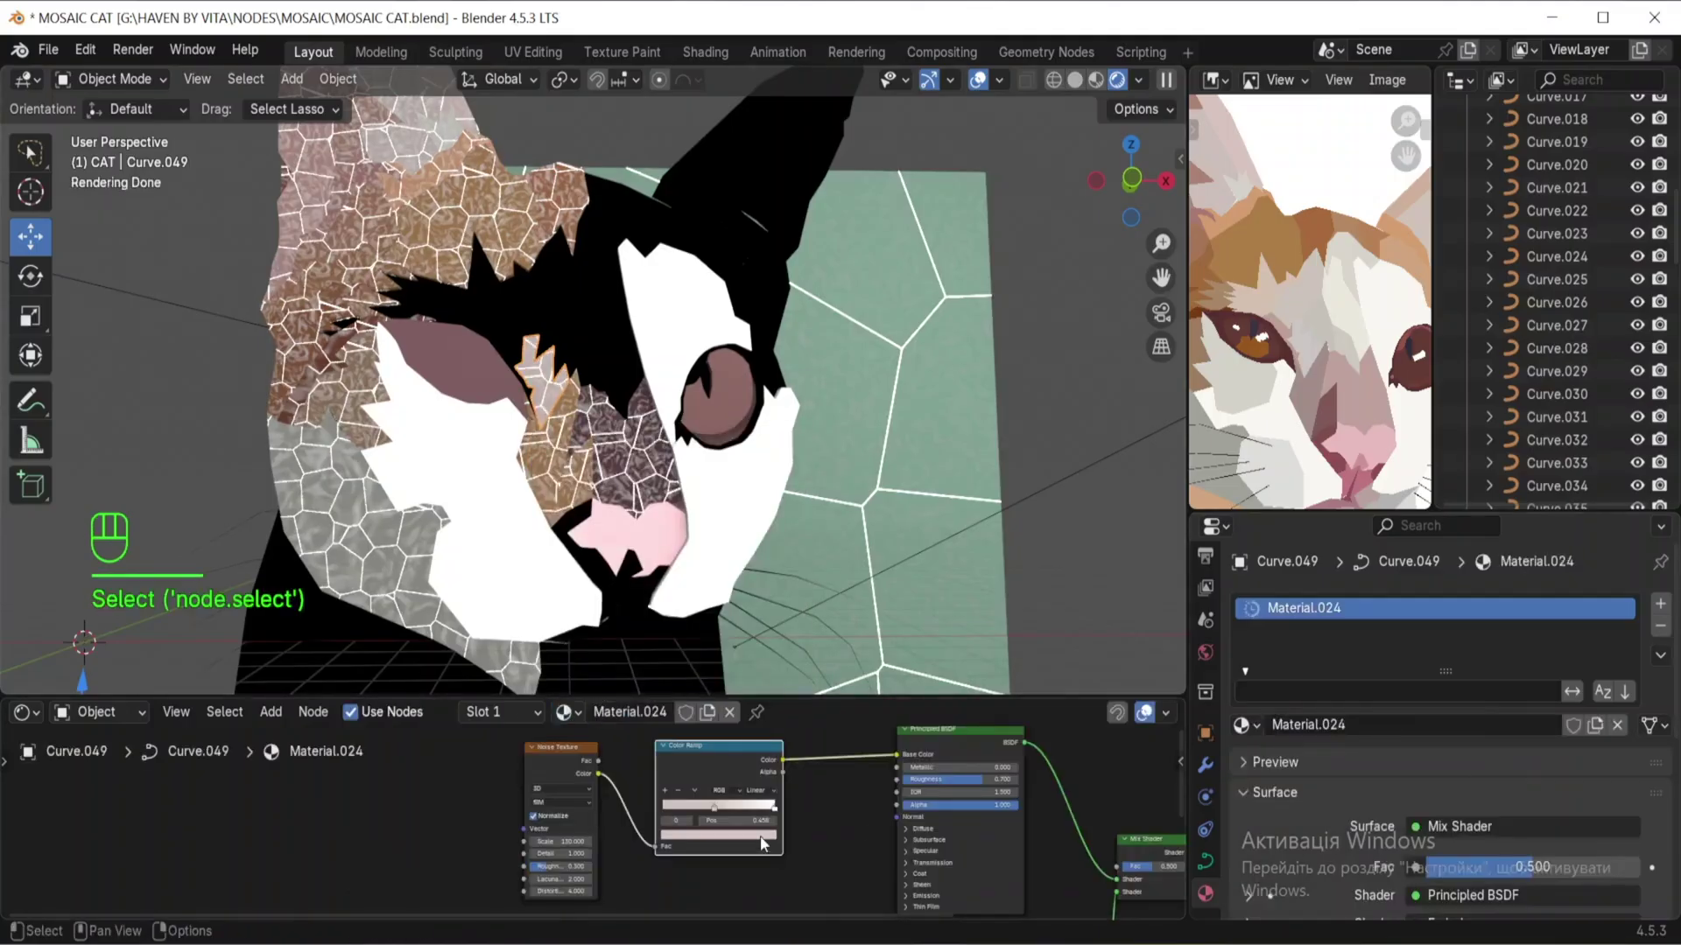
Step: Extrude the spiky piece, the tan piece beside the nose bridge and the nose, Curve.061, and save the file
click(1206, 862)
scroll(1489, 845, down, 5)
click(550, 457)
click(632, 532)
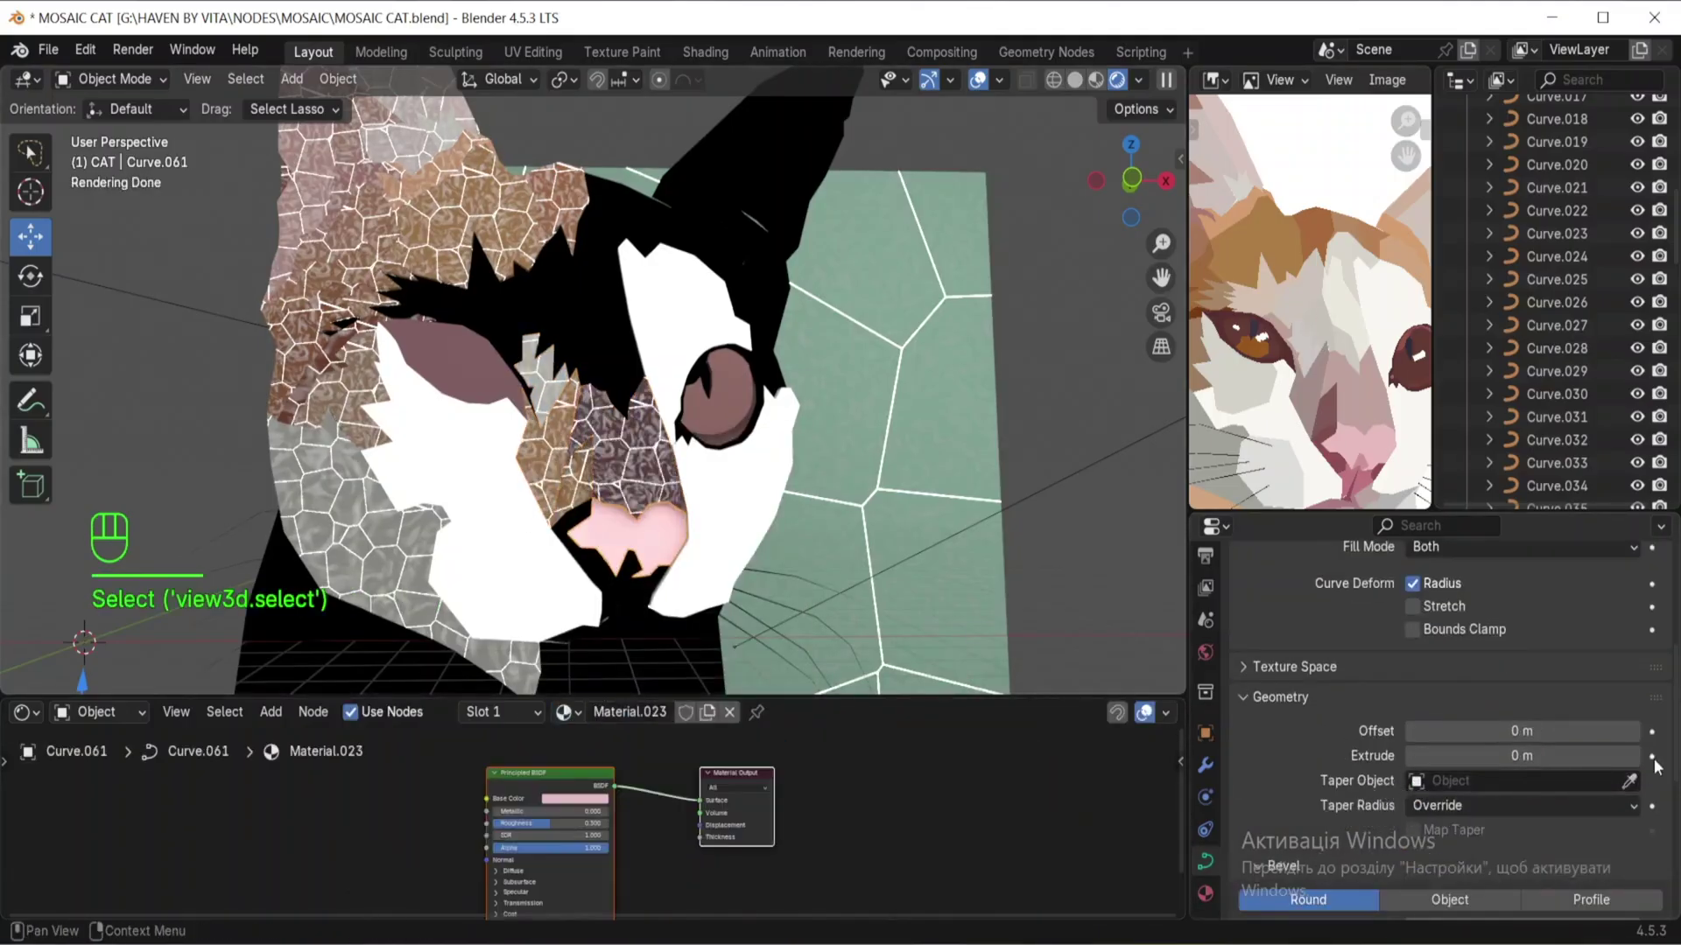
key(ctrl+s)
Step: Give the piece above the left eye, Curve.013, a single-user copy of Material.017, recoloured beige from the reference image
click(452, 302)
click(568, 712)
click(631, 511)
key(ctrl+z)
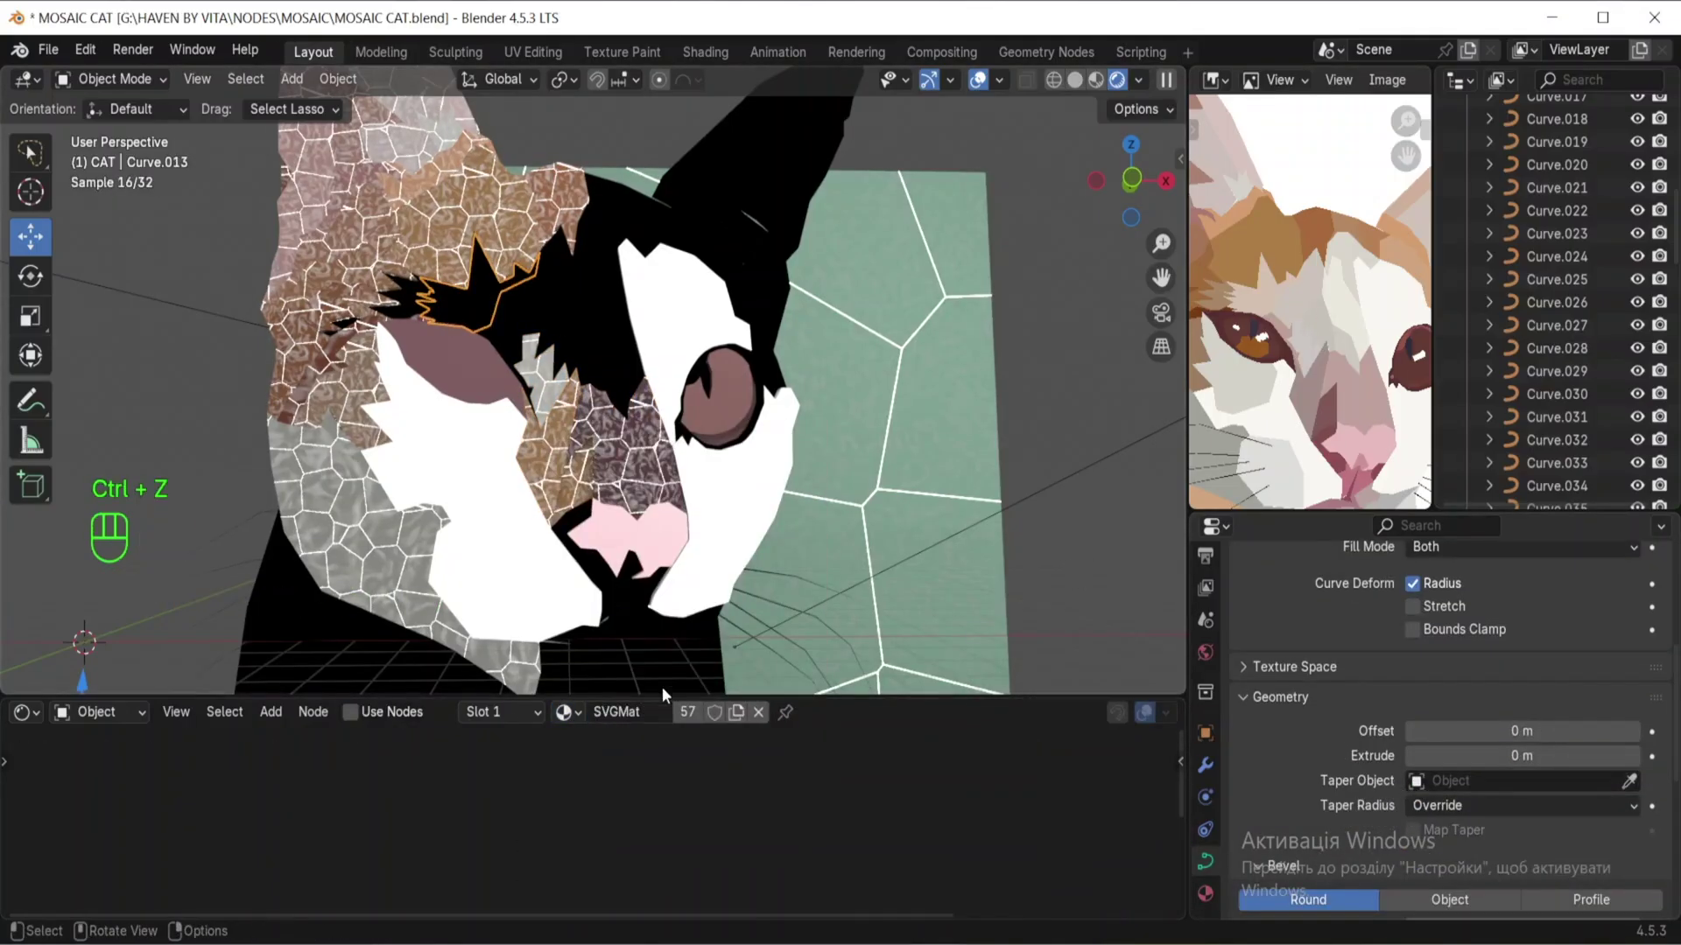
click(568, 713)
click(628, 466)
scroll(1460, 732, up, 5)
click(1205, 894)
scroll(1330, 761, up, 5)
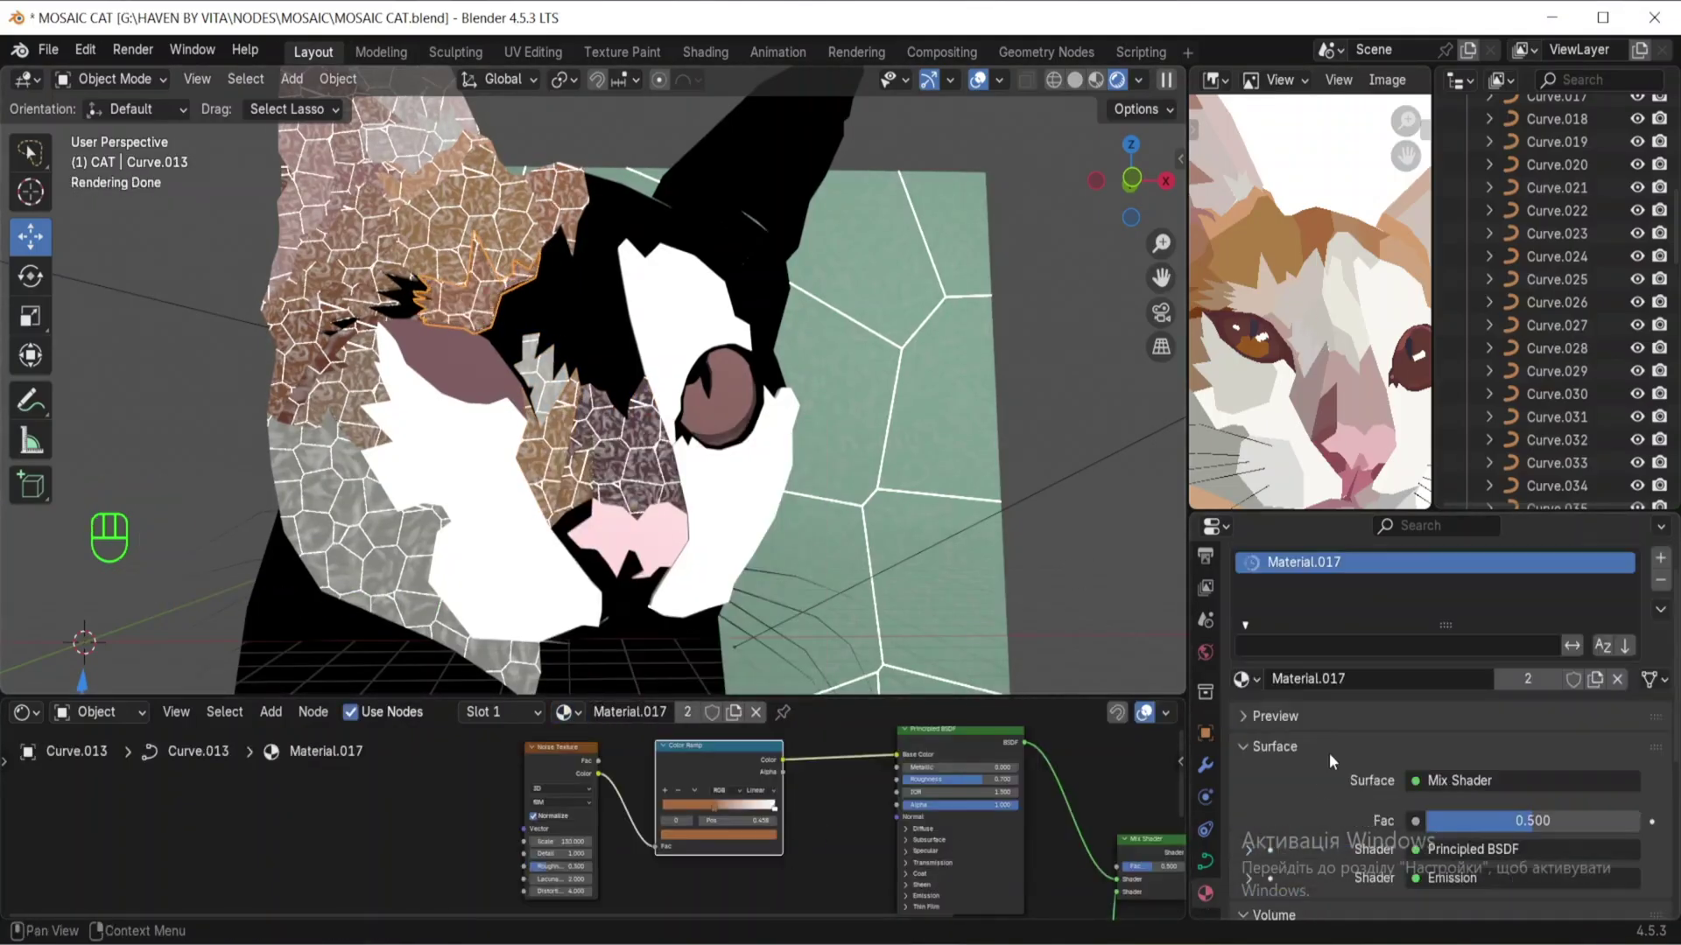
click(409, 303)
click(568, 713)
click(646, 401)
key(ctrl+z)
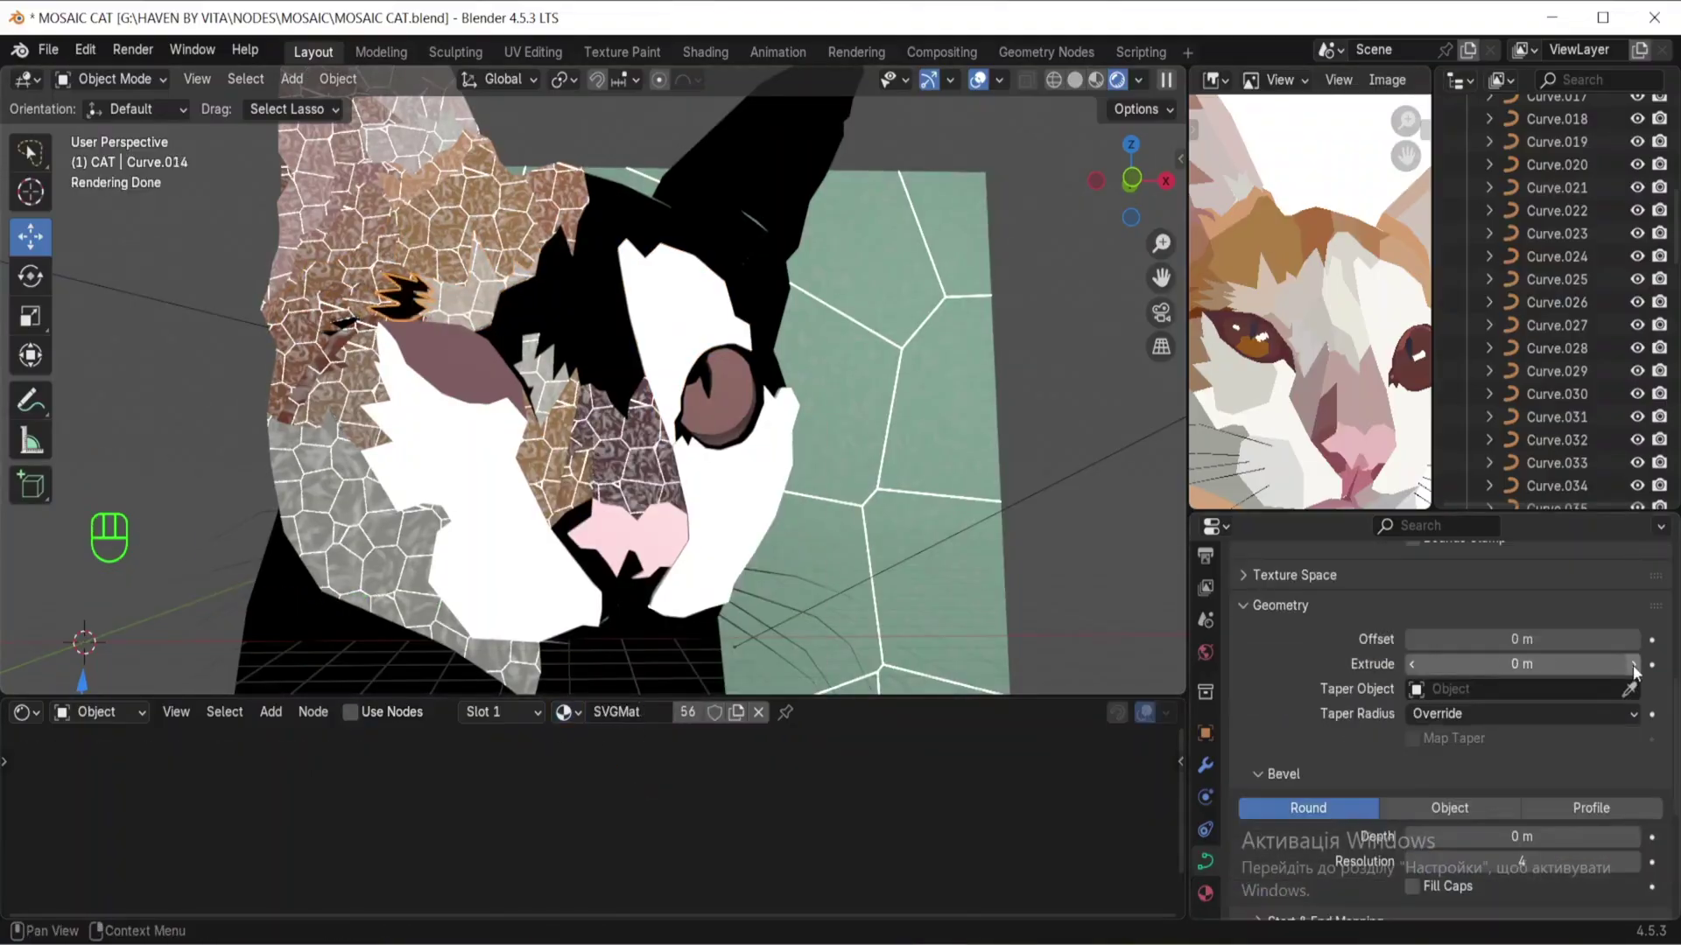
Step: Give the spiky tuft above the left eye's outer corner, Curve.014, a single-user mosaic material coloured brown from the reference image
click(452, 302)
click(408, 303)
click(568, 713)
click(643, 429)
click(688, 712)
click(767, 843)
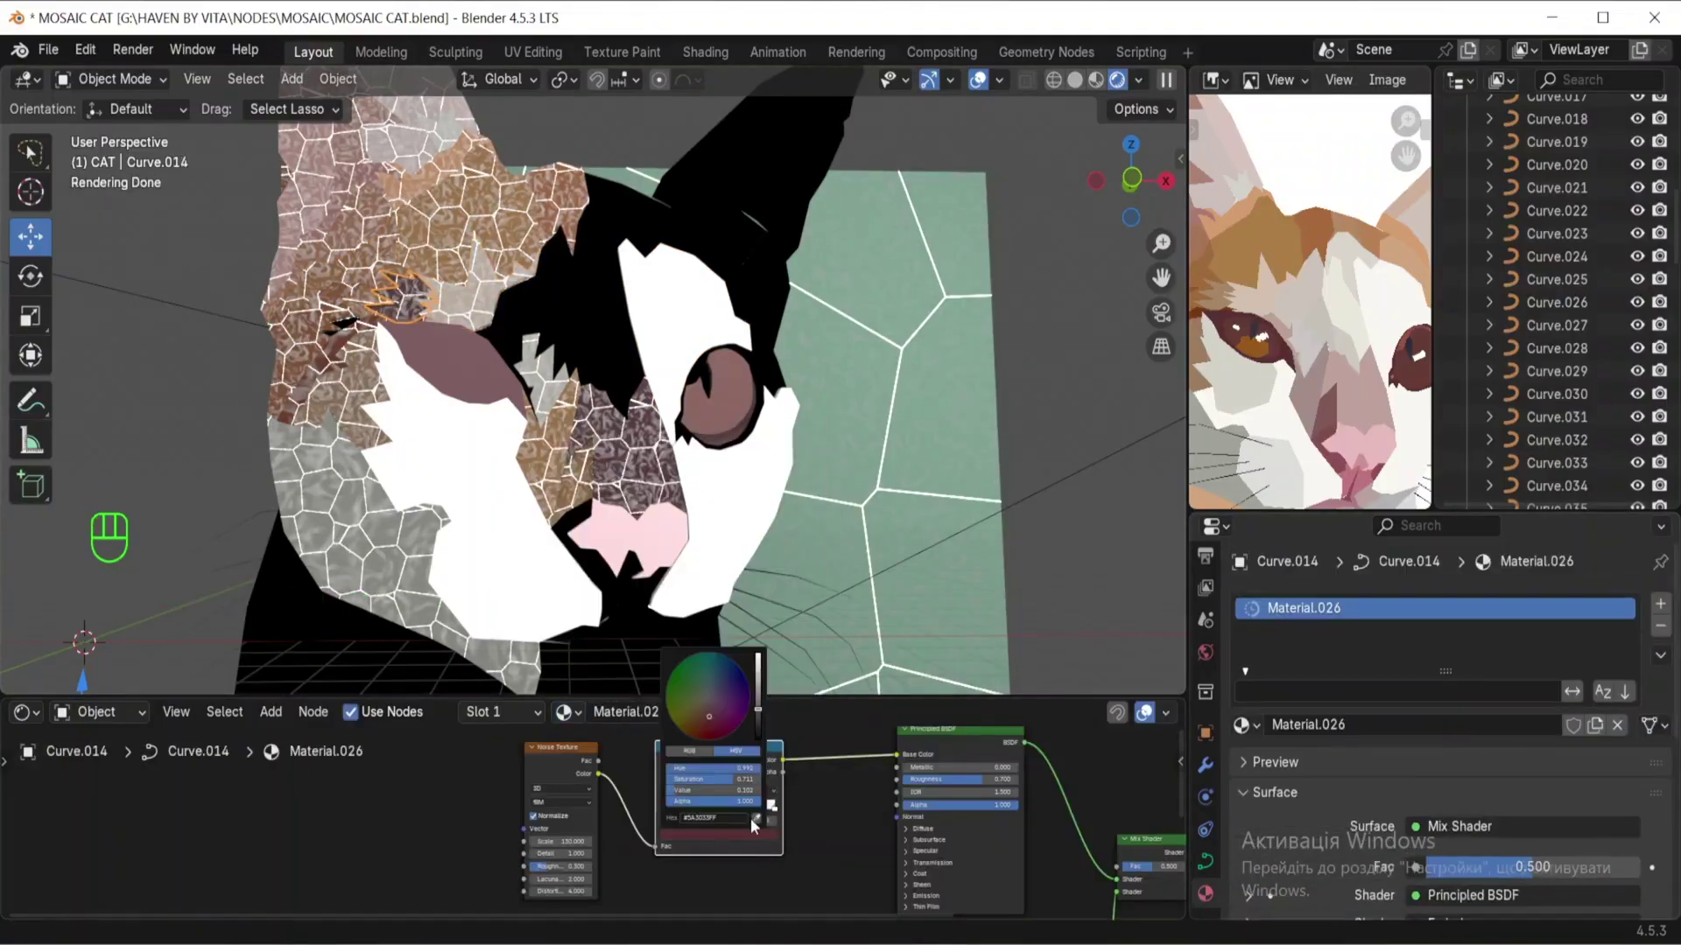
click(1219, 307)
Step: Give the central forehead piece, Curve.050, a single-user mosaic material in the reference's pale beige and extrude it 0.01 m
click(540, 302)
click(541, 302)
click(568, 713)
click(630, 623)
click(687, 713)
click(761, 835)
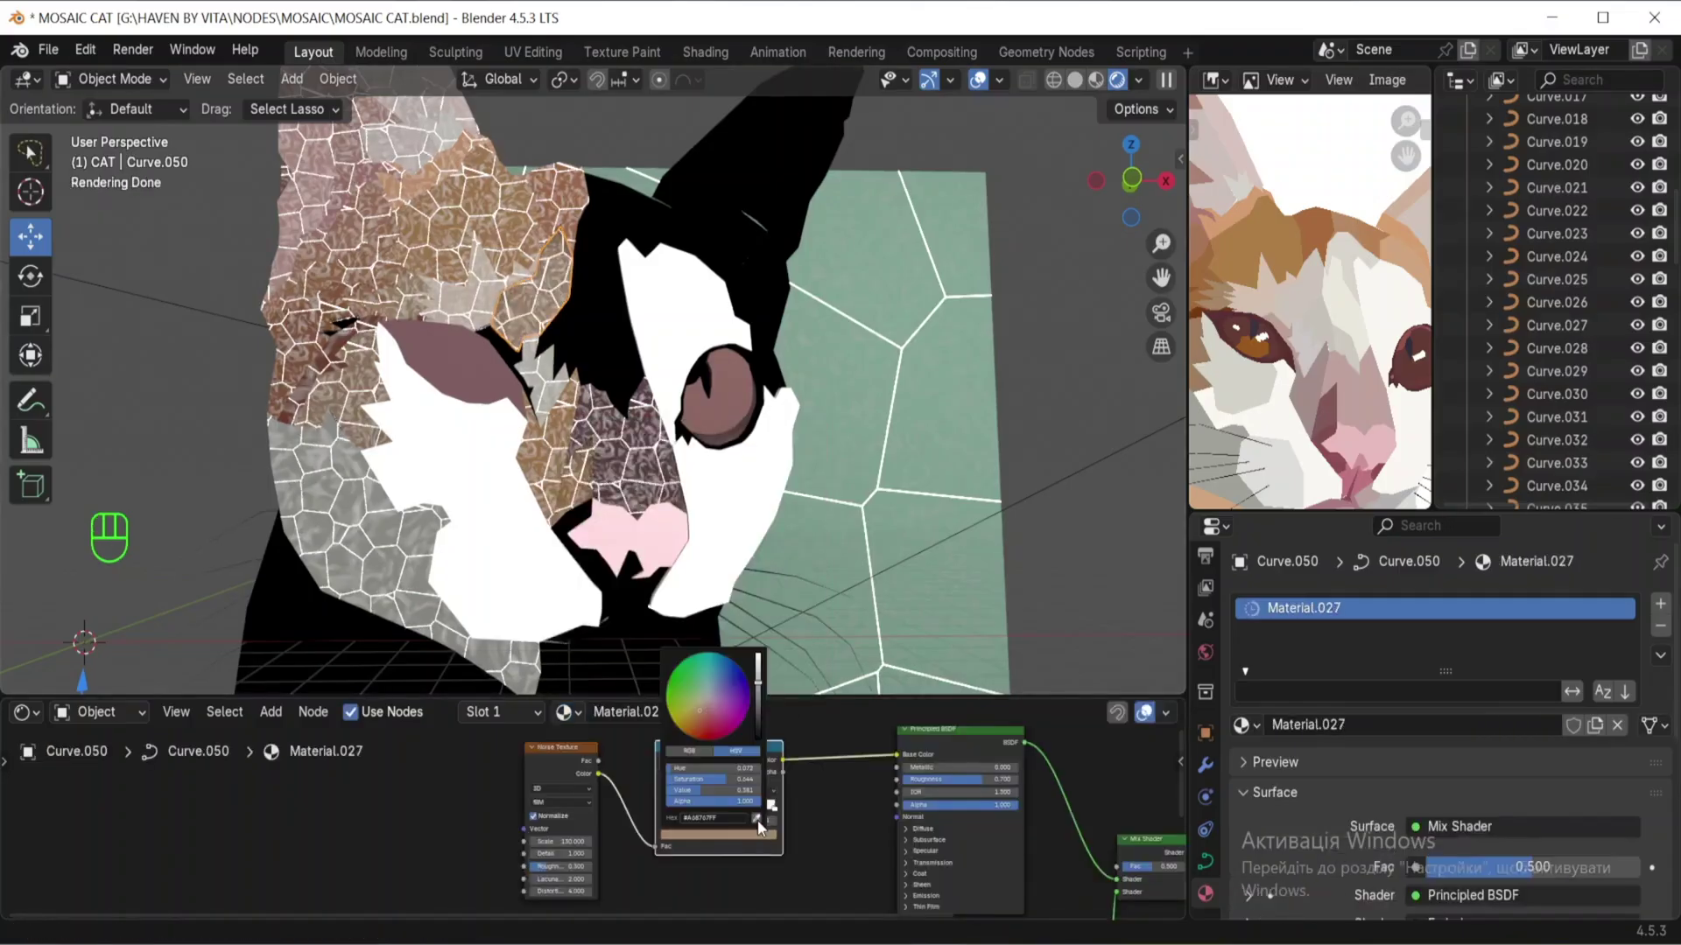
click(1205, 860)
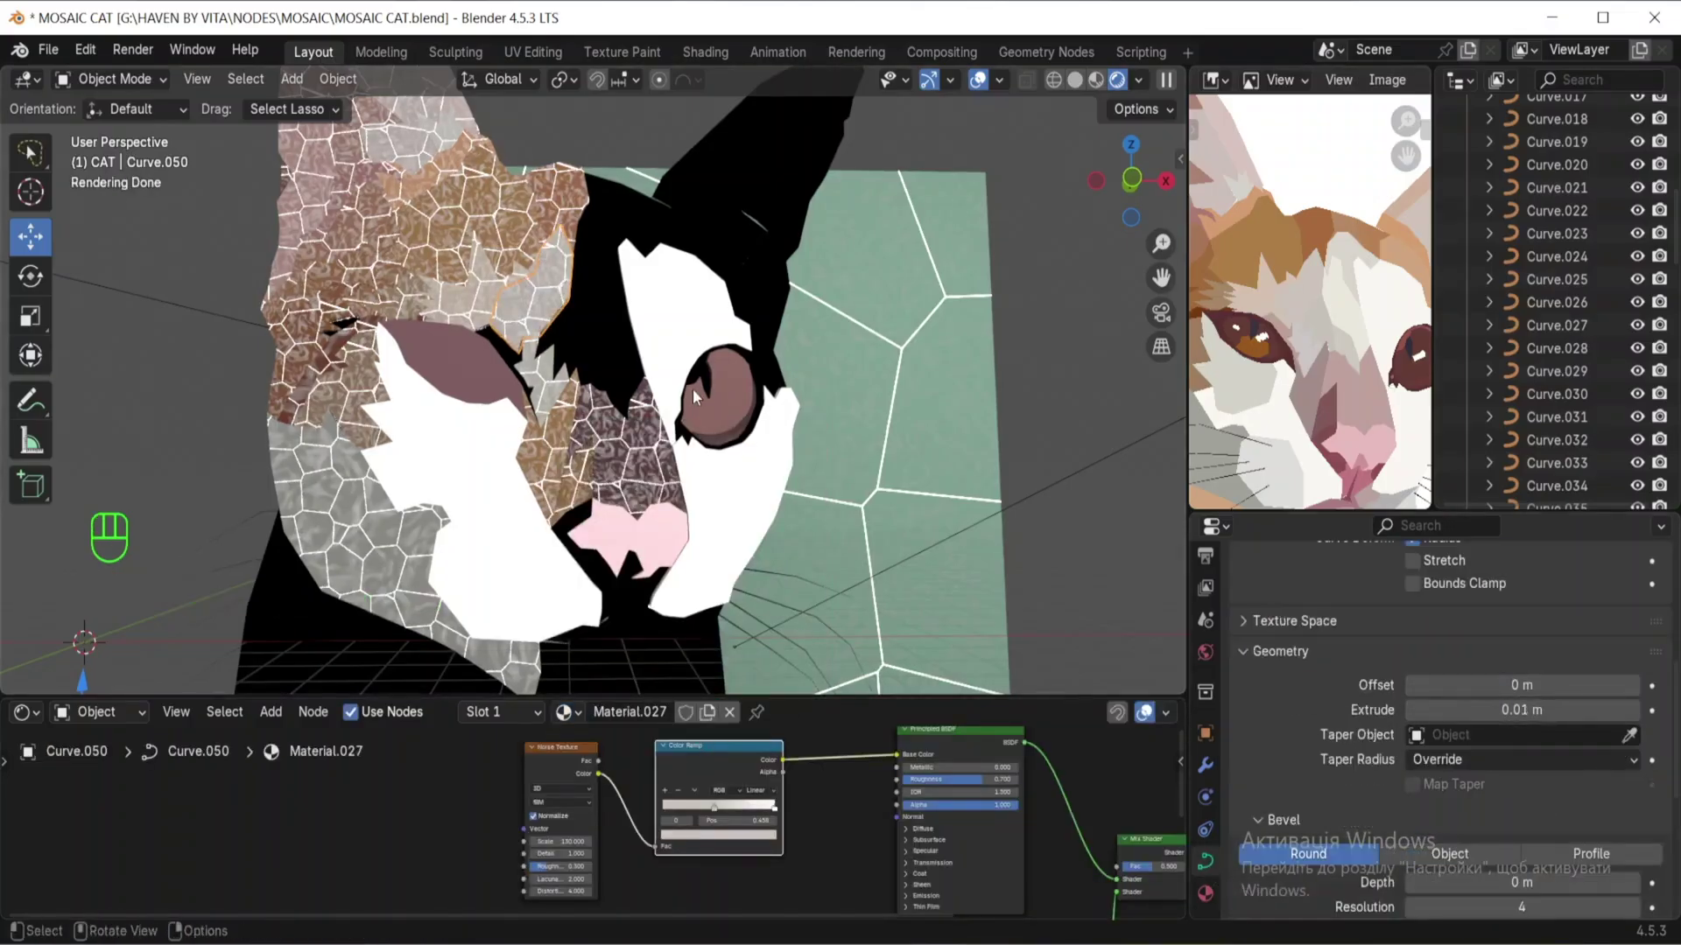
Step: Assign the pale beige mosaic material, Material.027, to the dark pieces above the nose bridge, including Curve.051
click(564, 345)
click(620, 357)
click(572, 712)
click(632, 643)
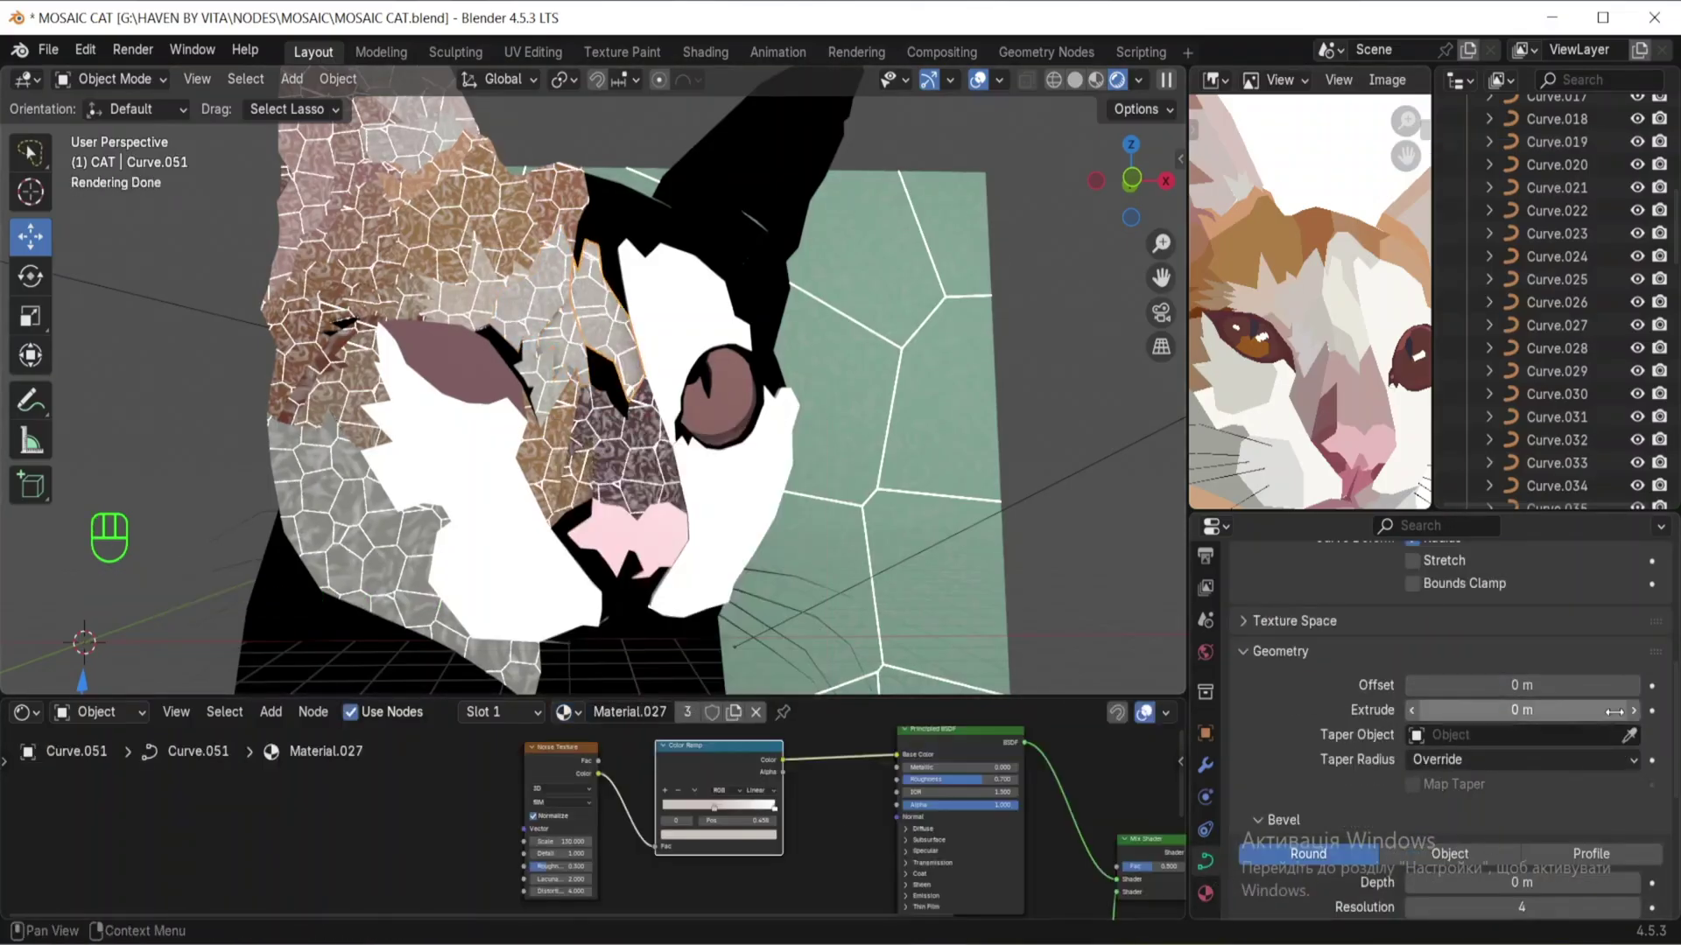
Step: Make the material of Curve.051 single-user and recolour it a lighter off-white from the reference image
click(604, 331)
click(1205, 893)
click(687, 713)
click(761, 835)
click(771, 807)
Step: Assign Material.027 to the small spike just above the nose bridge, Curve.052, and extrude it
click(605, 374)
click(569, 713)
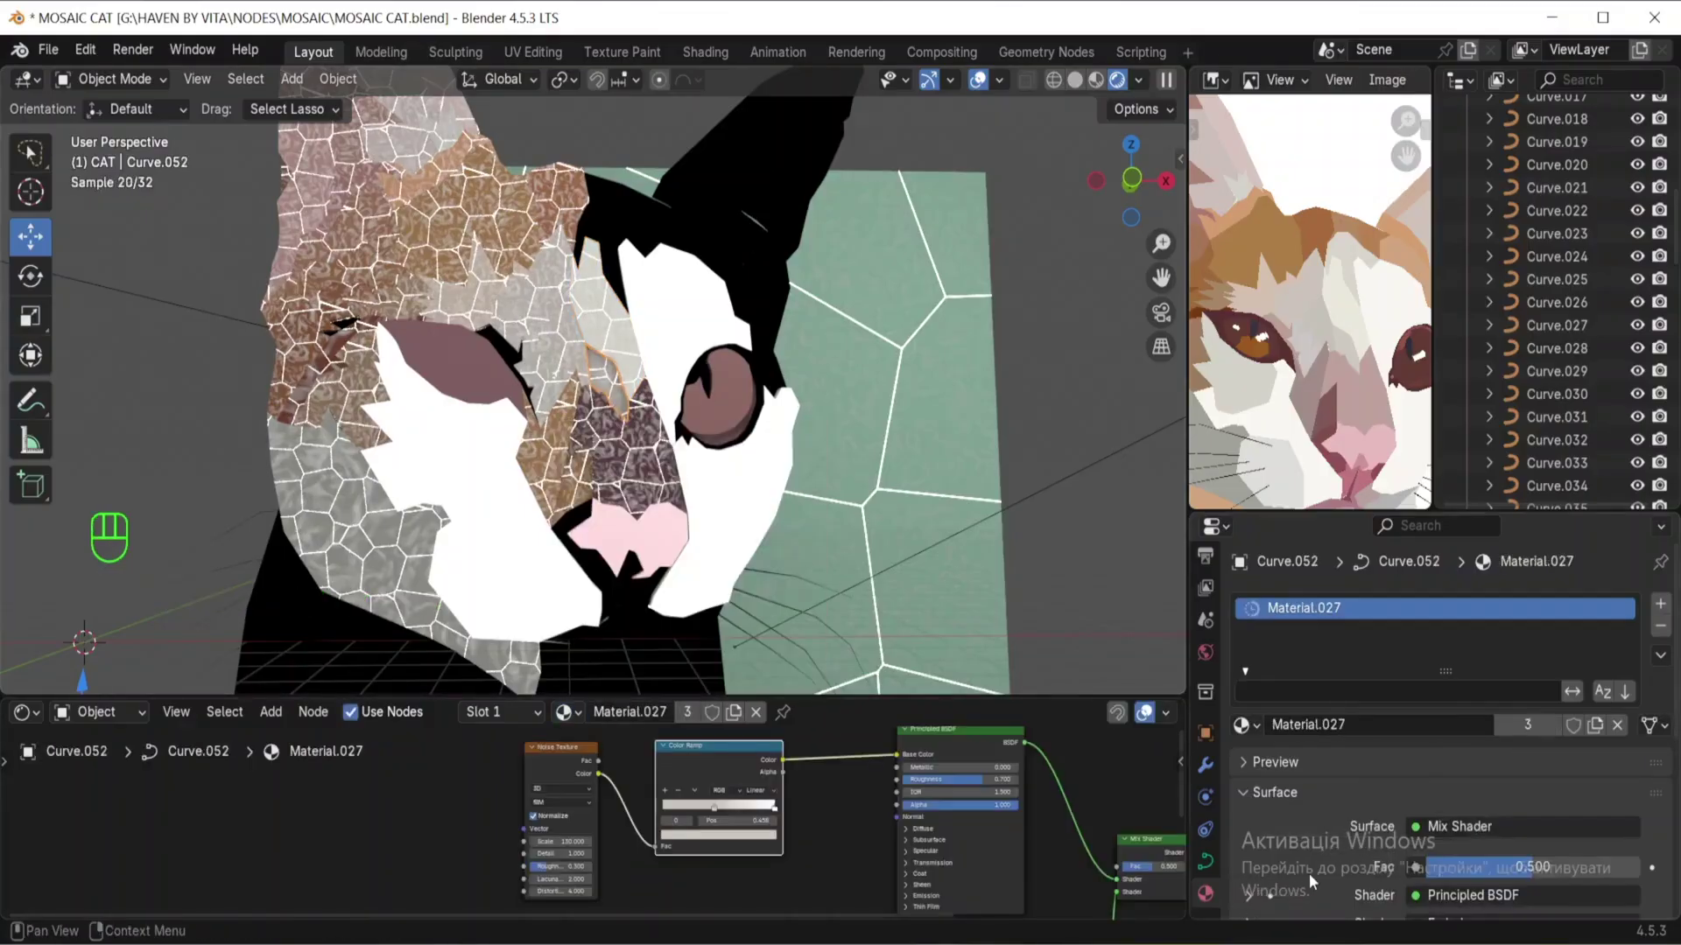
click(1205, 860)
Step: Assign an existing mosaic material to the remaining dark piece at the left eye's inner corner
click(506, 348)
click(567, 712)
click(626, 578)
Step: Assign an existing off-white mosaic material to the narrow dark strip beside the white forehead piece
click(641, 302)
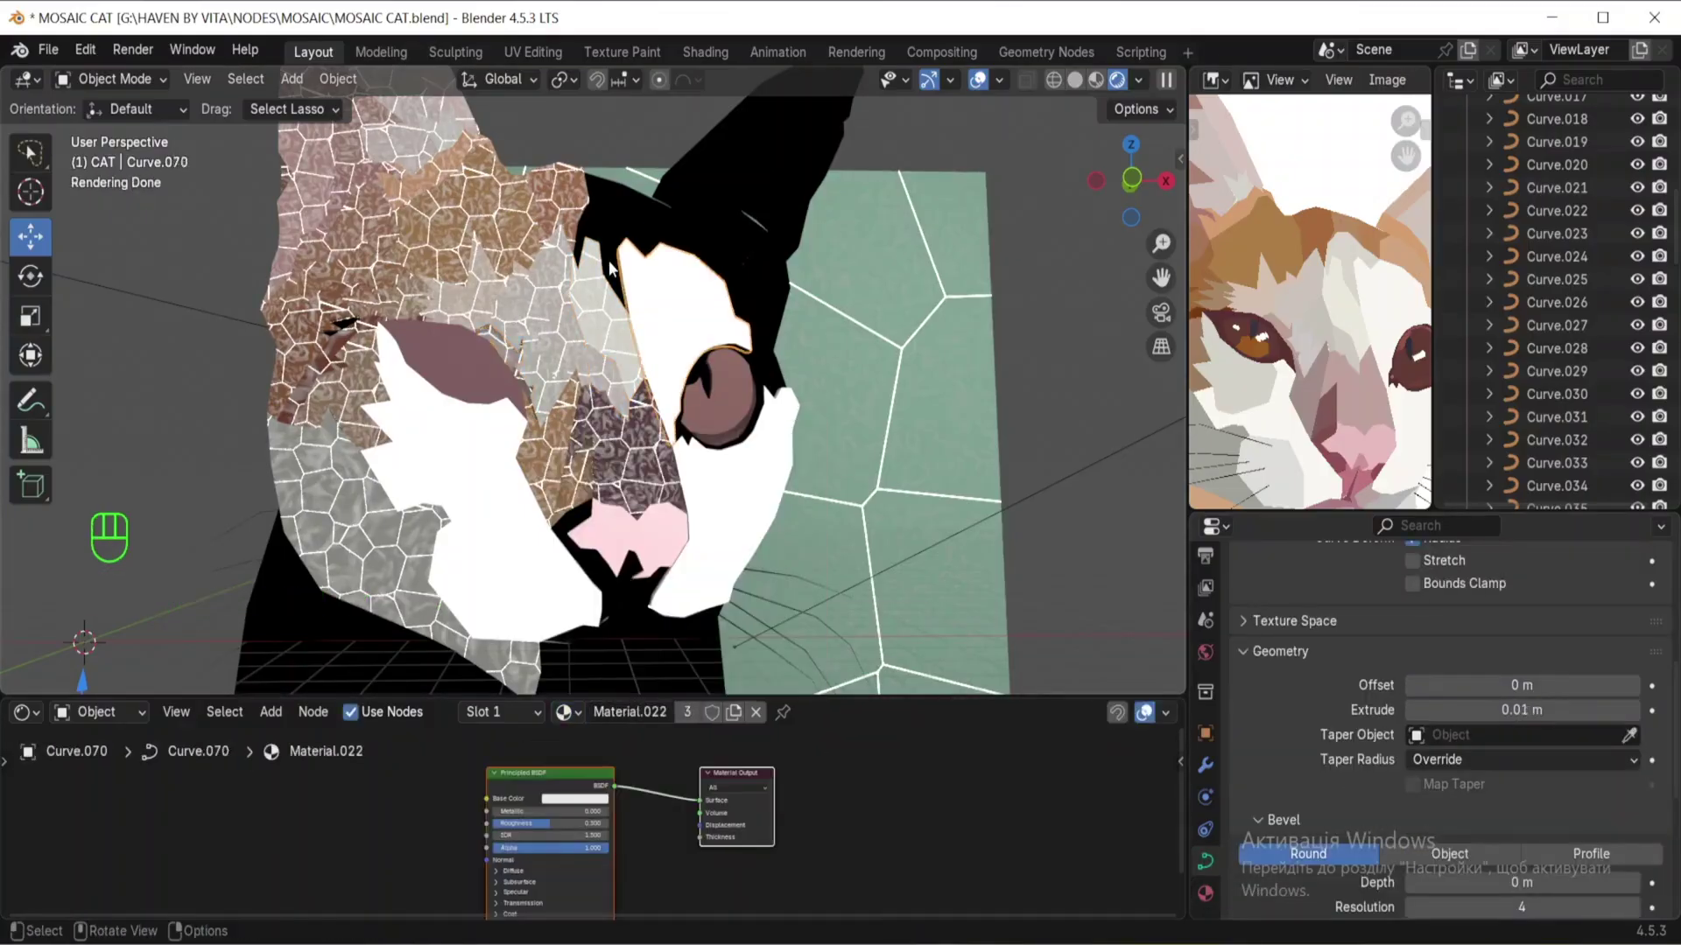
click(622, 308)
click(567, 713)
click(632, 534)
Step: Give the band below the left cheek, Curve.074, a single-user mosaic material coloured peach from the reference image
scroll(604, 490, down, 1)
middle_drag(561, 525, 585, 514)
click(422, 639)
scroll(1278, 447, up, 2)
click(567, 712)
click(629, 625)
click(1205, 893)
click(1528, 725)
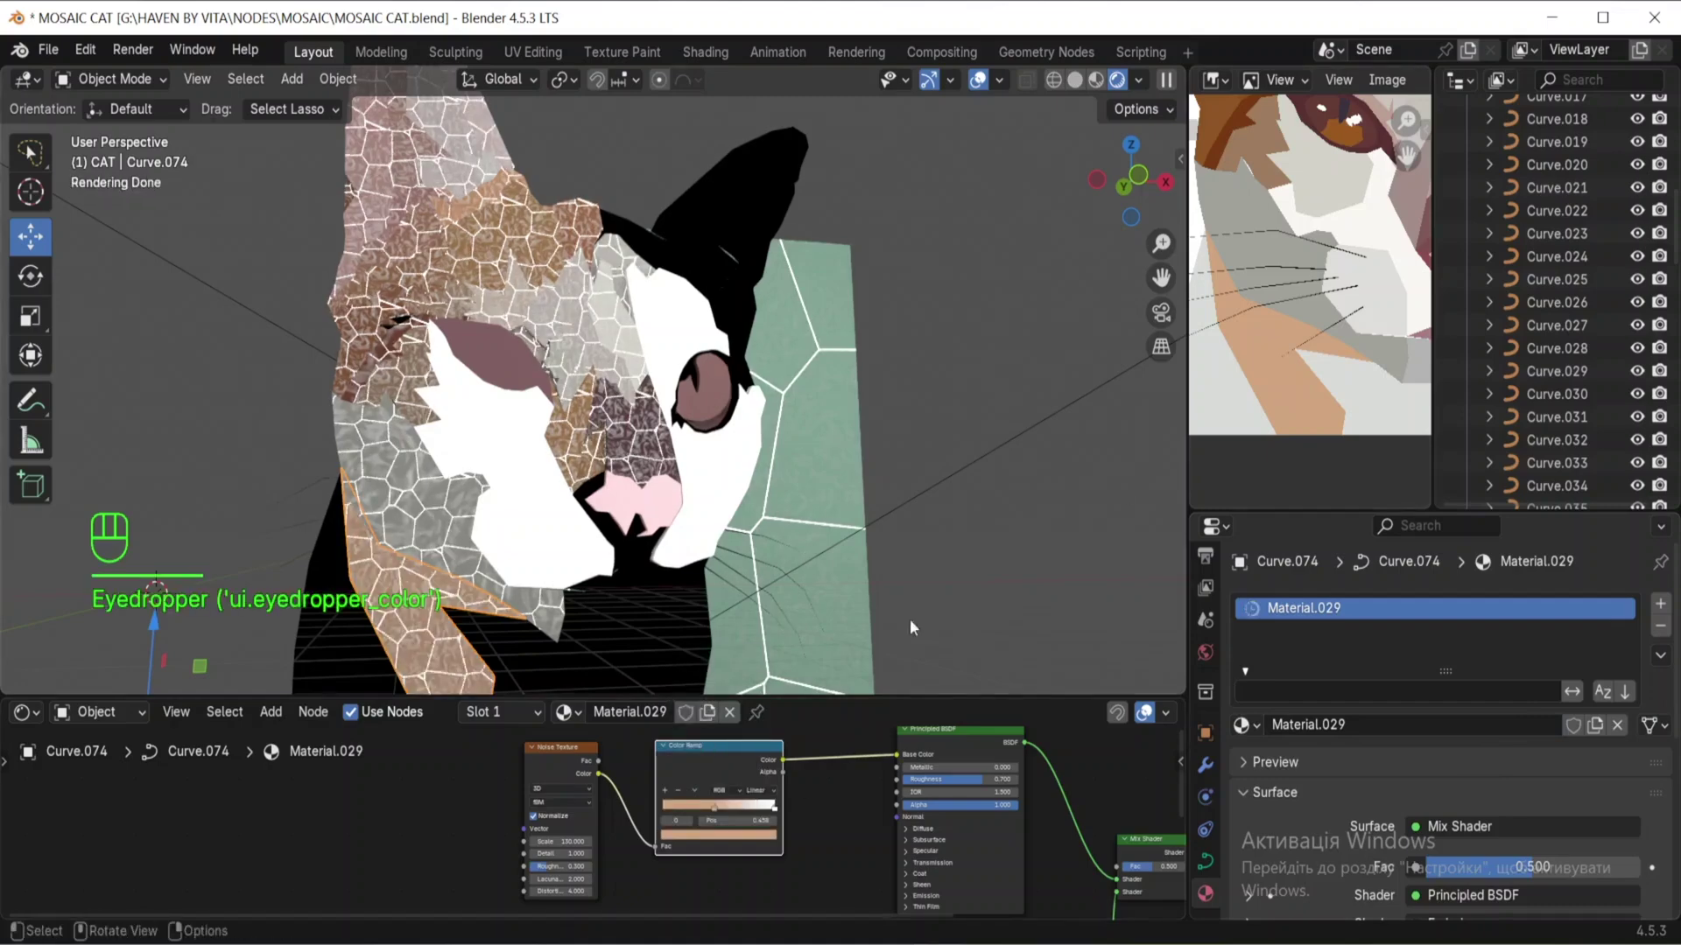
Step: Give the chest piece below the cheek band a single-user mosaic material coloured light grey from the reference image, and extrude it 0.01 m
click(631, 650)
scroll(1295, 332, down, 1)
click(567, 713)
click(629, 632)
click(1529, 726)
key(e)
click(1243, 376)
click(1205, 861)
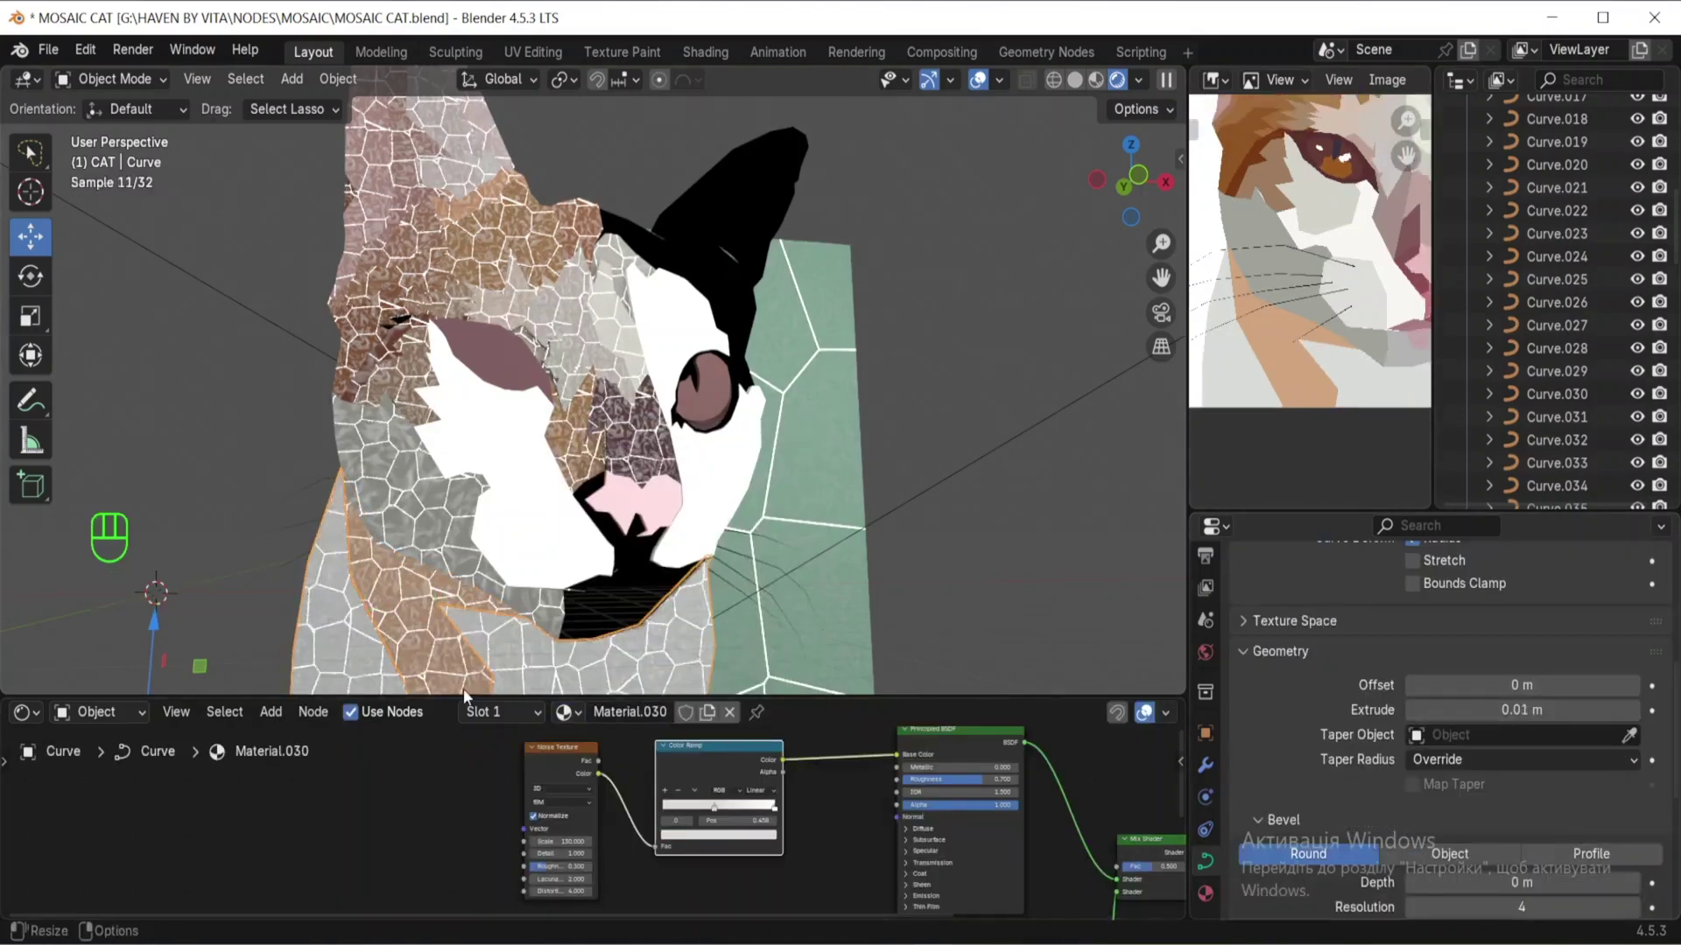
Step: Assign an existing mosaic material to the dark chin piece below the mouth
click(579, 620)
scroll(1359, 281, up, 3)
middle_drag(1358, 282, 1284, 315)
click(567, 713)
click(626, 562)
Step: Give the two lip pieces above the chin new plain materials coloured in dusty pinks from the reference image
click(613, 600)
click(756, 713)
click(639, 712)
key(e)
click(1323, 368)
click(613, 581)
click(759, 712)
click(639, 713)
key(e)
click(1290, 347)
Step: Assign an existing mosaic material to the chin piece beside the lips, Curve.067
click(663, 580)
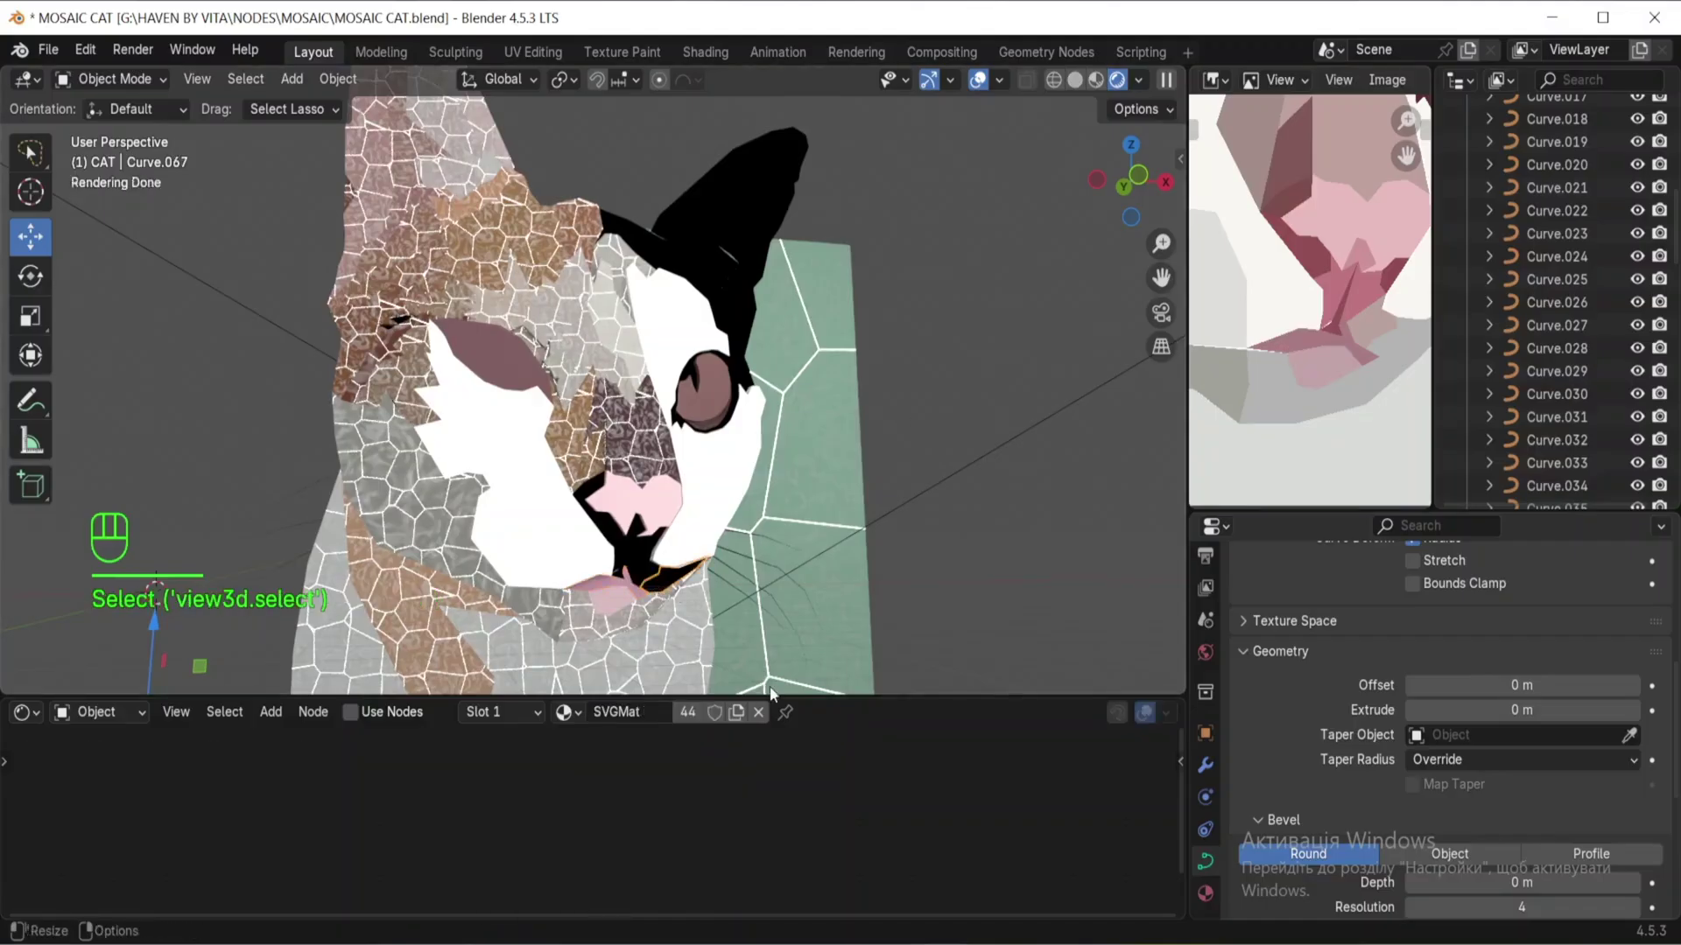
middle_drag(1357, 298, 1299, 292)
click(567, 712)
click(618, 583)
Step: Give the small piece above the lips' inner end, Curve.065, a new plain material coloured pinkish beige from the reference image
click(646, 571)
click(759, 712)
click(639, 712)
click(1313, 317)
Step: Give the narrow strip running down the centre between nose and mouth a new plain dark rose material
scroll(642, 538, up, 3)
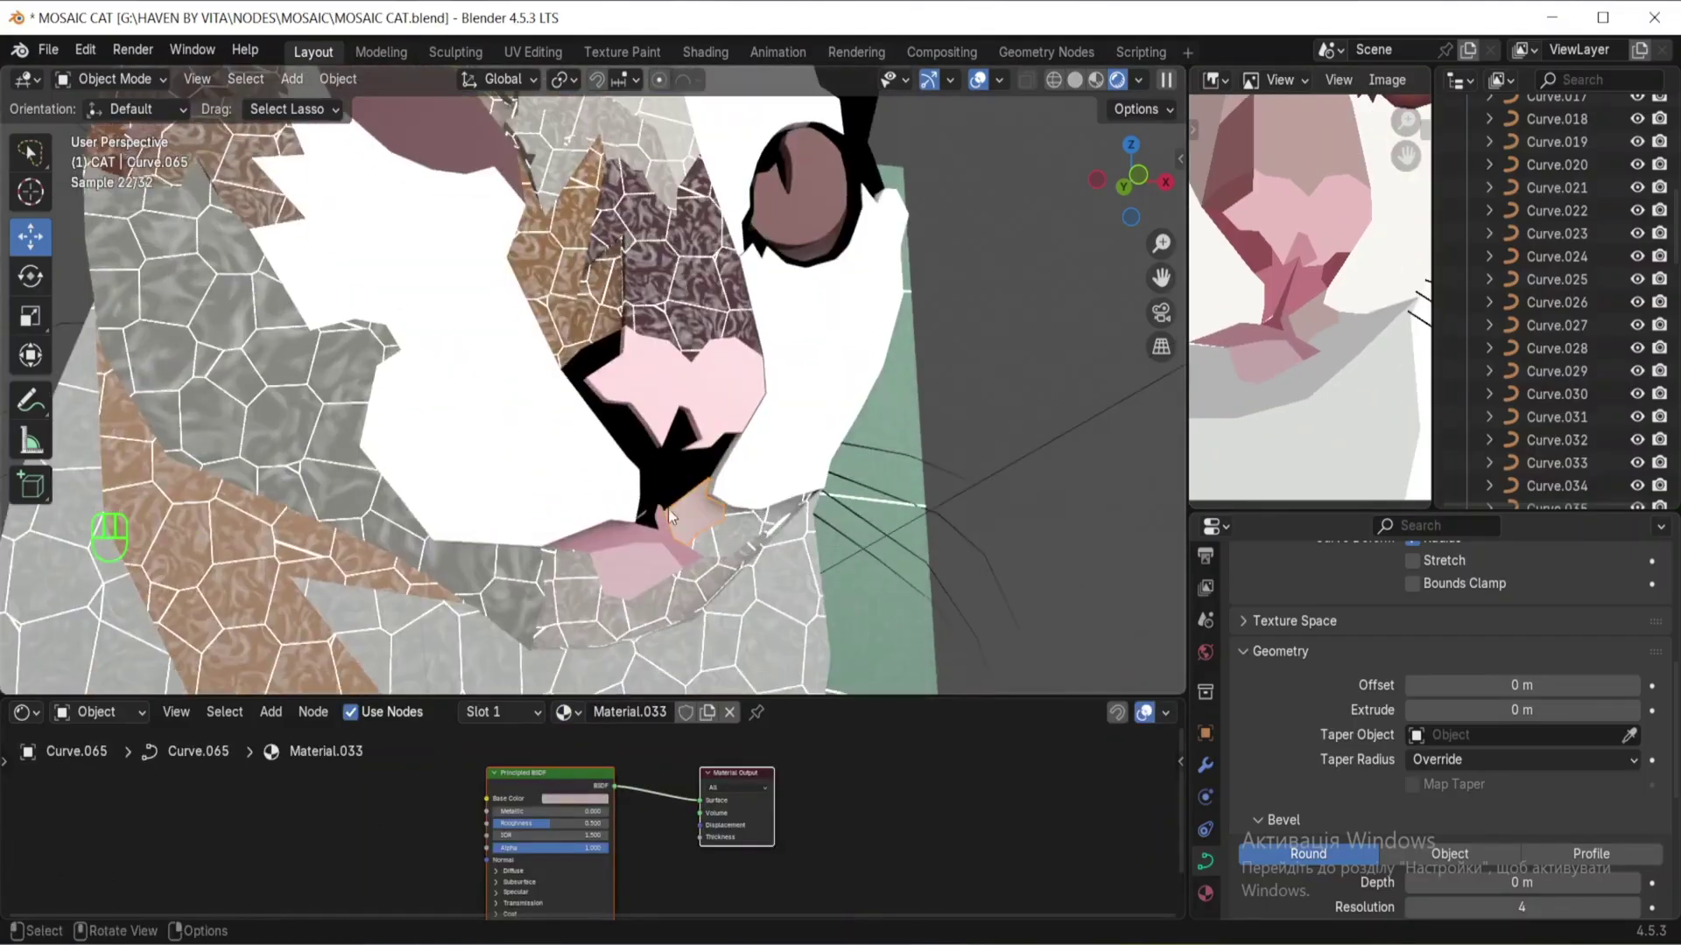
click(745, 560)
click(655, 520)
click(656, 518)
click(657, 518)
click(656, 517)
click(655, 515)
click(756, 713)
click(638, 712)
click(588, 799)
Step: Give one piece between nose and mouth a new plain rose material from the reference image, and assign the same material to its neighbour
click(694, 475)
click(756, 713)
click(639, 712)
click(577, 798)
click(1313, 287)
click(649, 475)
click(567, 712)
click(618, 583)
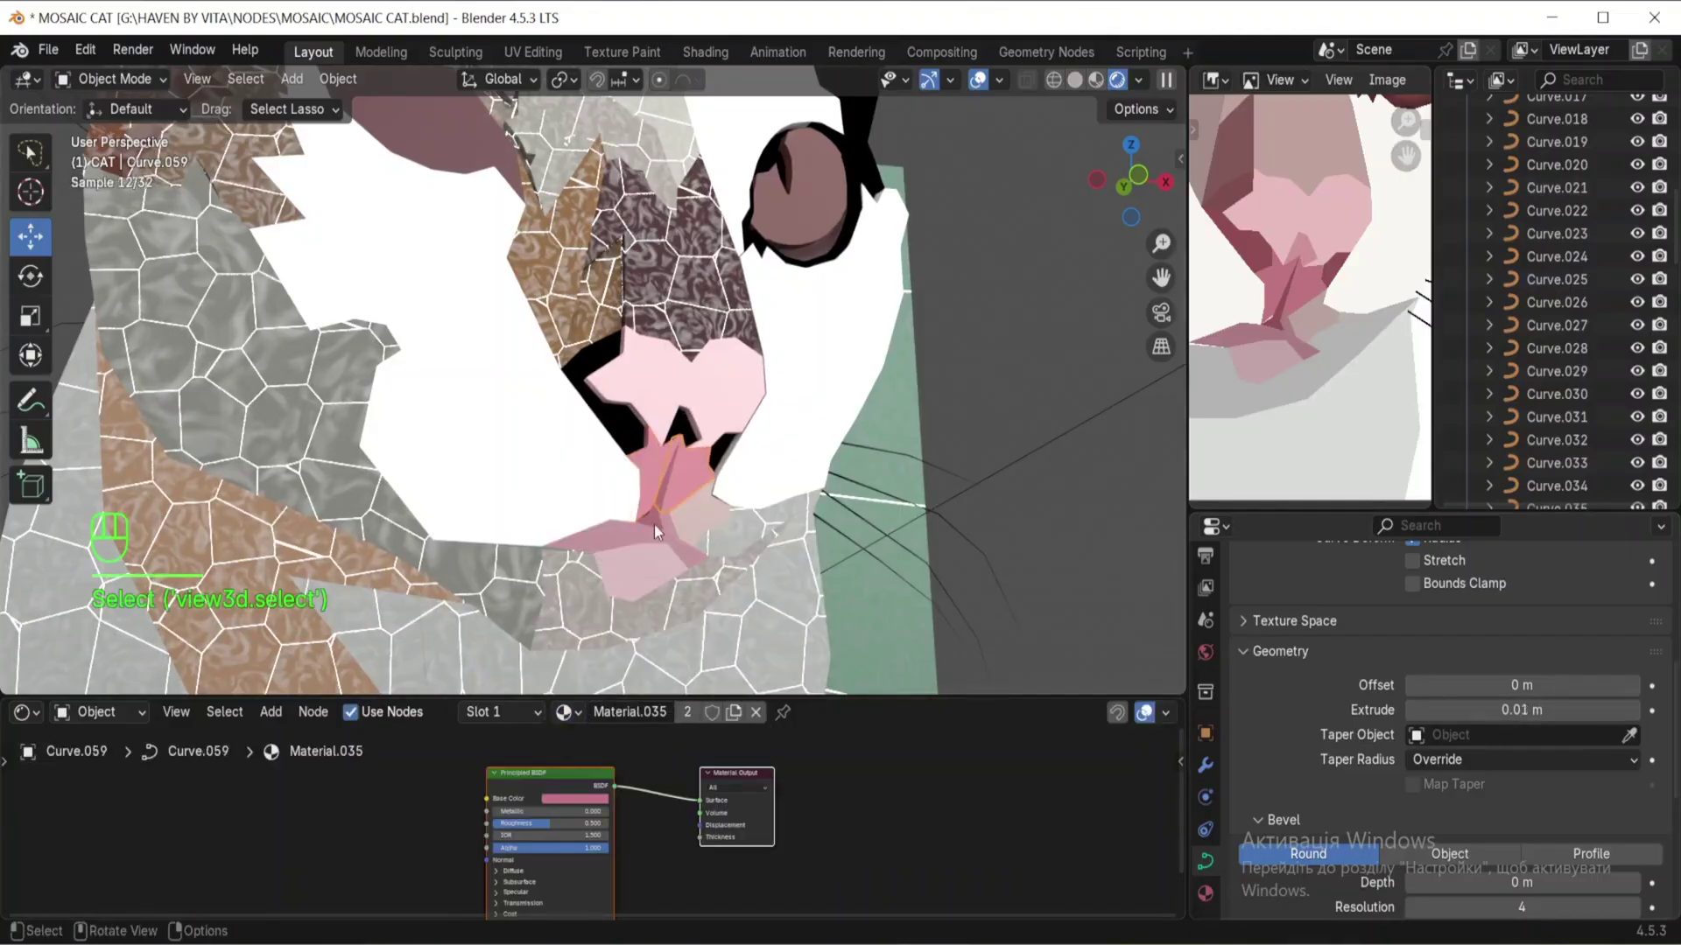
Step: Give the dark piece at the right nostril a new plain material coloured deep rose from the reference image
scroll(681, 416, up, 2)
click(796, 496)
click(757, 712)
click(639, 712)
click(588, 798)
click(637, 783)
click(1339, 261)
Step: Give the black piece at the left nostril a new plain material coloured dark rose from the reference image
click(732, 457)
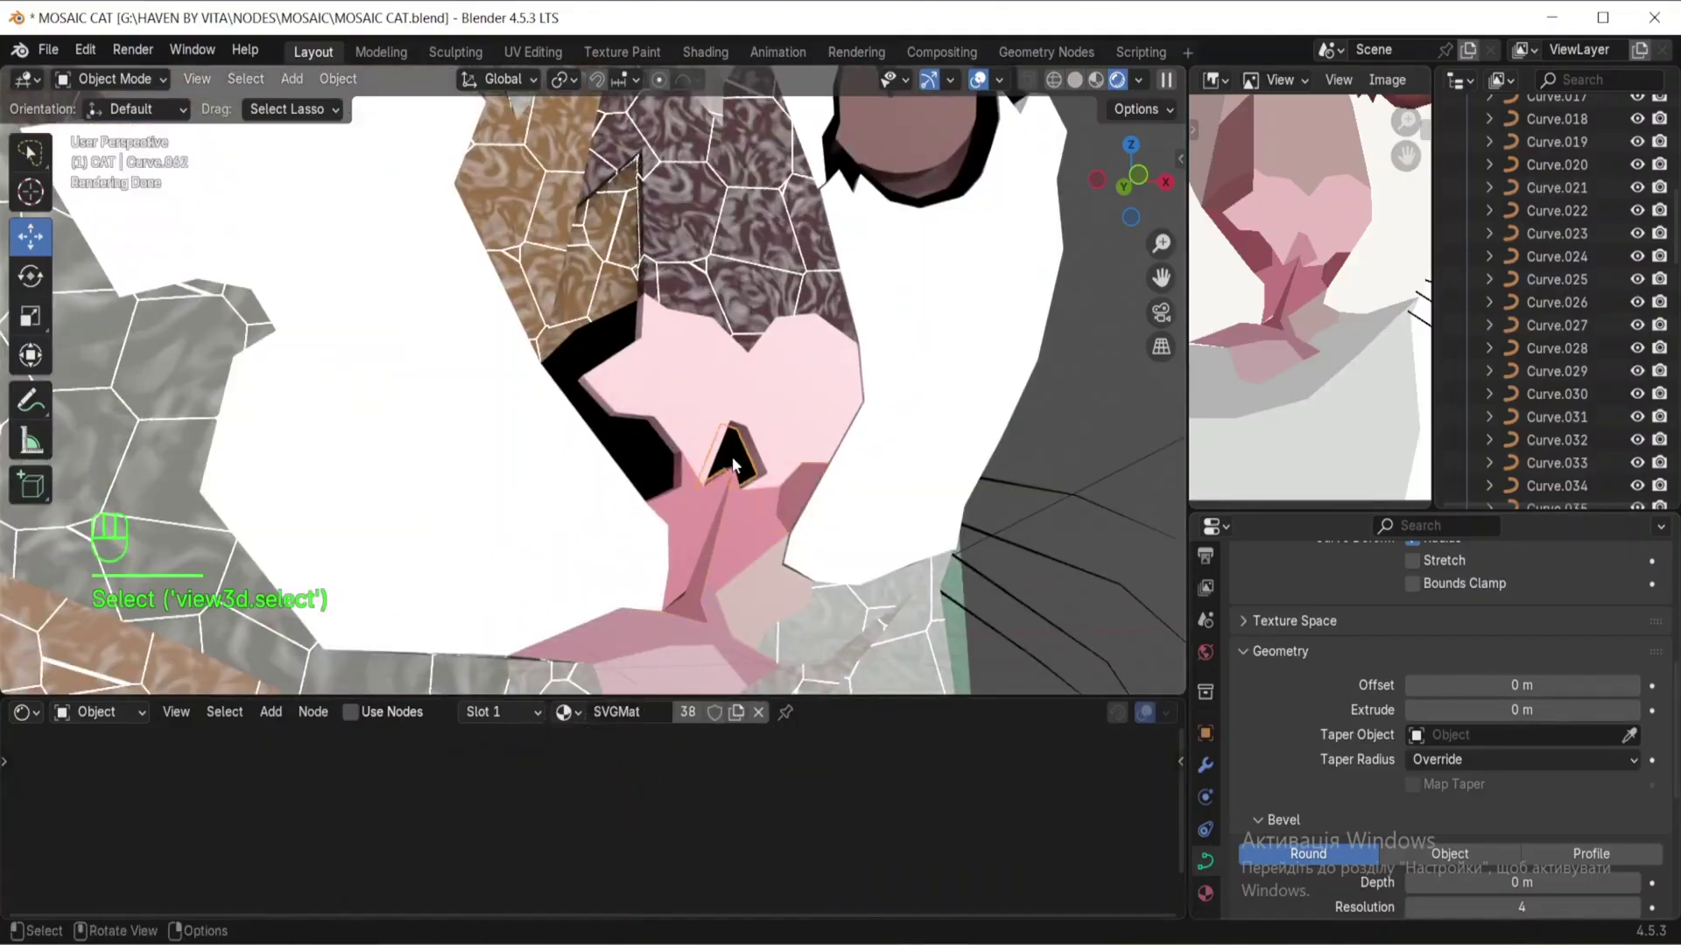
click(620, 445)
click(756, 712)
click(646, 717)
click(588, 798)
click(637, 783)
click(1255, 244)
click(611, 347)
click(639, 713)
click(578, 798)
key(ctrl+z)
key(ctrl+z)
Step: Extrude the nose piece, Curve.061, 0.01 m and give it a new plain material coloured pink from the reference image
click(1521, 710)
text(0.01)
key(Return)
click(729, 712)
click(639, 712)
click(637, 783)
click(1338, 199)
Step: Save the file and check the sun lighting through the camera by toggling a light's visibility
scroll(718, 387, down, 7)
middle_drag(788, 387, 718, 387)
scroll(705, 376, up, 5)
key(ctrl+s)
key(KP_0)
scroll(1594, 490, down, 20)
click(1640, 466)
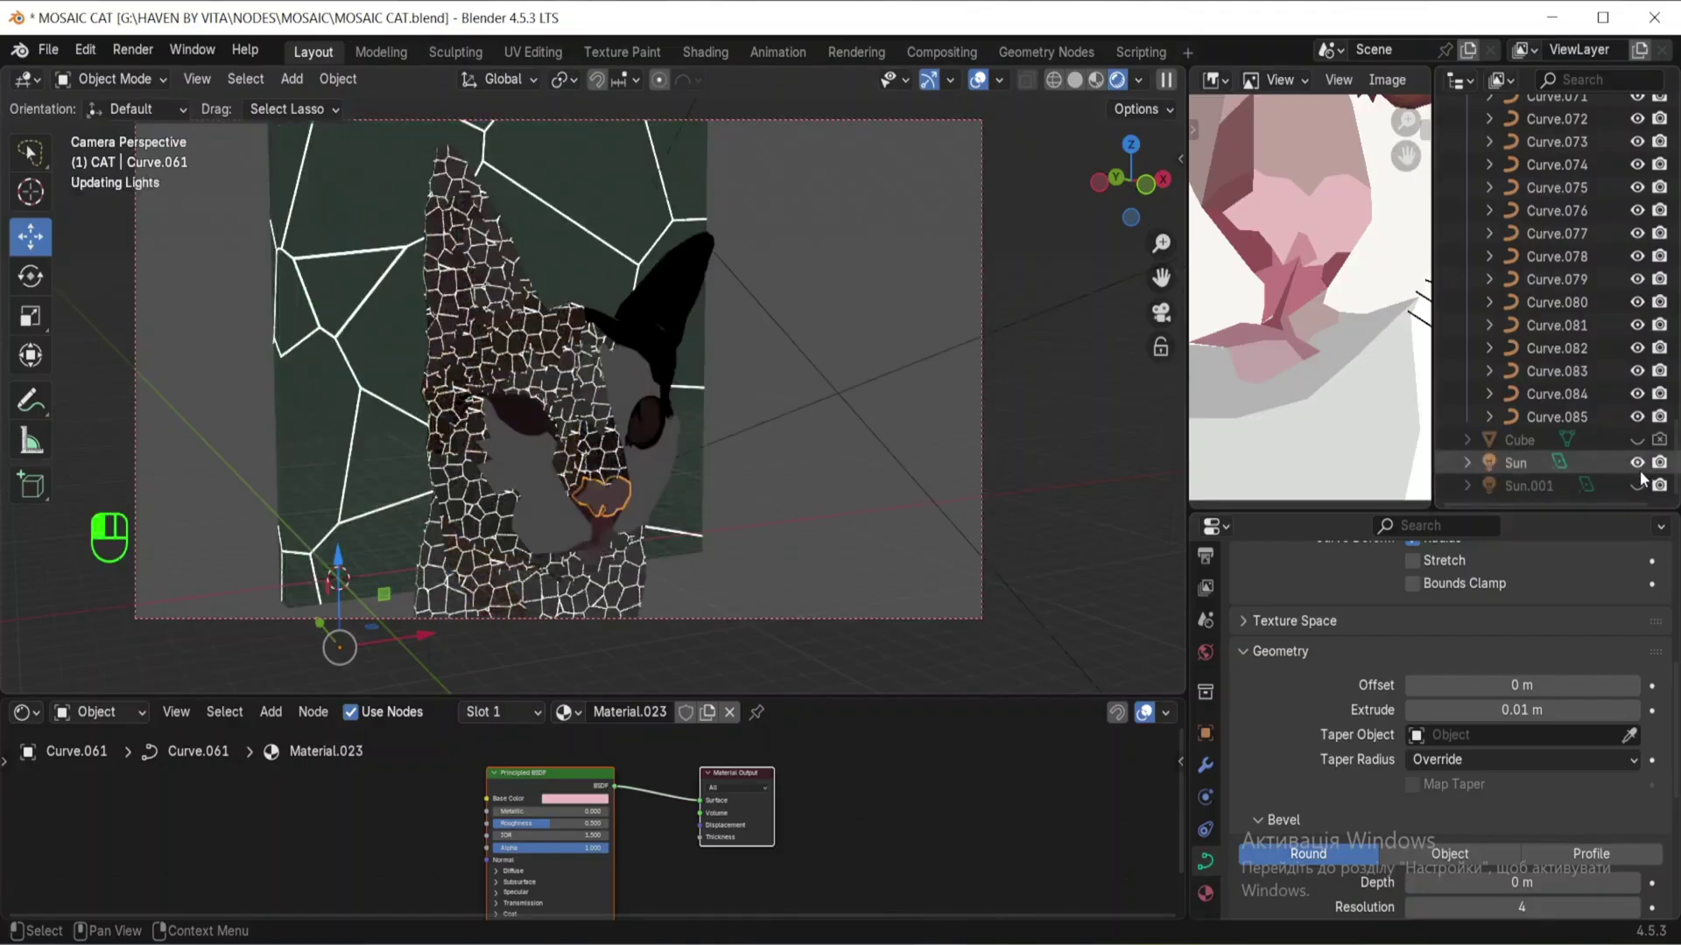
click(1640, 466)
Step: Give the dark rim around the right eye a new plain reddish-brown material
scroll(700, 394, up, 5)
click(798, 490)
click(729, 712)
click(639, 713)
click(578, 798)
click(637, 783)
Step: Give the small piece at the right eye's outer corner a new plain peach material
click(818, 464)
click(729, 712)
click(639, 713)
click(578, 798)
click(637, 784)
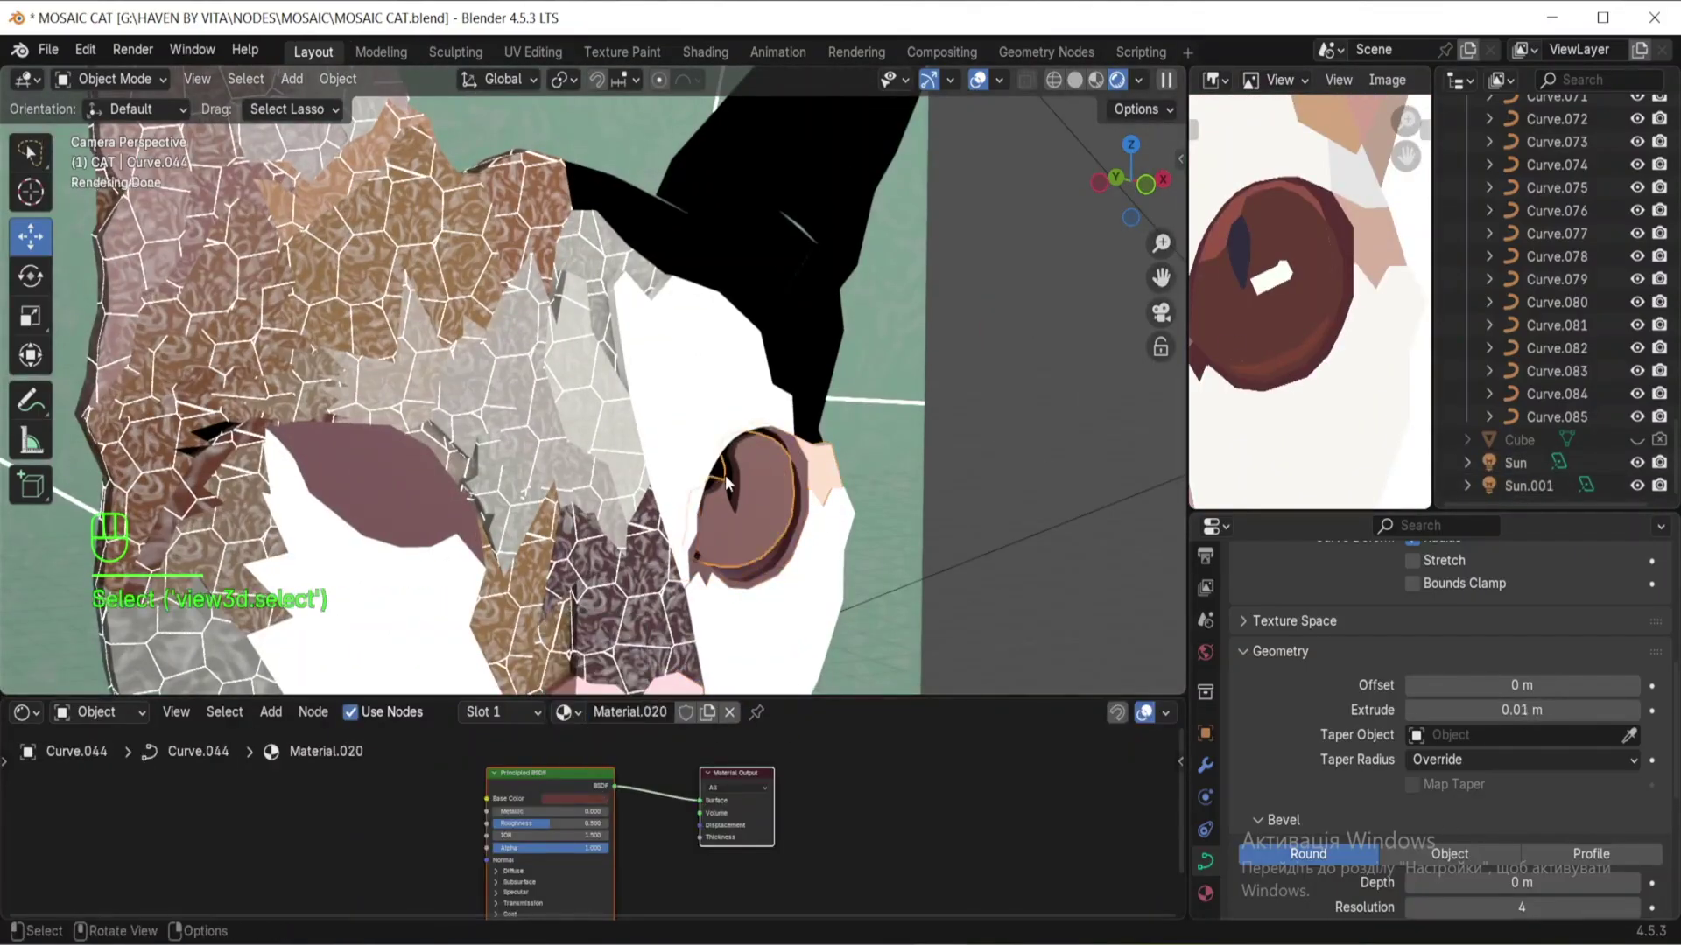
Step: Try to move the right eye's iris, Curve.044, along the Y axis, and undo the move
key(g)
key(y)
click(754, 490)
key(ctrl+z)
Step: Give the piece just above the right eye's outer corner a new plain material coloured pale grey from the reference image
scroll(858, 378, up, 2)
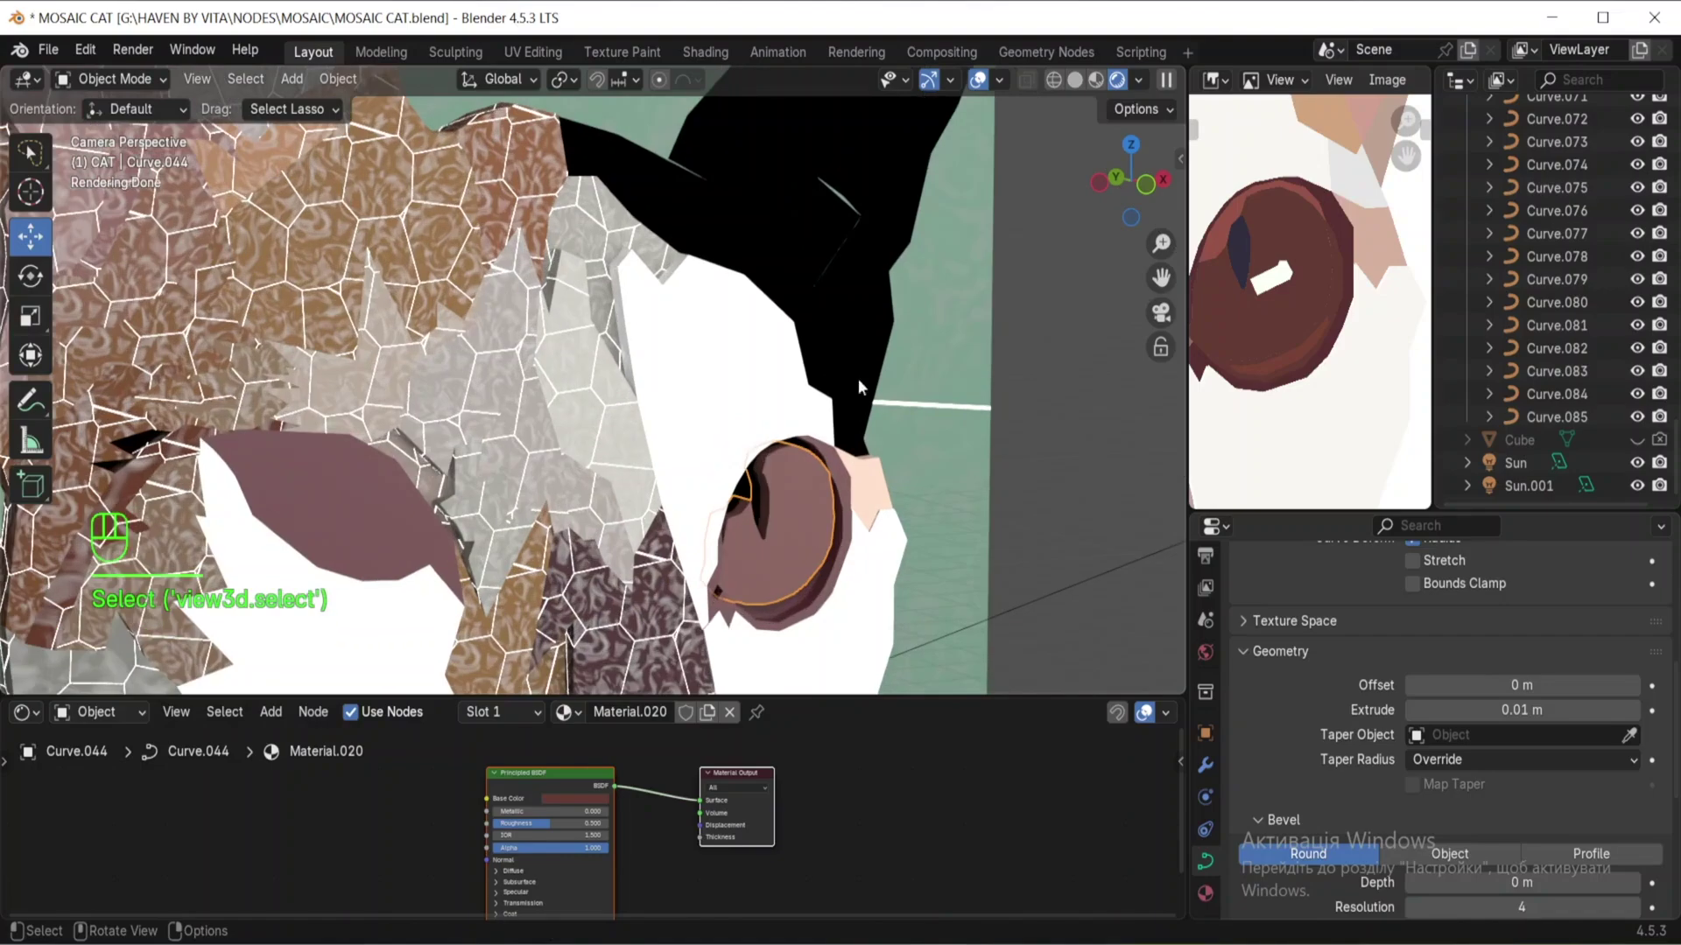
click(858, 385)
scroll(1313, 296, down, 1)
click(759, 712)
click(639, 712)
click(578, 799)
click(637, 784)
click(1347, 200)
Step: Assign the existing mosaic Material.003 to the black piece on the crown of the head, Curve.016
middle_drag(814, 365, 785, 381)
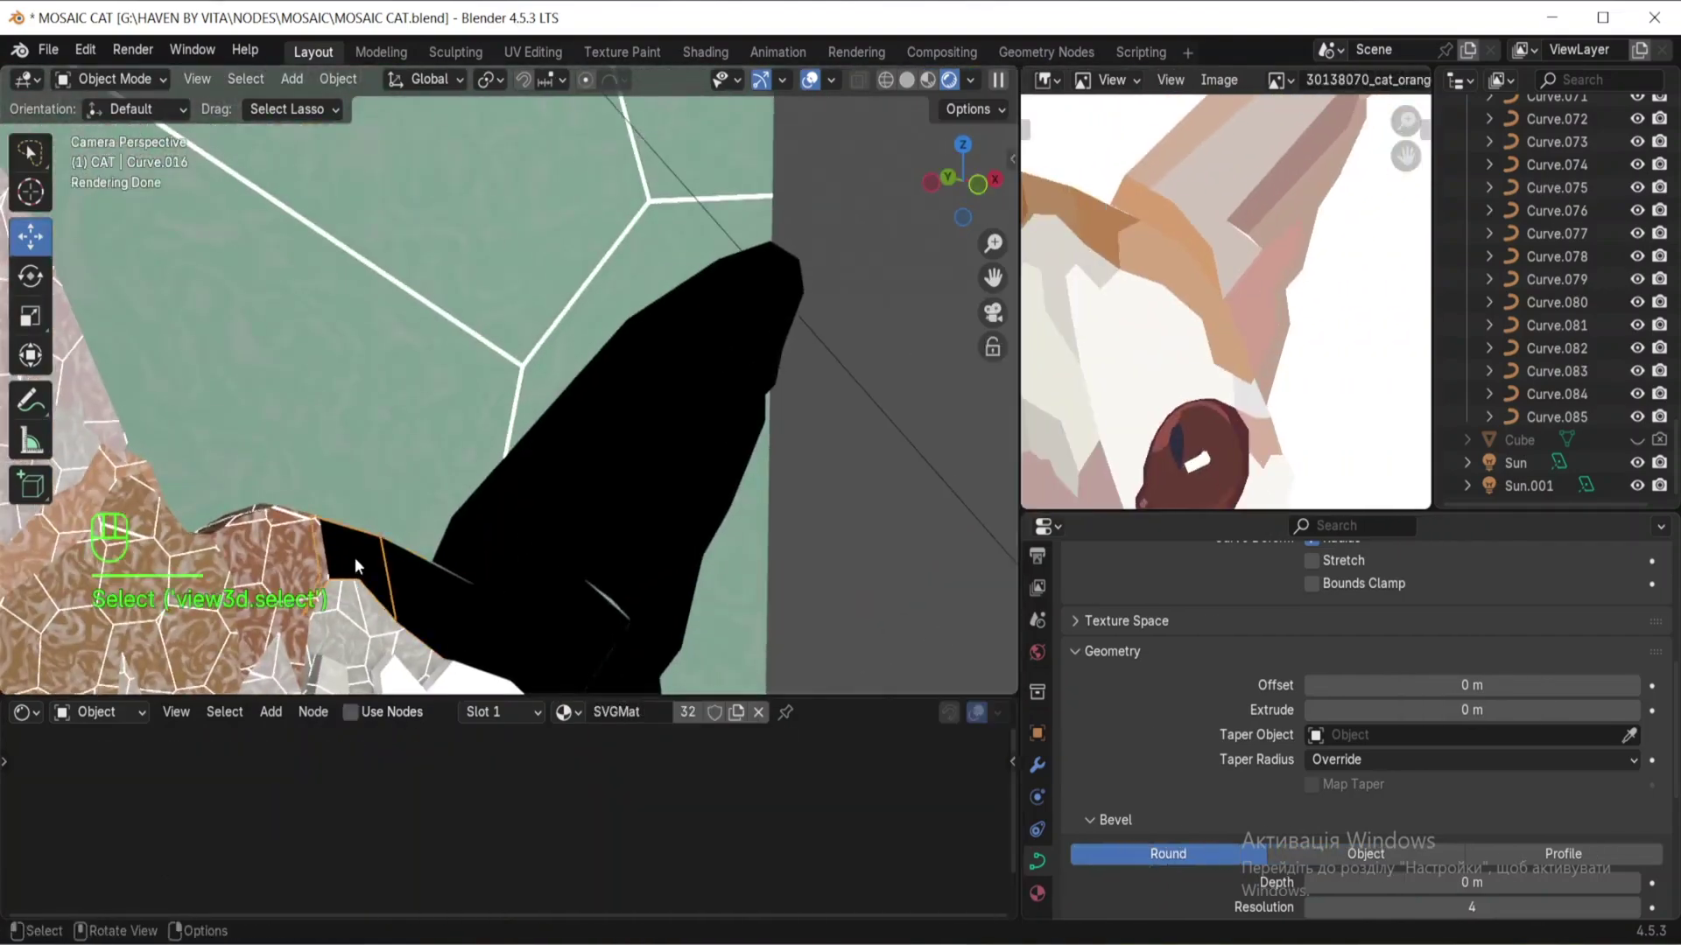
middle_drag(355, 558, 576, 250)
key(KP_0)
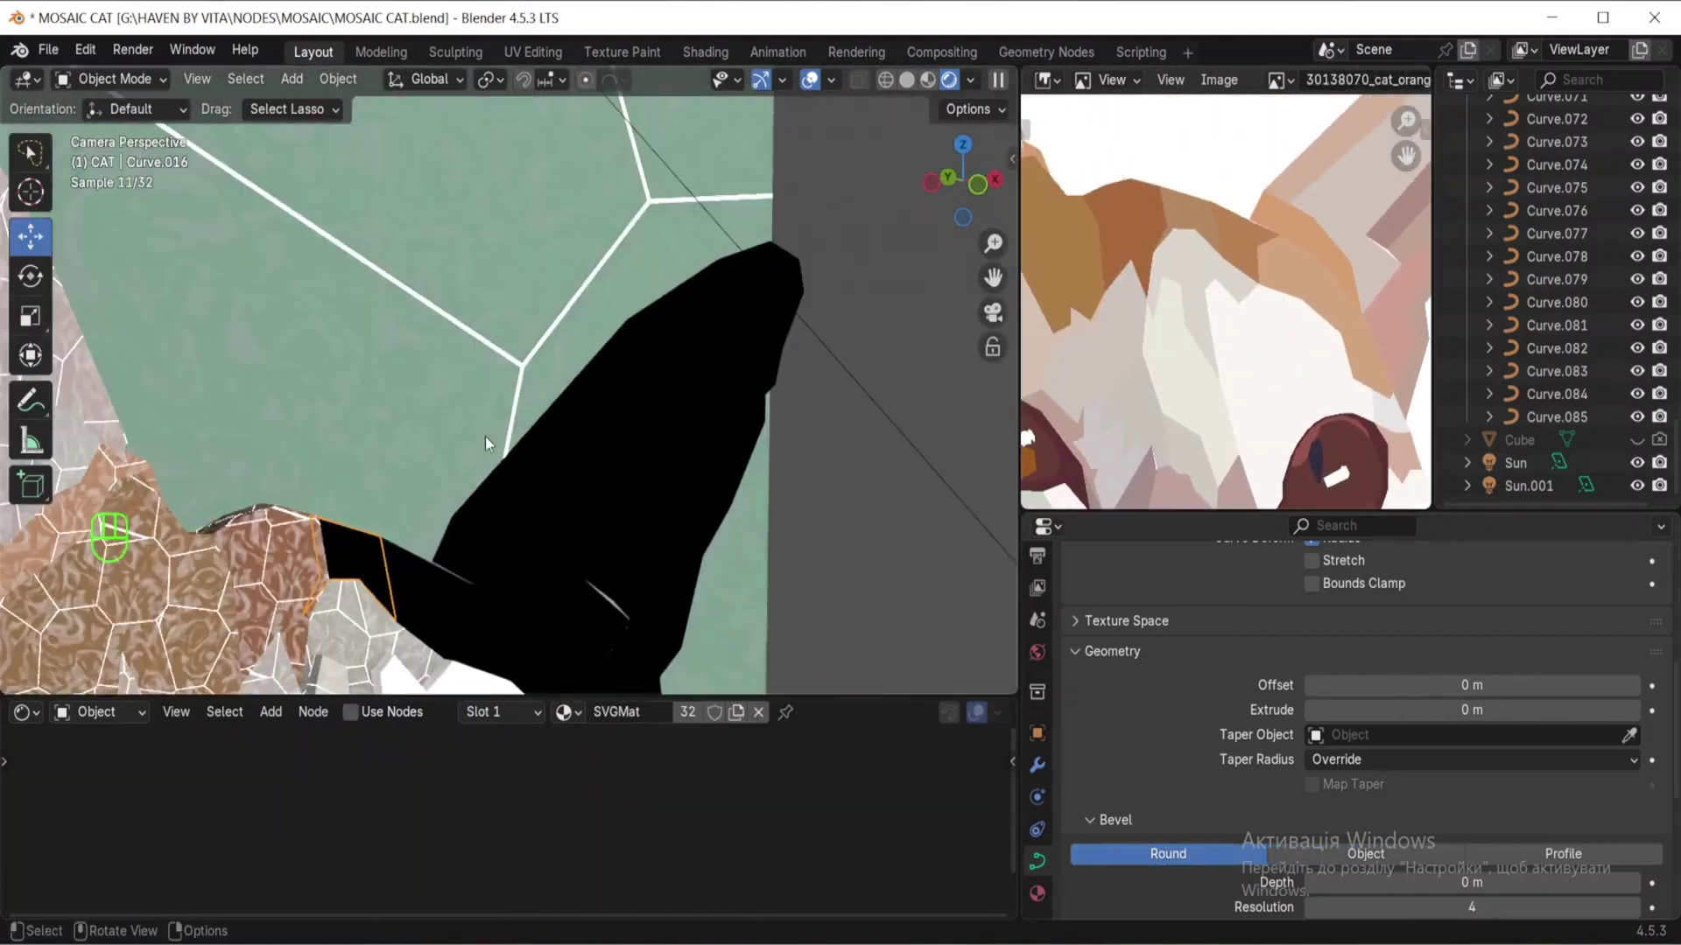
click(563, 712)
click(612, 512)
click(564, 712)
click(525, 465)
click(566, 713)
click(529, 512)
Step: Make the crown piece's mosaic material single-user and colour it light orange-brown from the reference image
middle_drag(575, 798, 604, 902)
scroll(639, 803, up, 4)
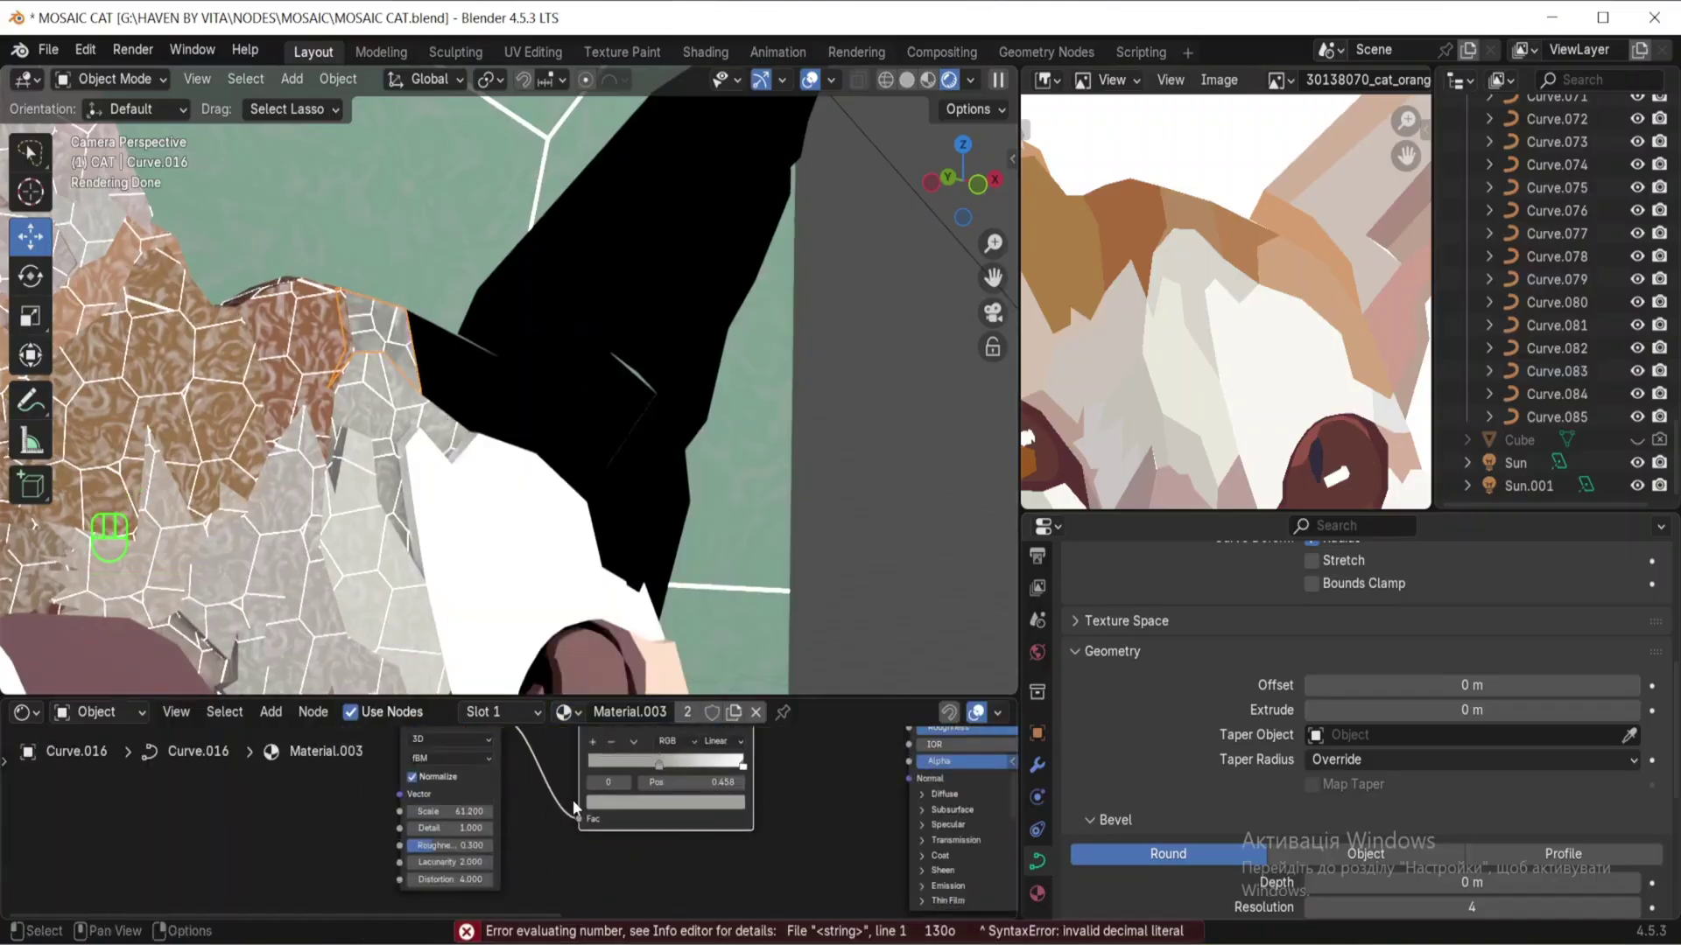
scroll(774, 807, up, 2)
scroll(1373, 750, down, 7)
scroll(1200, 785, up, 12)
scroll(1200, 784, down, 6)
click(1037, 894)
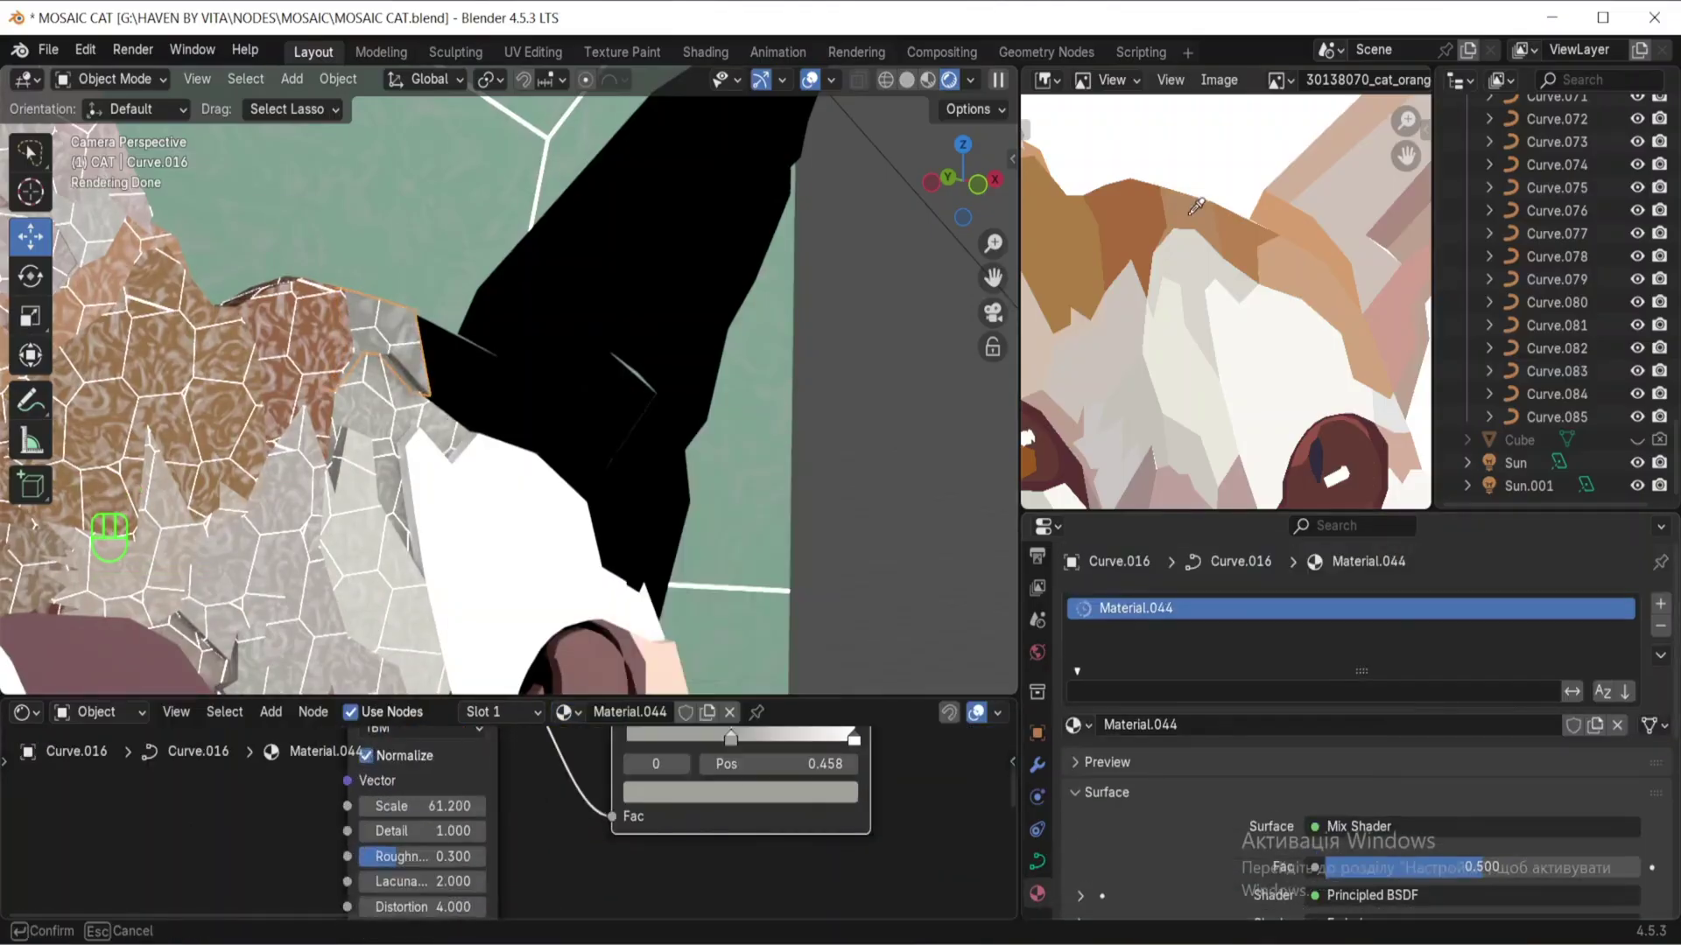
click(1191, 211)
Step: Give the next black crown piece towards the right ear a mosaic material coloured brown from the reference image, and extrude it 0.01 m
click(455, 380)
click(564, 712)
click(613, 622)
click(821, 794)
click(814, 758)
click(1236, 252)
click(1038, 861)
text(0.01 m)
Step: Give the curved piece between the white forehead and right ear, Curve.018, a new plain material coloured tan from the reference image
click(544, 422)
click(415, 385)
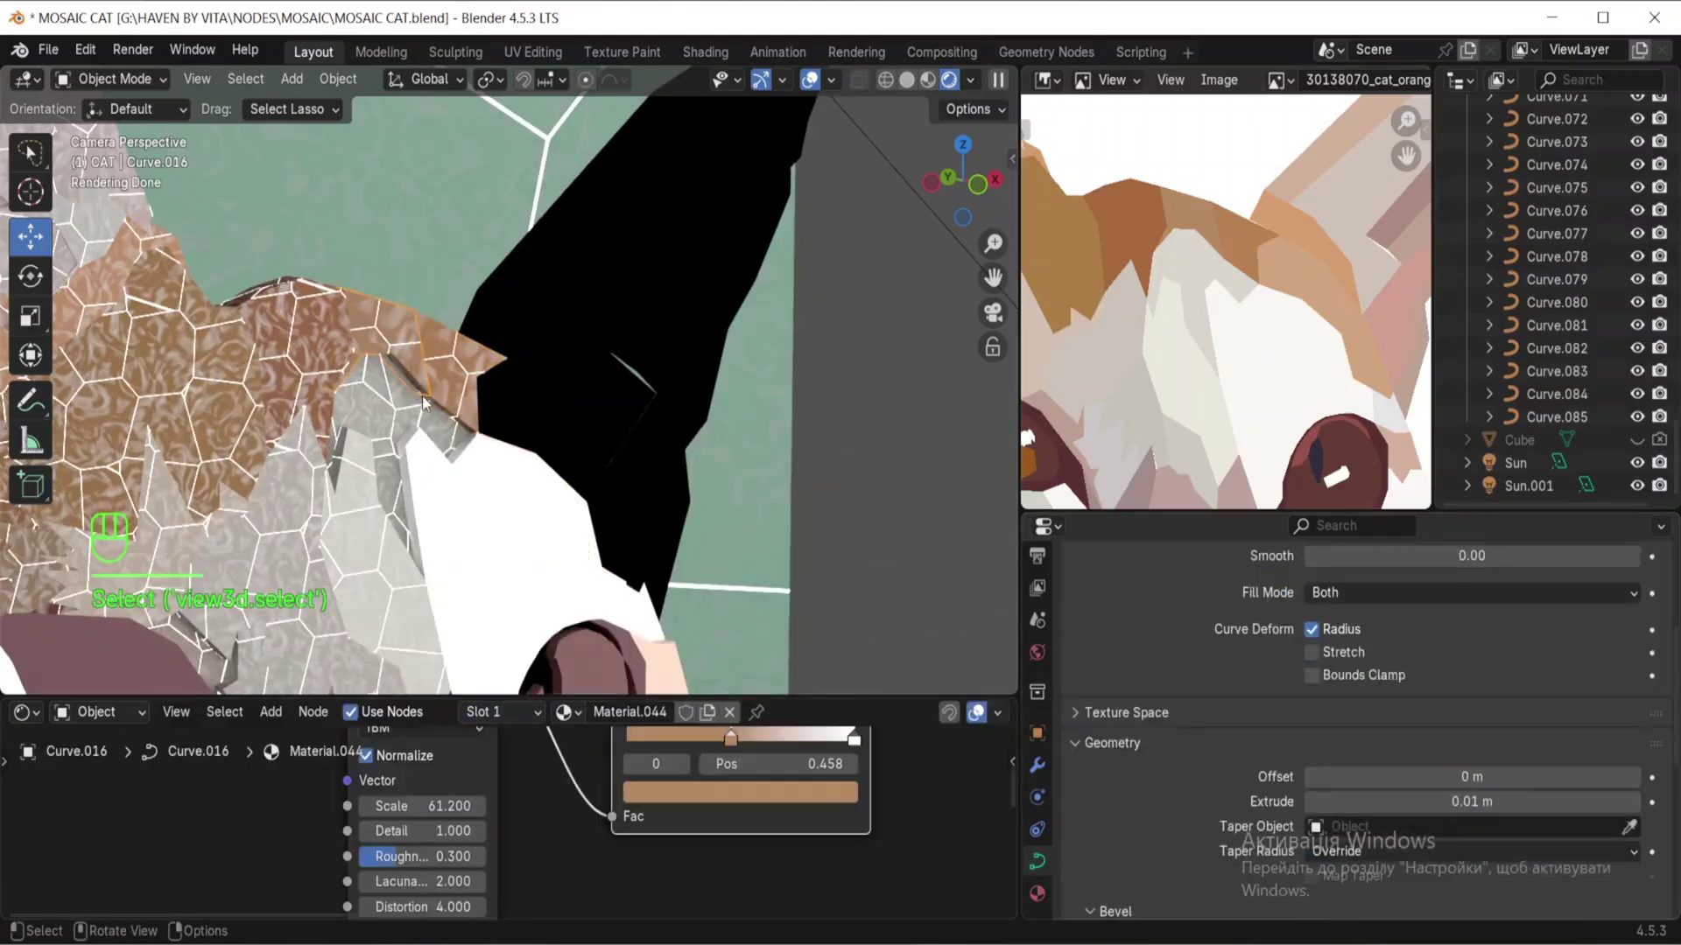
click(416, 385)
click(551, 429)
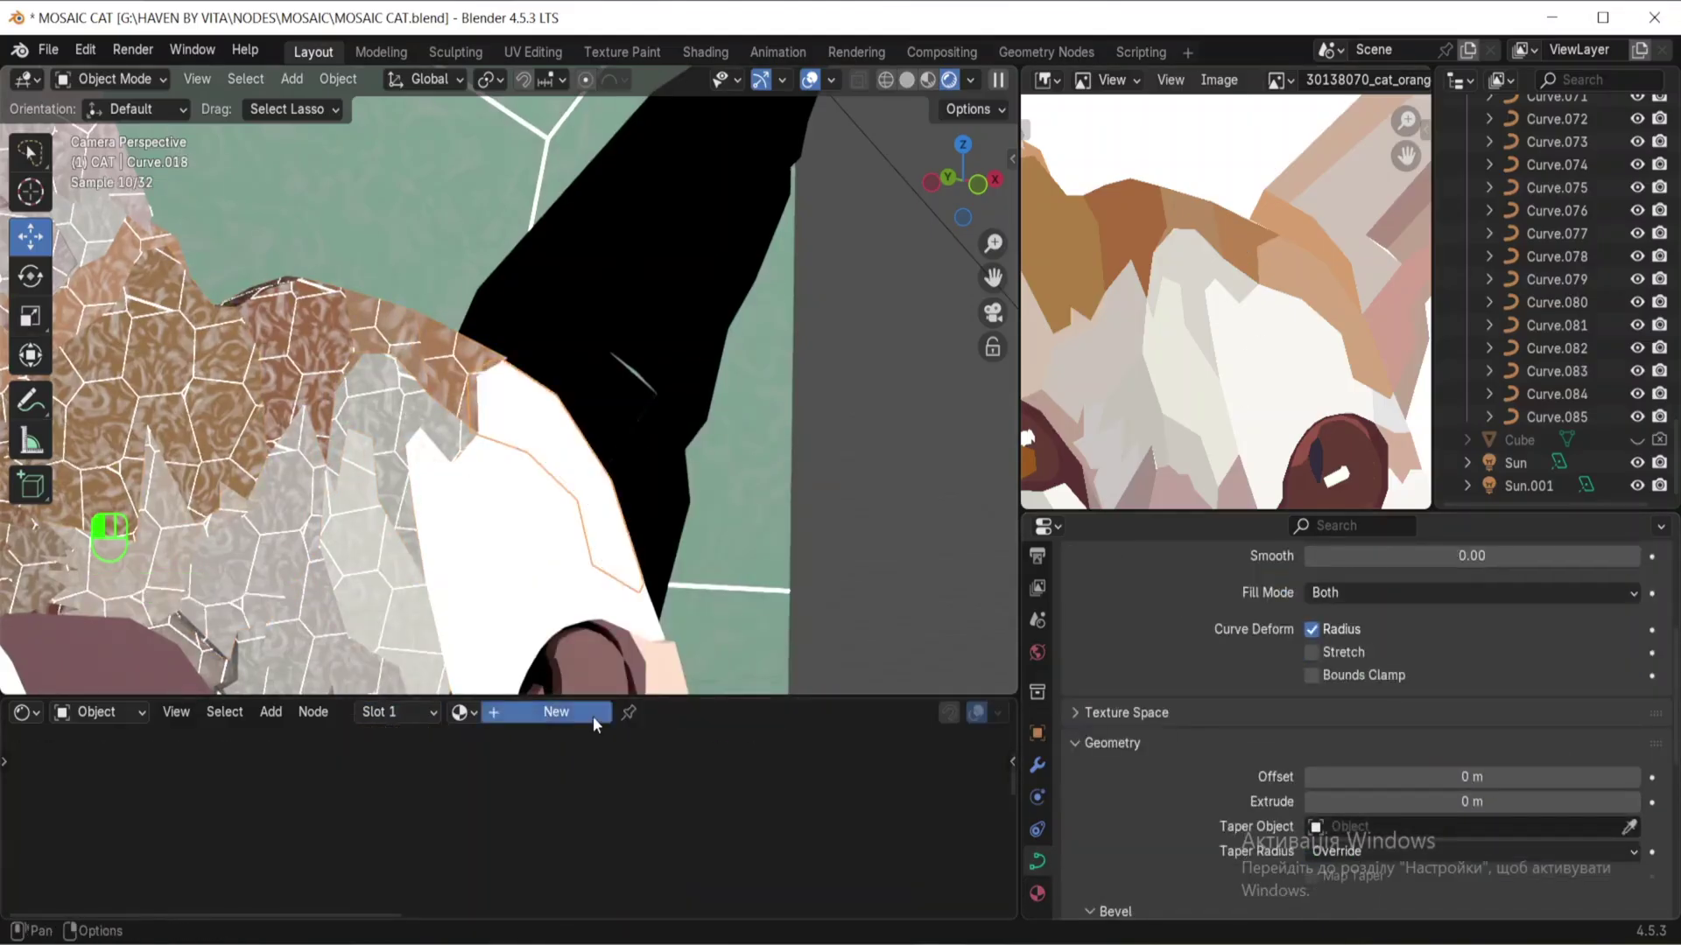
click(555, 713)
click(472, 775)
click(1304, 294)
Step: Give the strip along the right ear's base a new plain material coloured orange from the reference image
click(582, 376)
click(555, 713)
click(1313, 224)
Step: Give the large inner piece of the right ear a new plain material coloured pale pinkish grey from the reference image
scroll(416, 425, down, 4)
scroll(534, 323, up, 5)
shift+middle_drag(534, 323, 457, 399)
click(560, 333)
middle_drag(1304, 192, 1160, 316)
click(750, 713)
click(628, 712)
key(e)
click(1206, 329)
Step: Give the right ear's outer rim and its dark inner strip new plain materials coloured beige and mauve from the reference image
click(543, 236)
click(629, 712)
click(514, 778)
click(609, 341)
click(1257, 340)
Step: Give the right ear's outer edge piece, Curve.034, and the black piece below it new plain materials in the reference image's pinkish tones
click(625, 376)
click(628, 712)
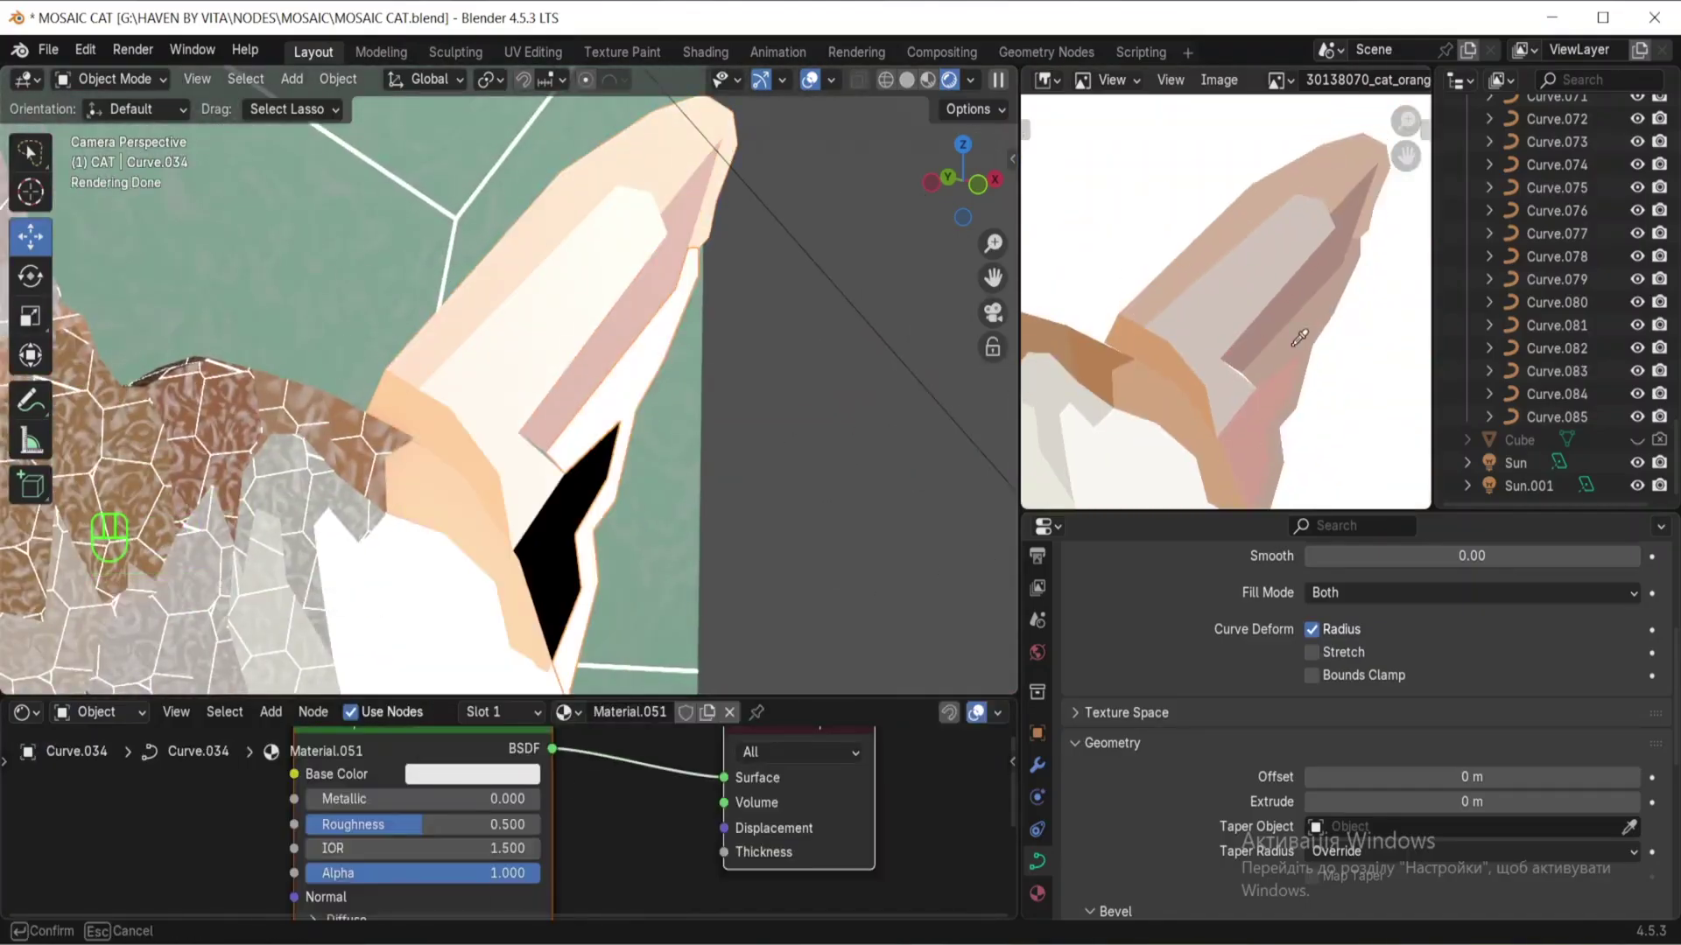
click(565, 525)
click(707, 713)
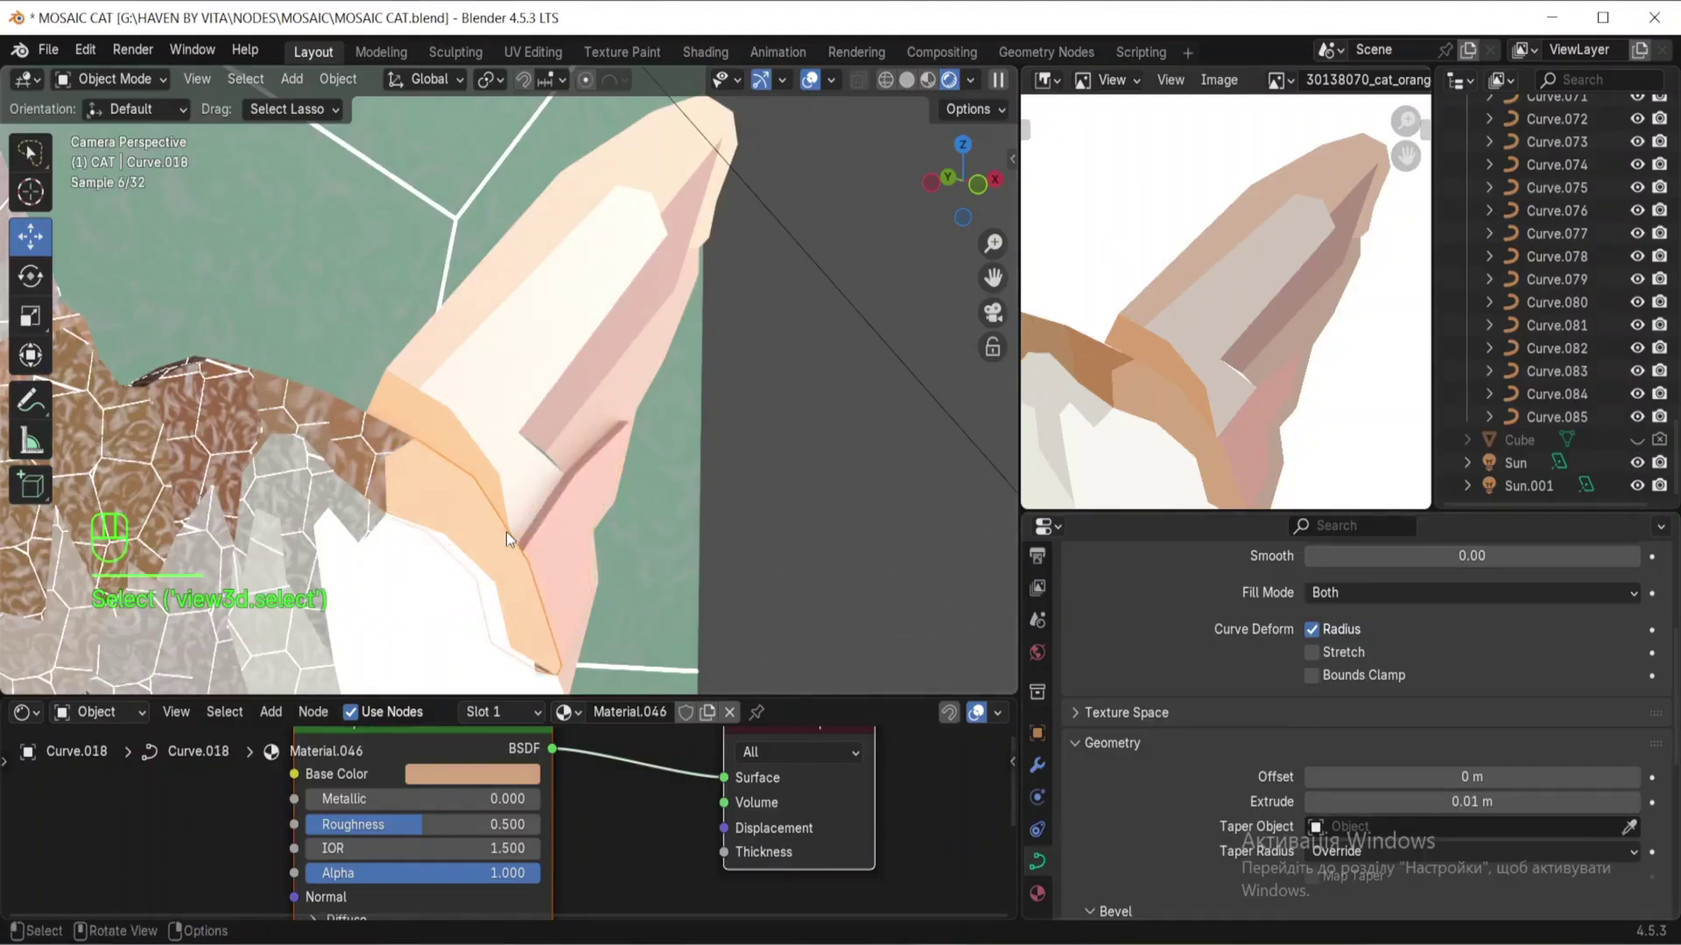
Step: Extrude the right ear's dark inner strip 0.01 m and increase the extrusion of the ear's large inner piece
click(611, 360)
text(0.01 m)
shift+middle_drag(571, 681, 547, 508)
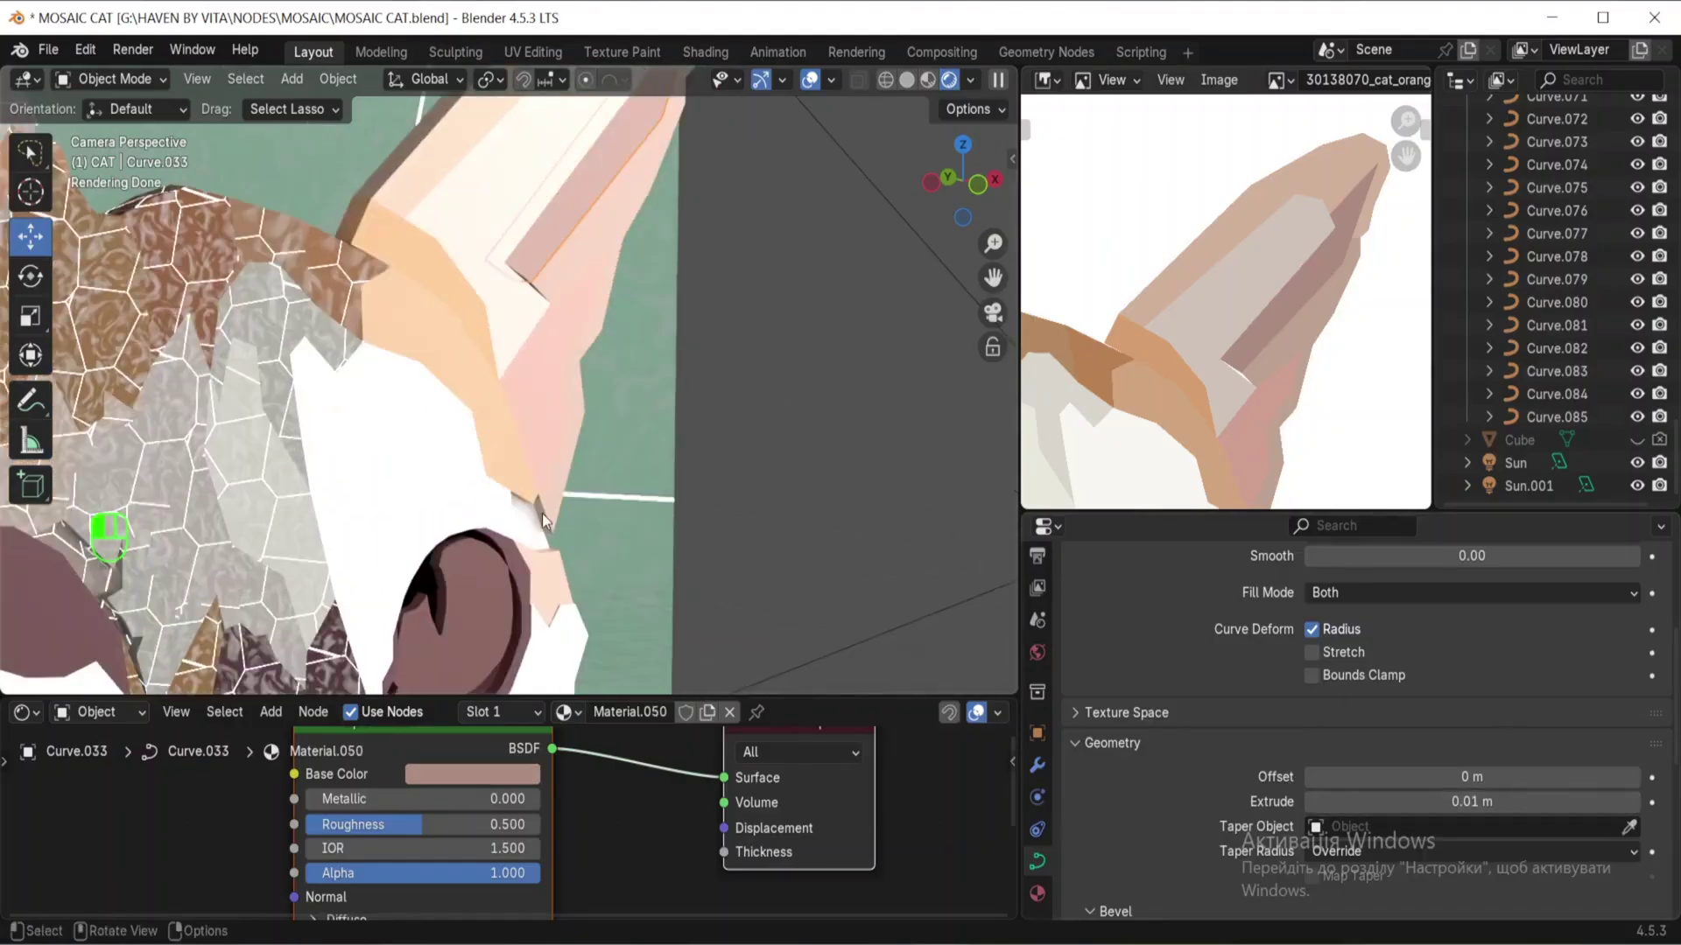
click(492, 250)
click(1630, 809)
scroll(525, 525, down, 4)
Step: Give the left eye's inner piece, Curve.036, a new plain material coloured dark reddish brown from the reference image and extrude it 0.01 m
click(492, 529)
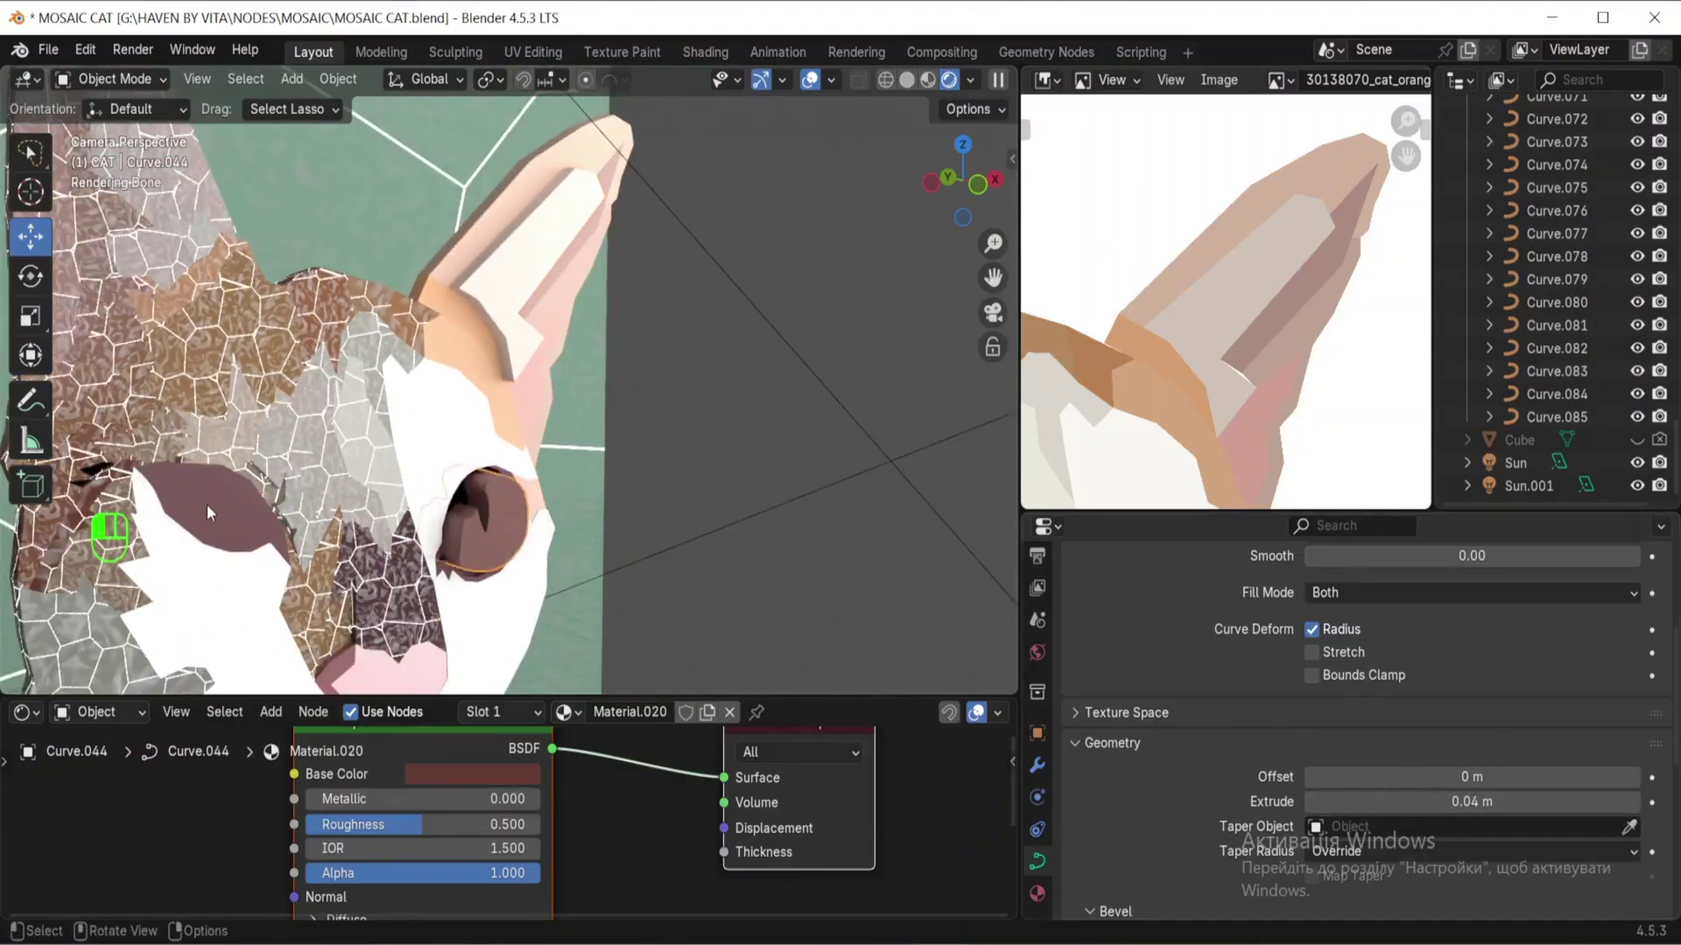
click(223, 537)
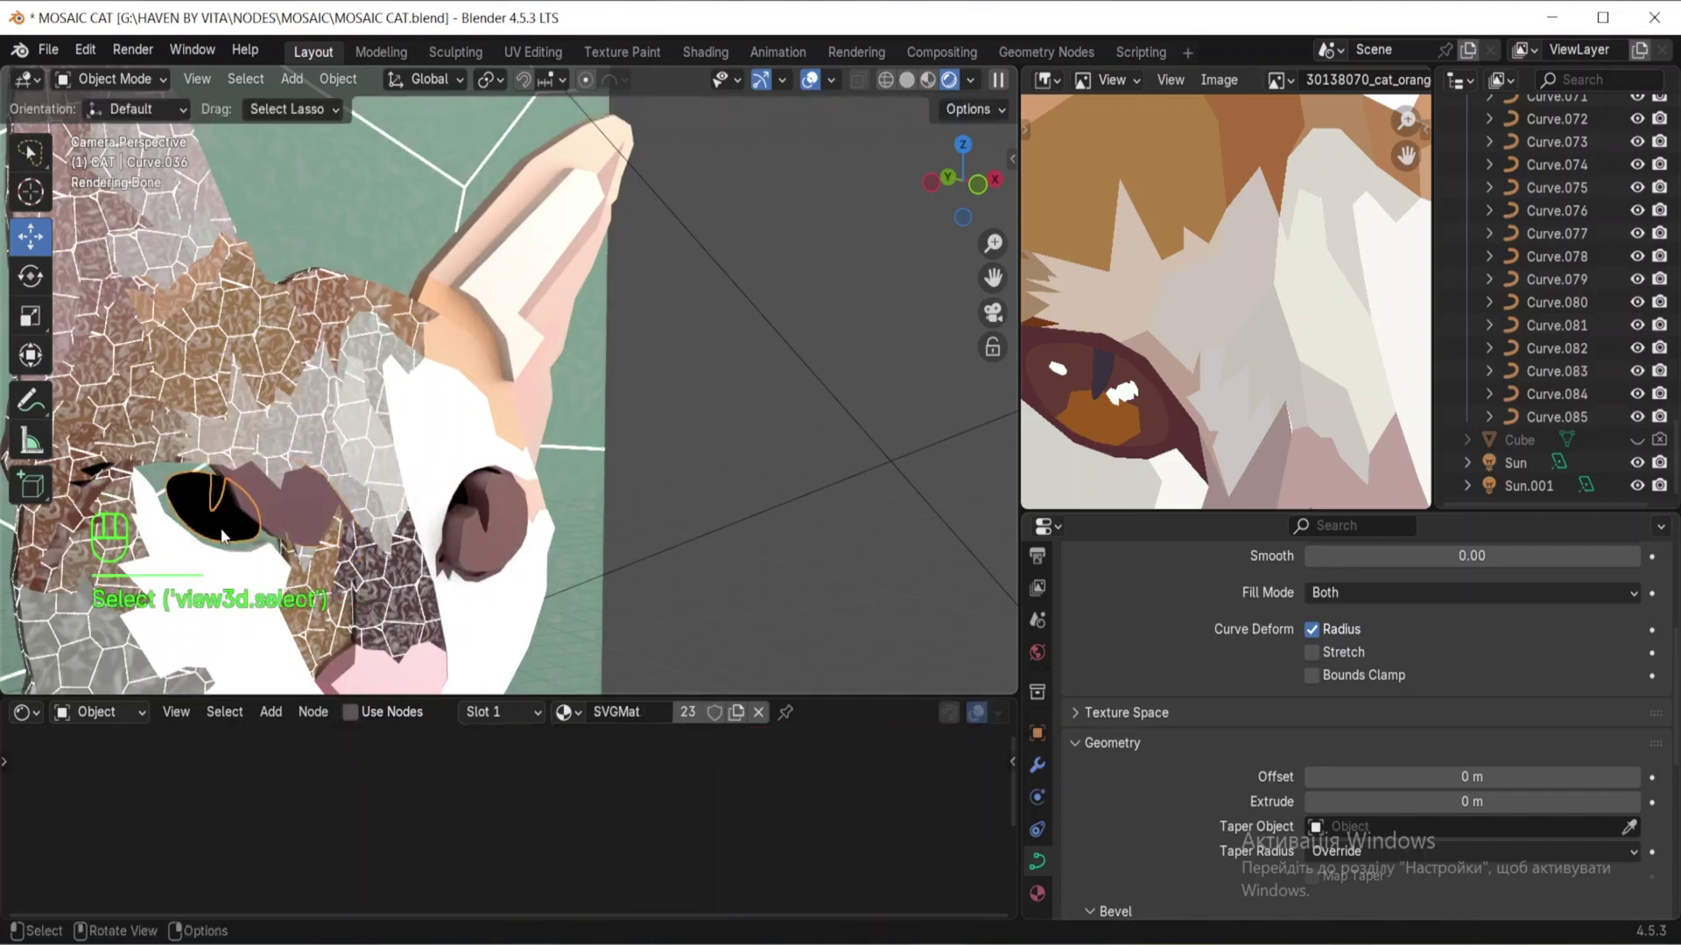
drag(1595, 401, 1509, 268)
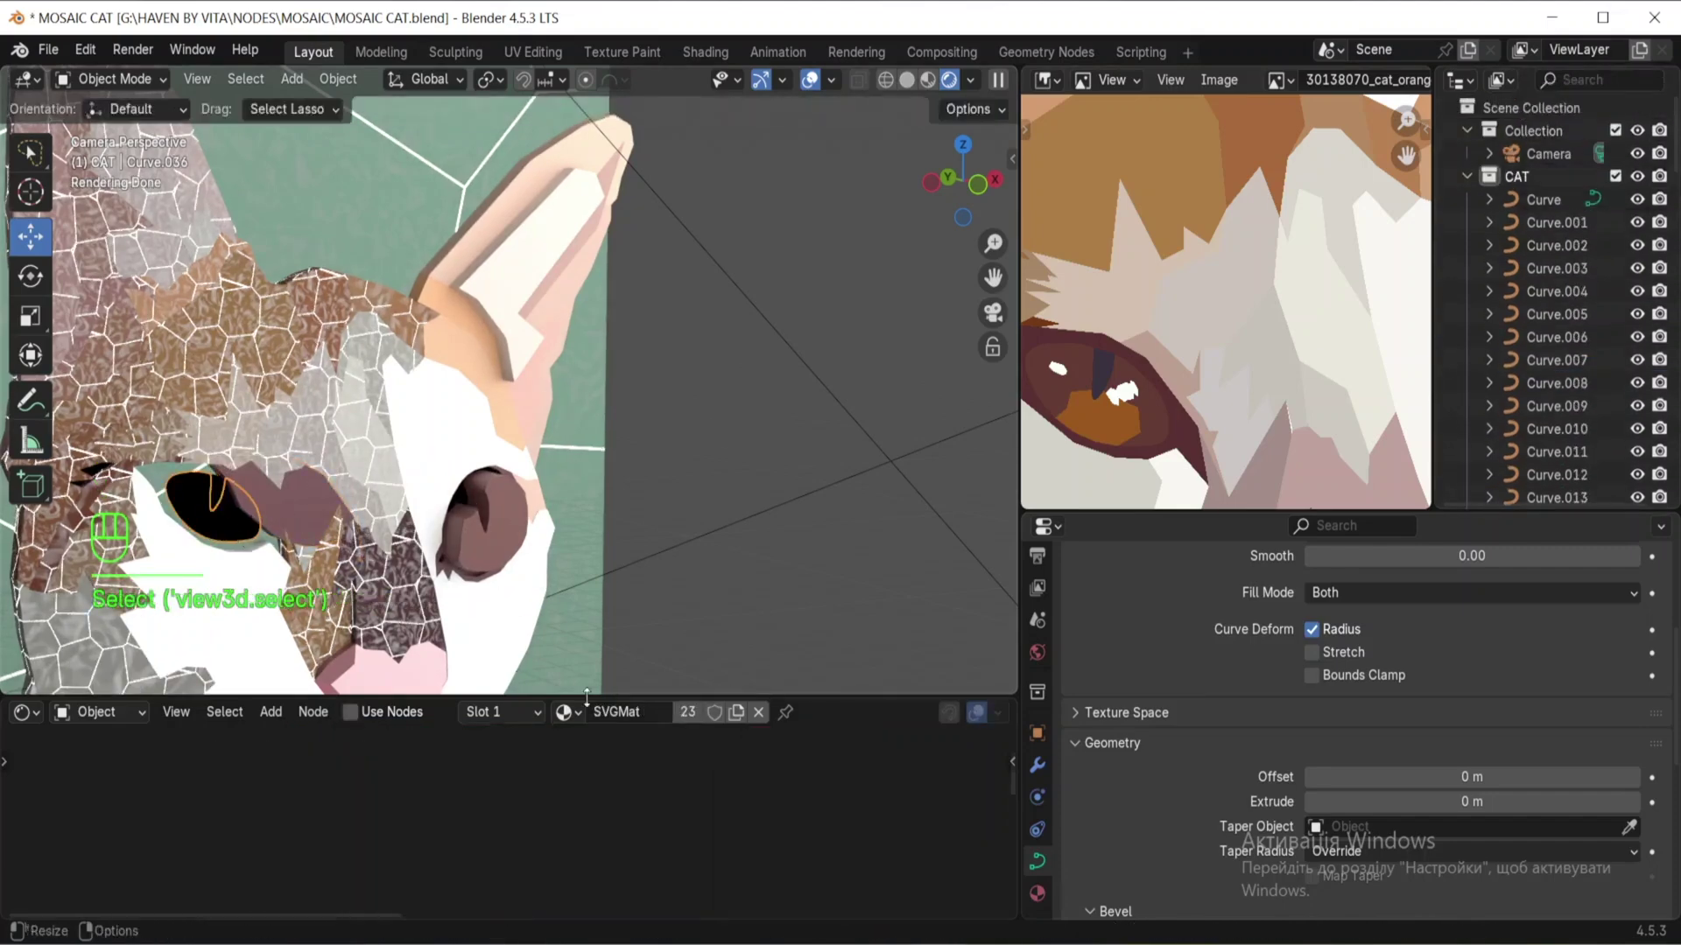
click(758, 713)
click(661, 713)
key(e)
click(1634, 803)
Step: Move the left eye's brown base piece, Curve.001, further aside towards the nose, off the eye
click(307, 528)
key(g)
key(x)
click(315, 529)
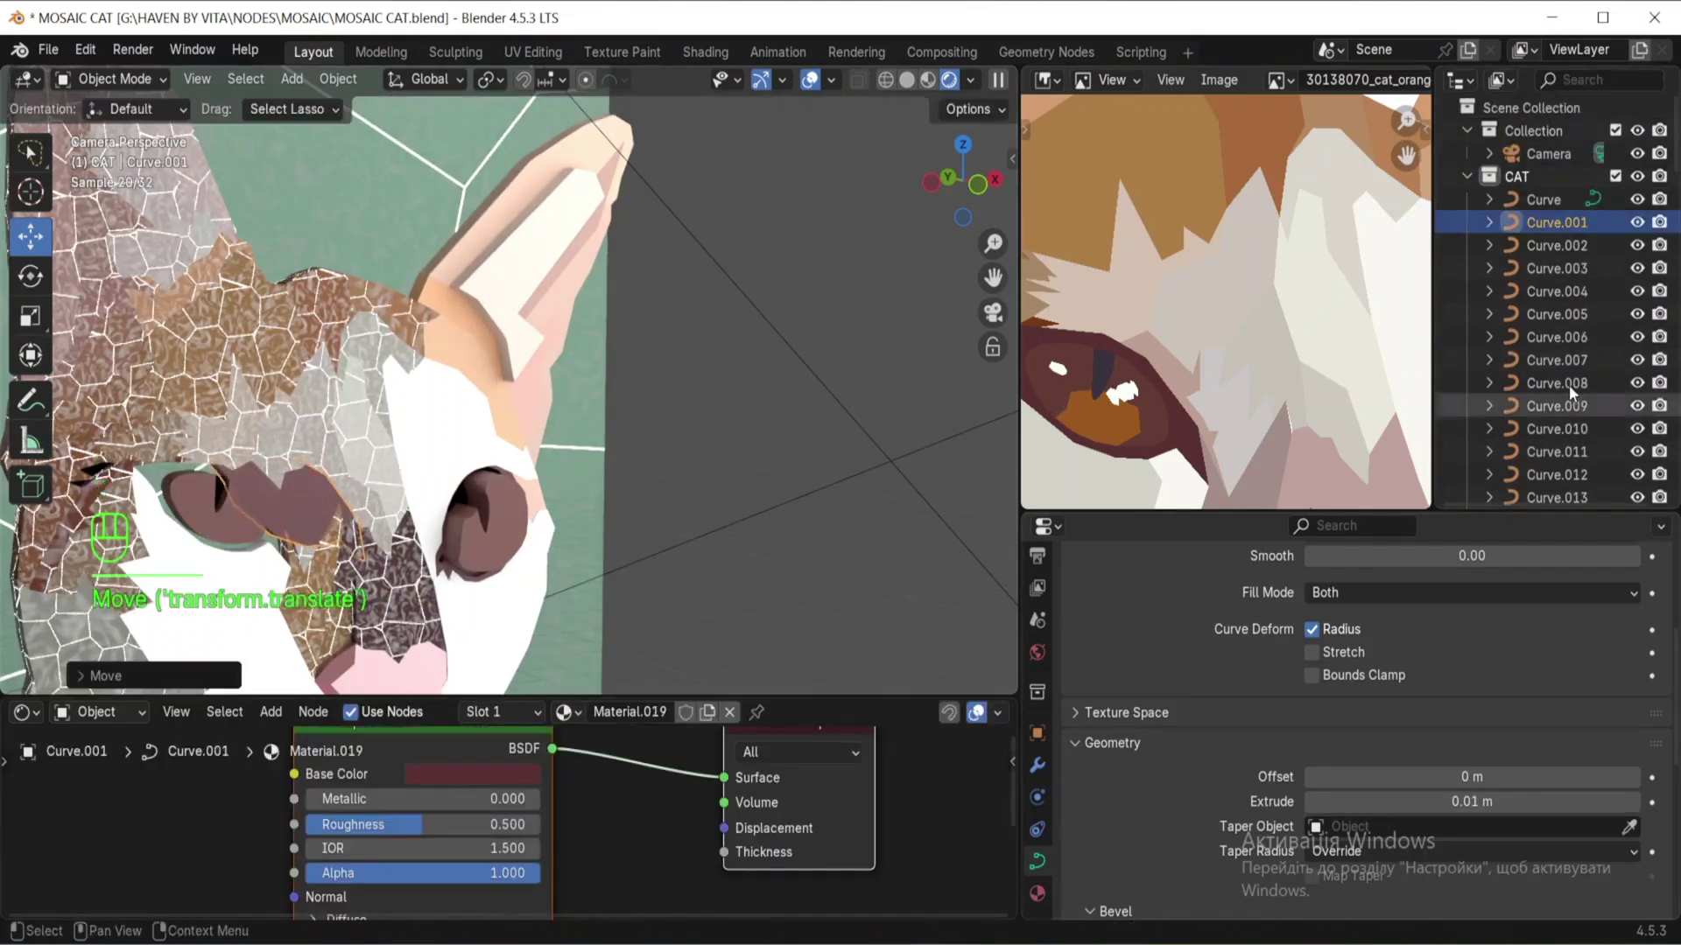
drag(1567, 225, 1505, 403)
right_click(289, 521)
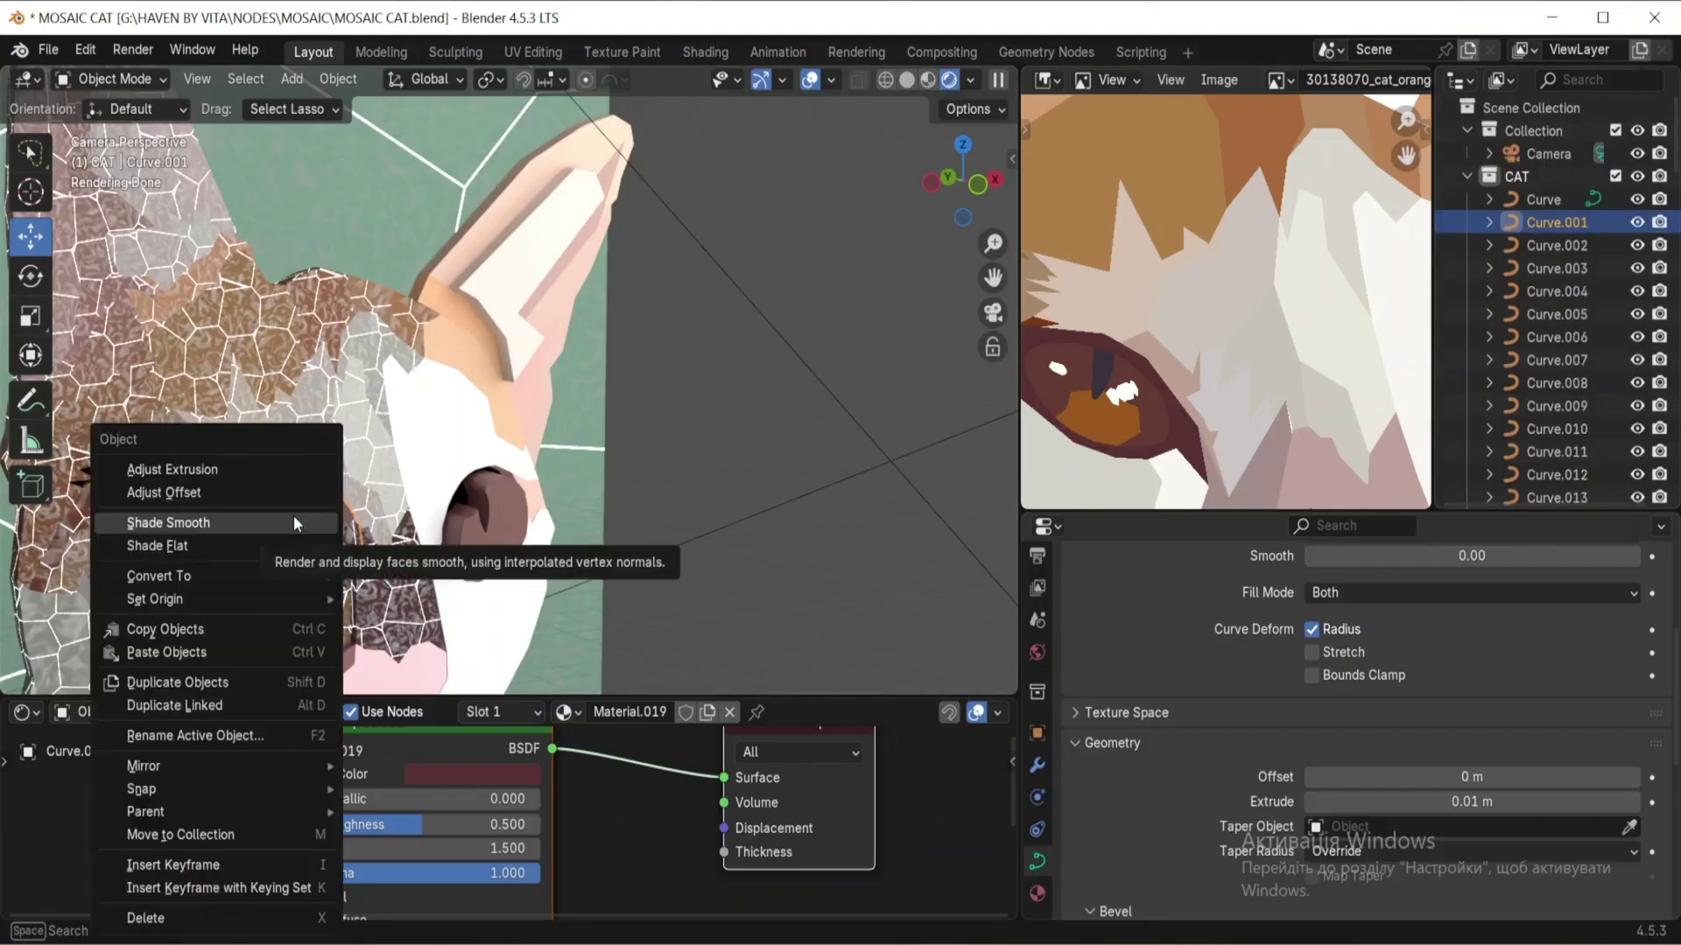
mouse_move(310, 779)
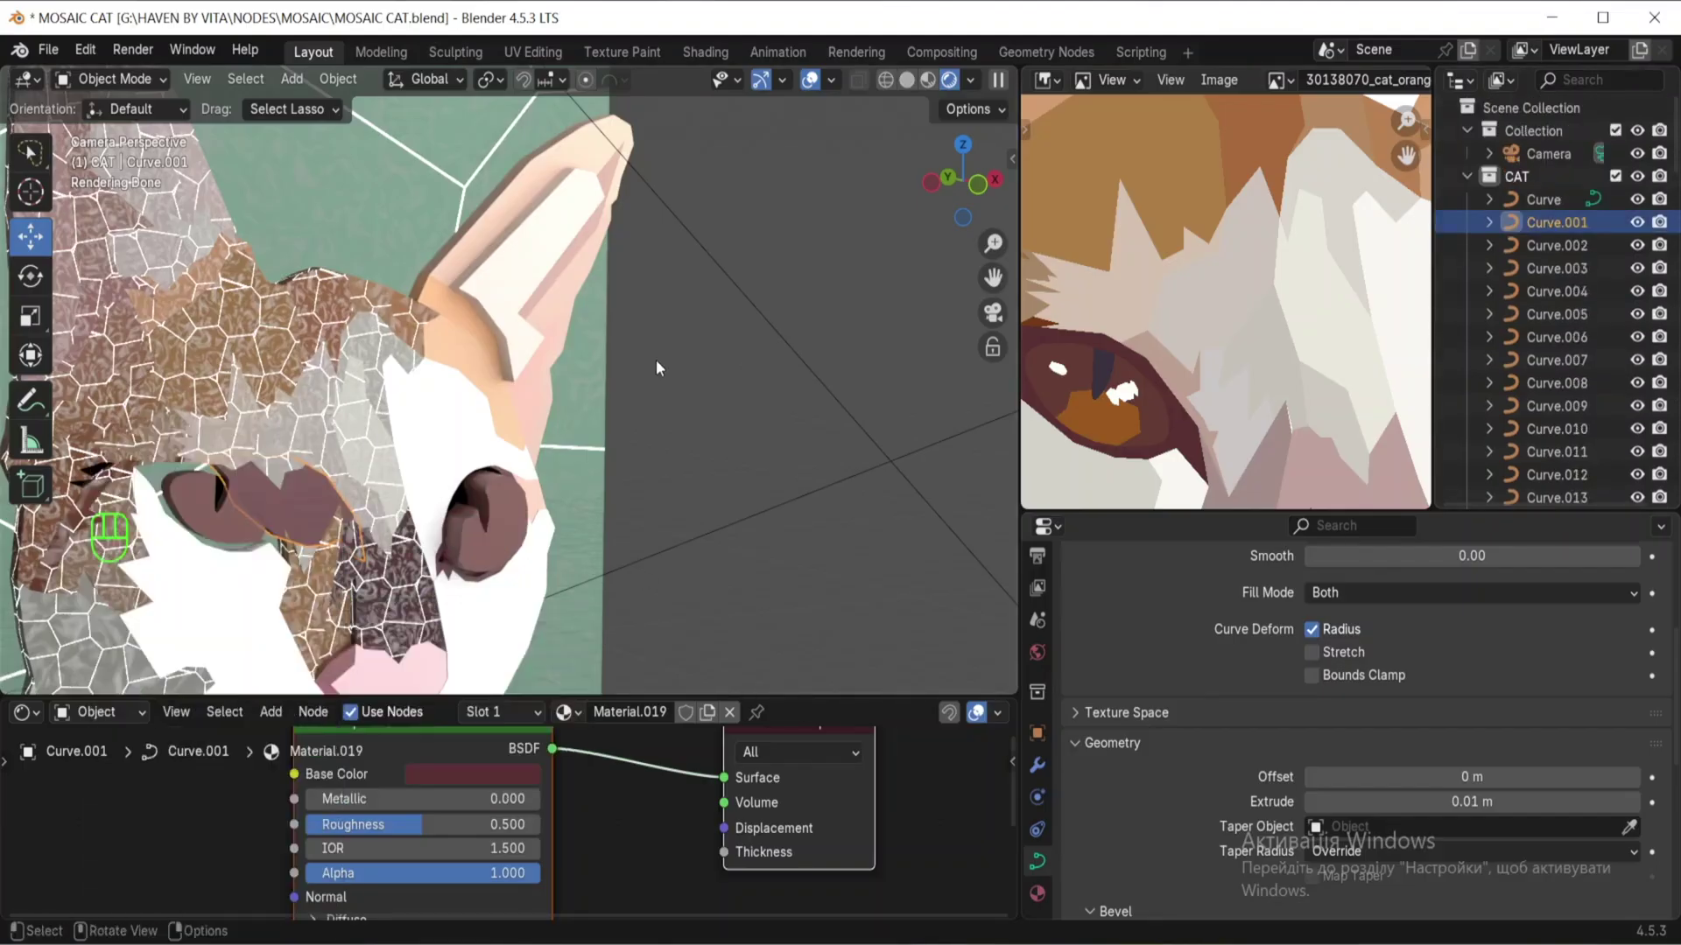
Step: Move the left eye's brown inner piece, Curve.036, off the iris and pupil to expose them
click(162, 477)
click(197, 511)
key(g)
right_click(238, 473)
click(237, 477)
click(175, 482)
key(g)
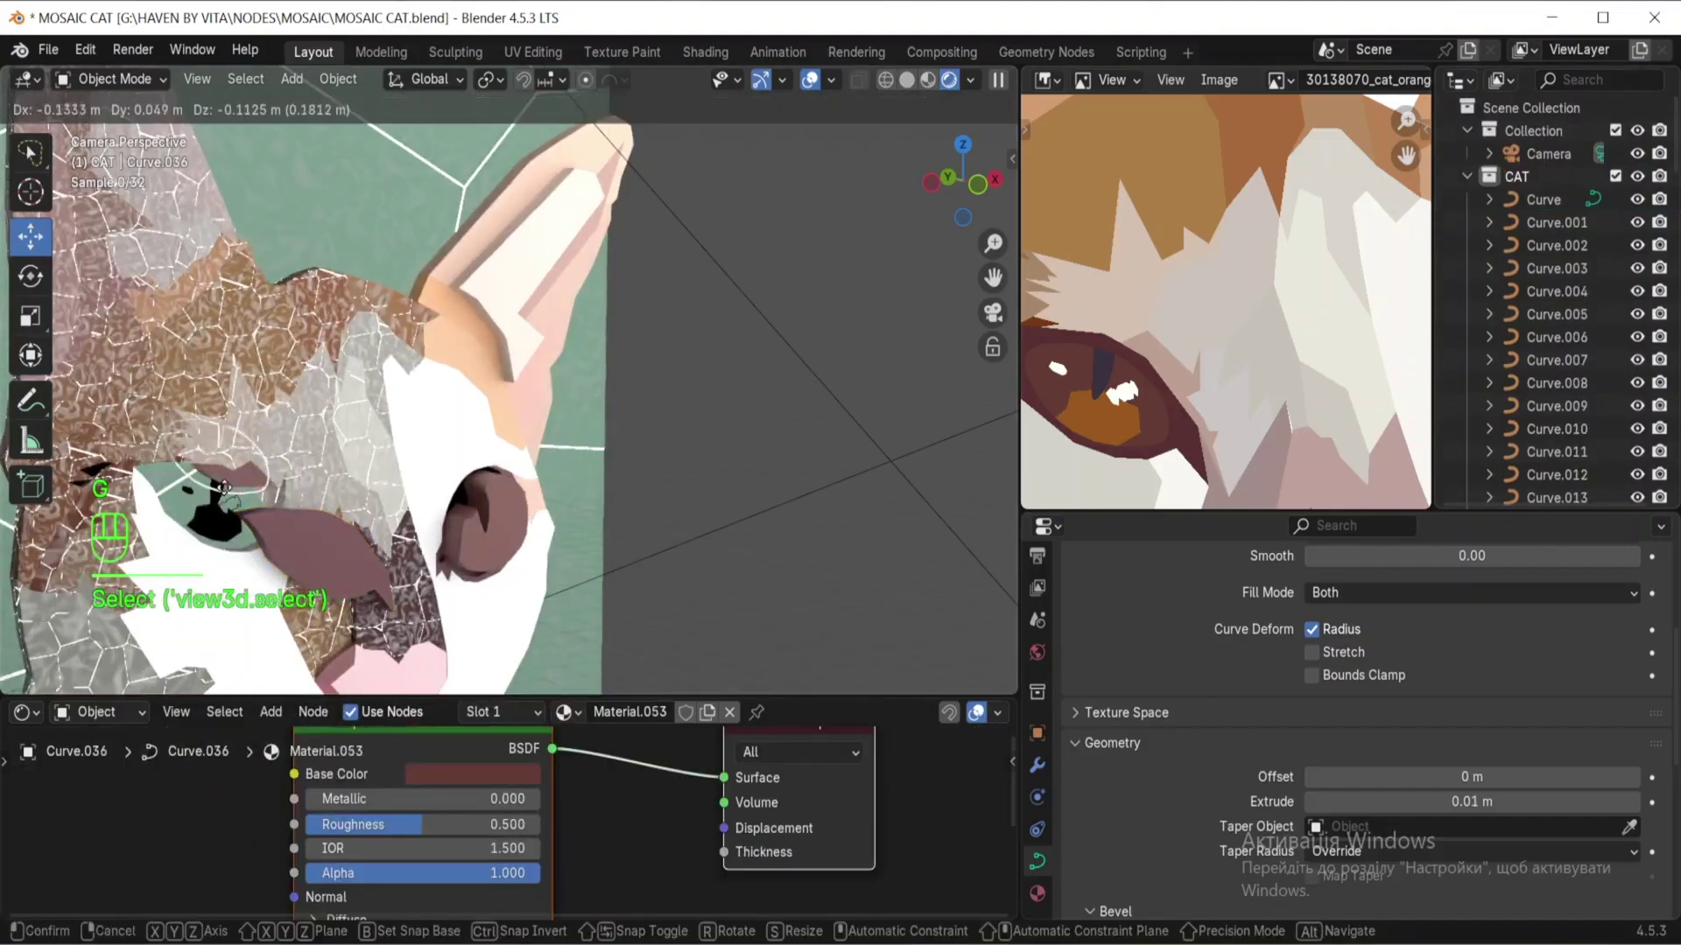
Step: Give the left eye's iris piece a new plain material coloured orange from the reference image
click(214, 525)
click(730, 712)
click(643, 712)
click(473, 775)
click(604, 739)
click(1099, 422)
Step: Give the left eye's pupil and small round highlight new plain materials, dark slate and white
click(215, 503)
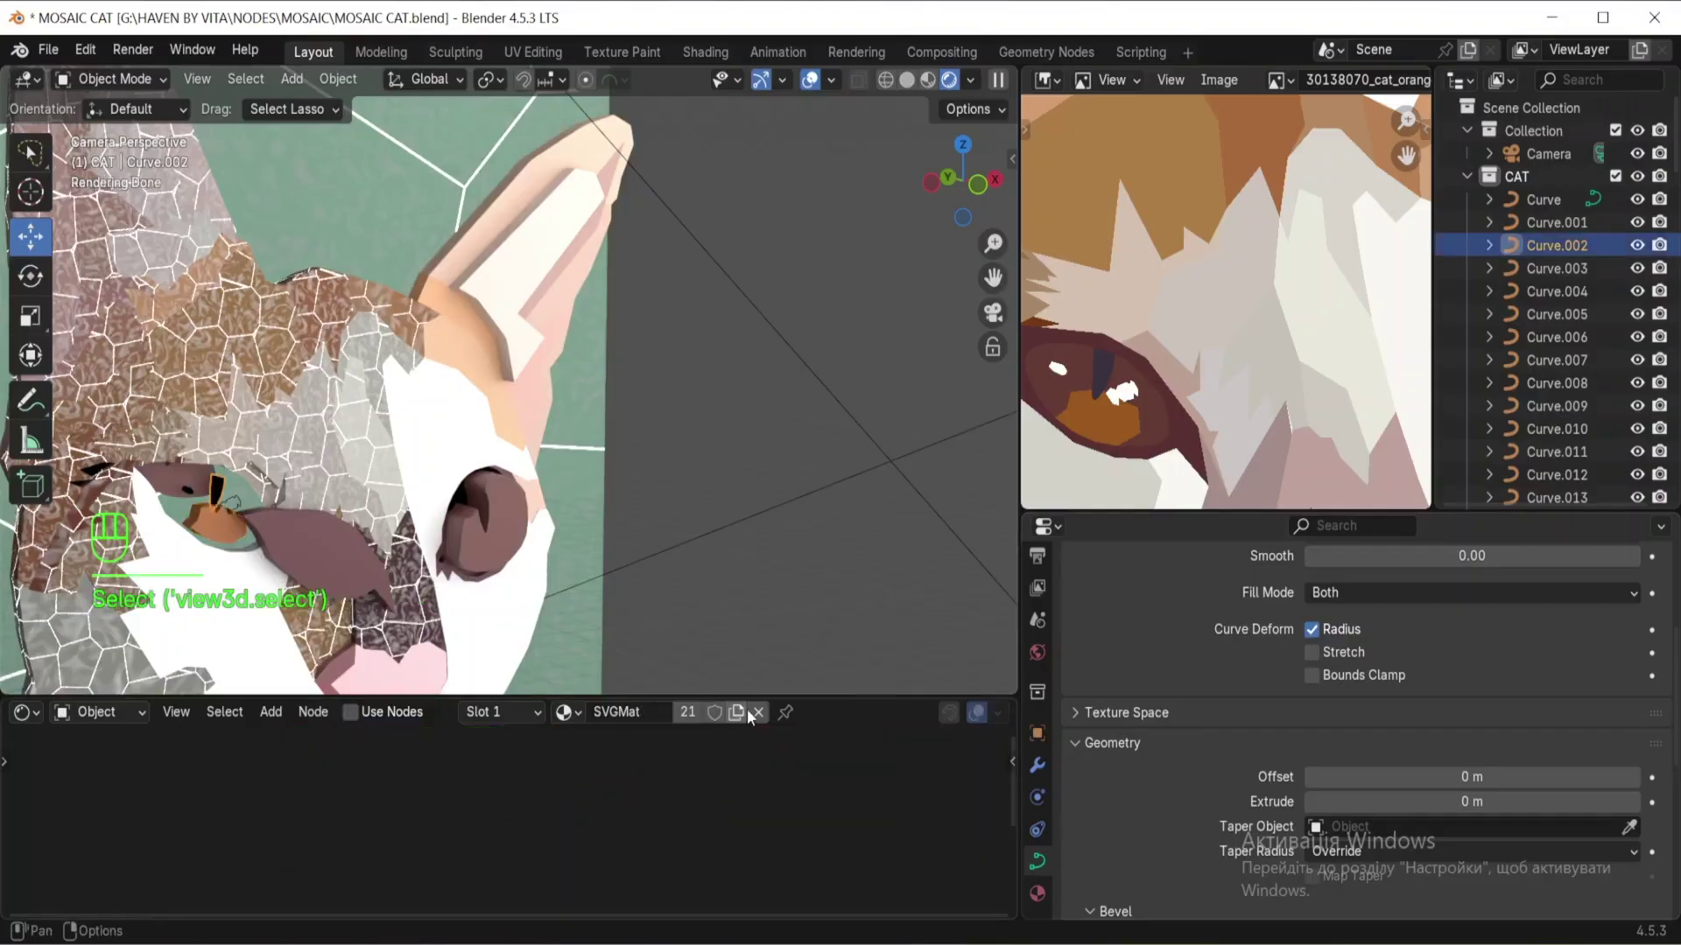
click(177, 487)
key(period)
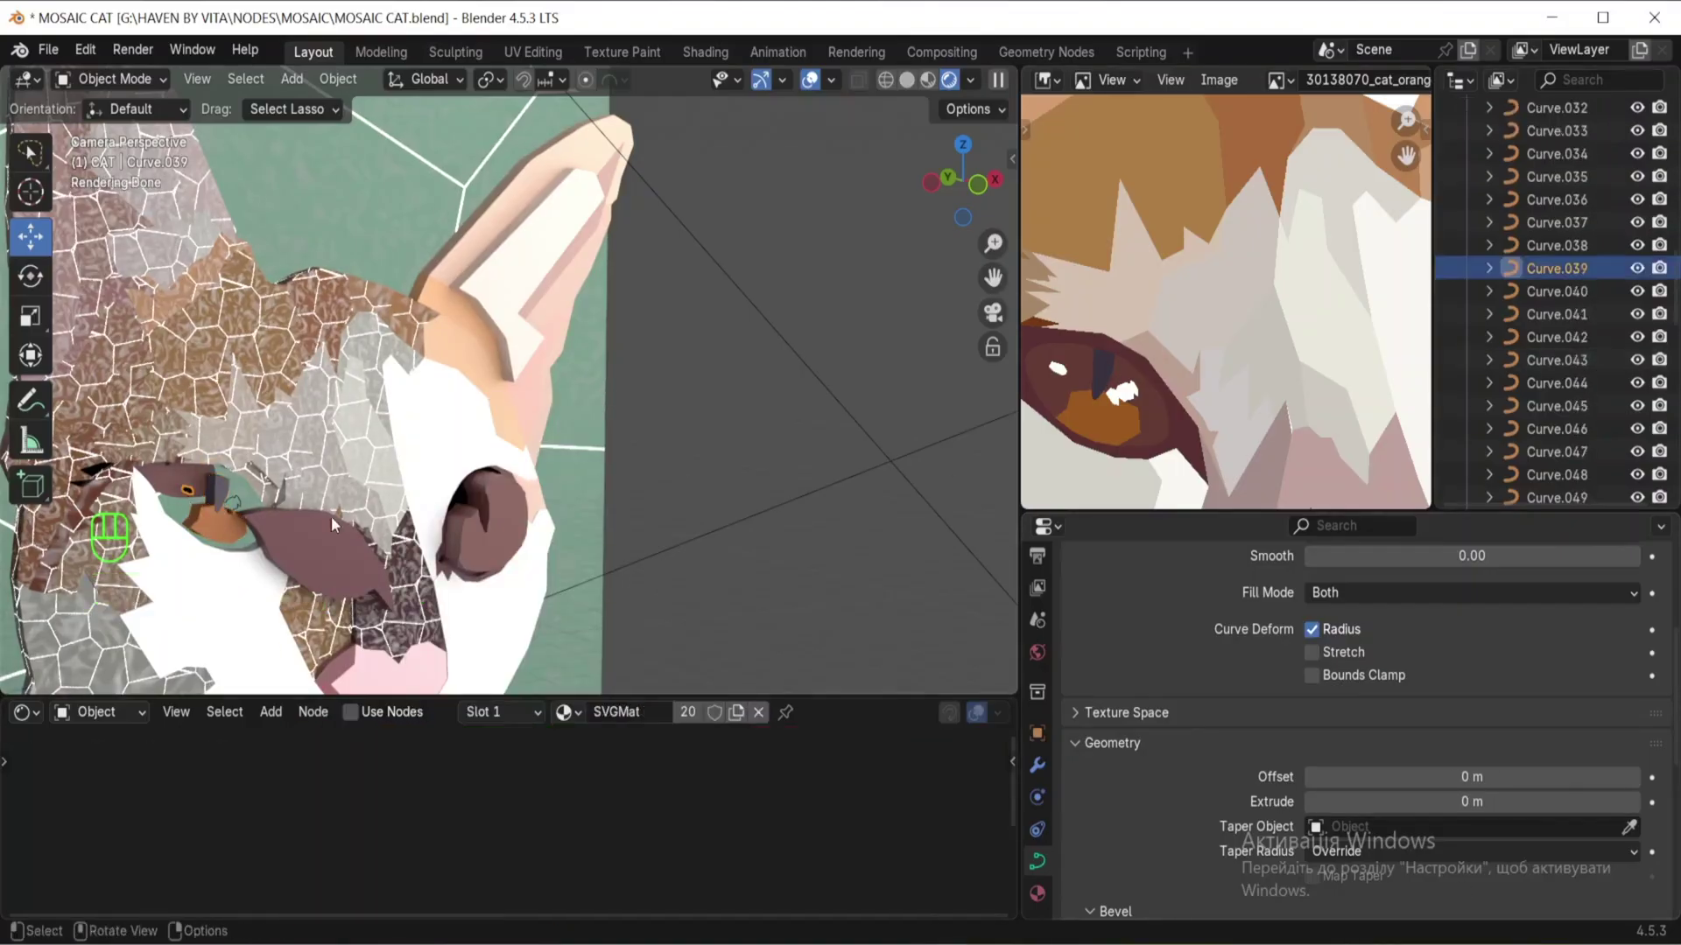
click(563, 713)
scroll(661, 486, up, 1)
click(661, 486)
click(534, 595)
click(460, 711)
click(555, 713)
click(473, 775)
drag(602, 438, 602, 403)
click(602, 853)
Step: Undo the last changes and give the left eye's jagged highlight, Curve.038, a new plain material set to white
key(ctrl+z)
key(ctrl+z)
key(ctrl+z)
key(ctrl+z)
key(ctrl+z)
key(ctrl+shift+z)
click(556, 798)
scroll(269, 457, up, 3)
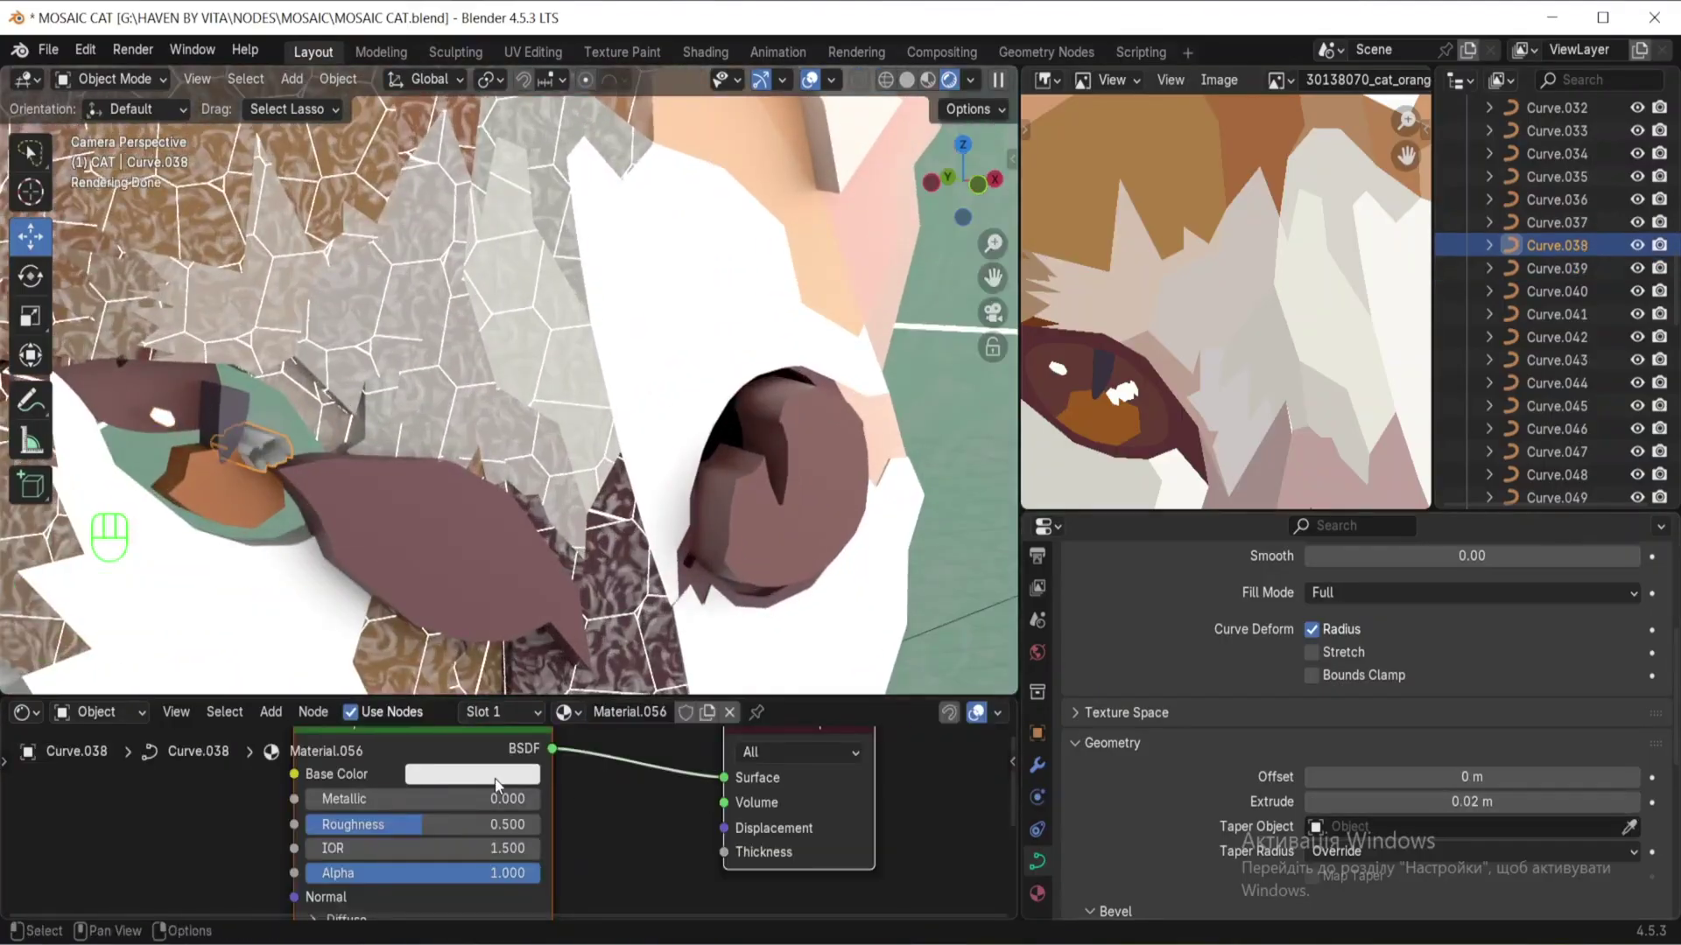
click(516, 776)
drag(602, 437, 602, 405)
click(163, 416)
middle_drag(368, 420, 291, 420)
key(KP_0)
Step: Move the right eye's brown inner piece, Curve.044, aside towards the nose to expose the pieces behind it
click(739, 495)
scroll(739, 495, down, 2)
key(g)
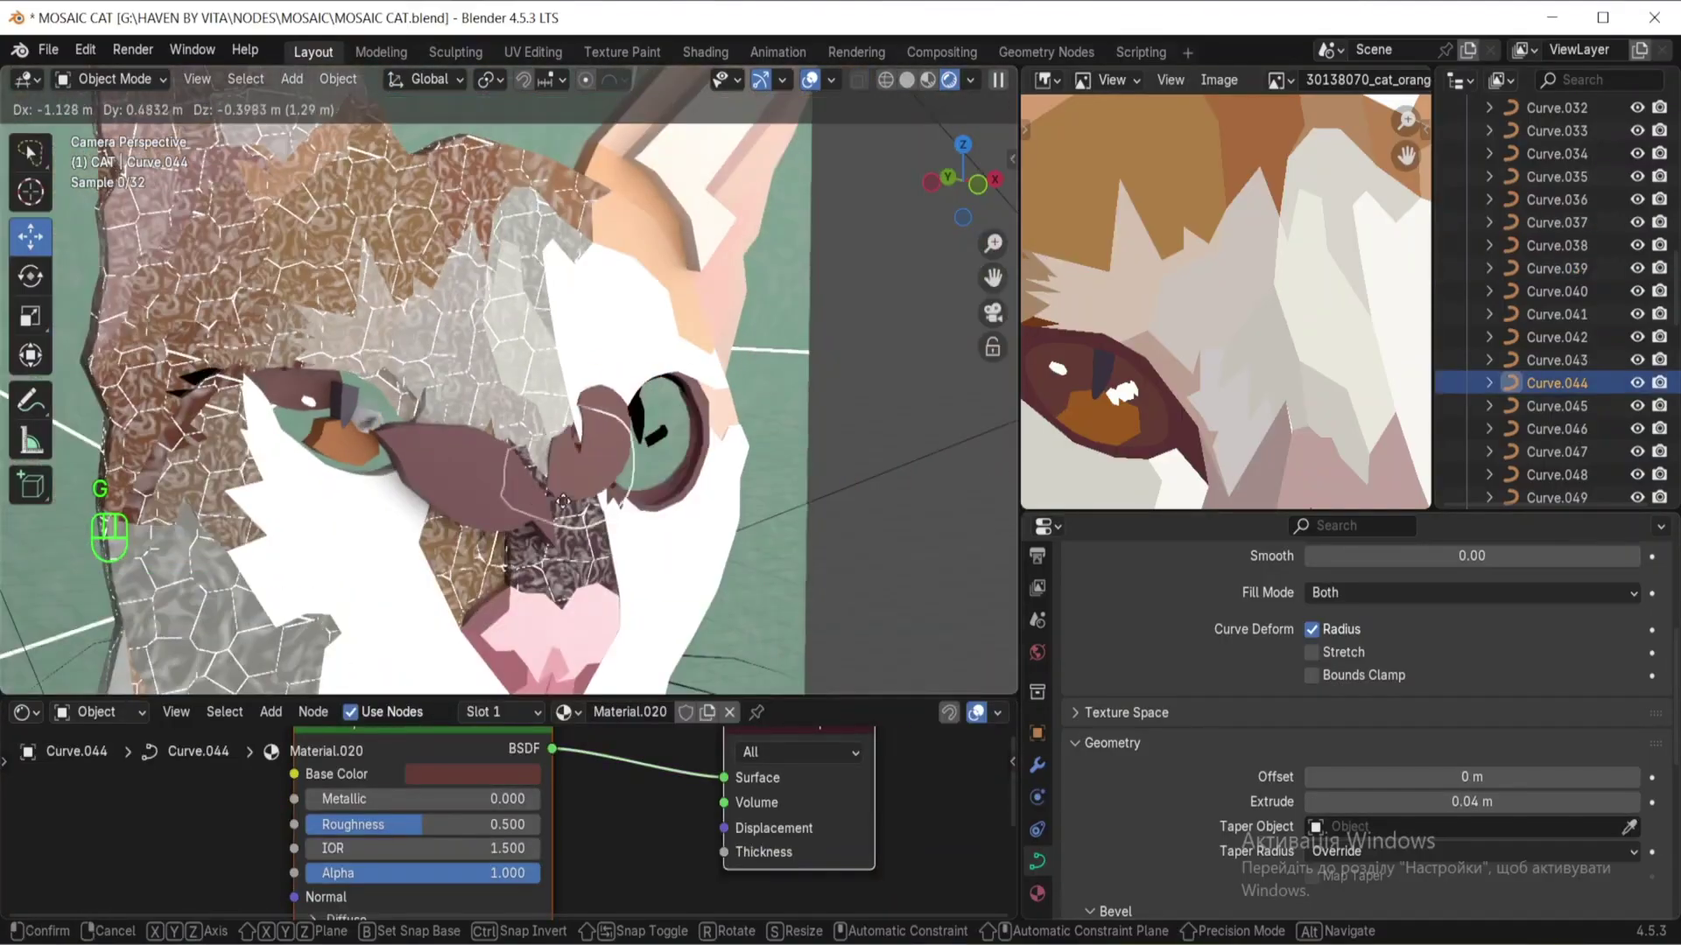
click(560, 465)
Step: Give the right eye's upper crescent a new plain material coloured reddish from the reference image
key(KP_1)
scroll(612, 420, up, 4)
middle_drag(1352, 350, 1073, 282)
click(696, 508)
click(630, 712)
click(473, 775)
click(602, 743)
Step: Give the right eye's pupil a dark slate material sampled from the reference image and its highlight a new white material
click(710, 541)
click(604, 714)
click(477, 774)
click(597, 742)
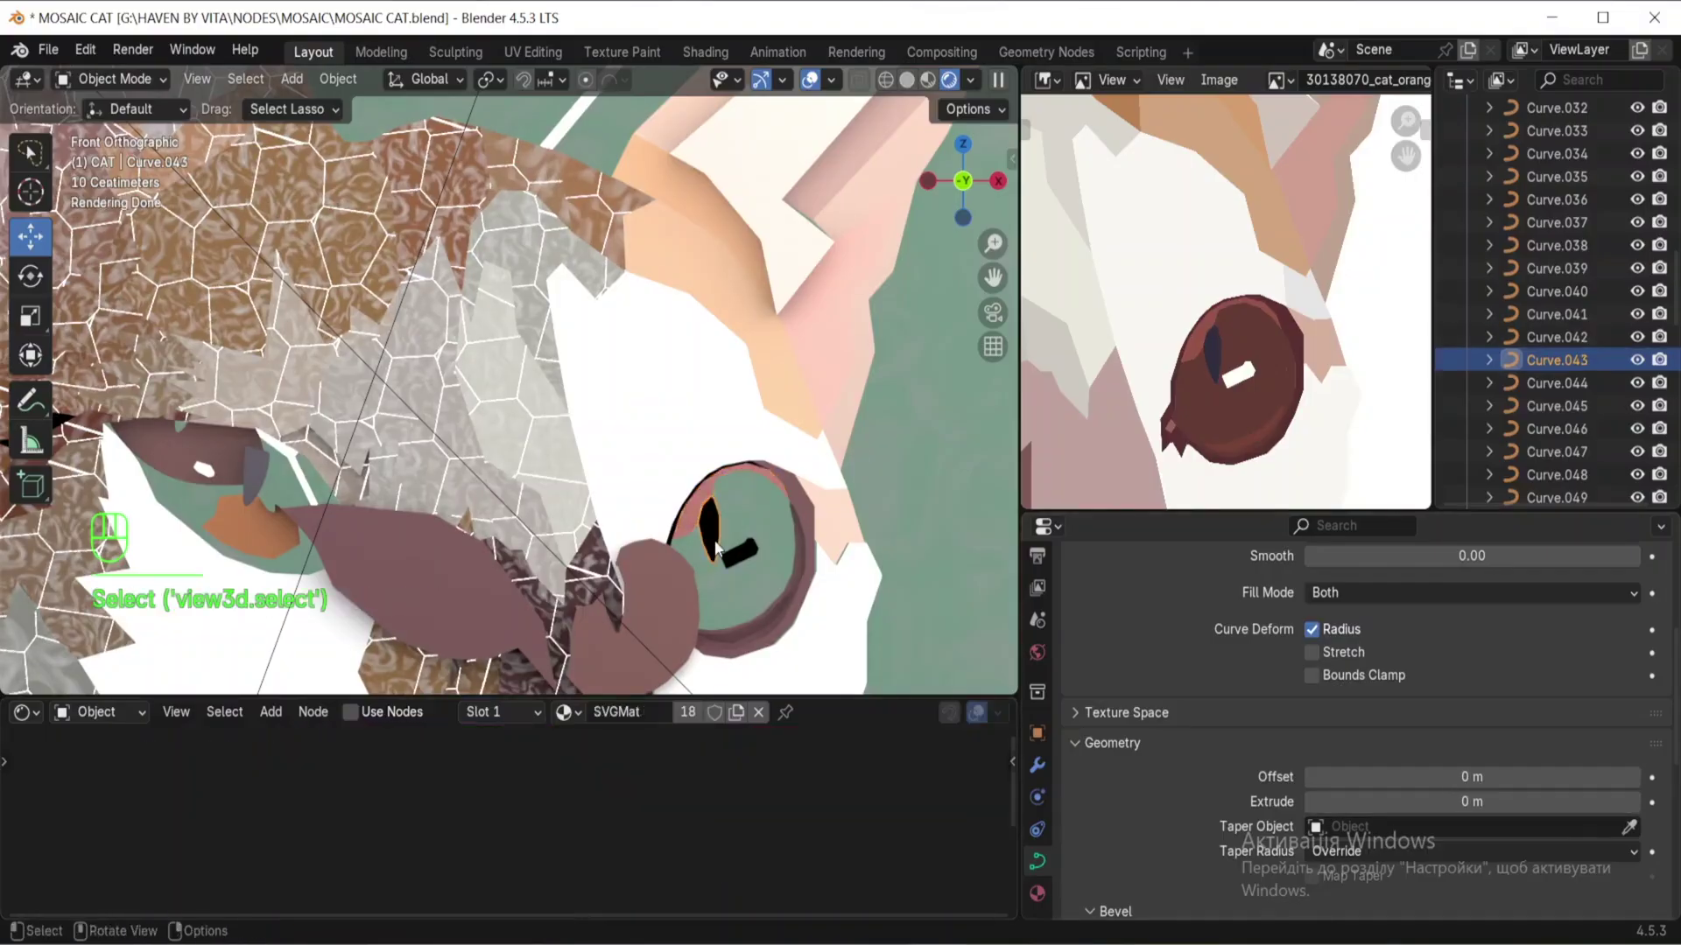
click(1212, 353)
click(740, 553)
click(593, 716)
scroll(567, 487, down, 1)
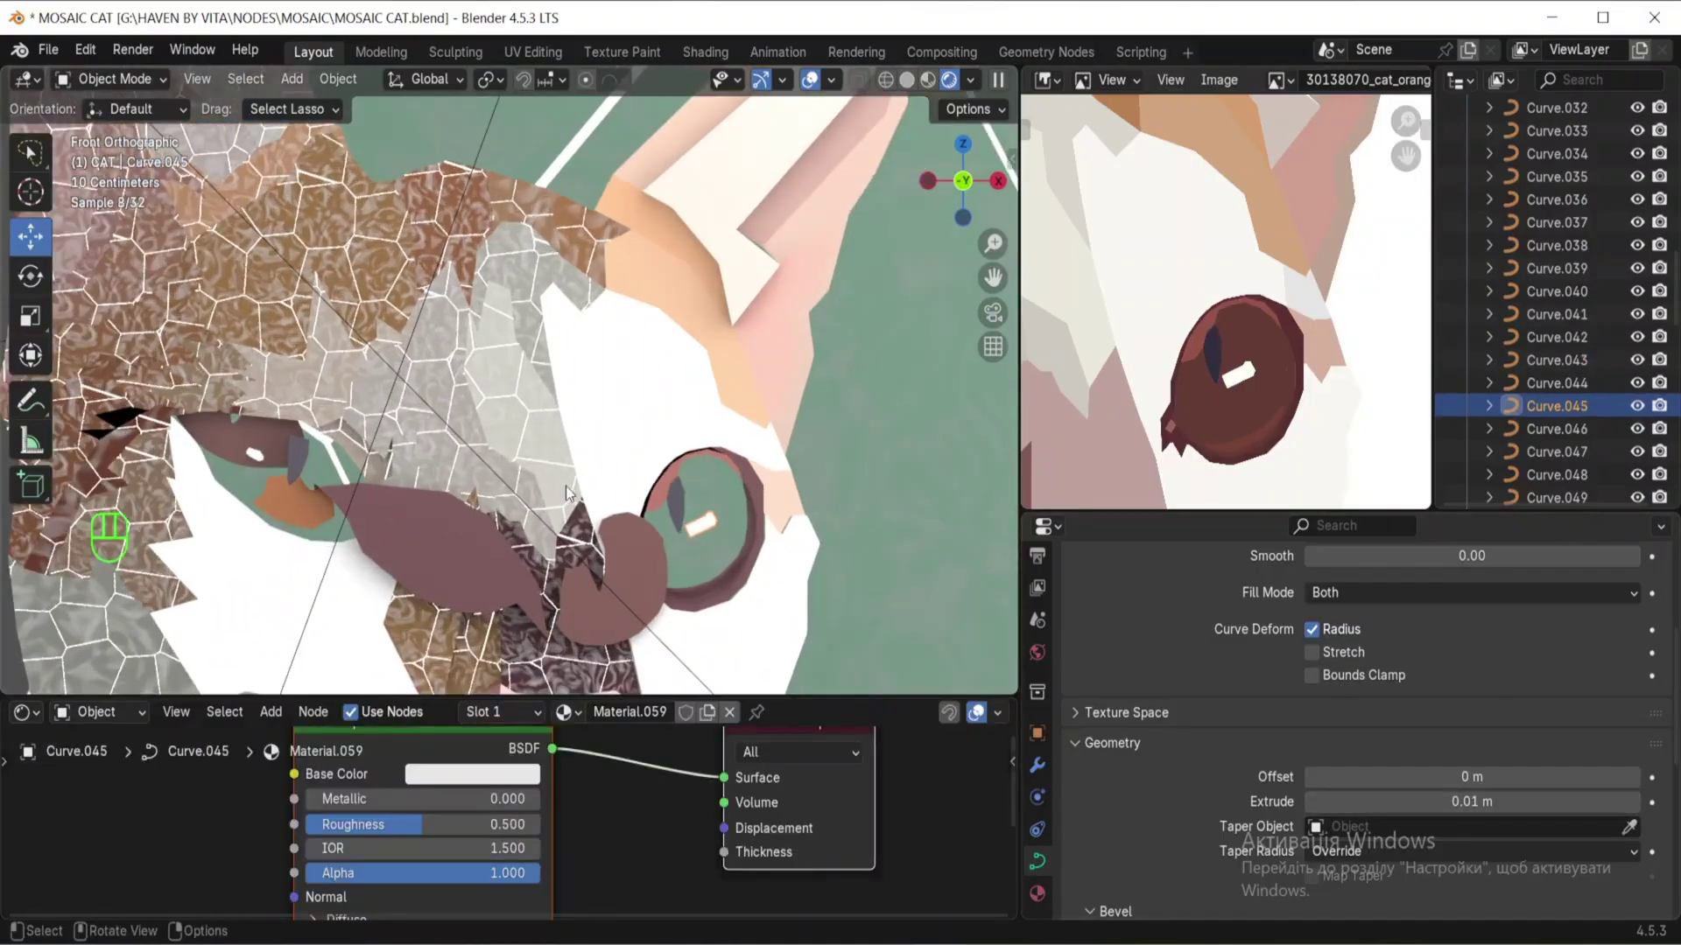
right_click(1464, 383)
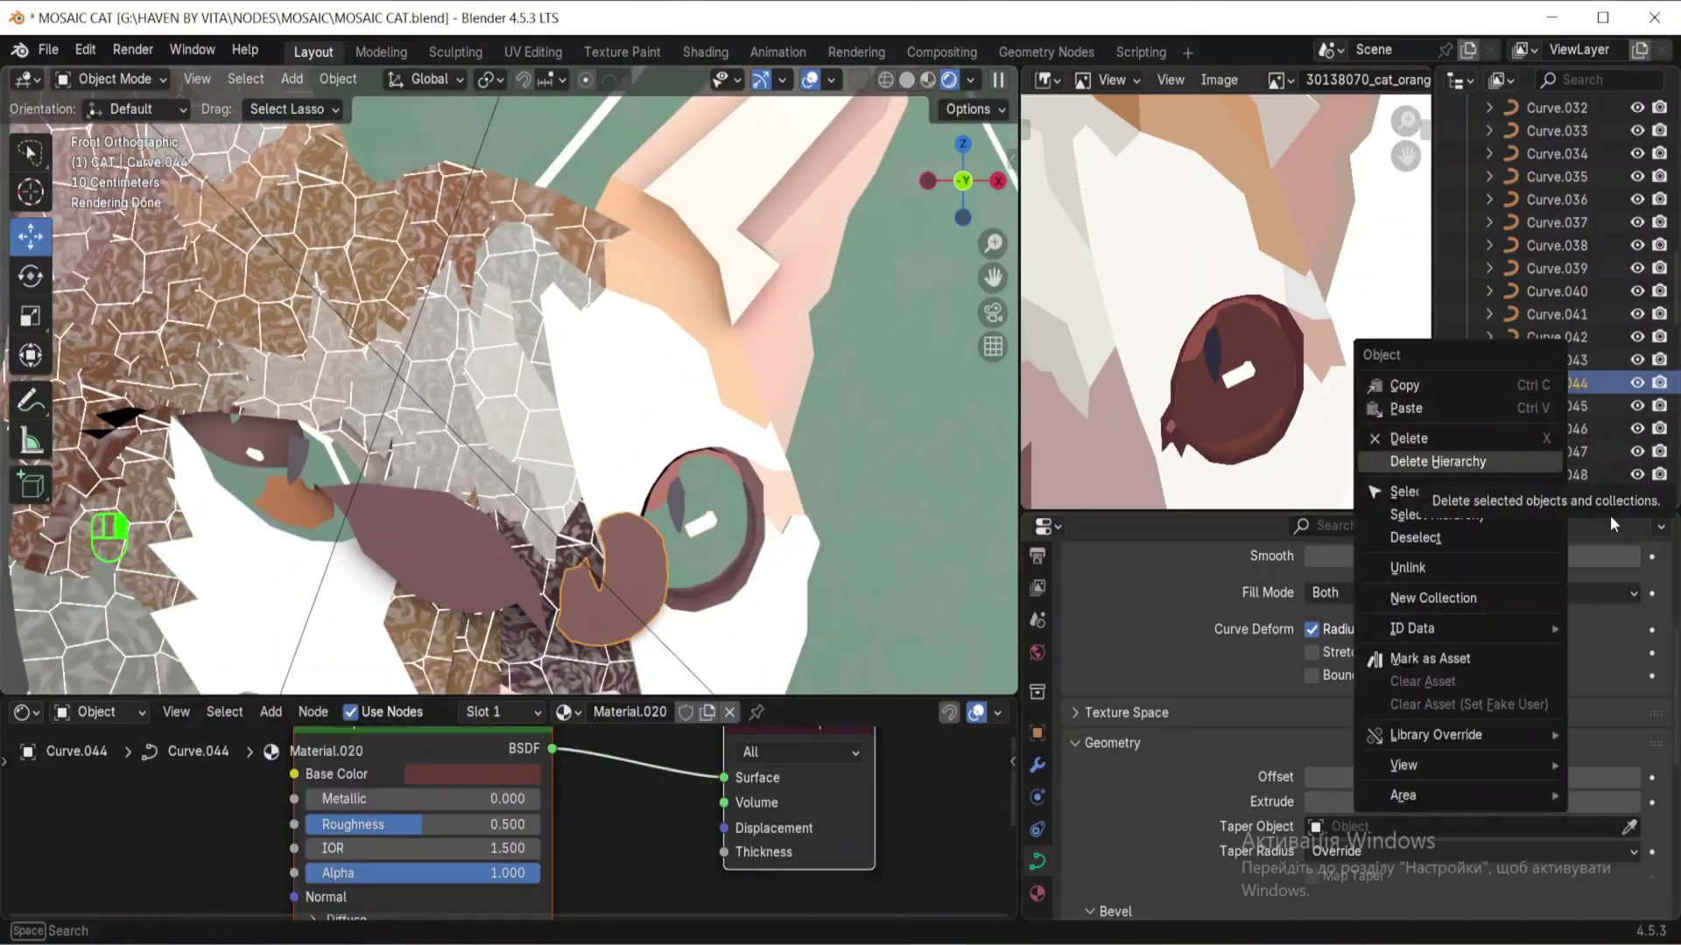
scroll(337, 252, down, 4)
click(337, 252)
click(337, 252)
middle_drag(337, 252, 429, 320)
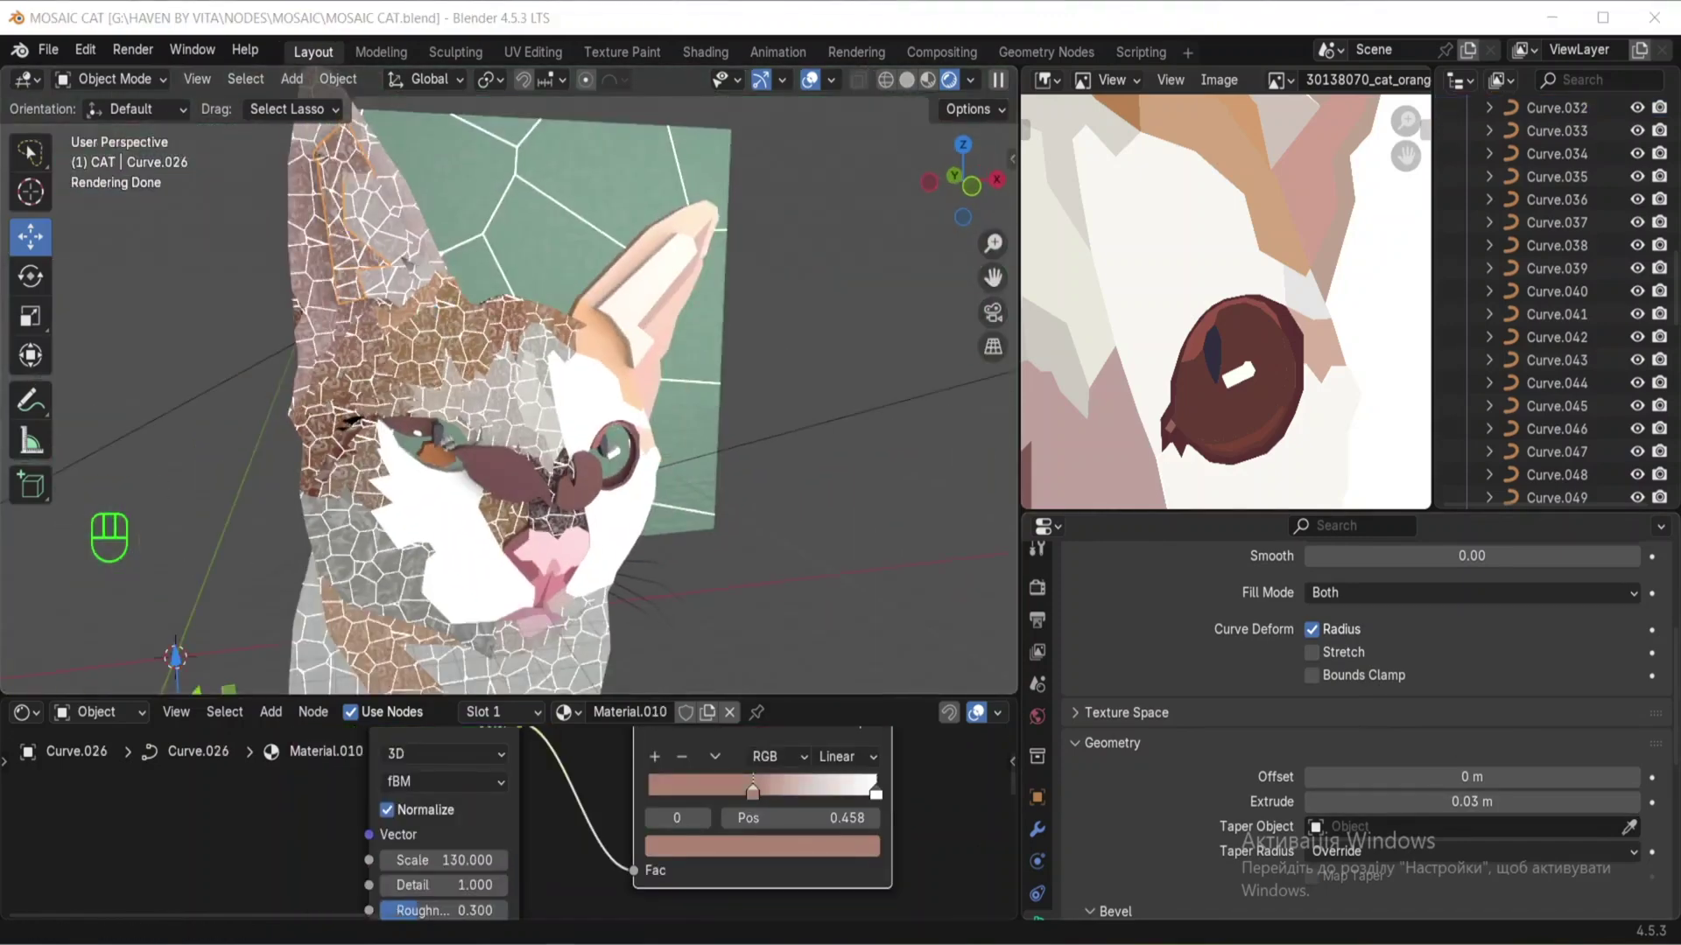
key(super+space)
Step: Try to reposition the displaced eye piece using the snap and transform pivot options
click(420, 455)
scroll(420, 456, up, 6)
key(g)
middle_drag(618, 489, 560, 481)
click(560, 481)
key(shift+a)
key(shift+s)
click(633, 450)
key(shift+s)
click(606, 416)
click(490, 80)
click(534, 185)
middle_drag(596, 333, 491, 298)
click(490, 80)
click(541, 184)
Step: Move the displaced brown eye pieces along the Y axis to change their depth
middle_drag(394, 538, 423, 550)
drag(438, 629, 416, 628)
middle_drag(429, 560, 507, 491)
click(503, 486)
click(543, 479)
drag(372, 610, 331, 620)
Step: Move the brown inner piece, Curve.044, back onto the right eye, around its pupil and highlight
key(KP_1)
scroll(595, 350, down, 2)
shift+middle_drag(599, 324, 606, 219)
click(608, 193)
scroll(610, 197, up, 5)
click(733, 317)
key(g)
scroll(751, 293, up, 4)
shift+middle_drag(754, 280, 470, 413)
click(643, 425)
key(g)
click(665, 441)
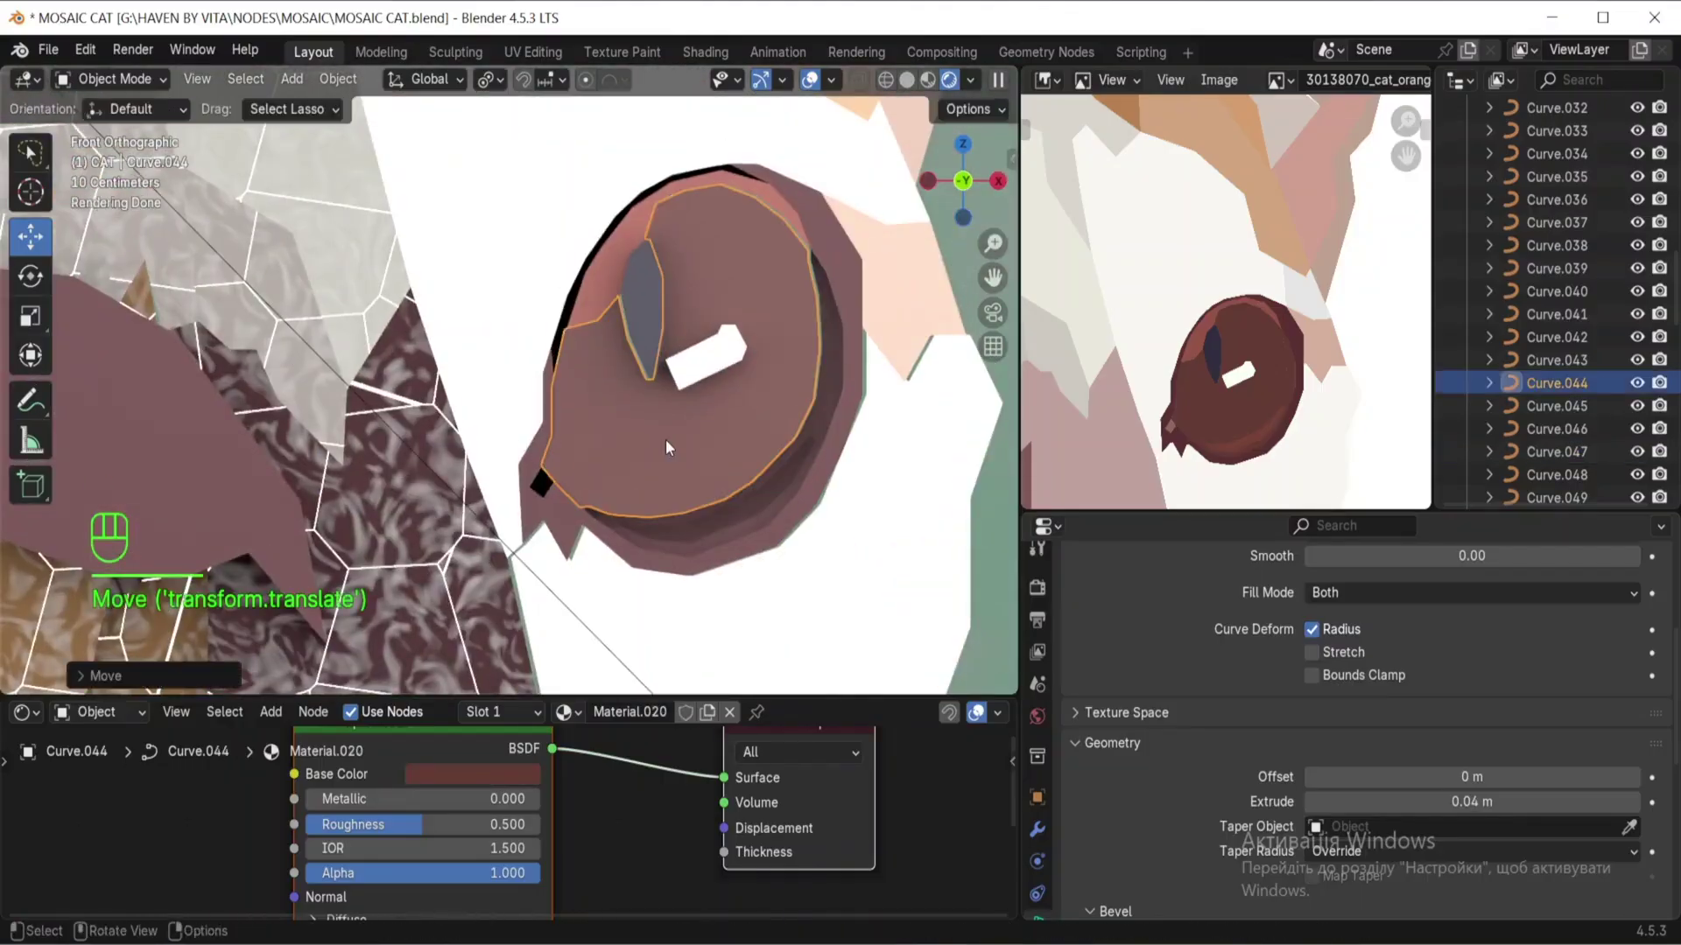
Step: Move the brown base piece, Curve.001, back over the left eye so it fills the eye's outline
scroll(612, 407, down, 5)
click(605, 394)
scroll(368, 376, up, 2)
shift+middle_drag(350, 377, 617, 435)
click(622, 440)
scroll(618, 434, up, 3)
key(g)
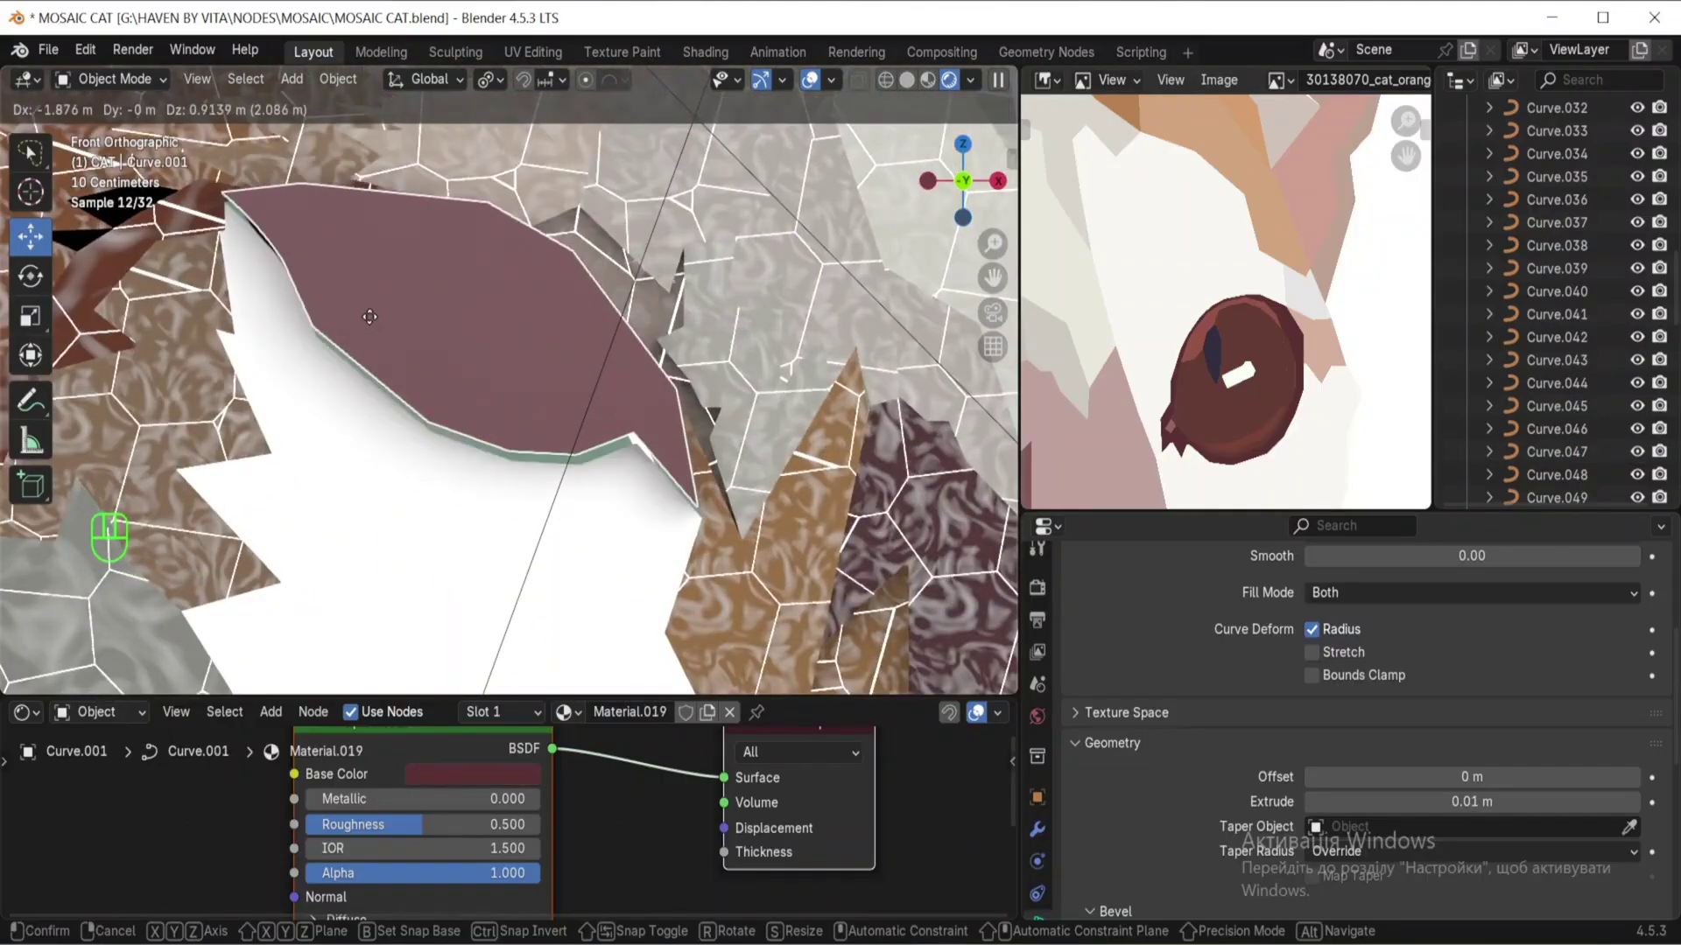
click(370, 317)
Step: Shift the left eye's brown base piece back along the Y axis, behind the iris and pupil
scroll(370, 316, down, 6)
middle_drag(490, 368, 376, 385)
drag(372, 609, 333, 616)
key(KP_1)
Step: Reduce the extrusion of the left eye's jagged highlight, Curve.038
click(437, 385)
click(444, 364)
middle_drag(443, 377, 385, 411)
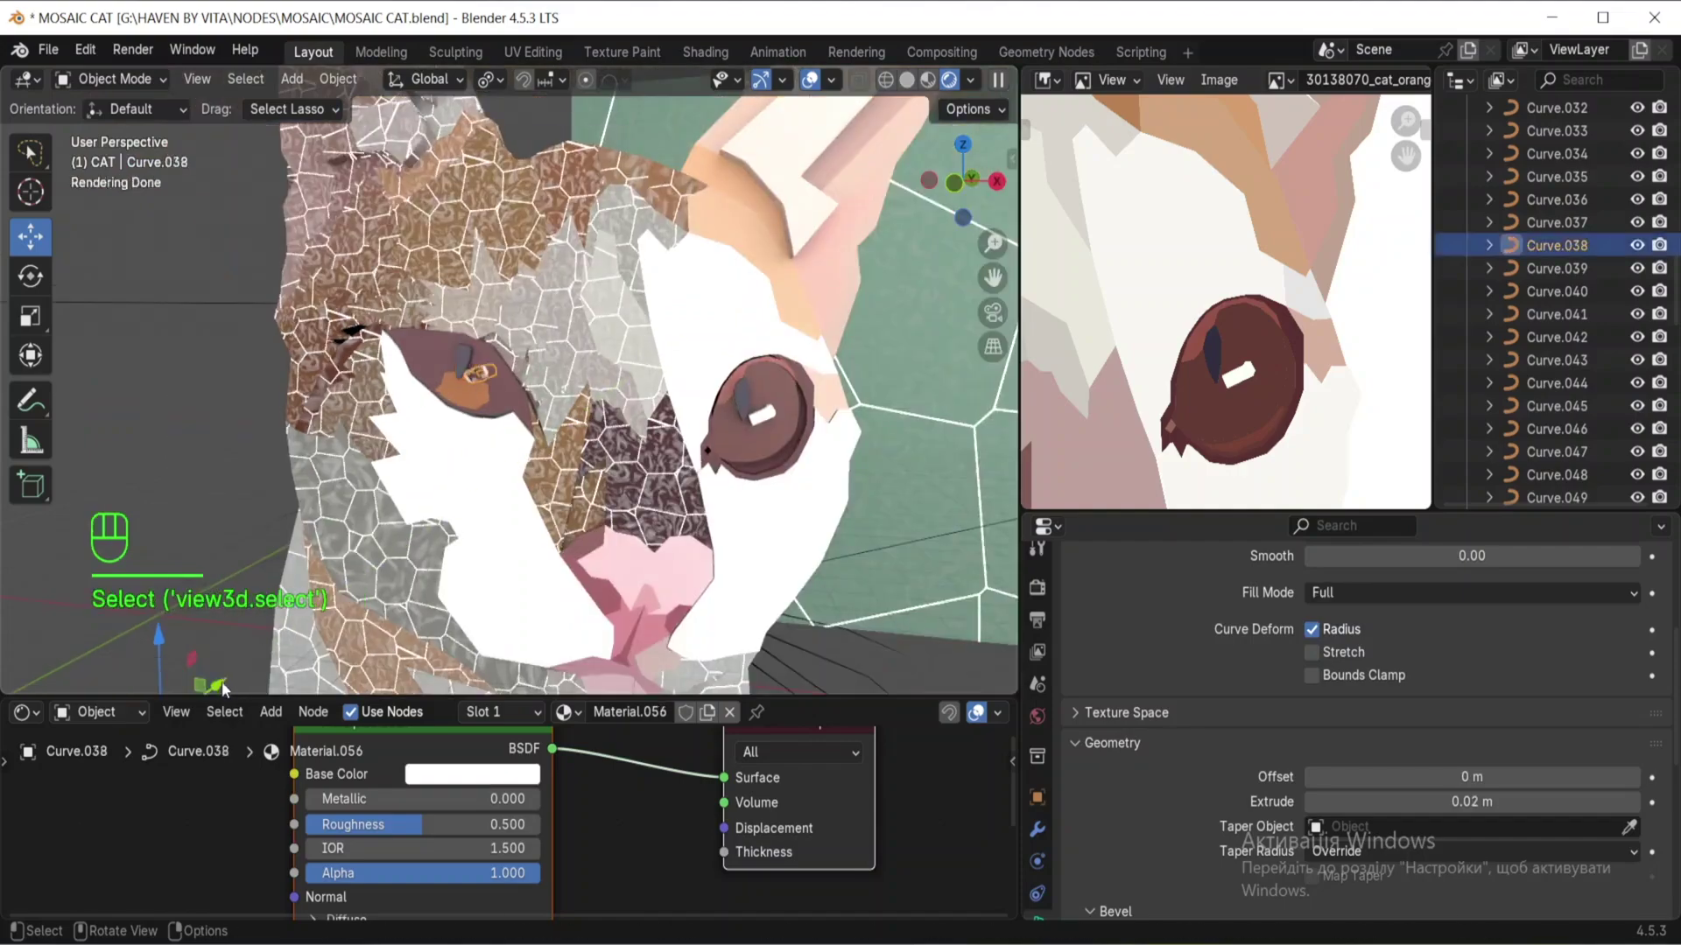
key(KP_Decimal)
click(1311, 802)
click(606, 372)
scroll(569, 420, down, 5)
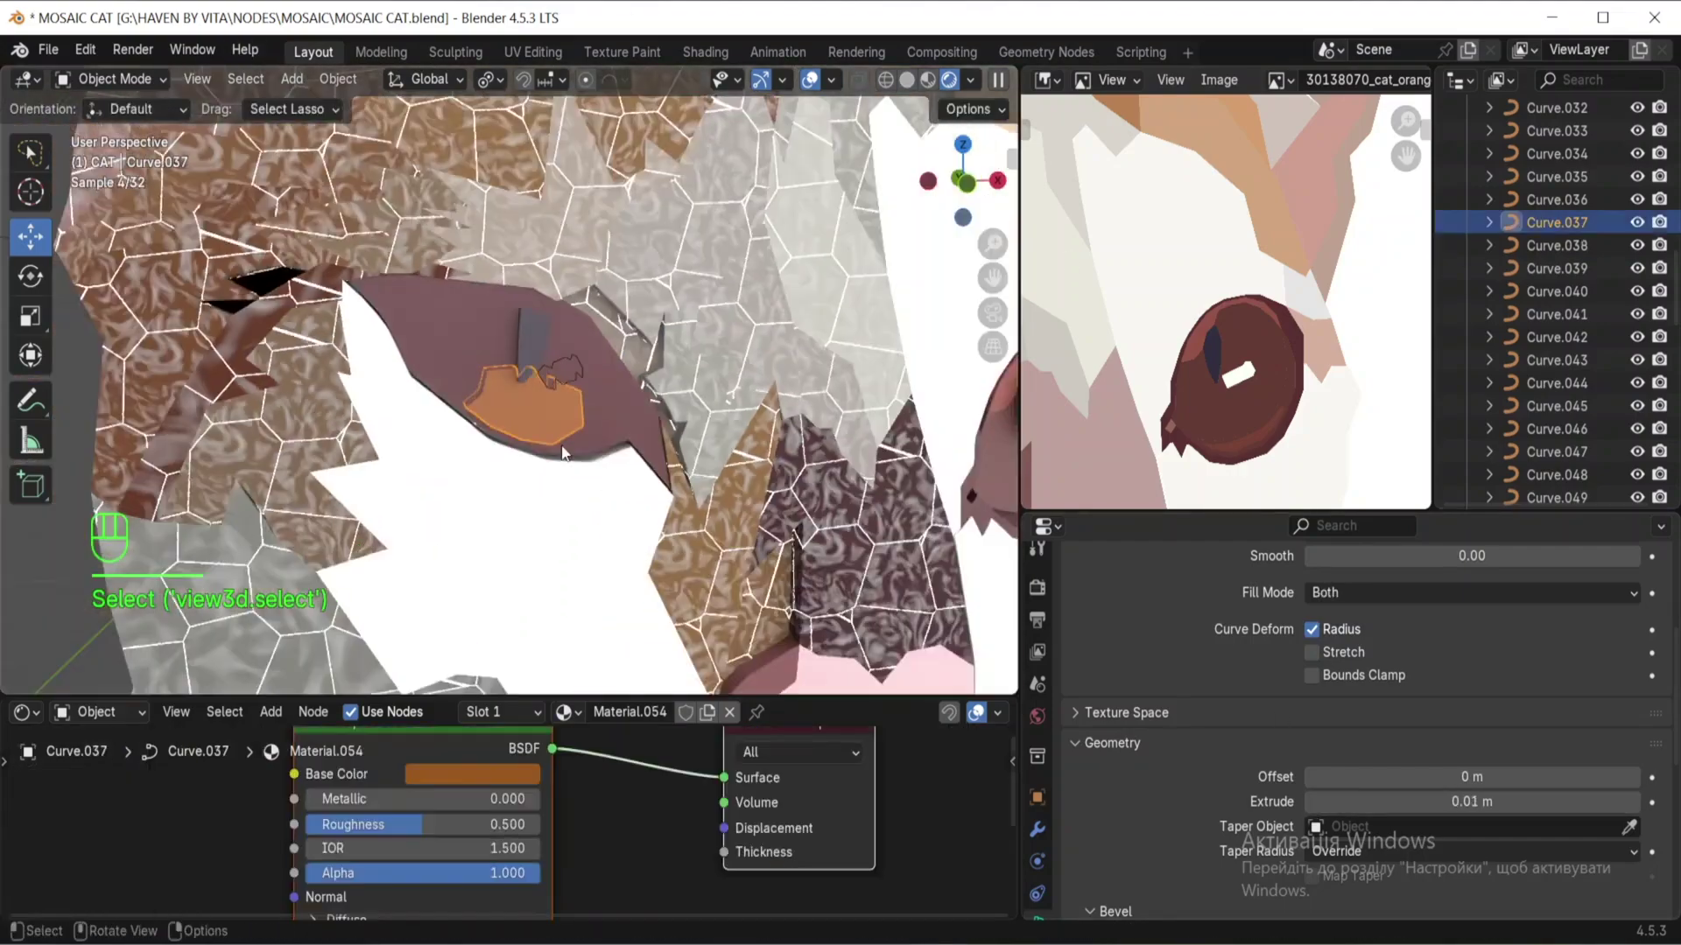
scroll(450, 413, up, 2)
click(450, 413)
drag(450, 413, 538, 418)
scroll(539, 417, up, 6)
Step: Replace the material of the left eye's jagged highlight with a new plain one and increase its extrusion
click(697, 362)
click(729, 713)
click(641, 713)
click(473, 775)
click(492, 499)
click(1631, 802)
middle_drag(648, 420, 516, 376)
Step: Delete the left eye's jagged highlight, Curve.038
key(Tab)
key(Tab)
key(Delete)
Step: Save the file and return to the camera view of the whole cat
click(332, 350)
scroll(375, 379, up, 2)
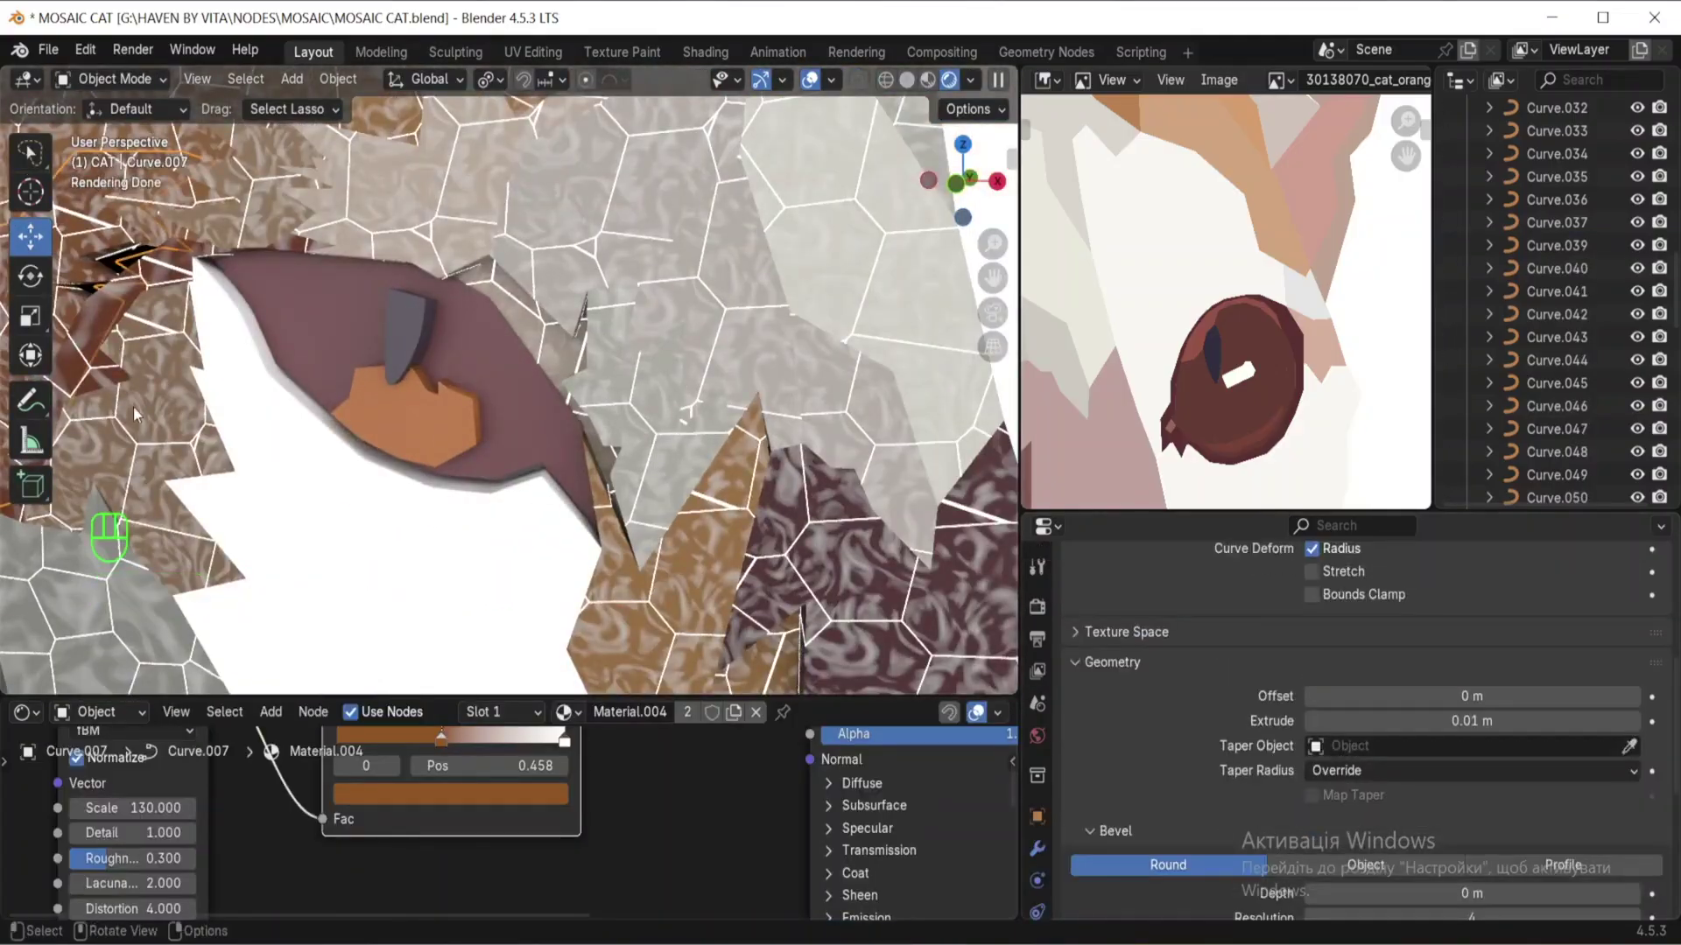
middle_drag(385, 420, 275, 427)
scroll(275, 427, down, 5)
key(ctrl+s)
scroll(313, 427, down, 4)
key(KP_0)
Step: Reposition the green background panel behind the cat and widen the 3D viewport over the reference image editor
click(307, 353)
drag(232, 534, 450, 646)
drag(352, 543, 354, 603)
scroll(1463, 413, down, 7)
drag(1025, 72, 987, 37)
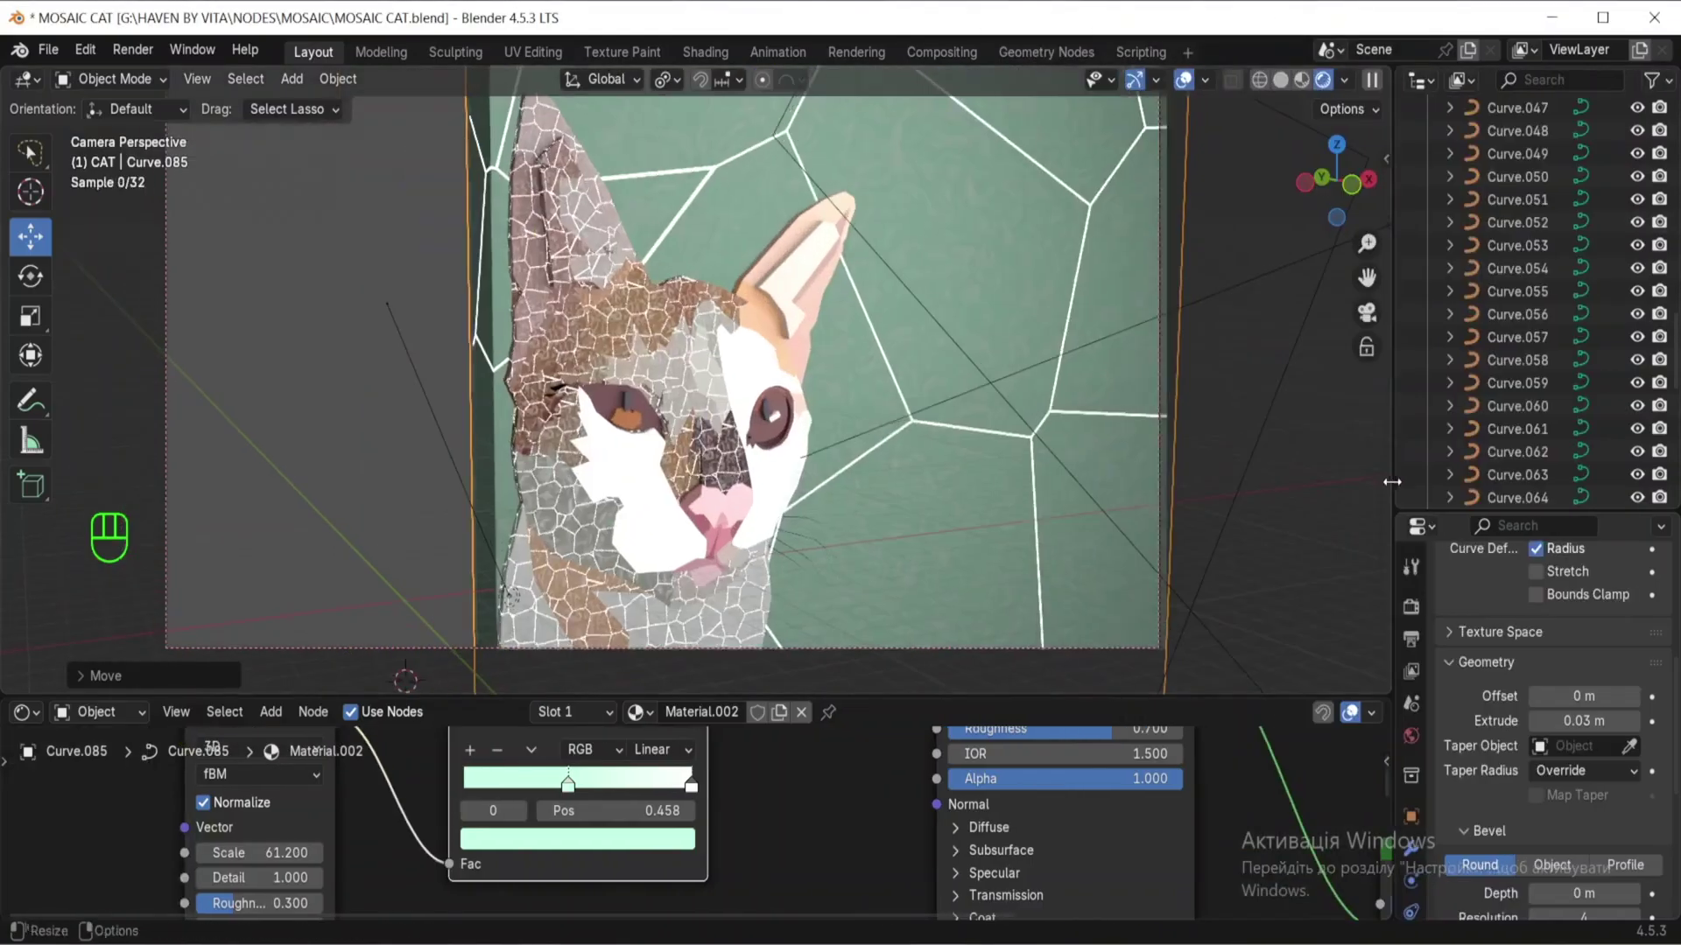
key(a)
key(g)
key(ctrl+z)
Step: Hide the camera and scale all the cat's curves together to adjust their size in the camera frame
drag(663, 573, 738, 555)
scroll(1512, 176, up, 20)
click(1509, 155)
click(1636, 153)
click(1122, 374)
key(a)
key(s)
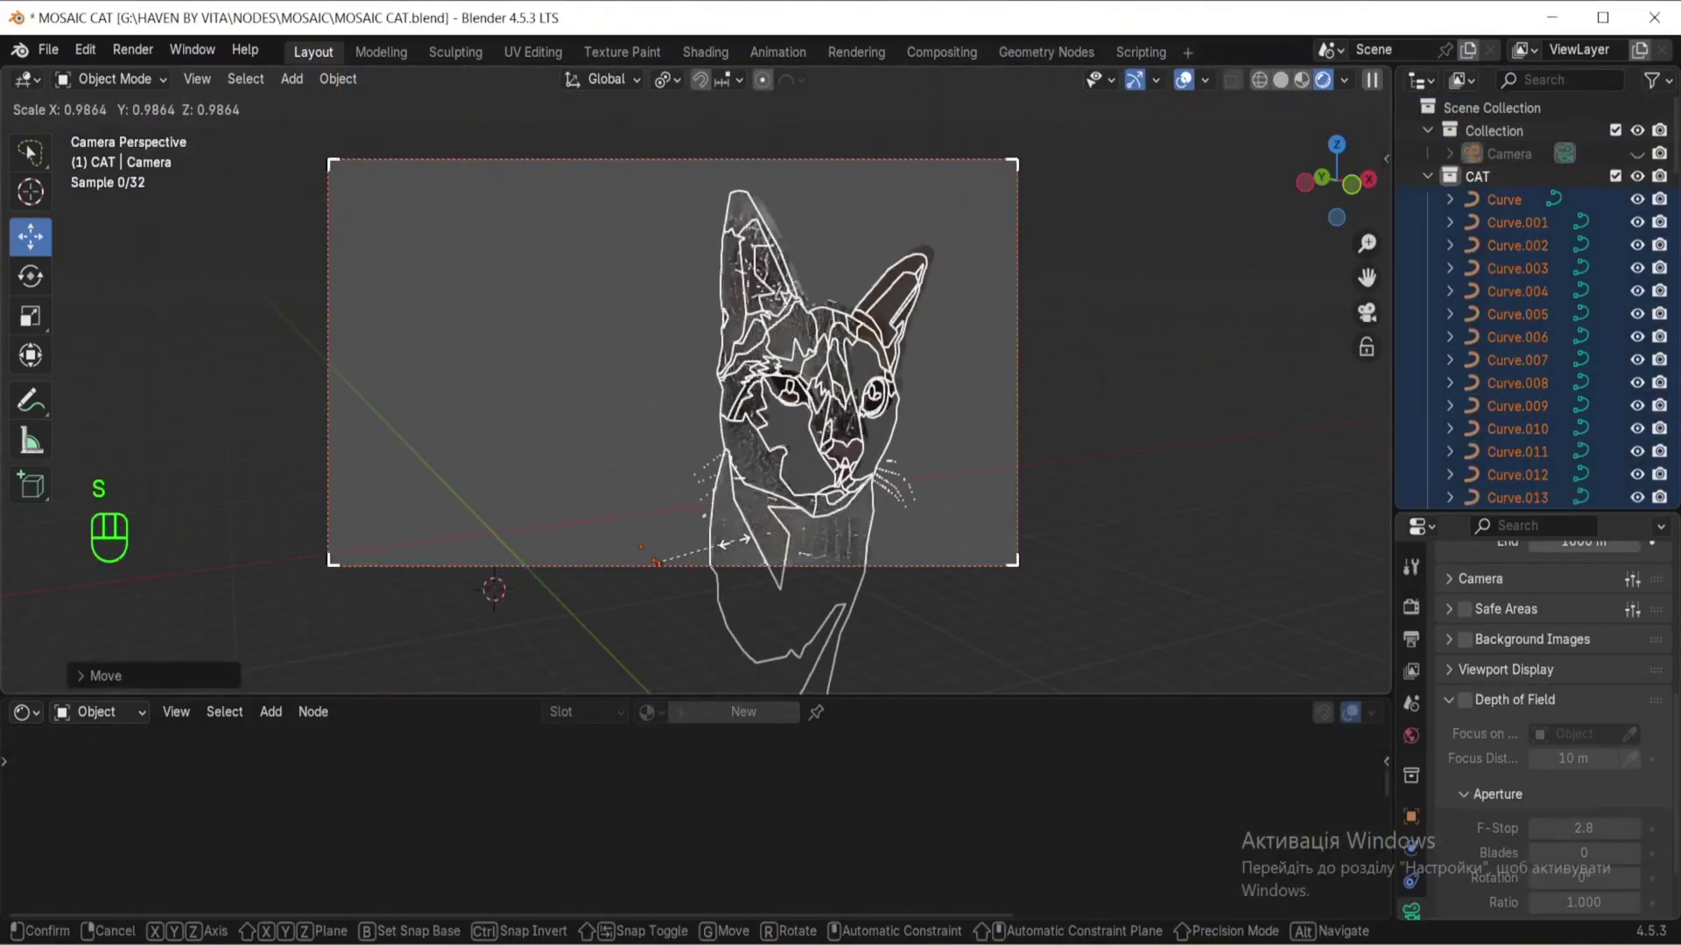
click(656, 563)
Step: Toggle the visibility of the background panel, cube and both lights to show them again, and save the file
scroll(1642, 426, down, 20)
drag(1639, 419, 1639, 485)
click(1182, 473)
key(ctrl+s)
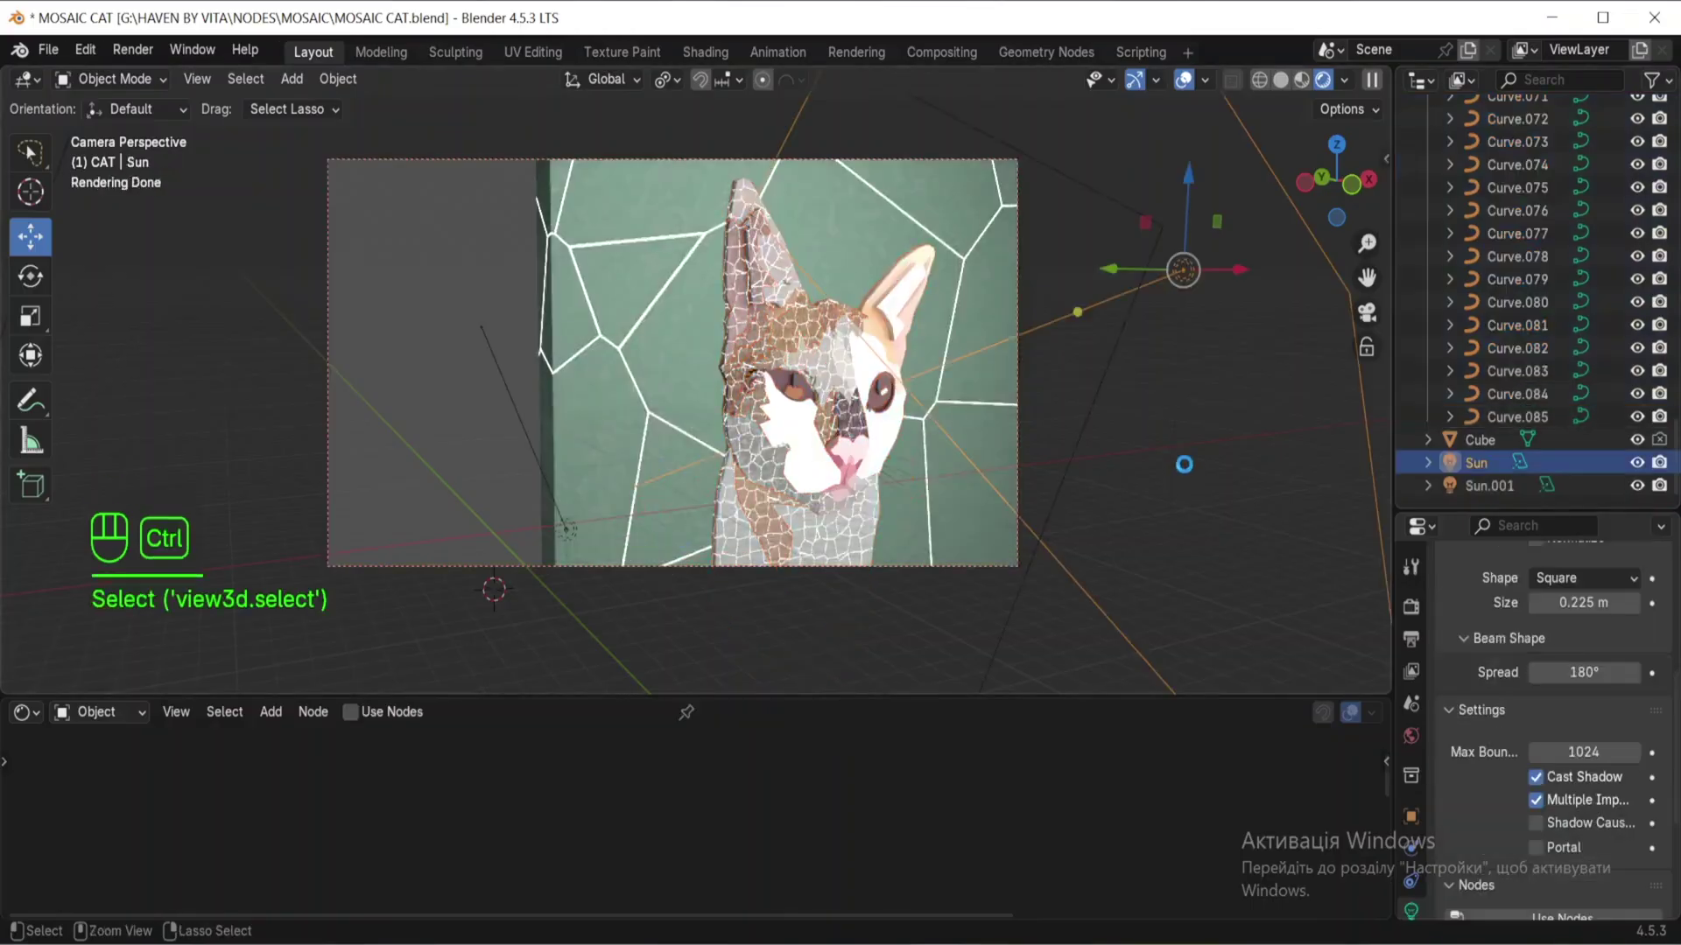
Step: Make a linked duplicate of the green background panel and shift it along the X axis beside the original
scroll(649, 416, down, 4)
click(649, 416)
key(KP_7)
scroll(695, 444, down, 2)
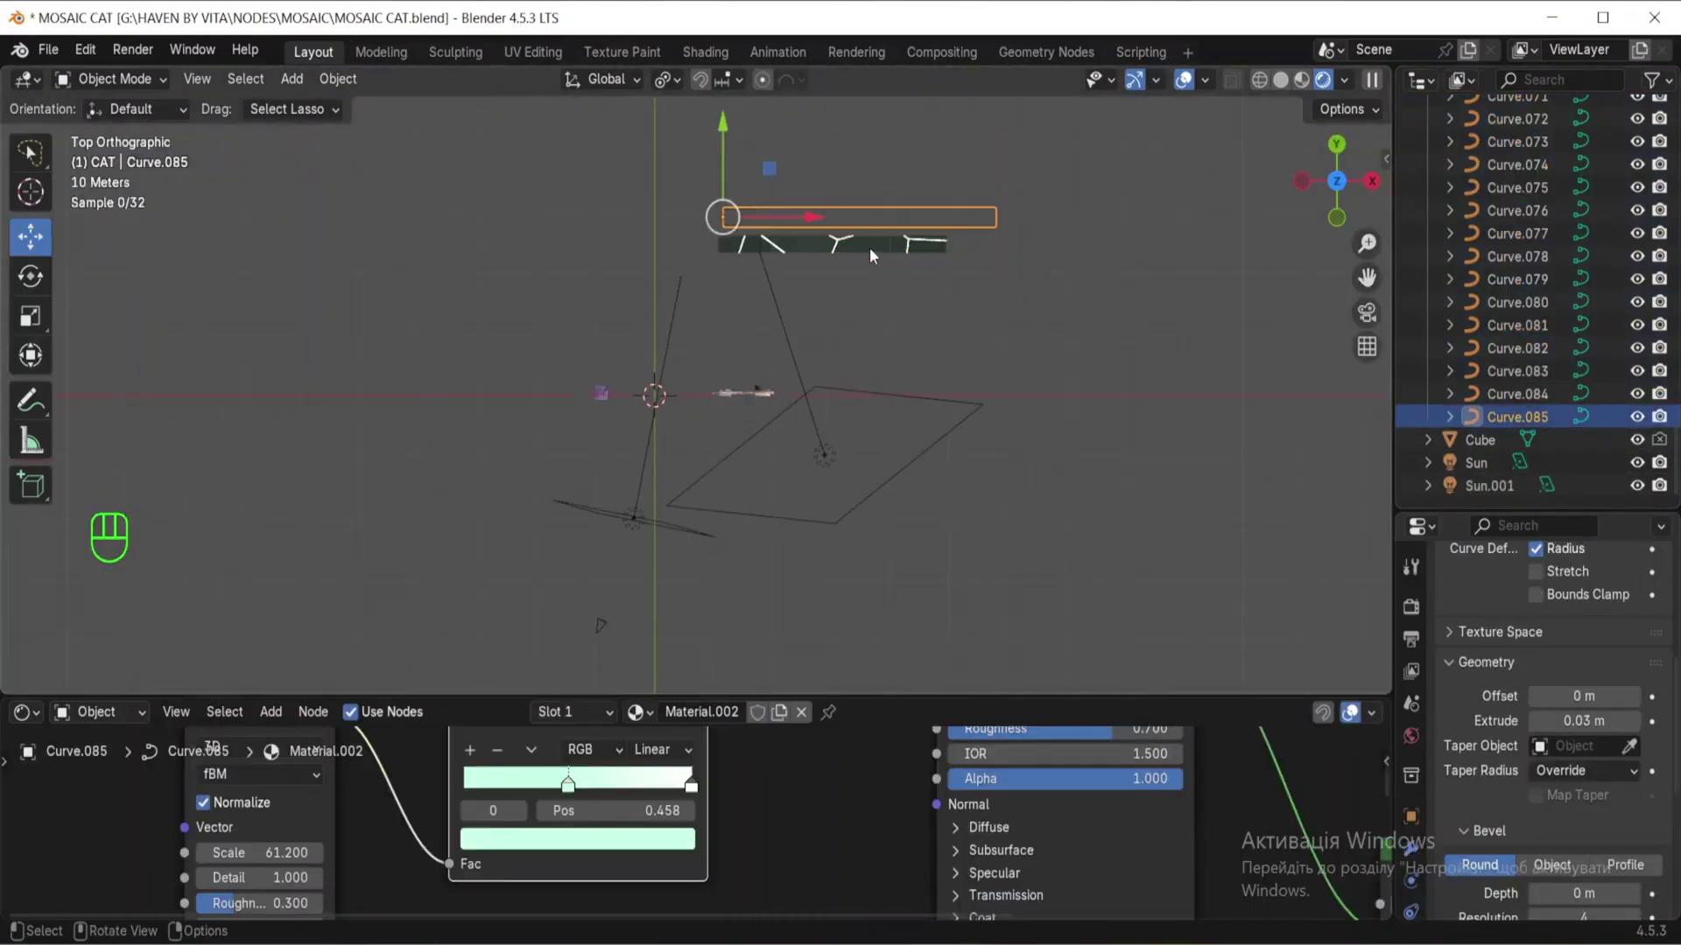
middle_drag(869, 246, 884, 287)
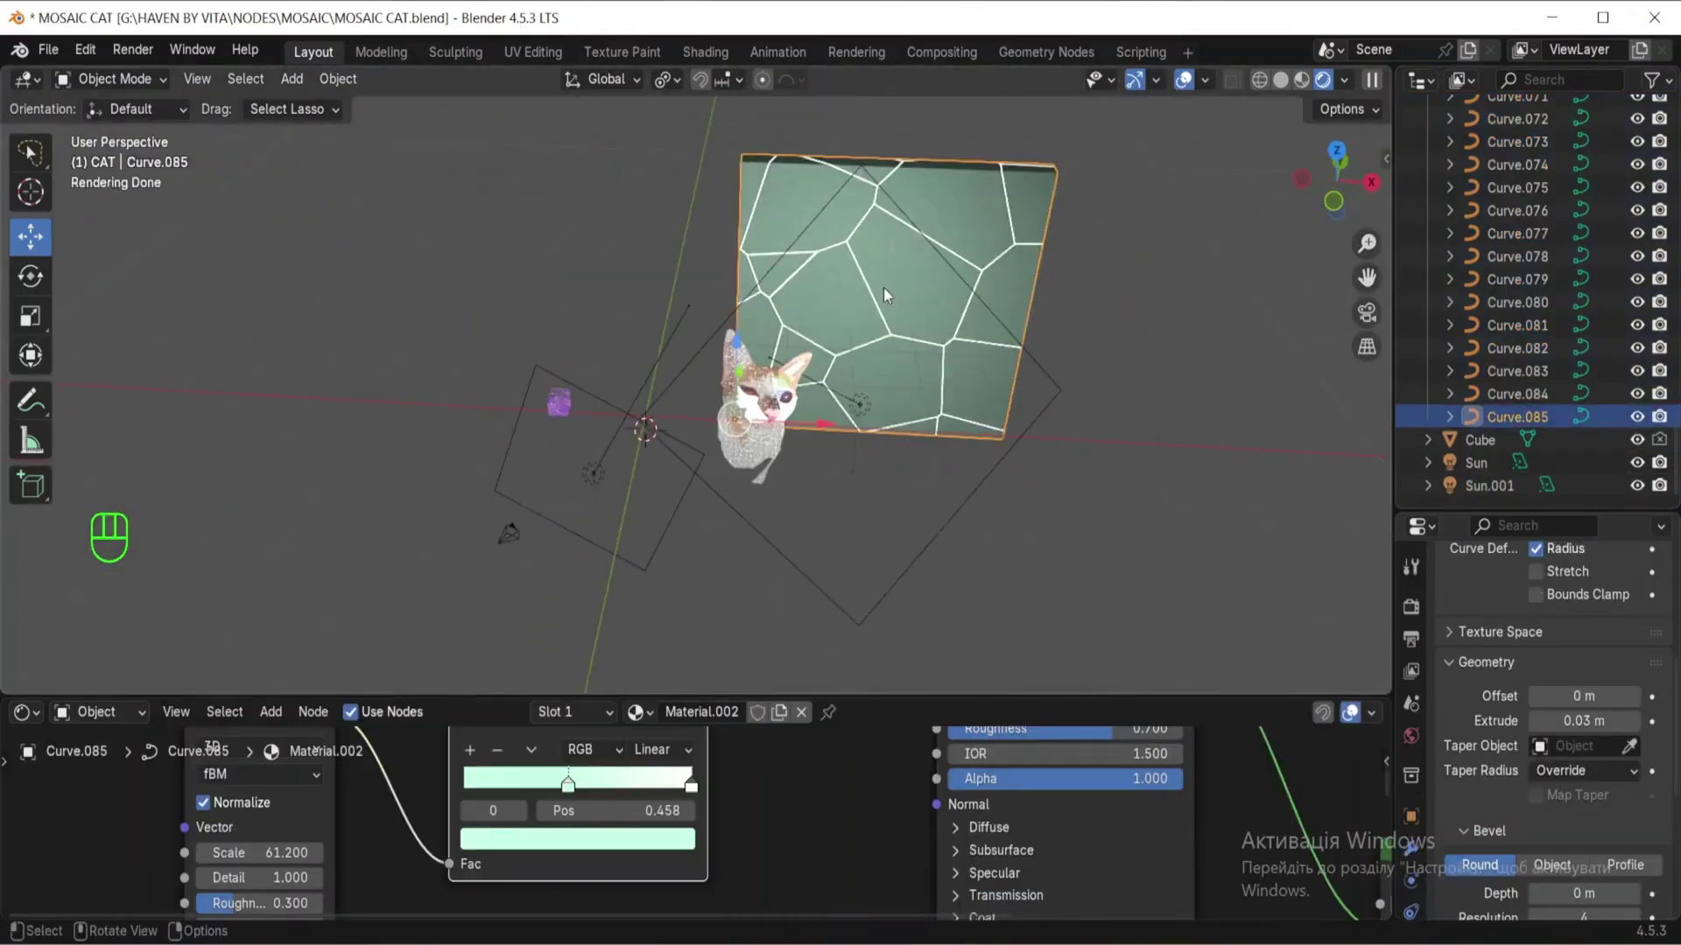
key(alt+d)
key(g)
key(y)
key(x)
click(825, 289)
Step: Move the duplicated panel along X in the camera view to fill the empty part of the frame beside the cat
key(KP_0)
key(g)
key(x)
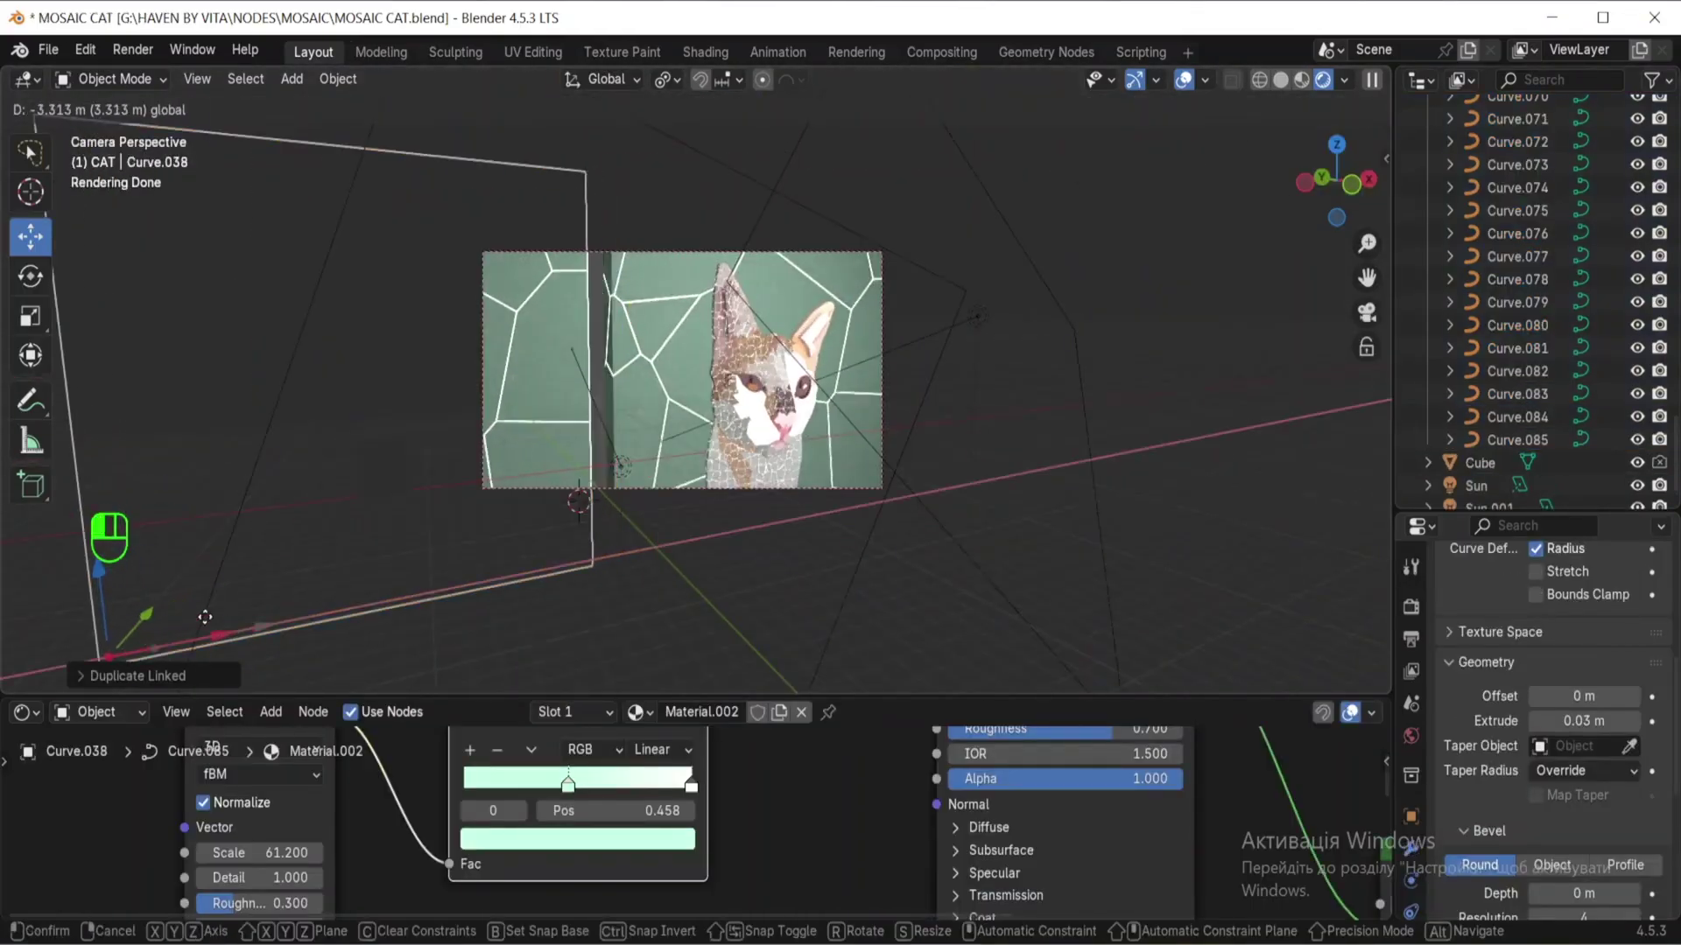
drag(435, 593, 434, 594)
Step: Try to move both background panels together behind the cat, and undo the move
scroll(721, 338, up, 2)
middle_drag(720, 338, 657, 363)
shift+click(919, 263)
middle_drag(788, 350, 919, 411)
drag(413, 508, 455, 525)
key(KP_0)
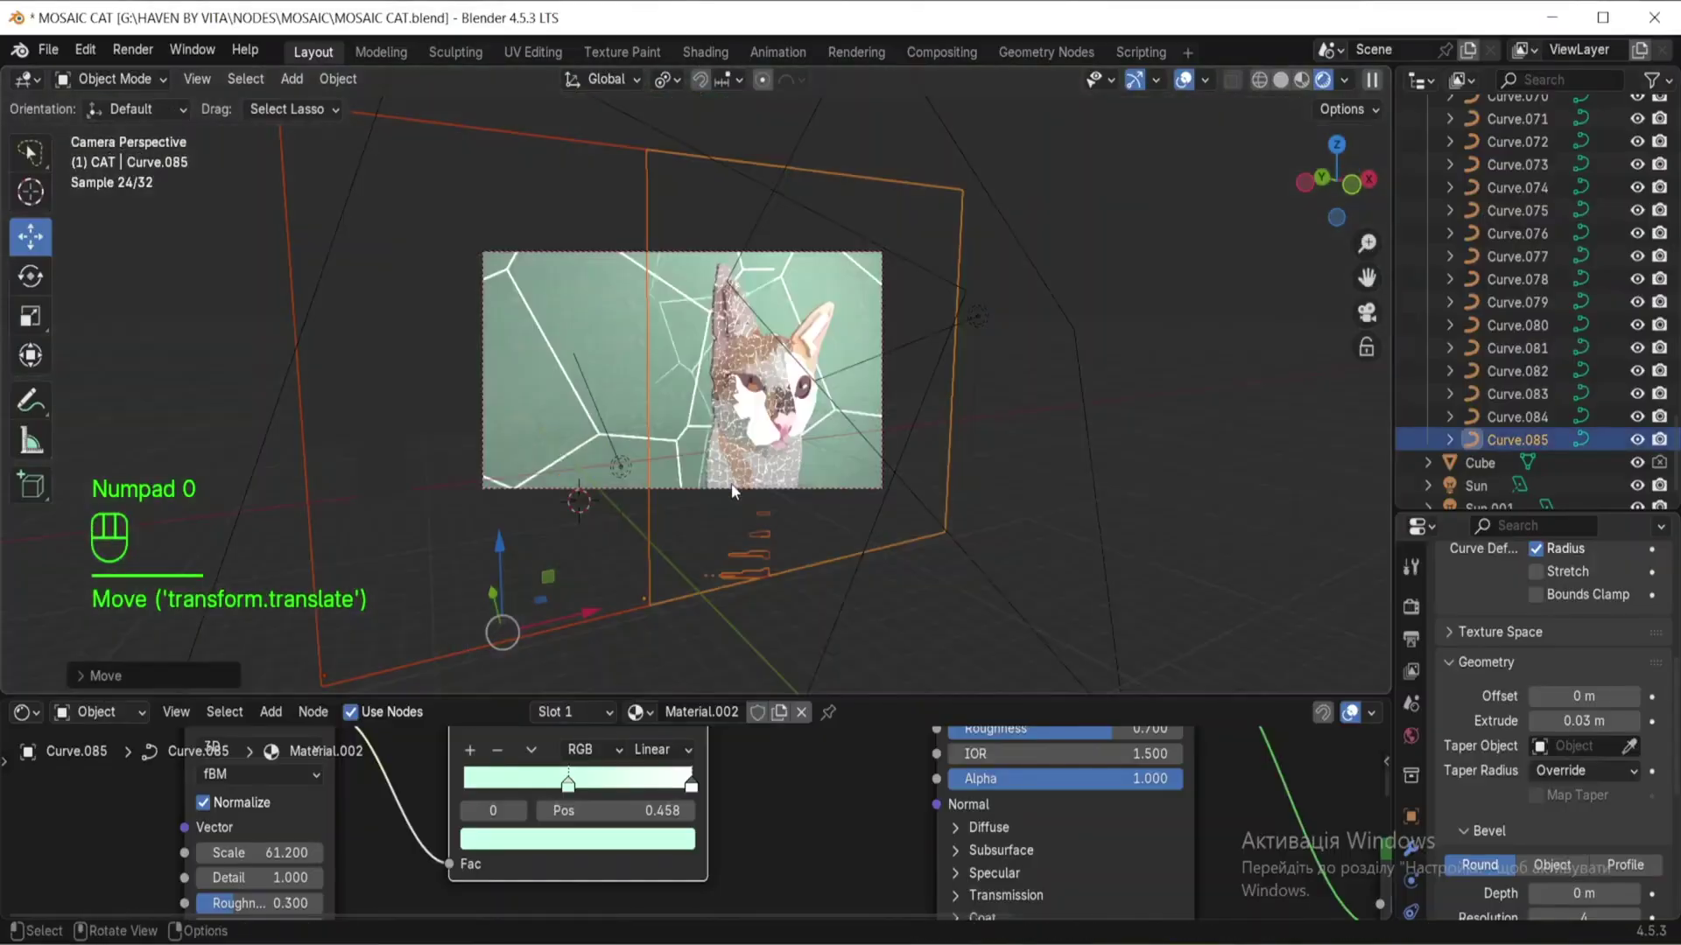
key(ctrl+z)
key(ctrl+z)
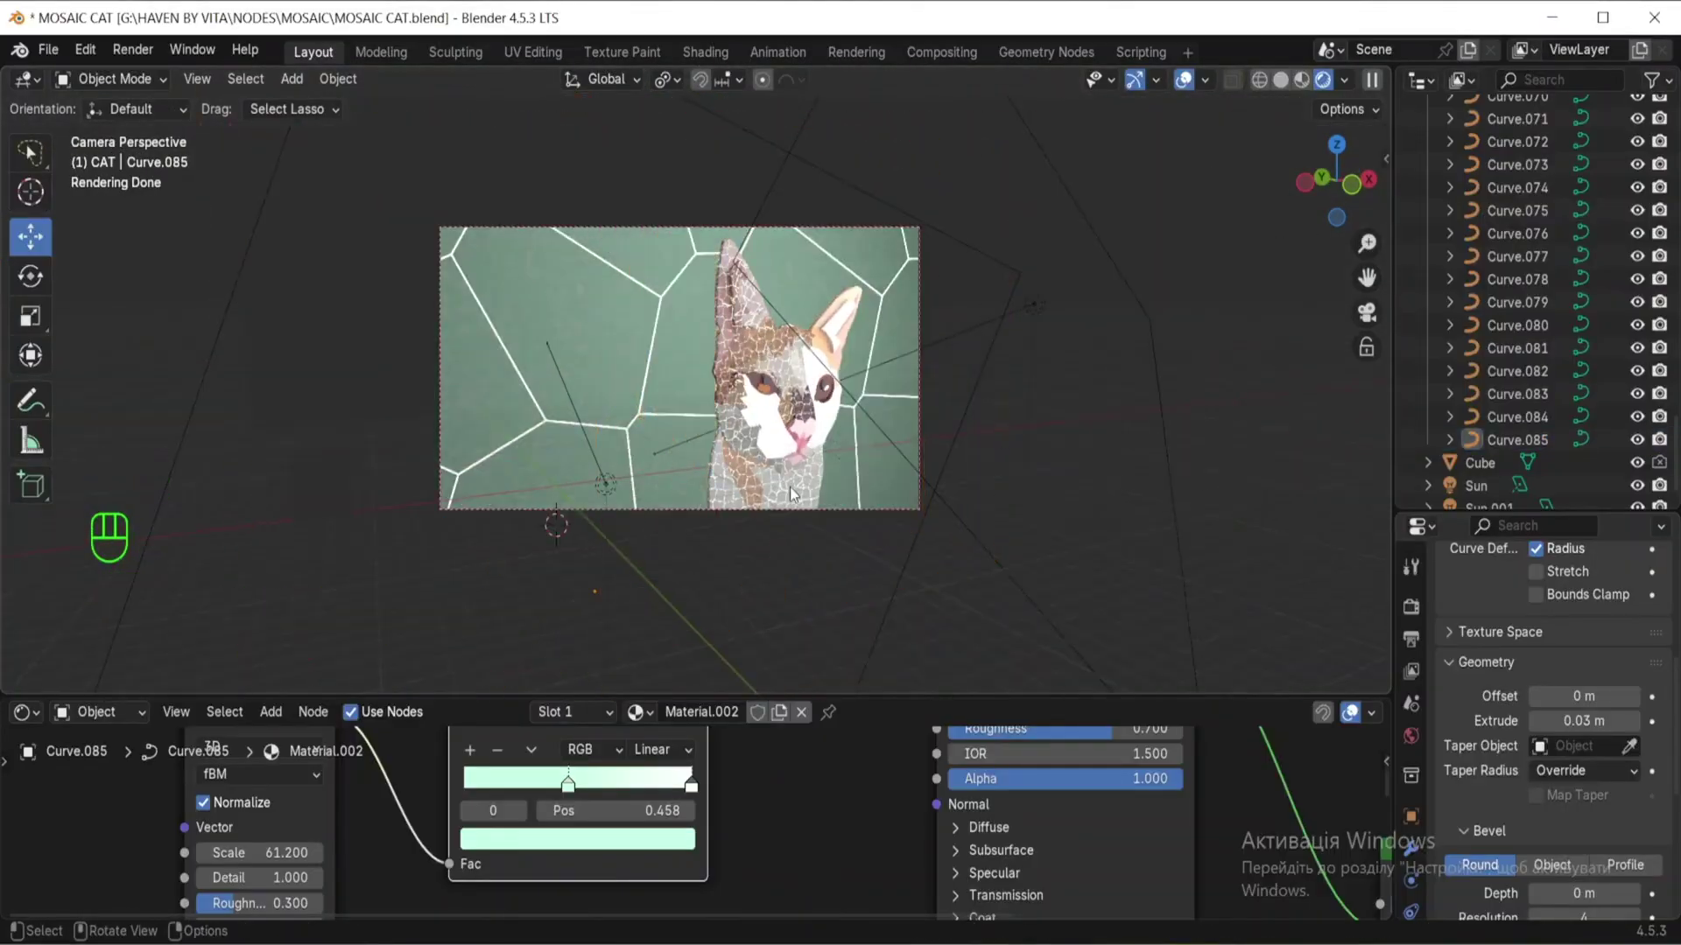
Step: Reposition the duplicated background panel, Curve.038, so it covers most of the camera frame with the original panel behind it
click(1558, 361)
scroll(1556, 360, down, 20)
shift+click(1540, 416)
middle_drag(795, 460, 1129, 398)
click(630, 377)
drag(495, 490, 533, 523)
scroll(543, 516, up, 4)
drag(440, 664, 465, 678)
key(KP_0)
Step: Adjust the noise and Voronoi scales in the background's Material.002 to get smaller mosaic cells
scroll(418, 864, up, 3)
drag(473, 833, 525, 833)
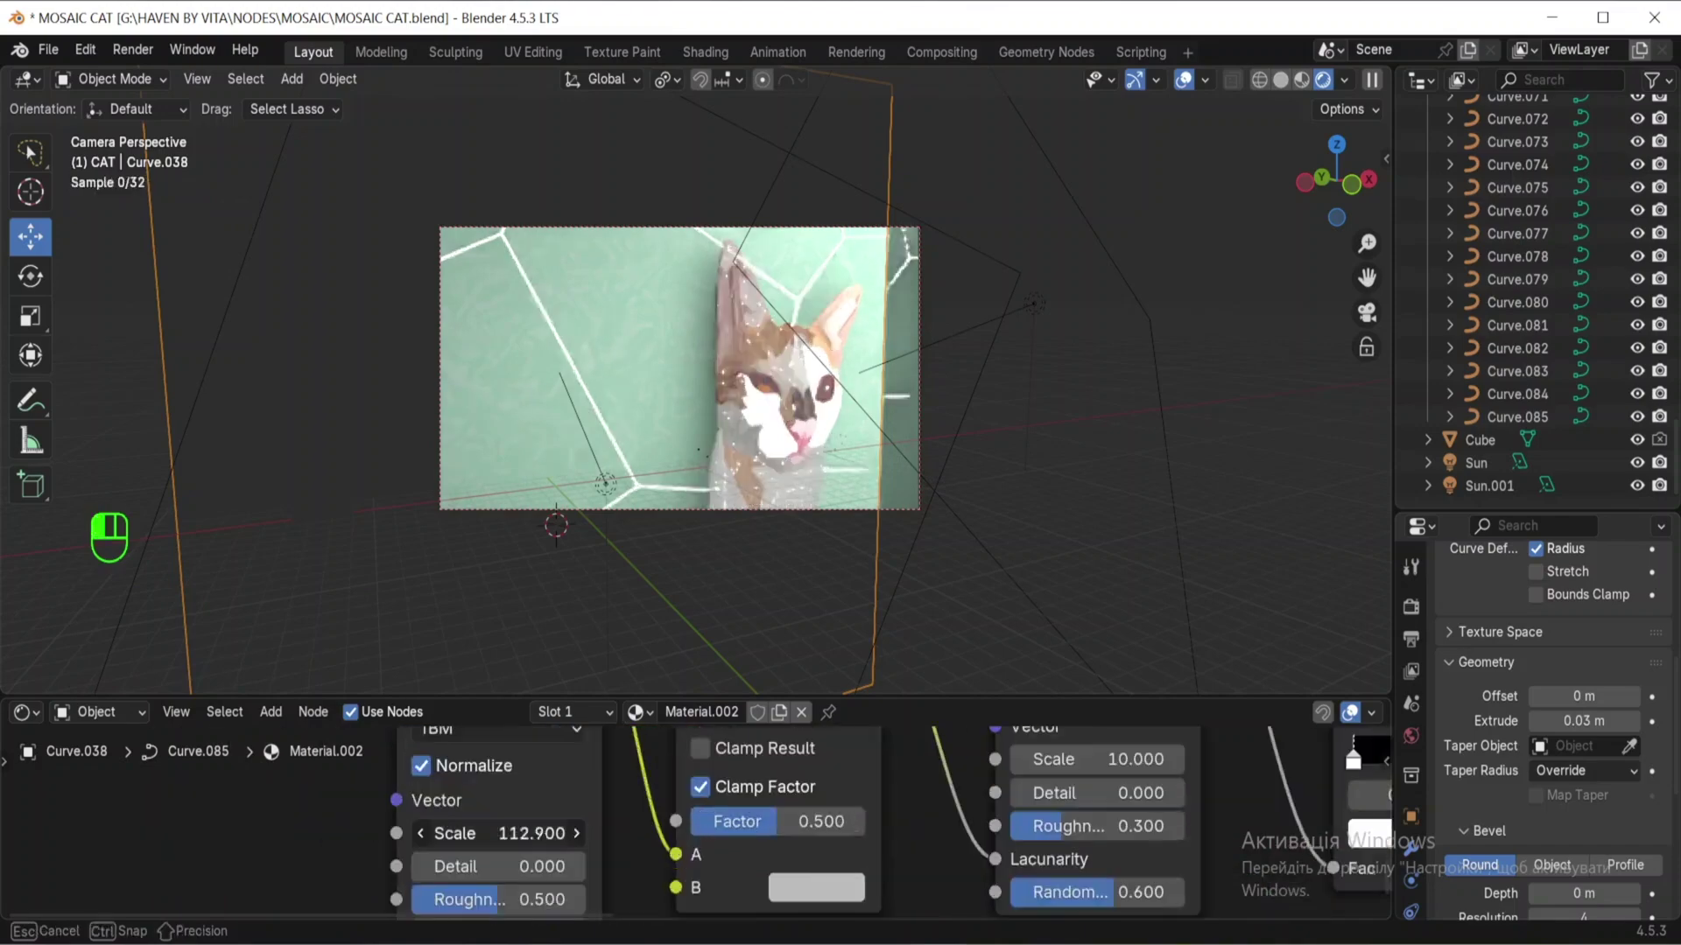
drag(1097, 759, 1155, 760)
click(849, 887)
key(ctrl+z)
key(ctrl+z)
Step: Try a separate bright green mosaic material, Material.003, on the background panels, and undo the last change
drag(1049, 698, 1048, 600)
scroll(875, 770, down, 6)
middle_drag(652, 783, 915, 782)
scroll(914, 782, up, 4)
scroll(912, 777, up, 3)
click(902, 350)
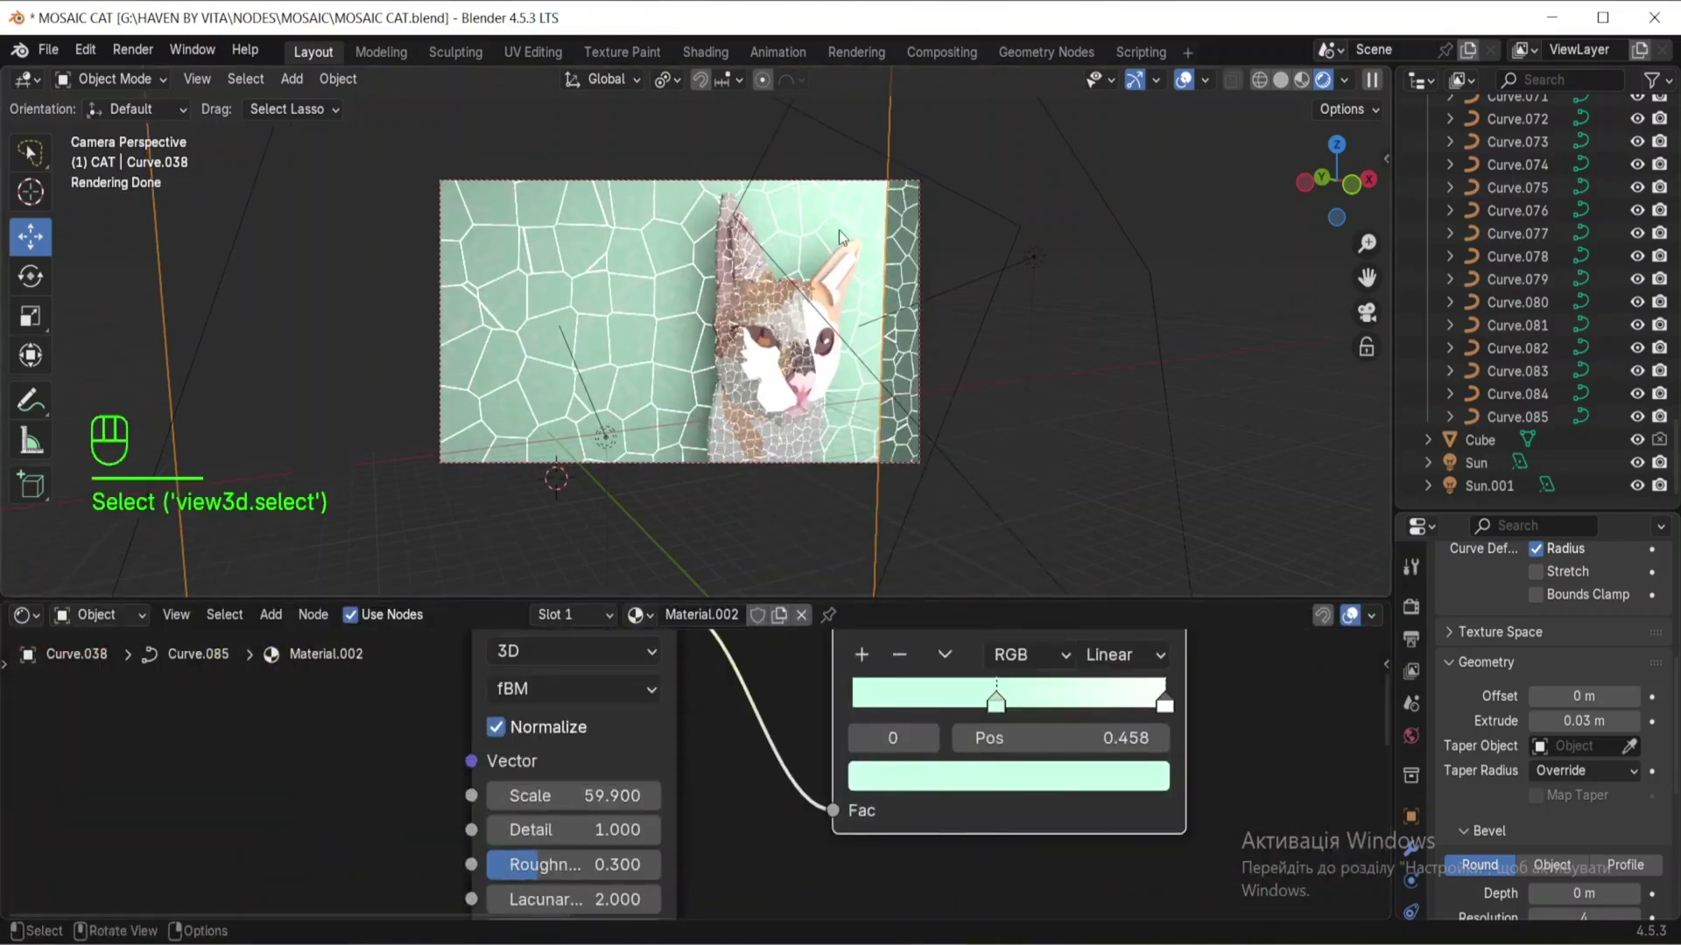
click(901, 350)
scroll(1137, 771, down, 7)
scroll(1411, 822, down, 3)
click(1411, 893)
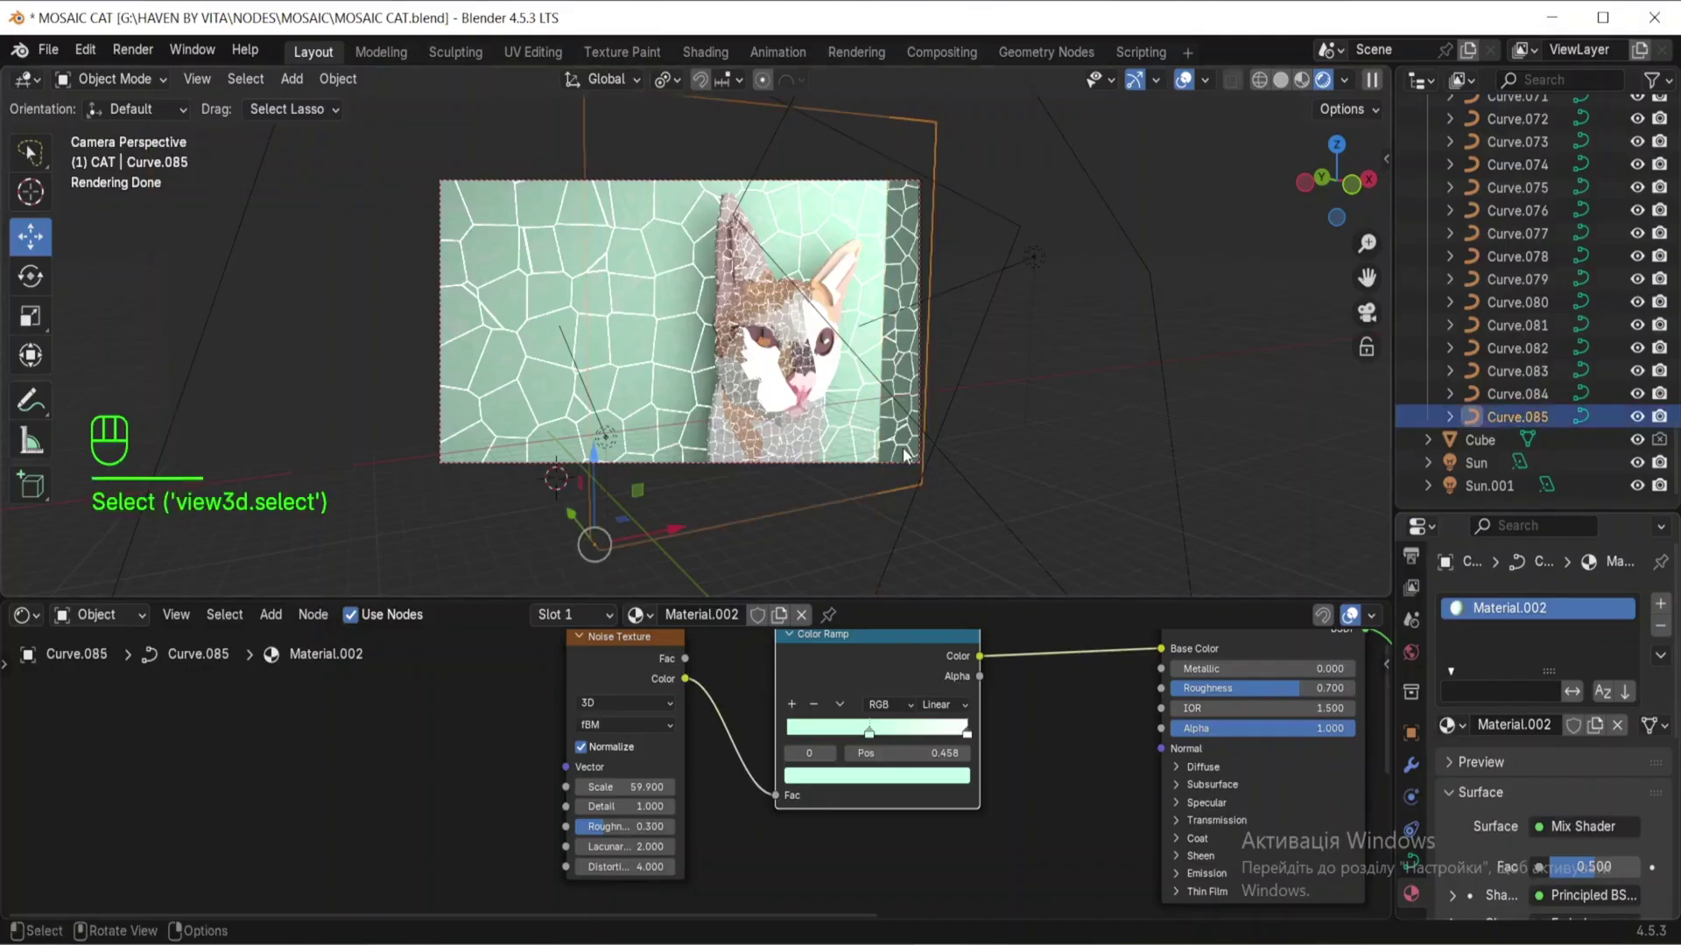
click(844, 770)
drag(875, 591, 817, 553)
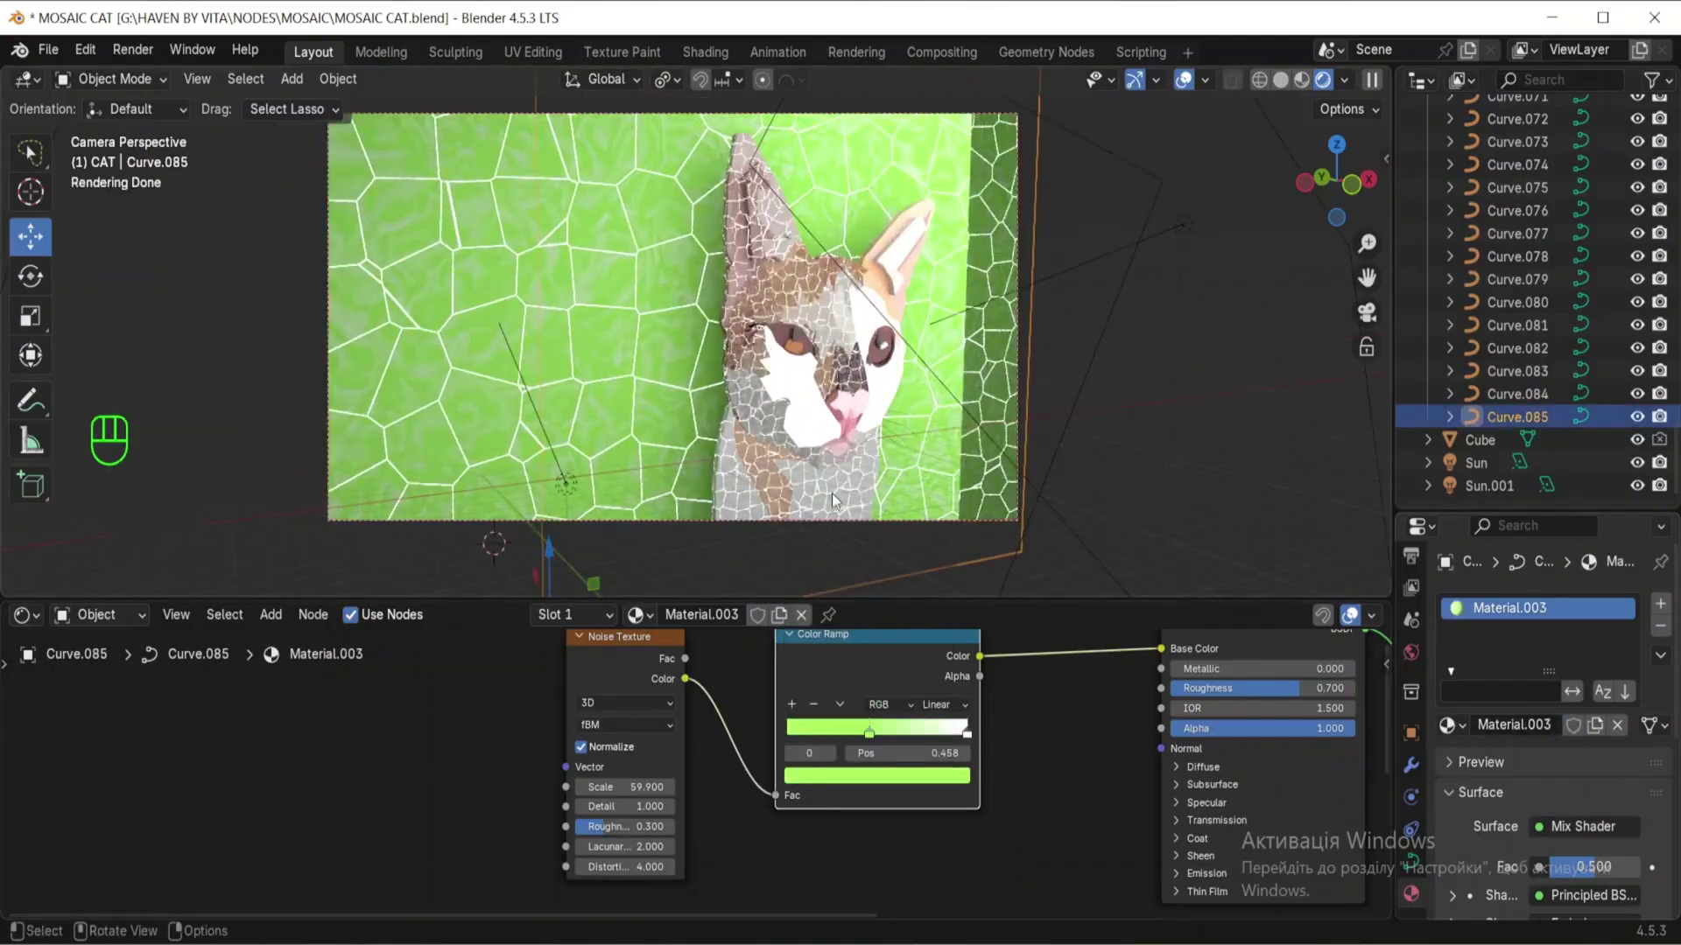
key(ctrl+z)
Step: Adjust the texture scales in the background panels' mosaic material
drag(625, 787, 677, 787)
middle_drag(1359, 756, 604, 508)
mouse_move(624, 797)
mouse_down()
mouse_move(542, 797)
mouse_move(592, 797)
mouse_up()
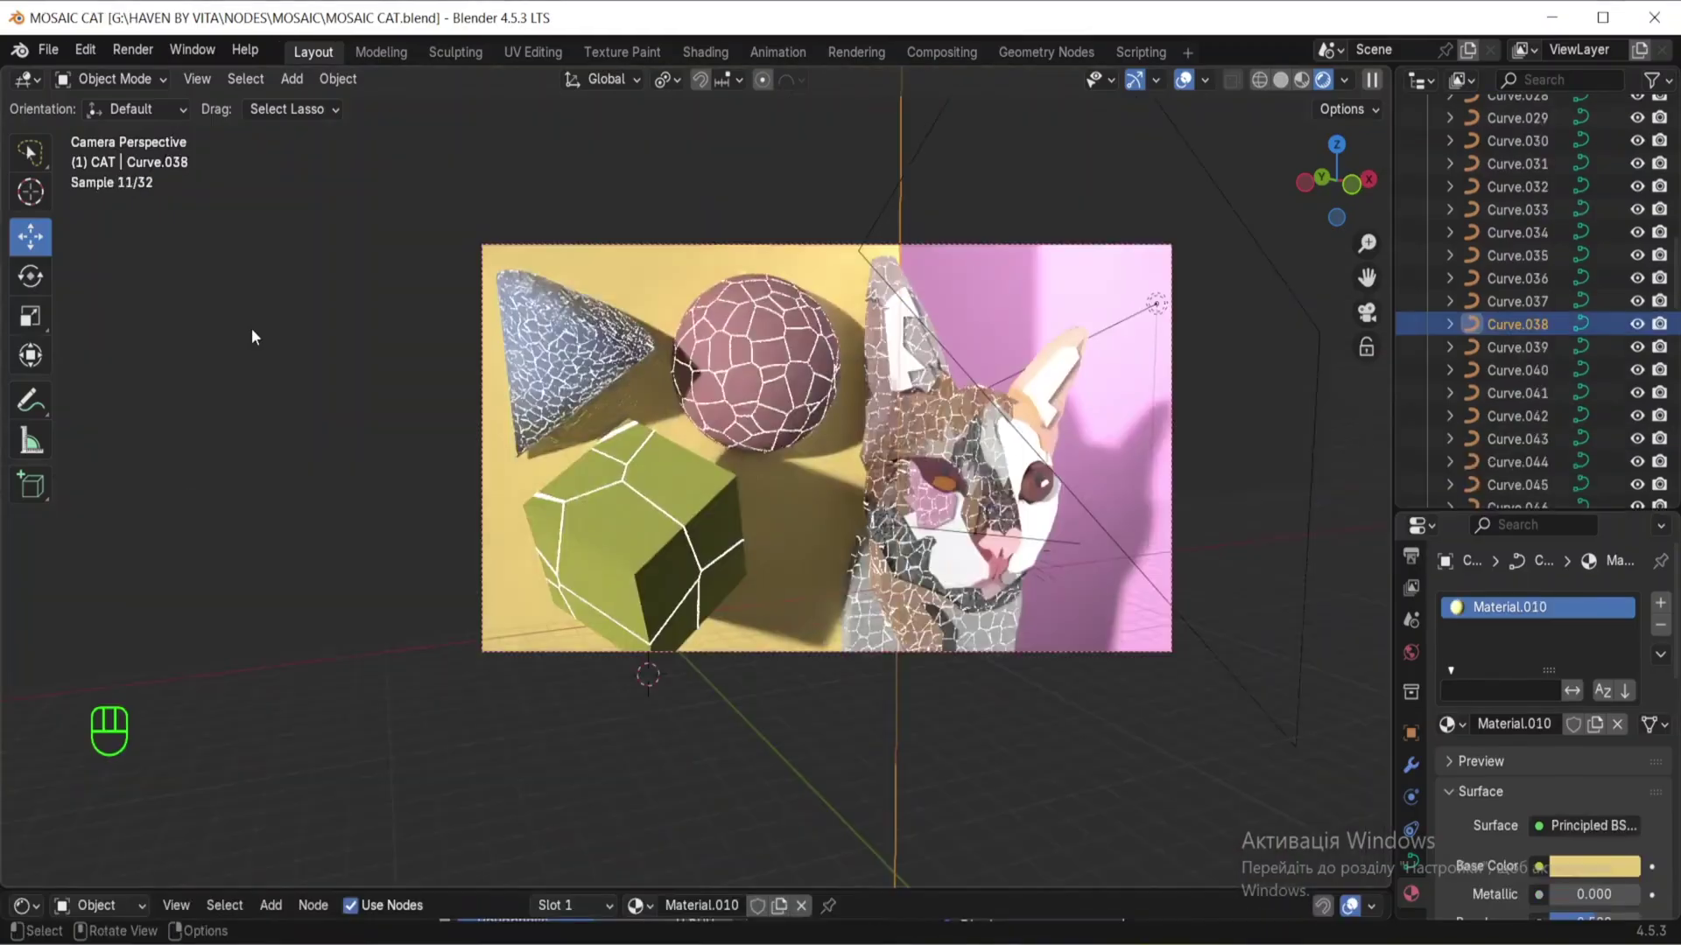
Step: Frame the finished scene through the camera and render it as a still image
scroll(263, 328, up, 2)
mouse_move(273, 328)
middle_down()
mouse_move(249, 341)
mouse_move(99, 278)
mouse_move(176, 370)
mouse_move(363, 340)
mouse_move(344, 308)
mouse_move(262, 350)
middle_up()
key(KP_0)
click(133, 50)
click(175, 71)
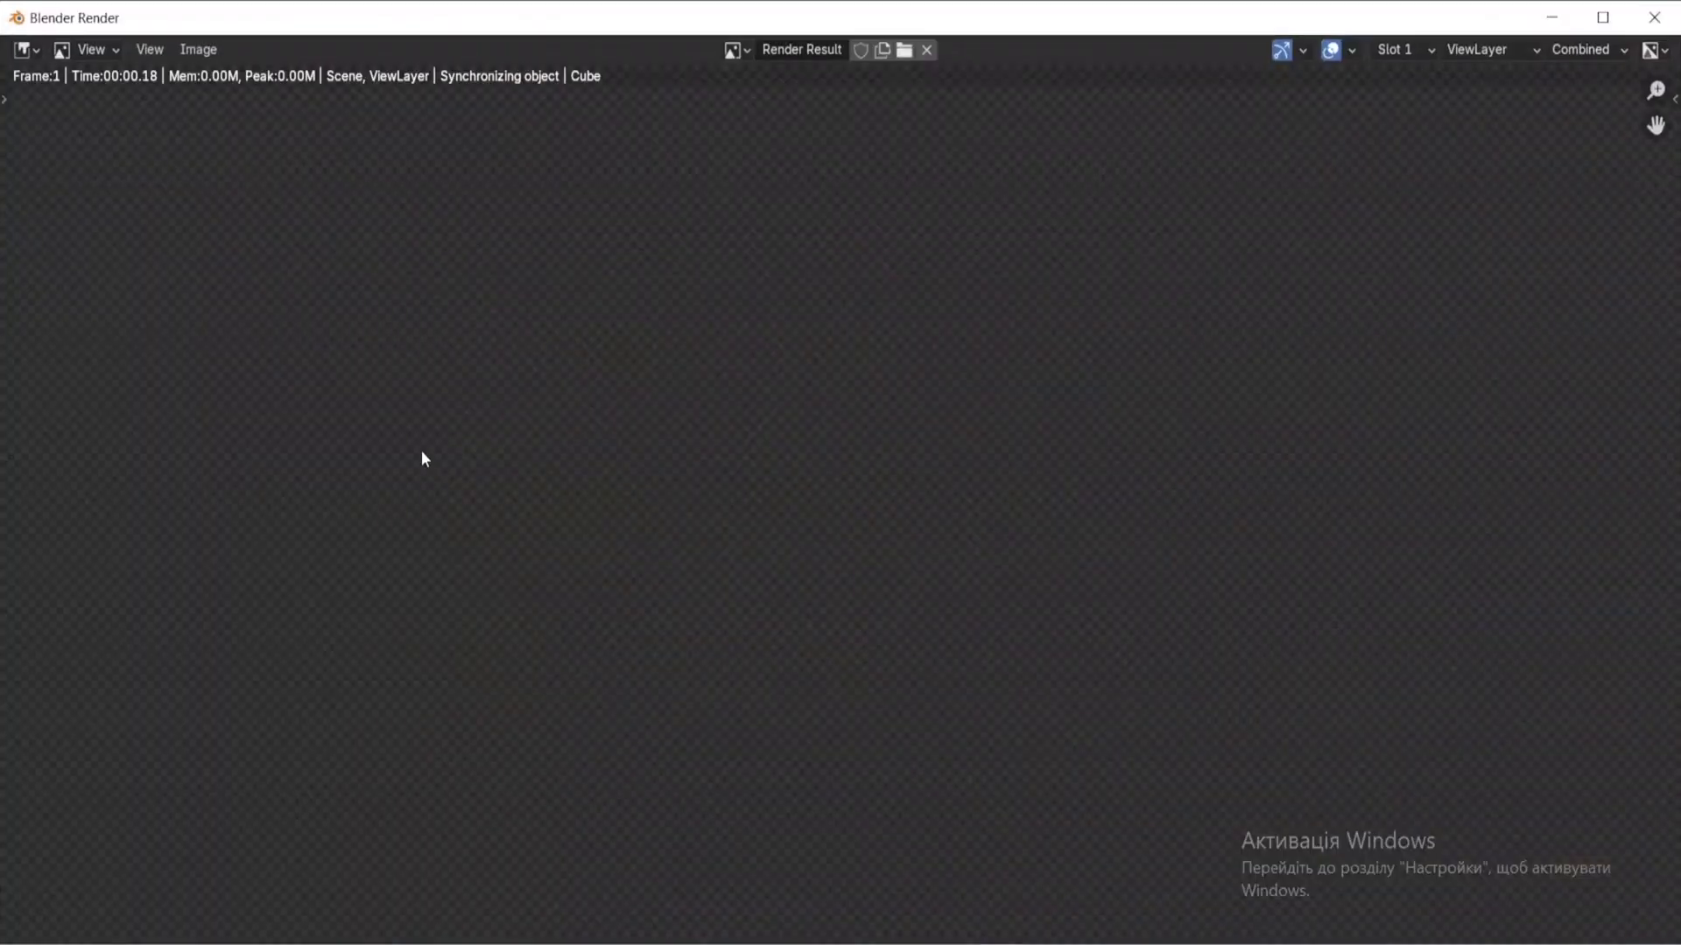